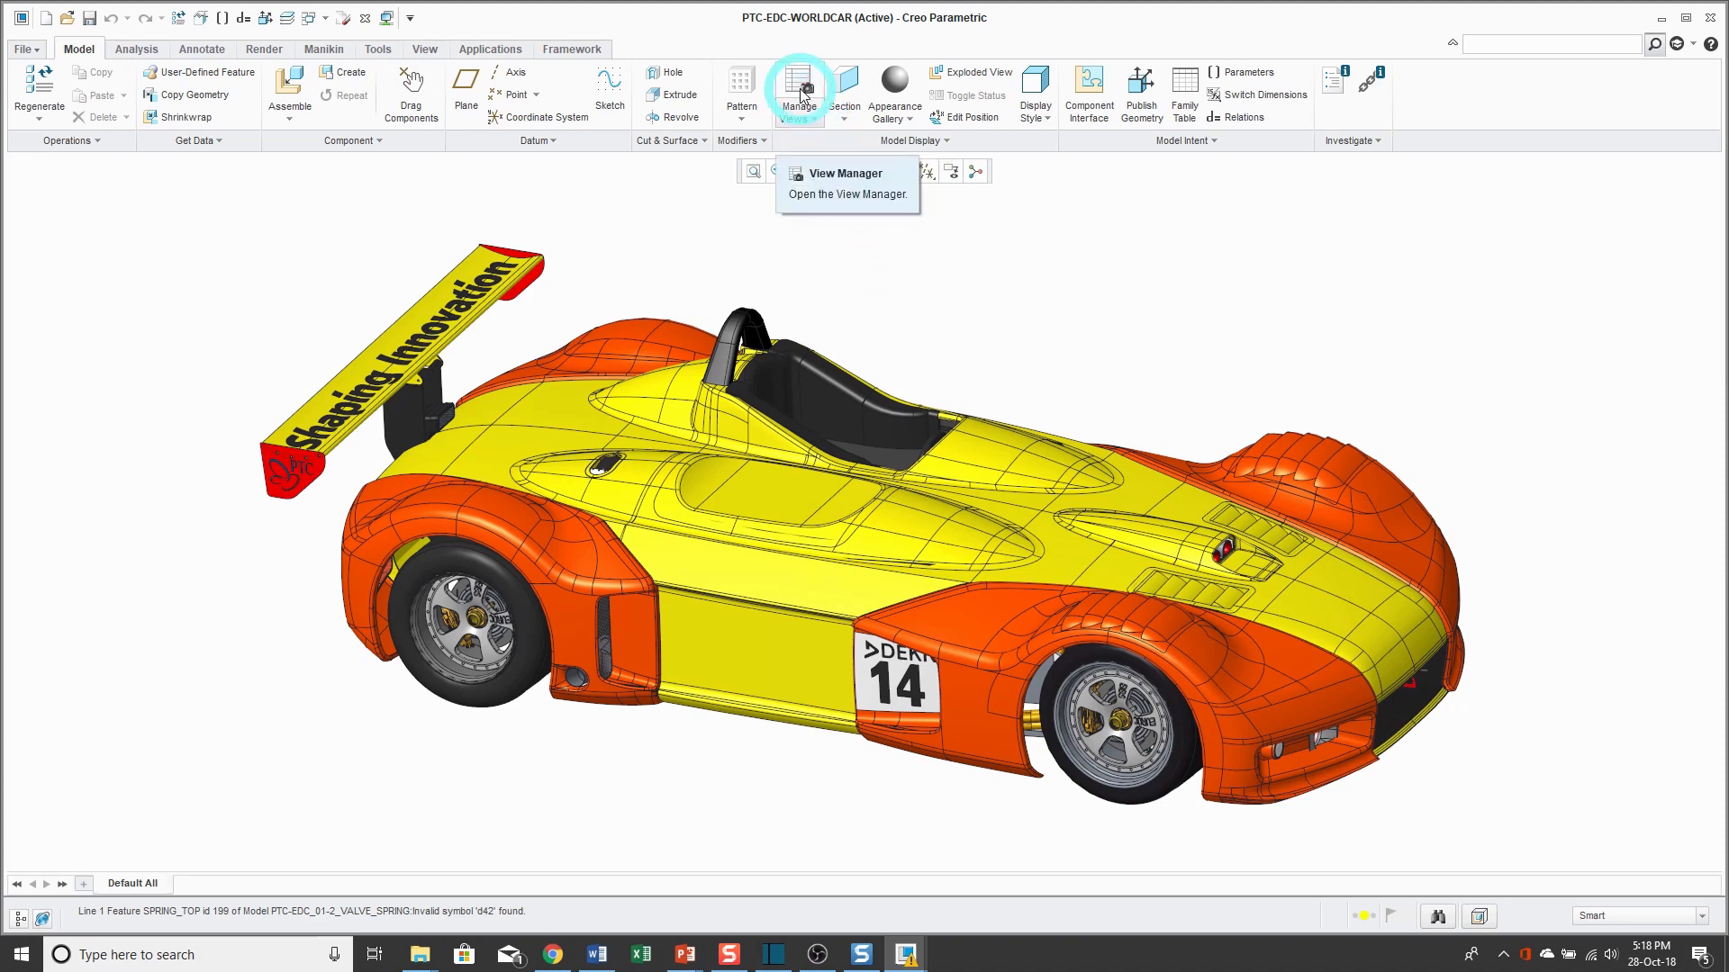
Bring up the assembly's simplified representations in the View Manager and activate the Geometry Rep.
{"action": "left_click", "coordinate": [425, 49]}
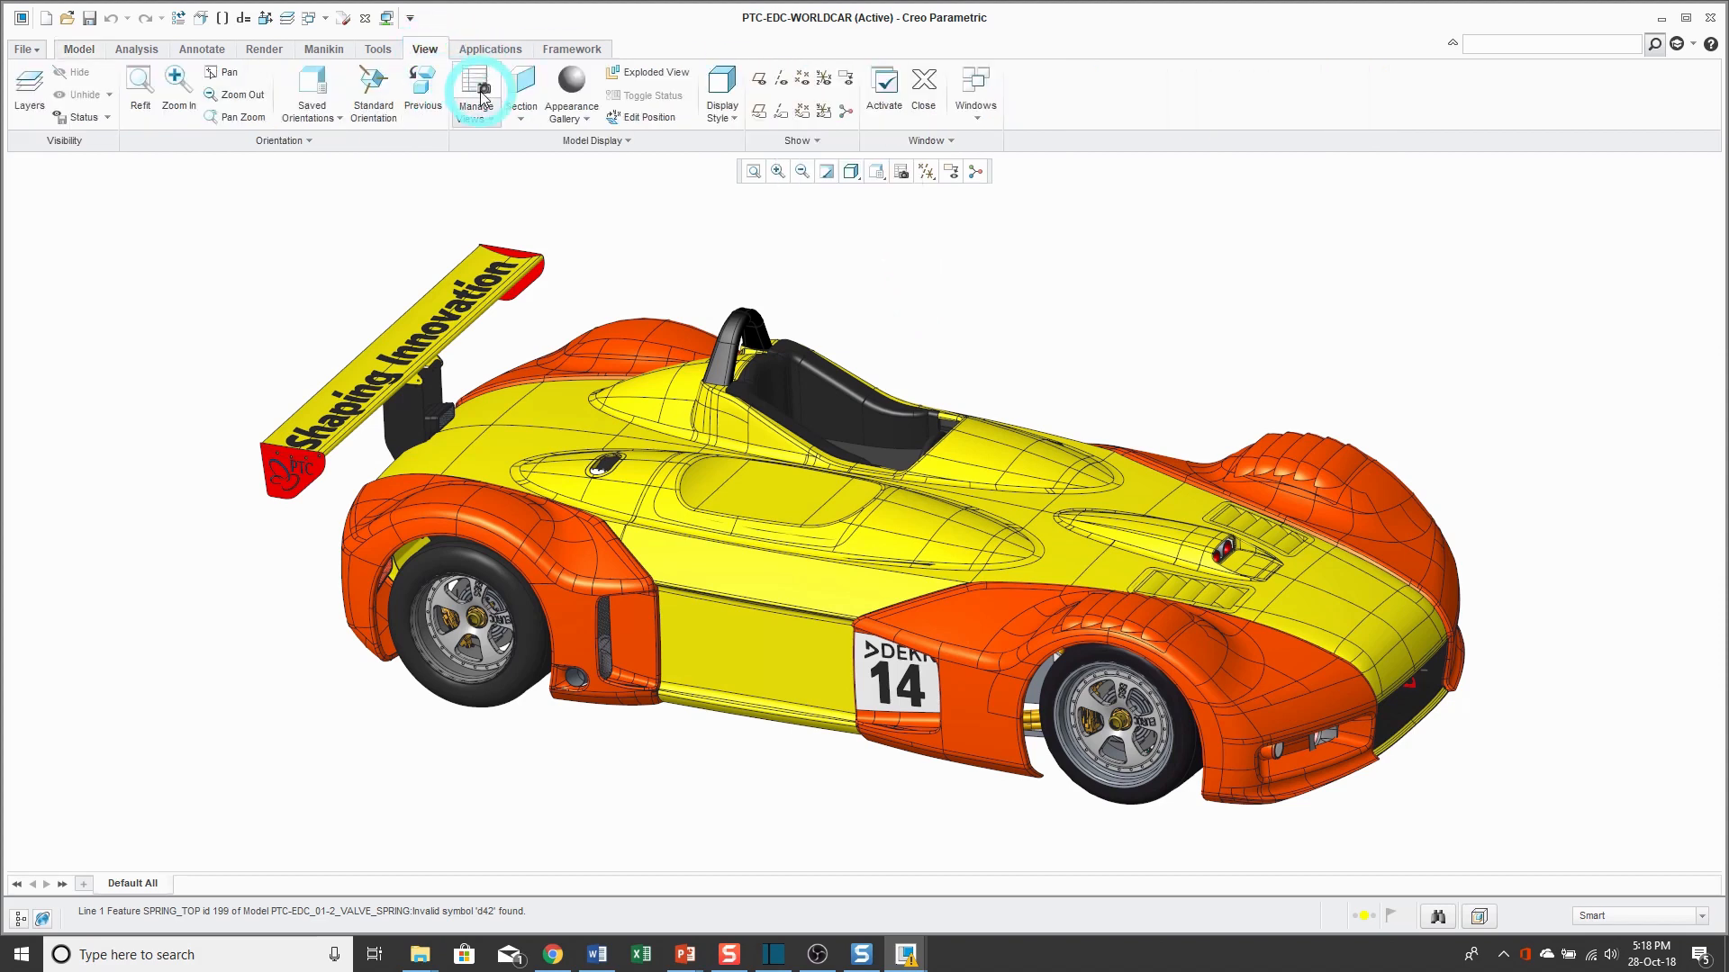
{"action": "left_click", "coordinate": [79, 48]}
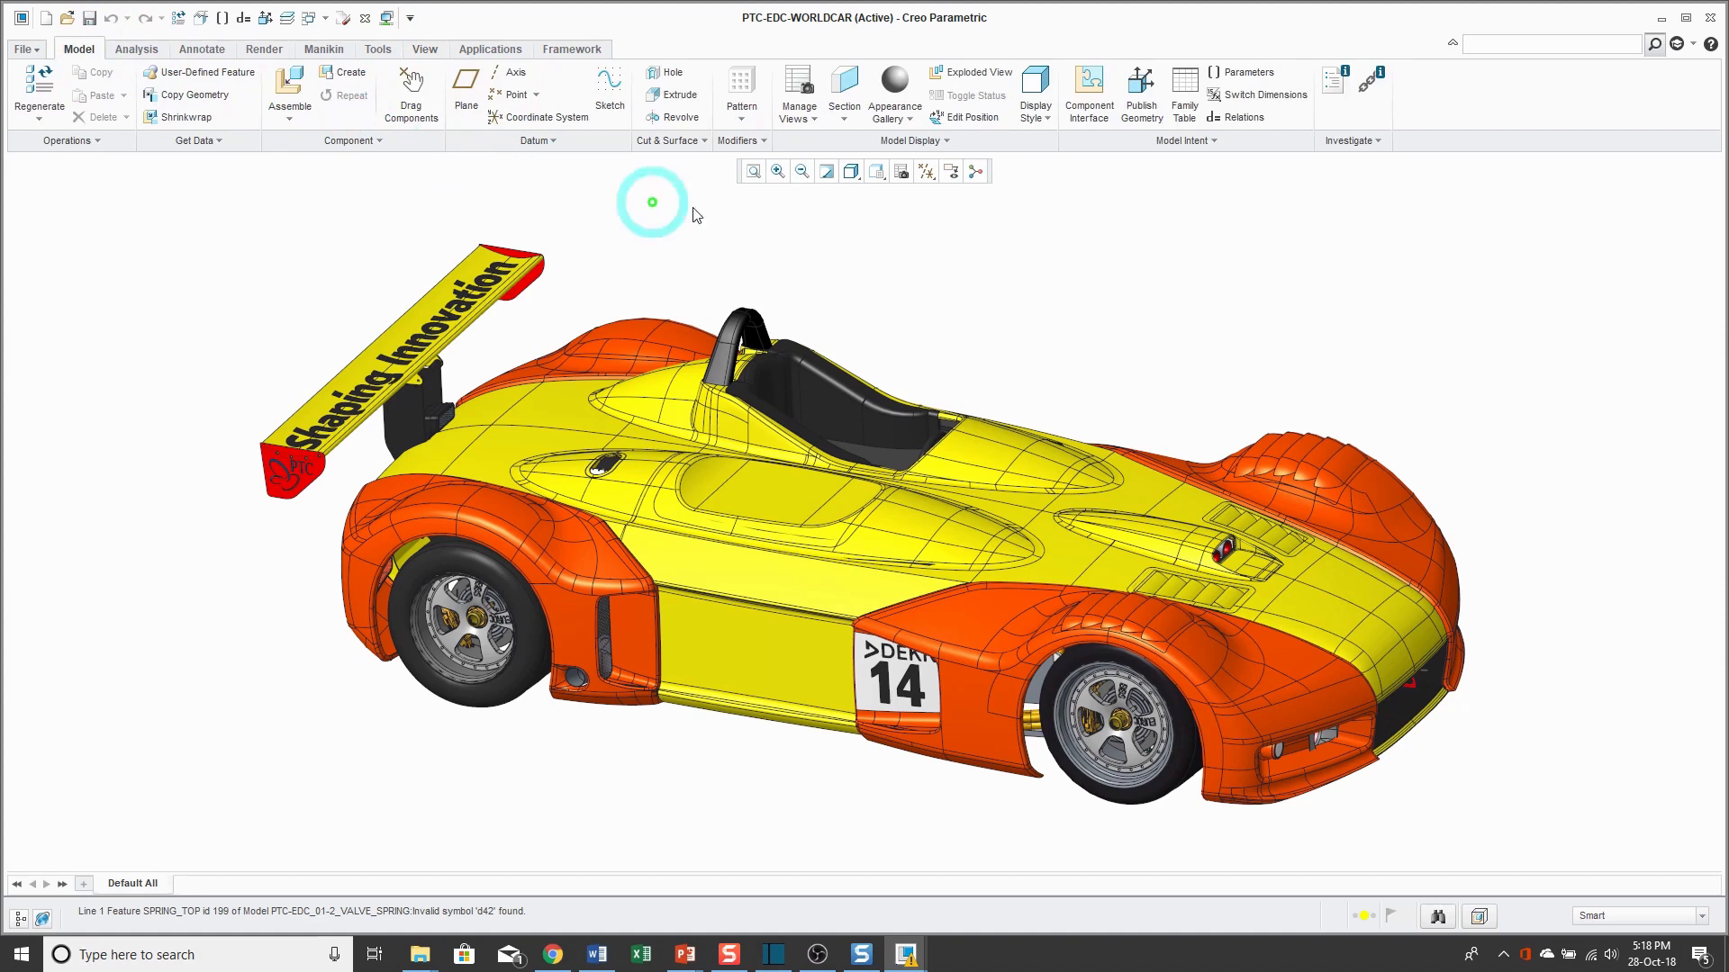
{"action": "left_click", "coordinate": [903, 173]}
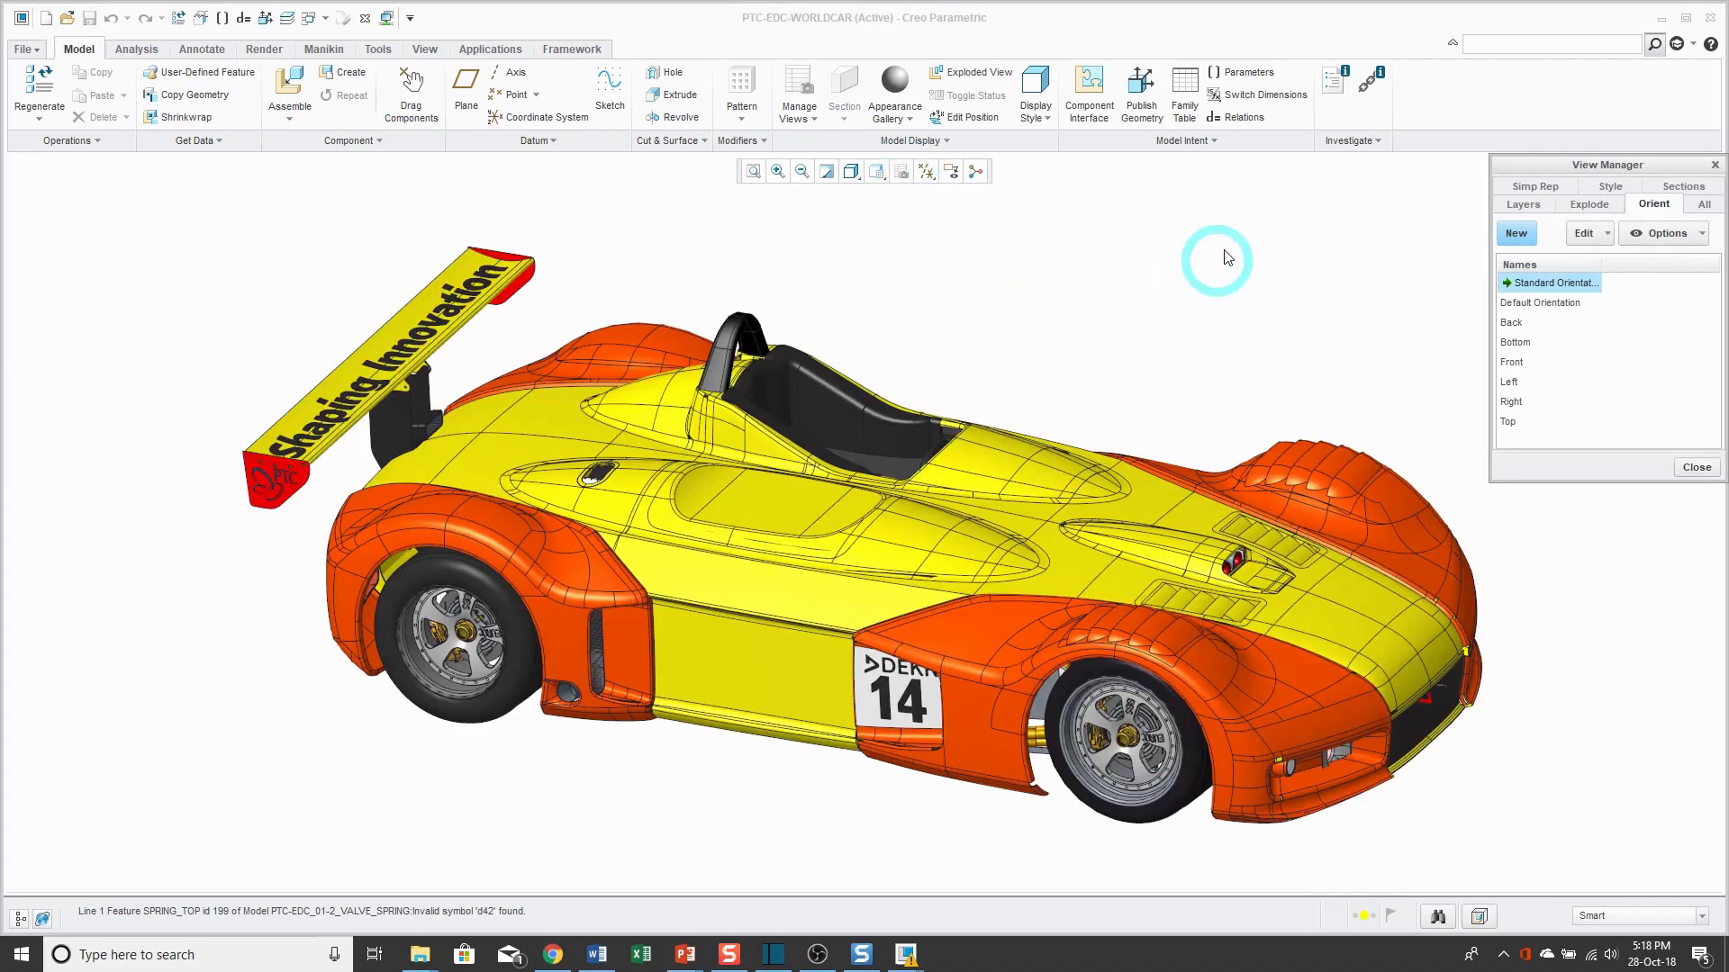
{"action": "left_click", "coordinate": [1532, 185]}
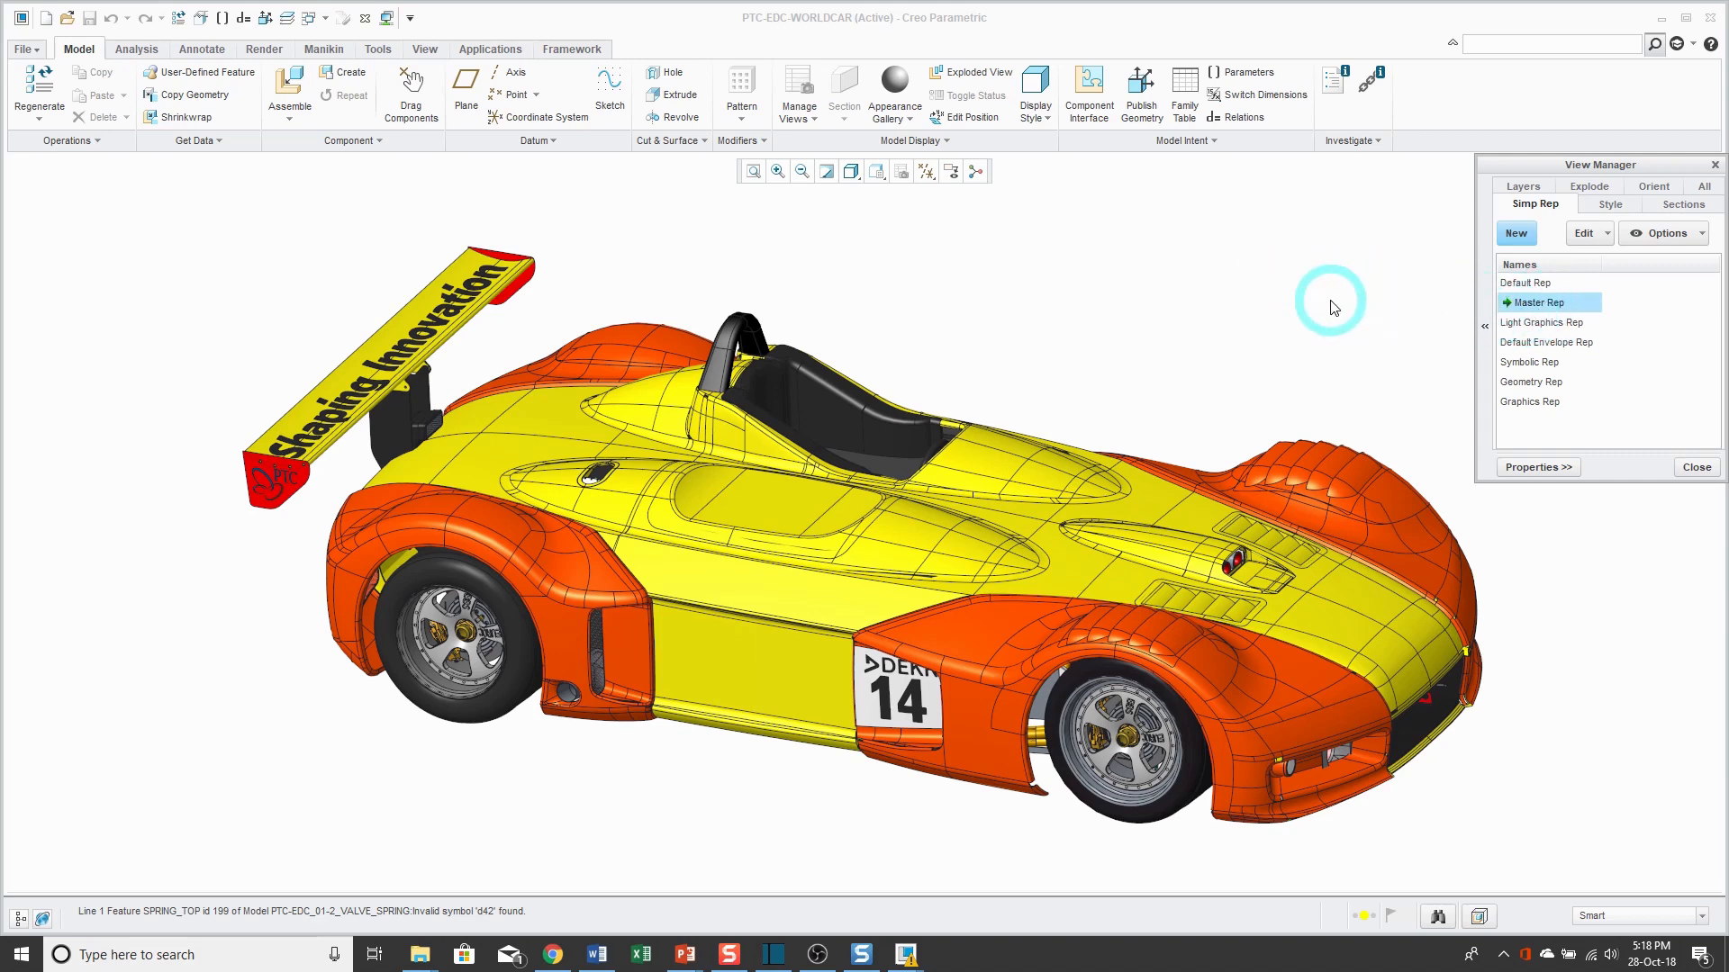
{"action": "left_click", "coordinate": [1528, 307]}
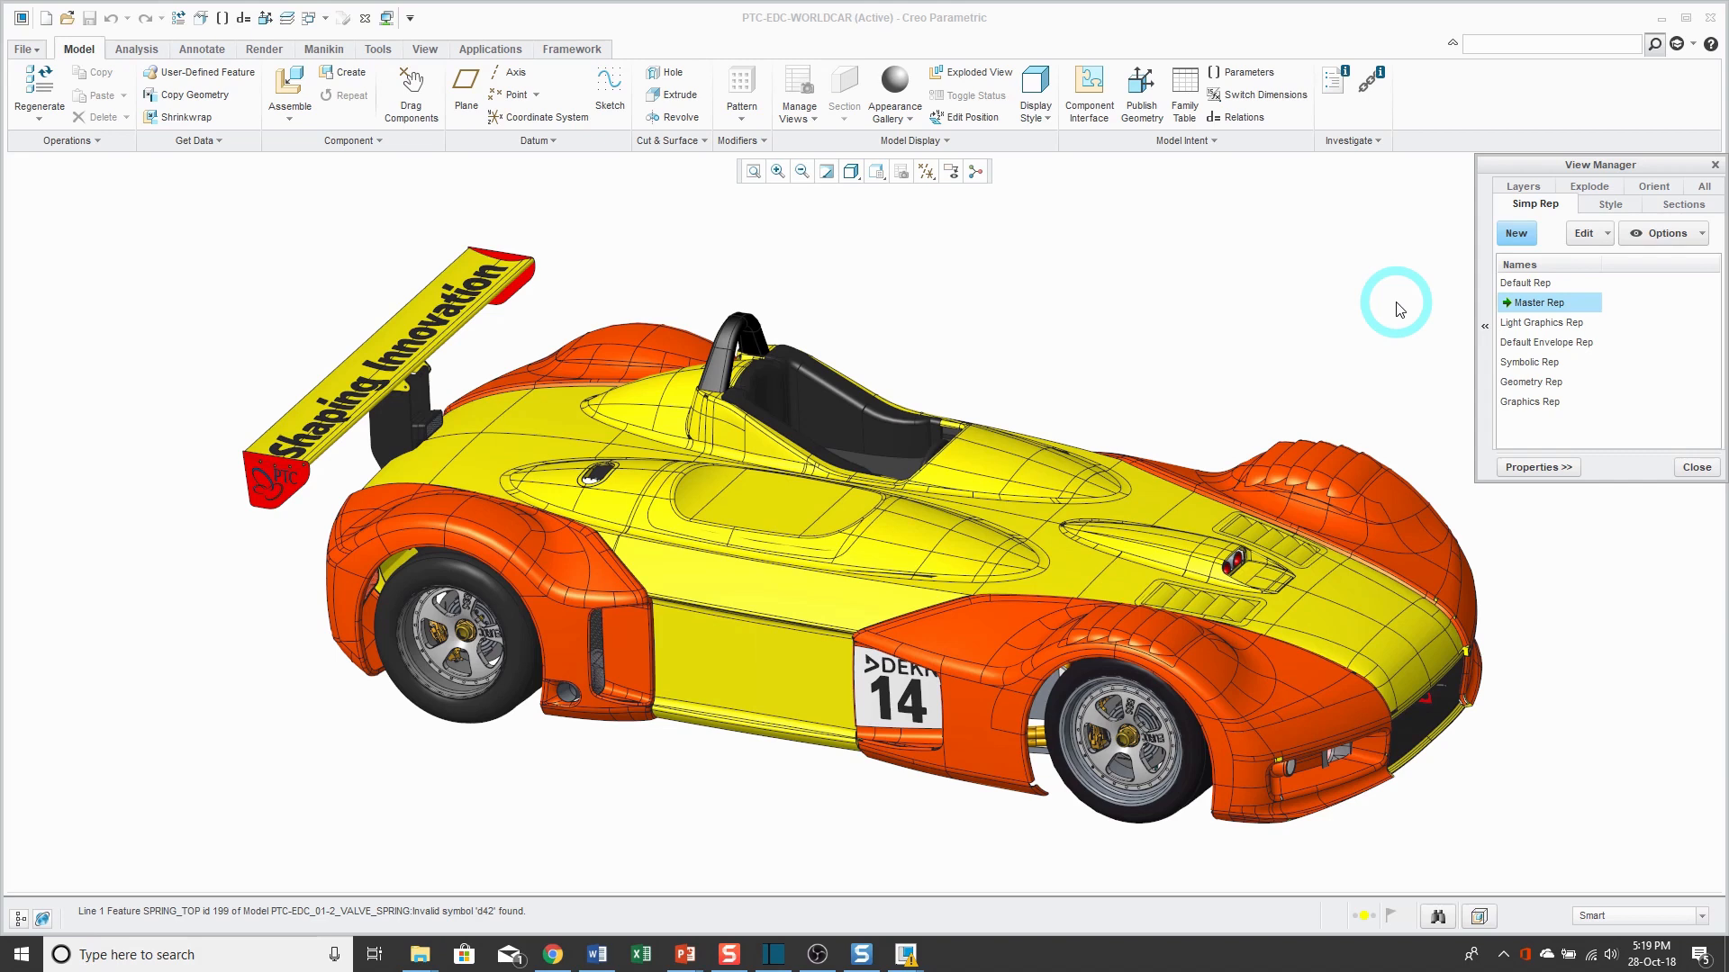
{"action": "left_click", "coordinate": [1534, 382]}
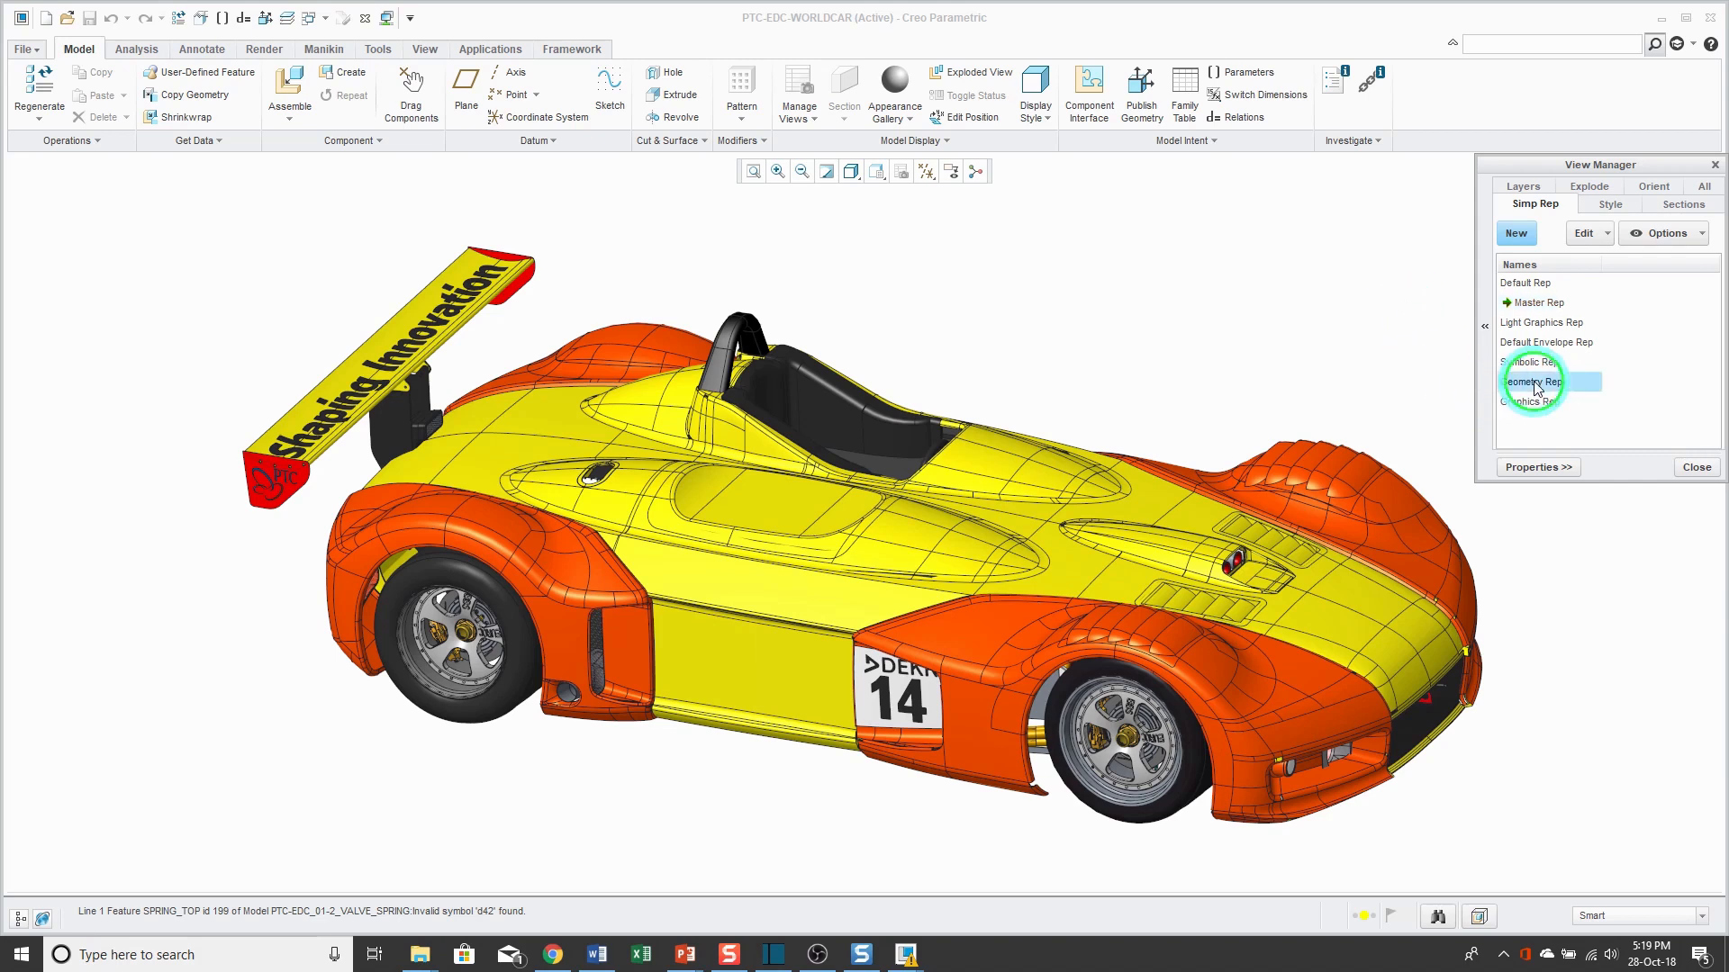
{"action": "double_click", "coordinate": [1534, 384]}
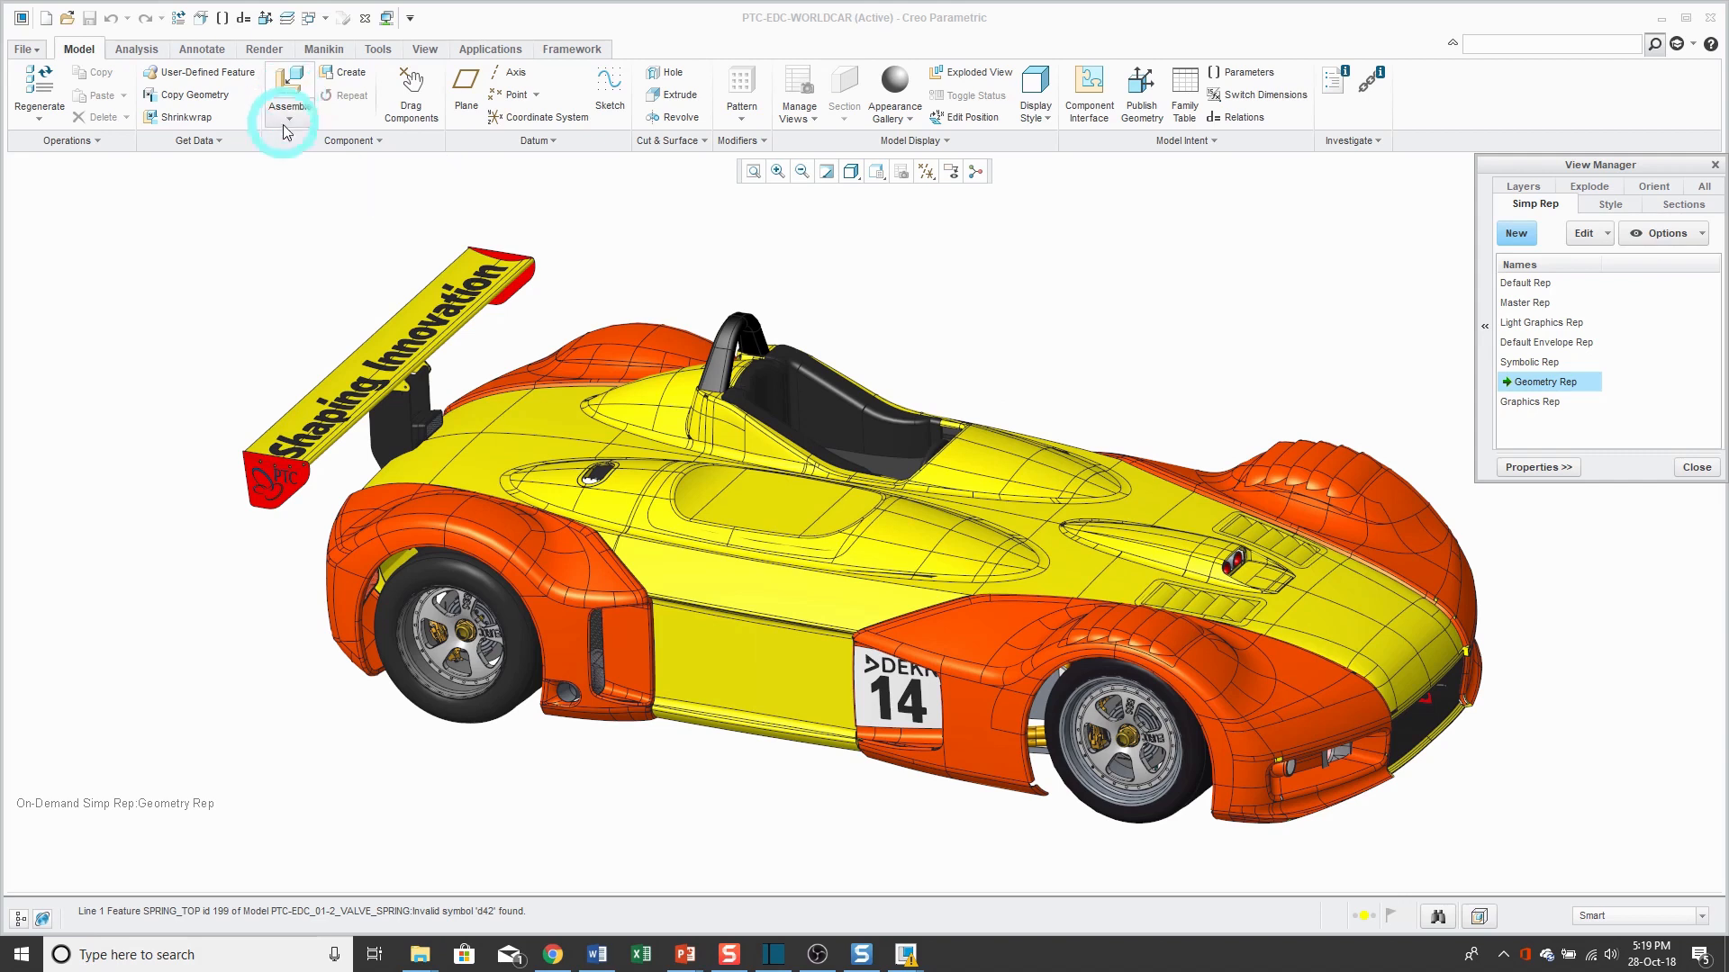
{"action": "left_click", "coordinate": [424, 49]}
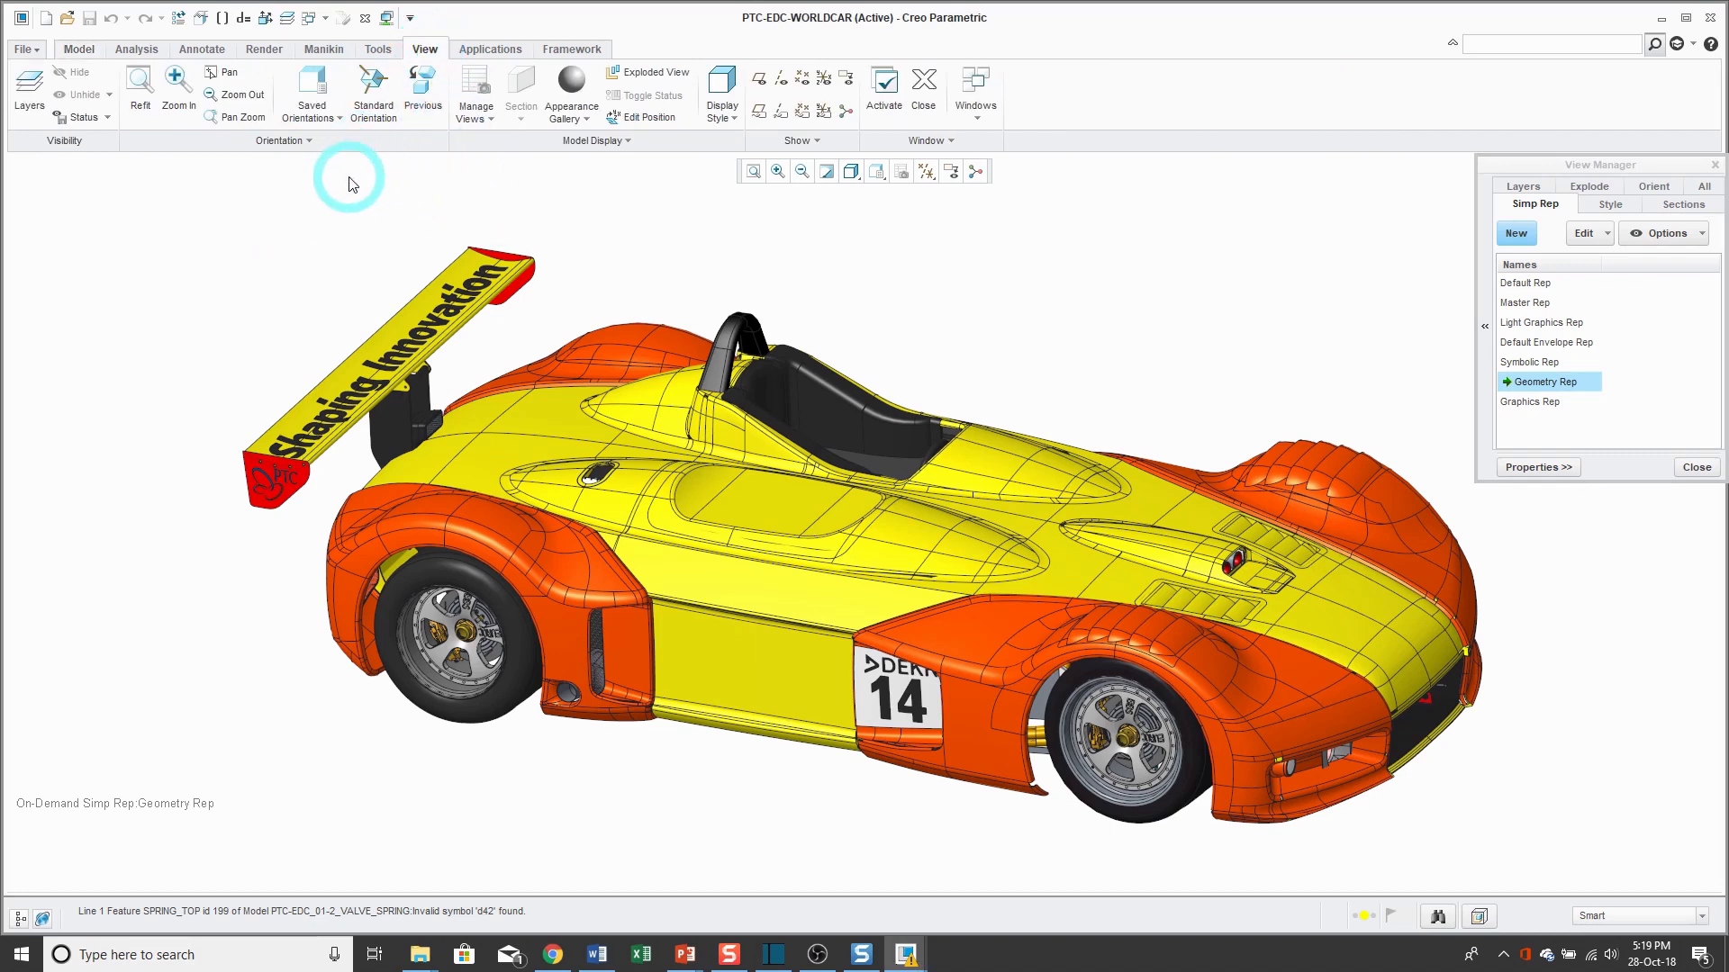
{"action": "left_click", "coordinate": [81, 49]}
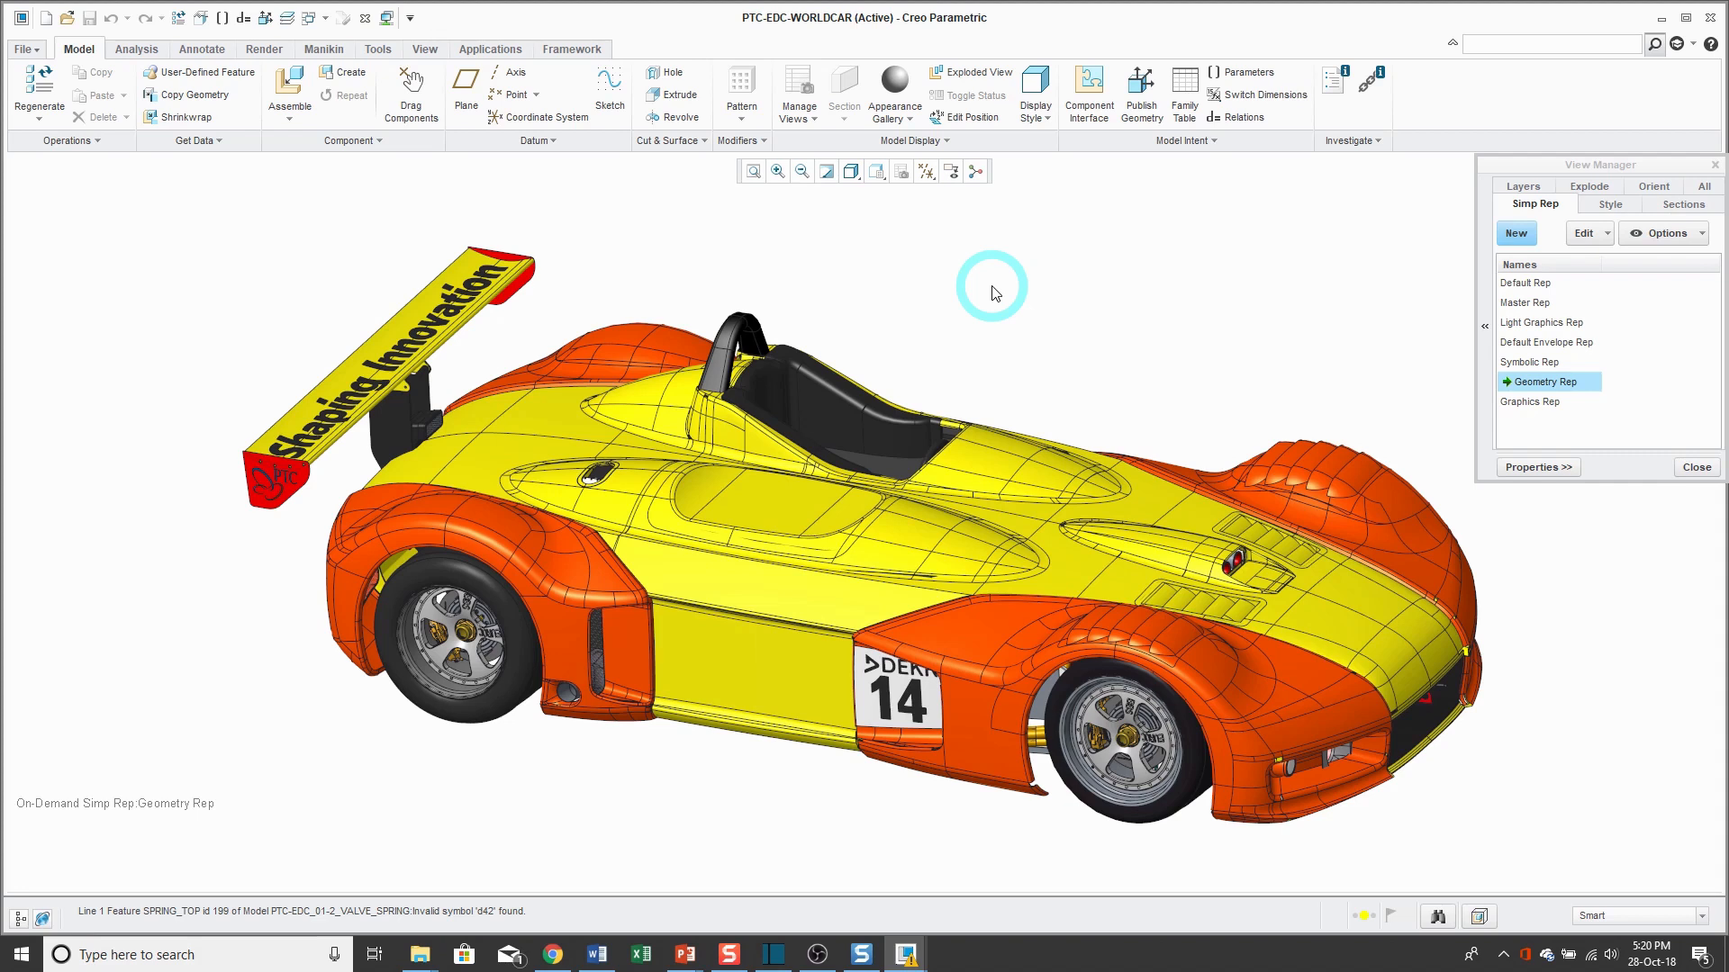
Activate the Graphics Rep and then the Light Graphics Rep to compare how the car is displayed.
{"action": "double_click", "coordinate": [1522, 403]}
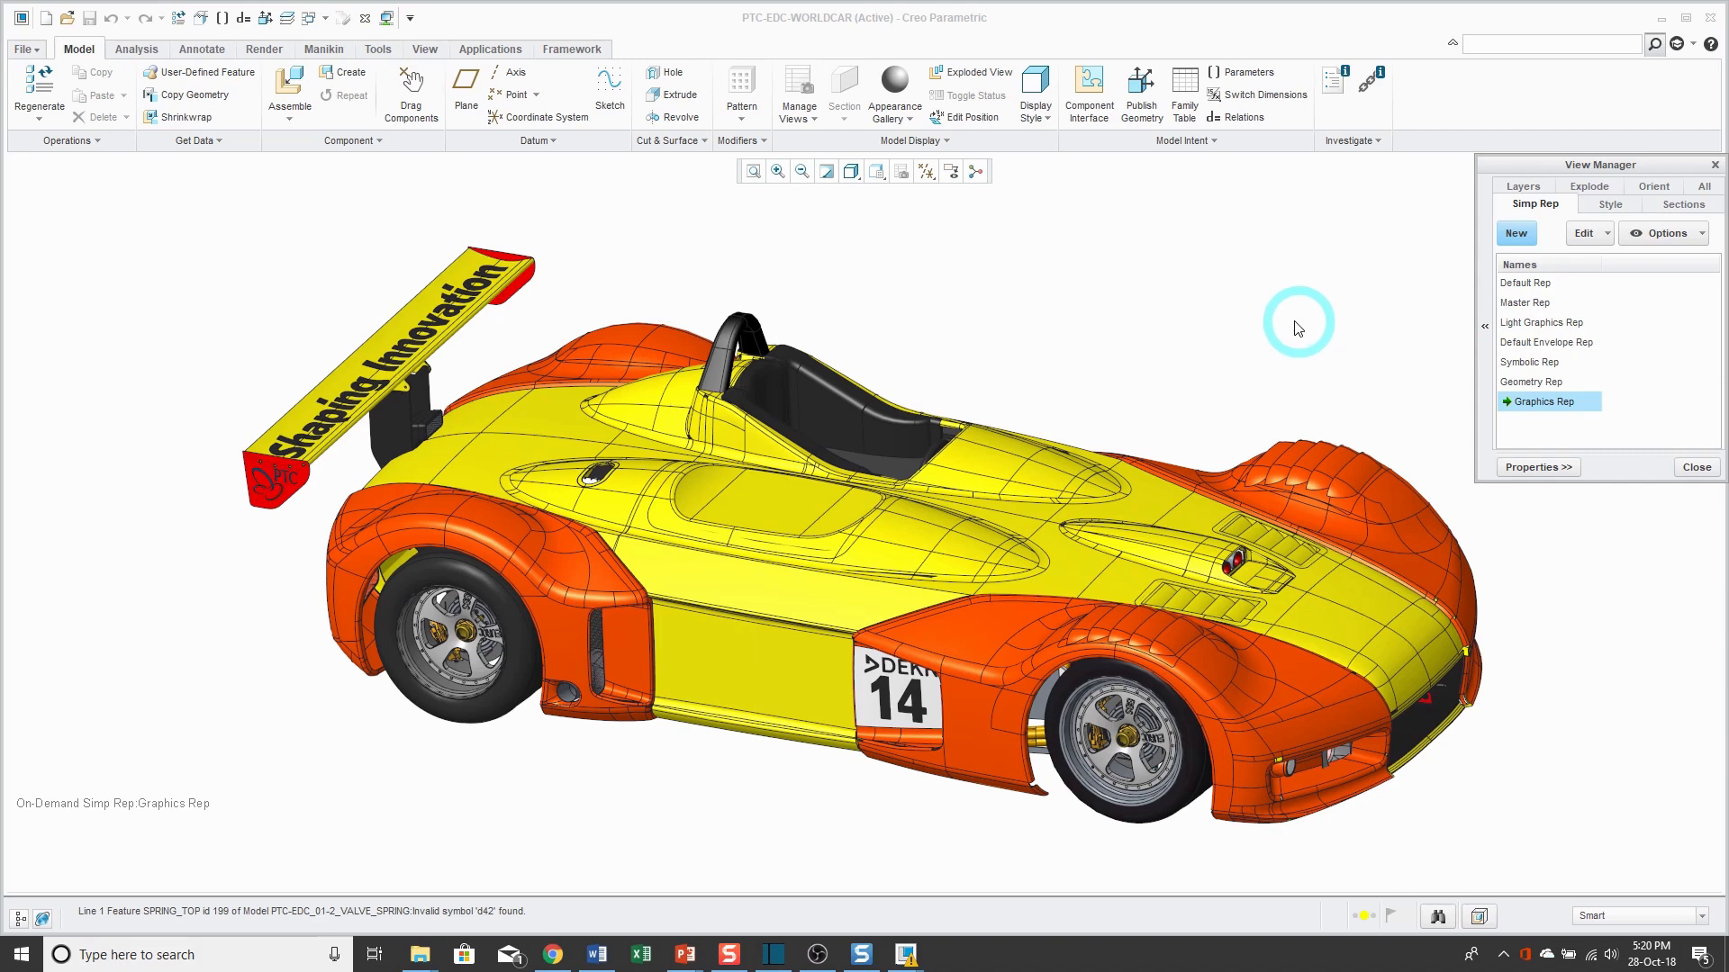
{"action": "double_click", "coordinate": [1534, 324]}
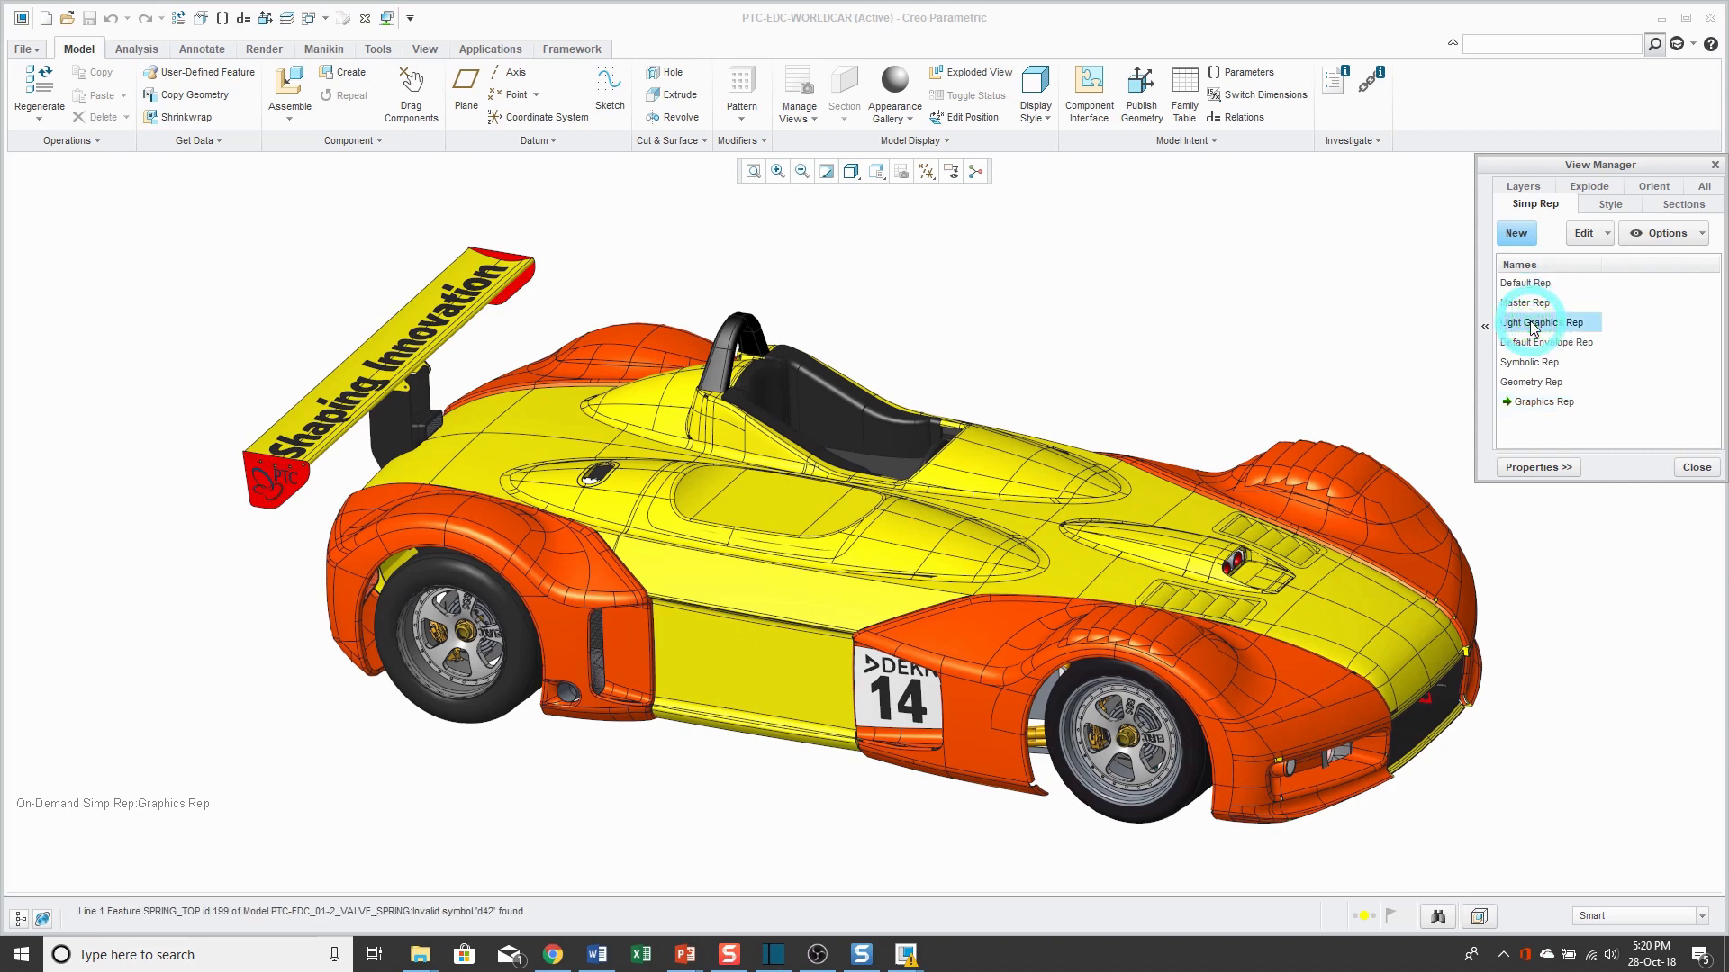
{"action": "scroll", "coordinate": [1190, 494], "scroll_direction": "up", "scroll_amount": 3}
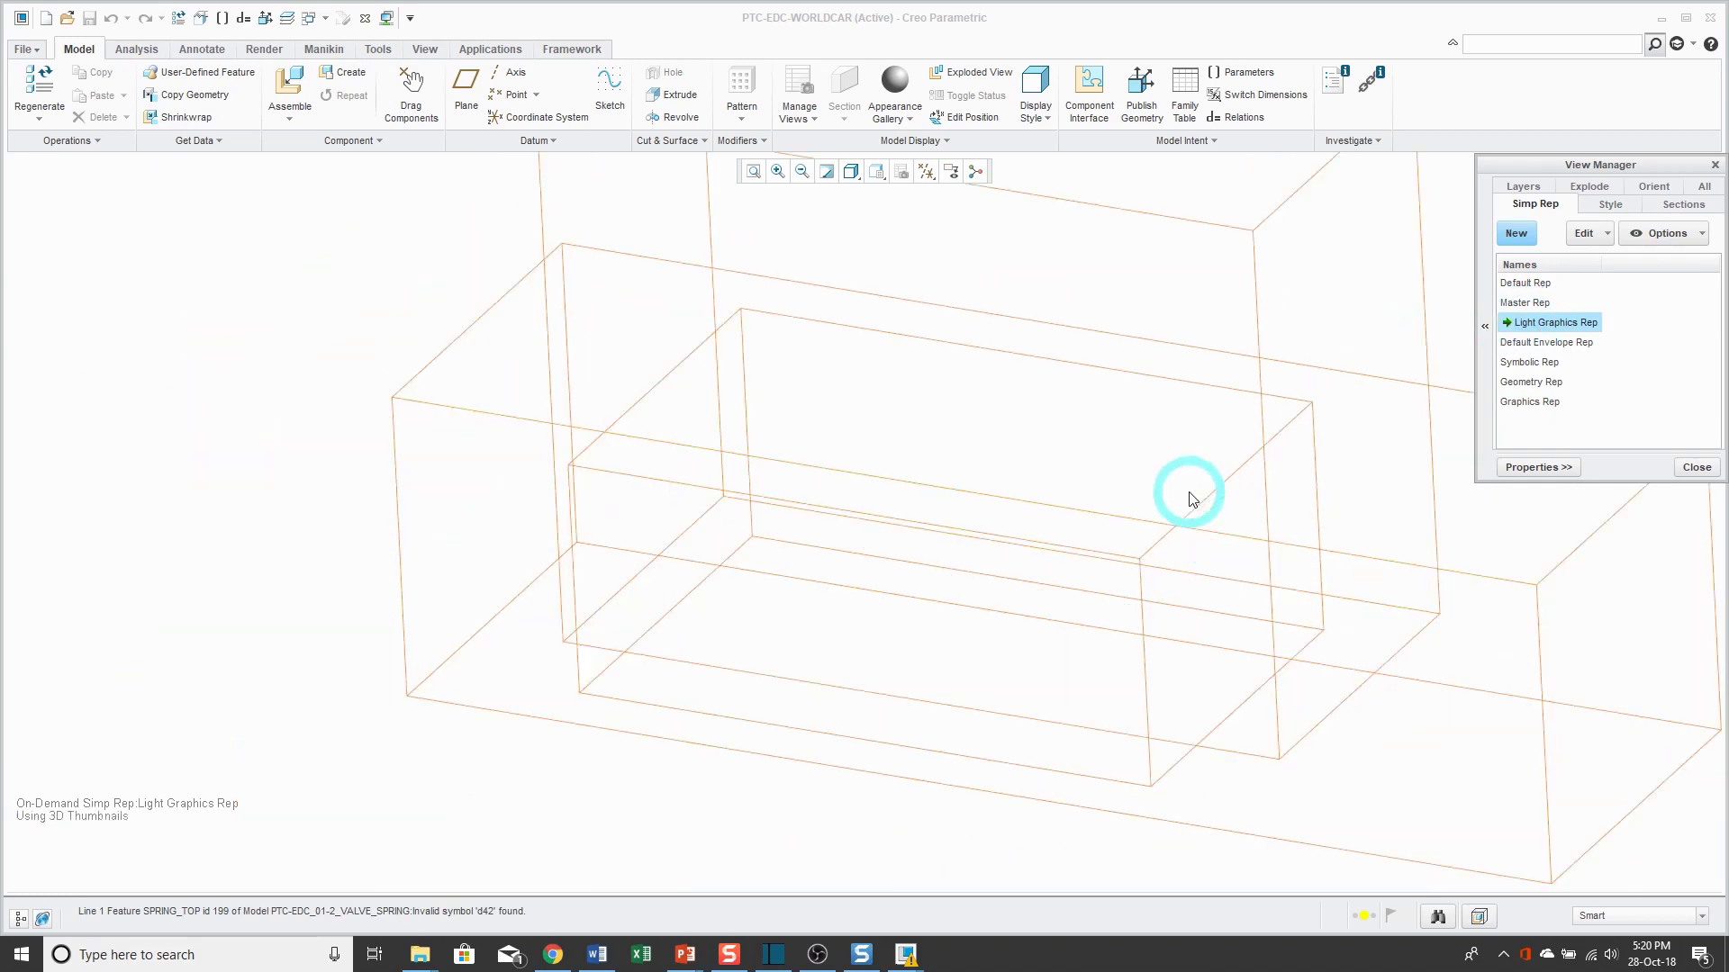
{"action": "scroll", "coordinate": [965, 498], "scroll_direction": "up", "scroll_amount": 1}
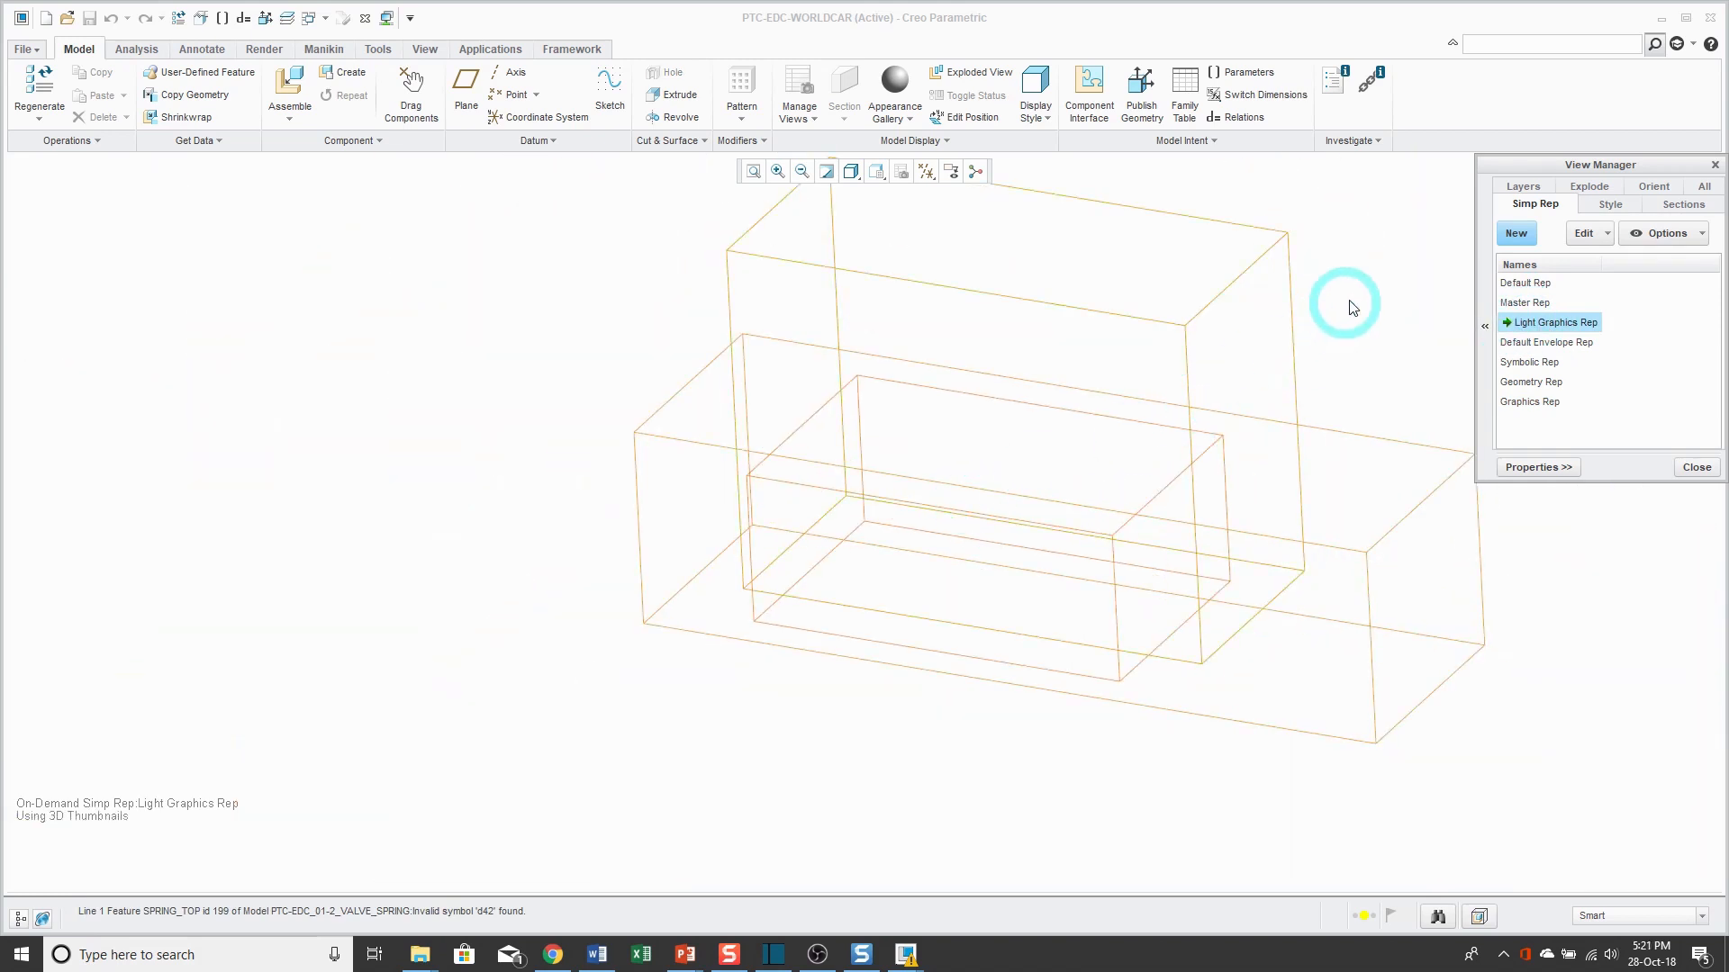
{"action": "scroll", "coordinate": [1363, 304], "scroll_direction": "down", "scroll_amount": 1}
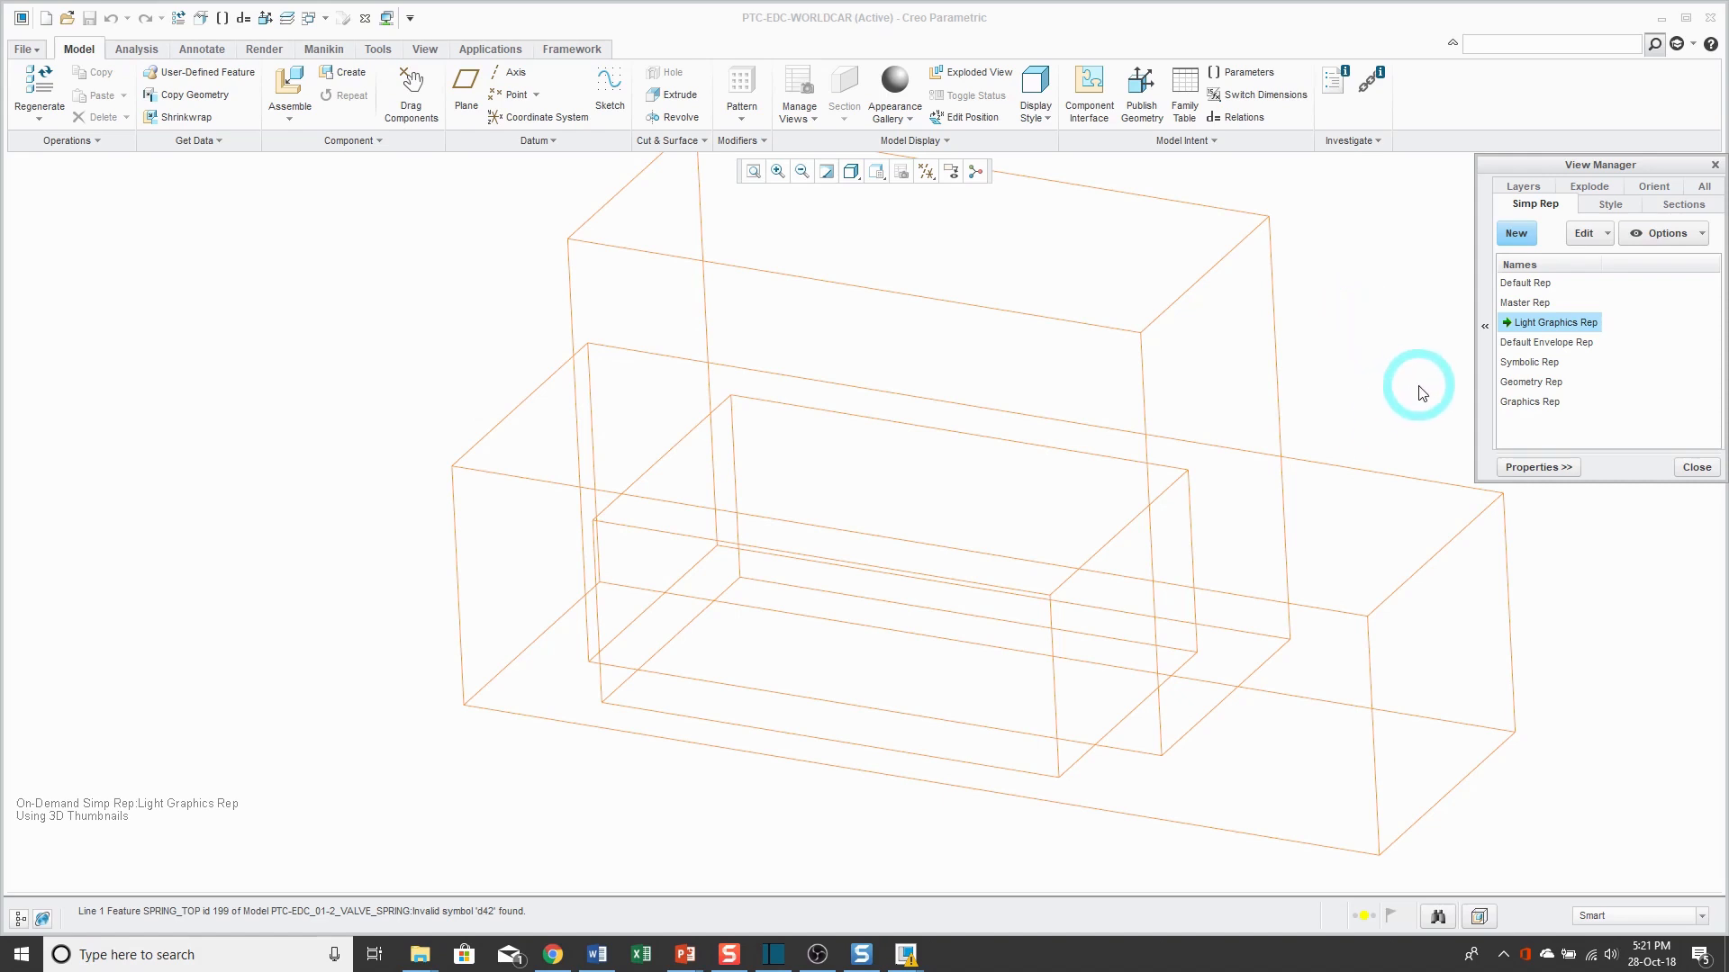
Reactivate the Geometry Rep and close the View Manager.
{"action": "left_click", "coordinate": [1515, 382]}
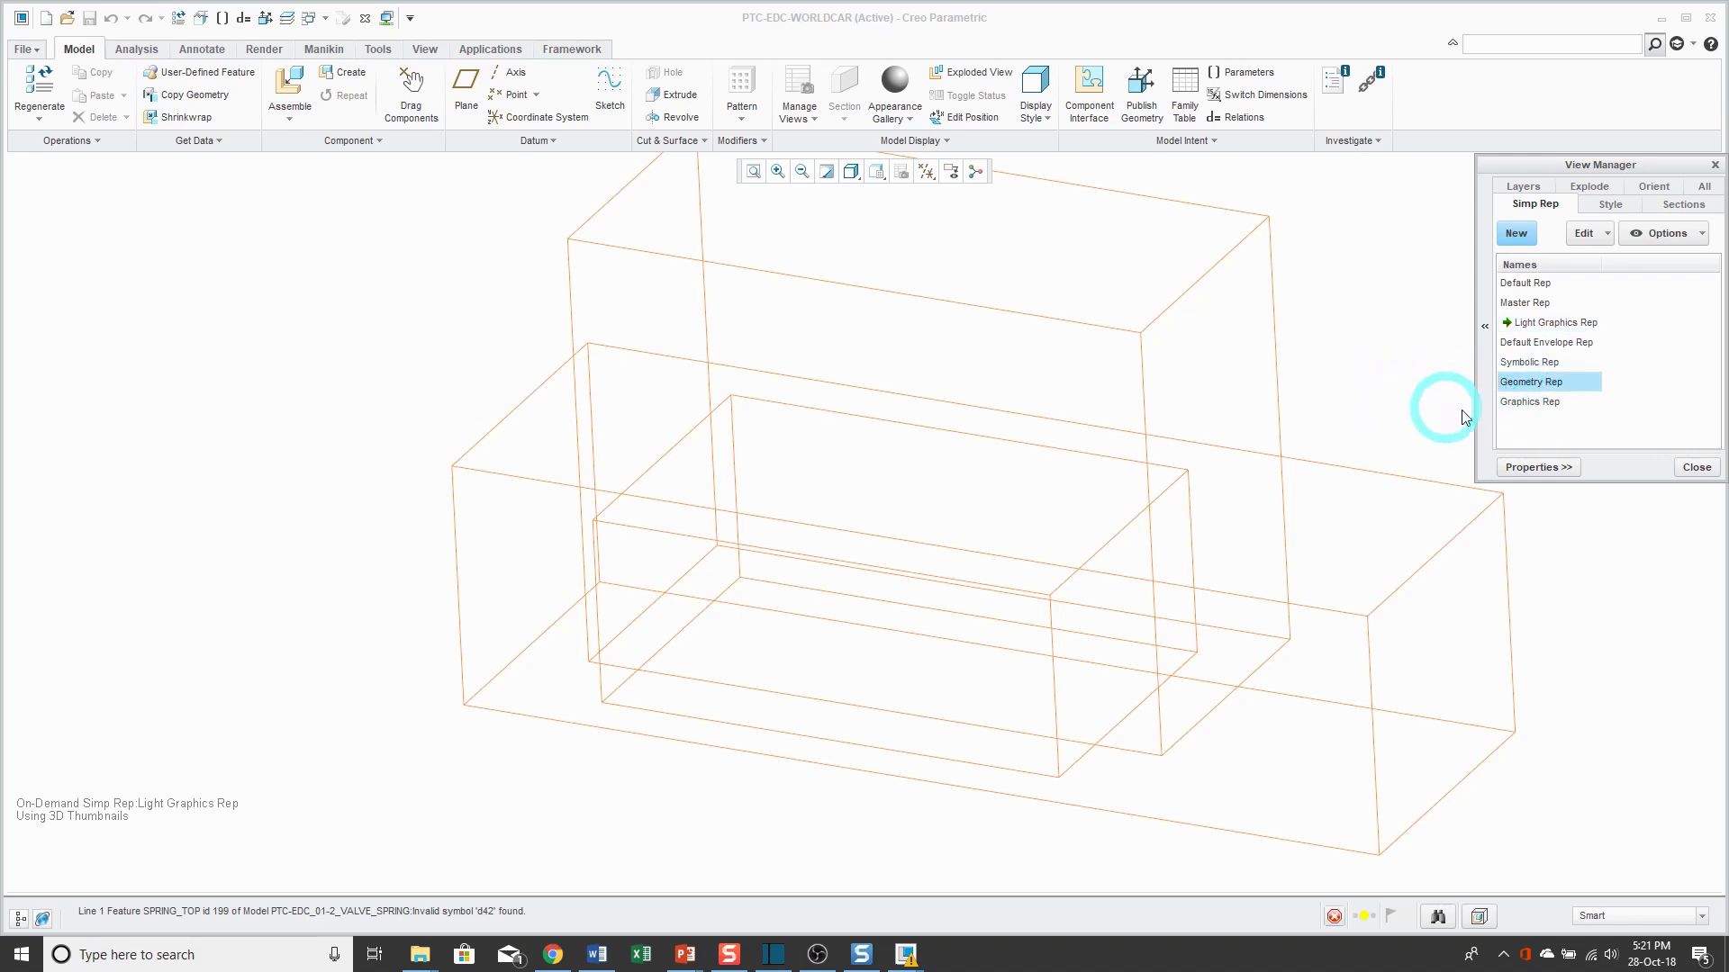
{"action": "double_click", "coordinate": [1559, 384]}
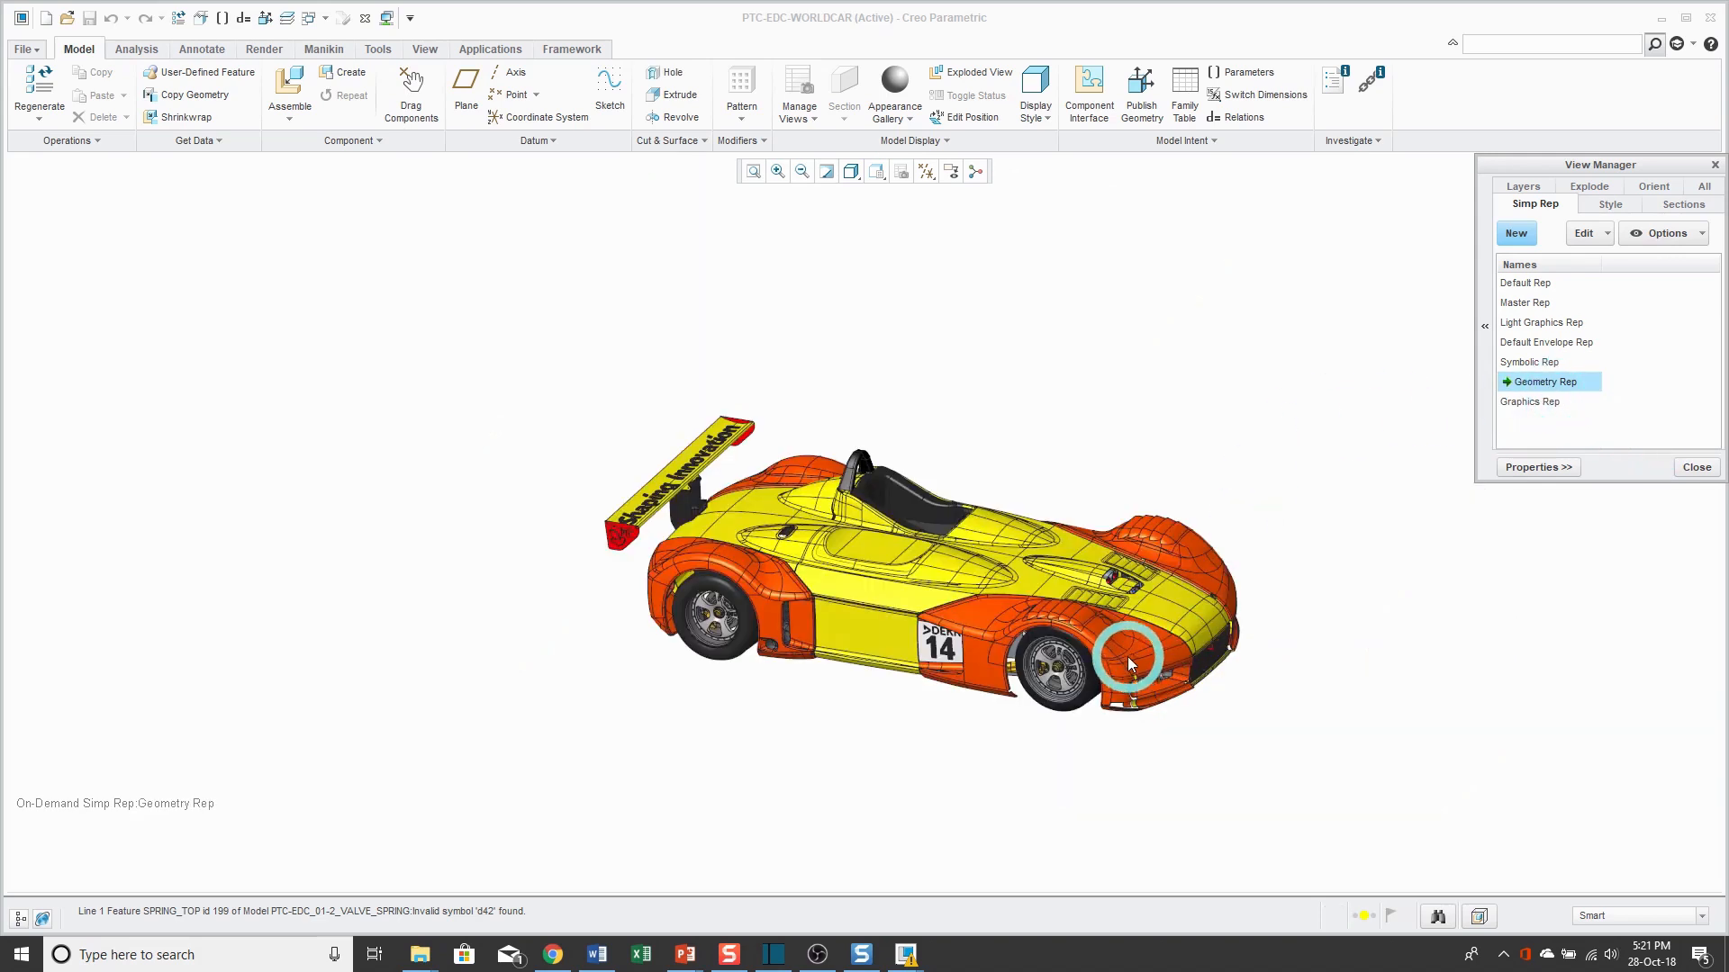
{"action": "scroll", "coordinate": [1130, 648], "scroll_direction": "down", "scroll_amount": 3}
{"action": "scroll", "coordinate": [926, 396], "scroll_direction": "down", "scroll_amount": 1}
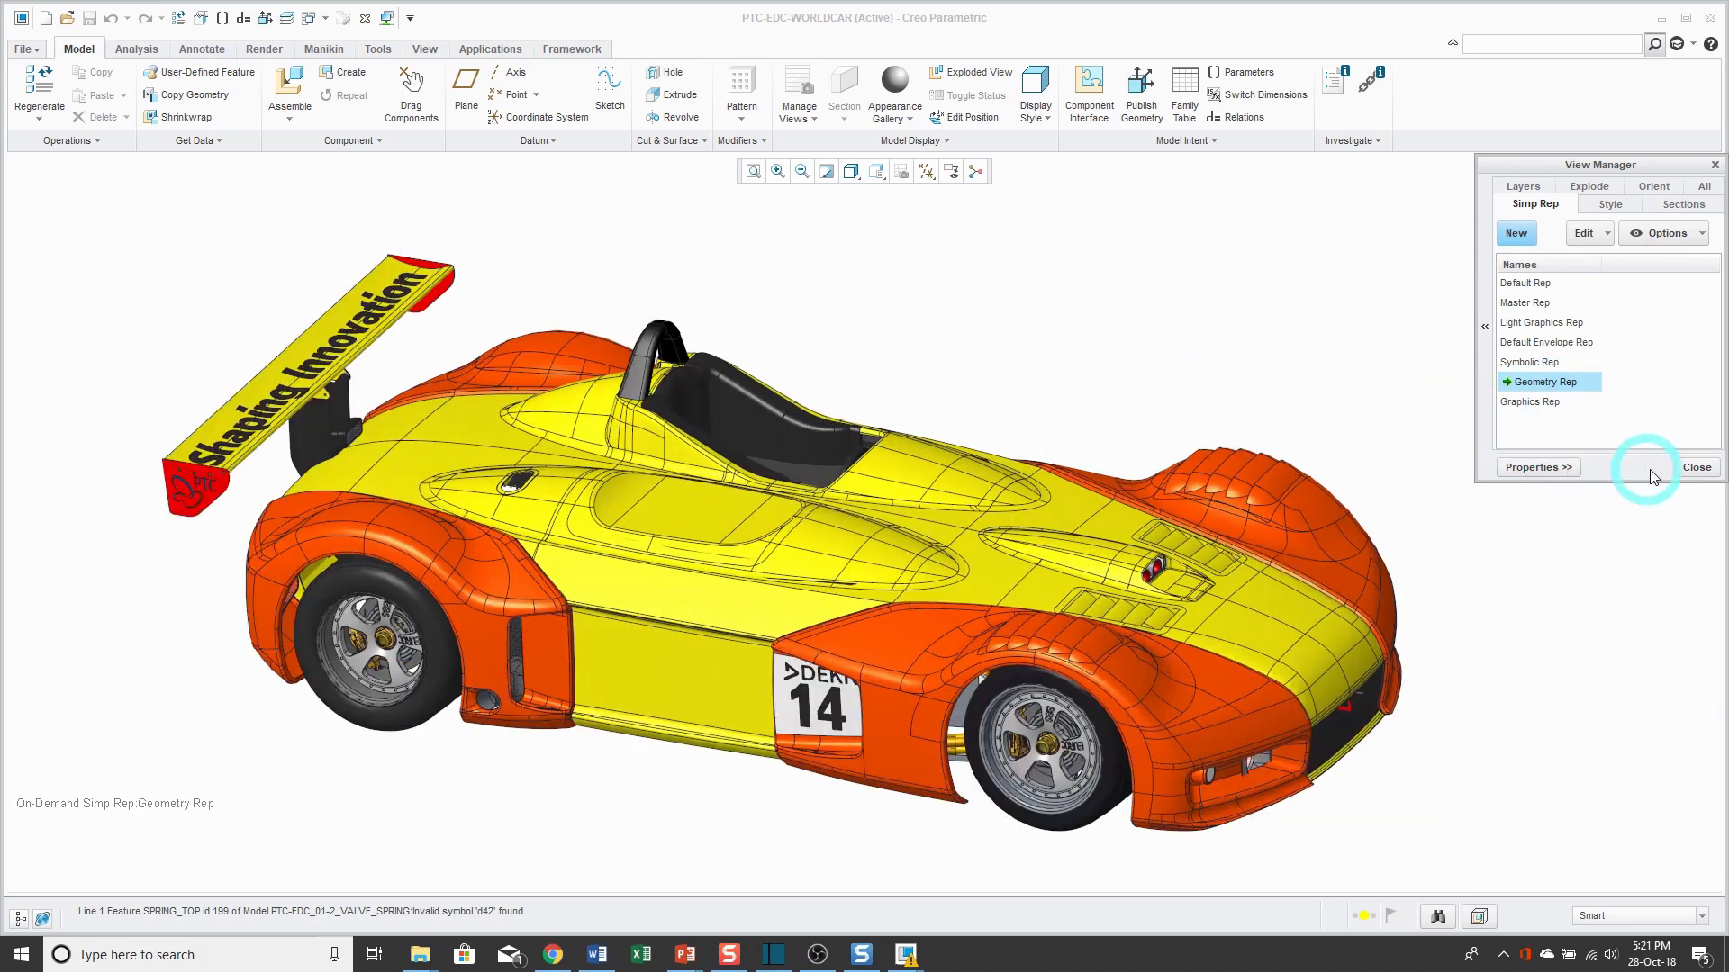
{"action": "left_click", "coordinate": [1699, 468]}
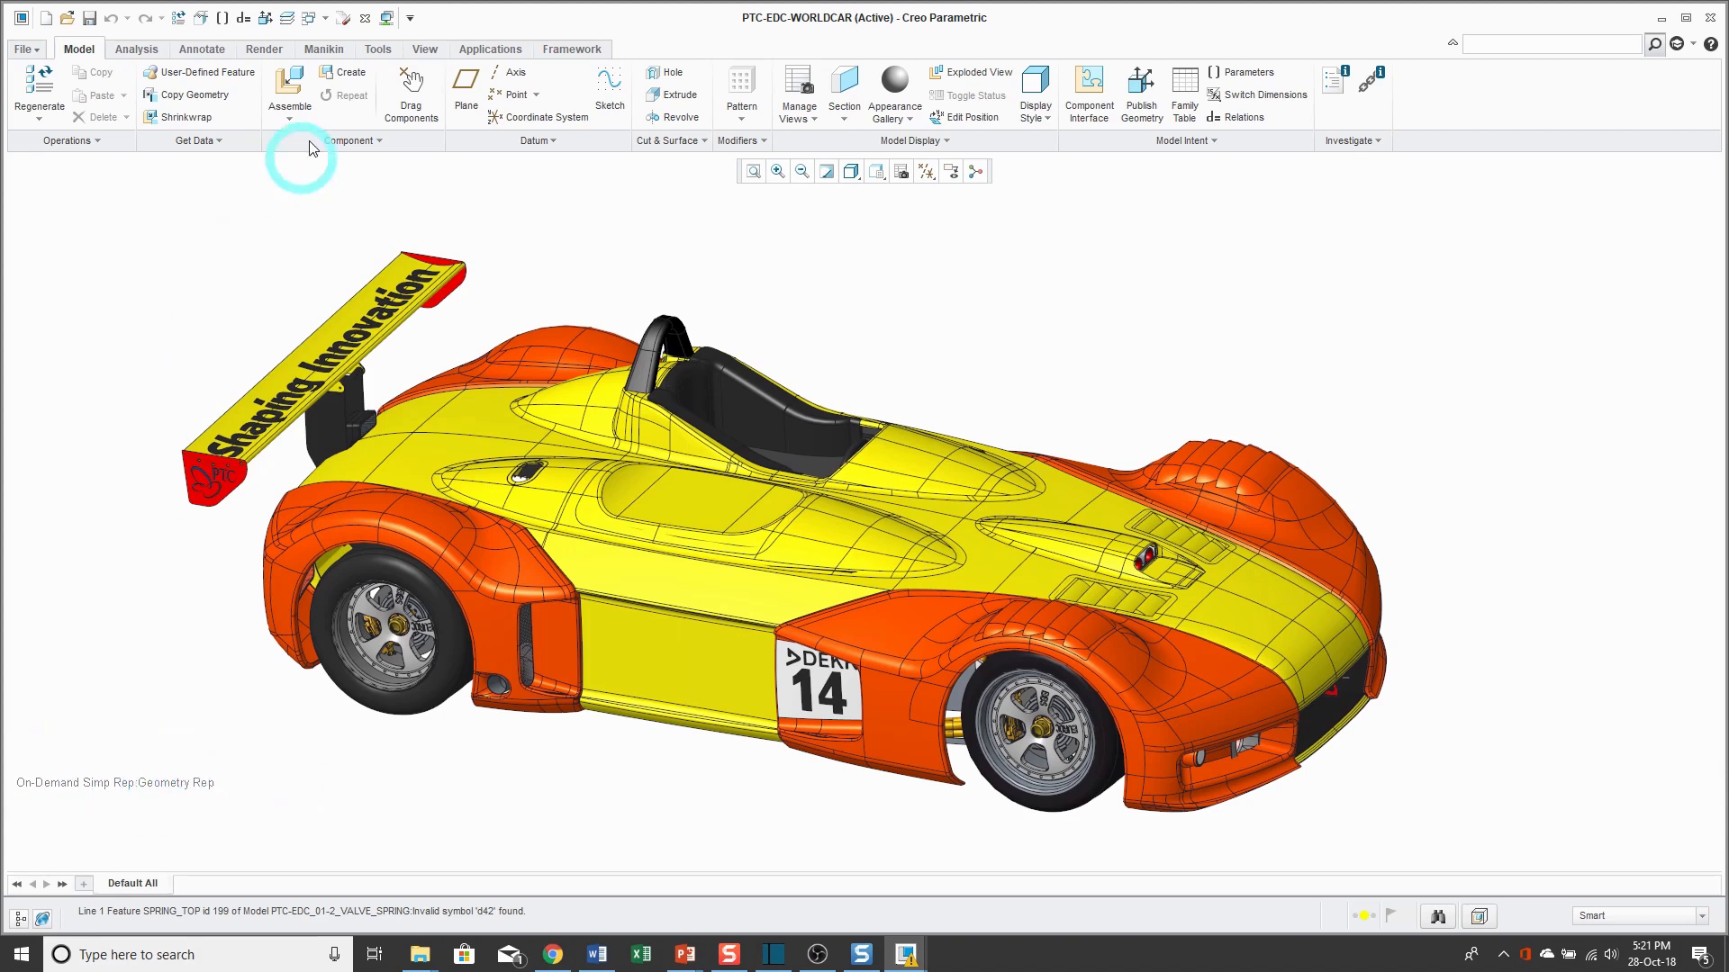
{"action": "left_click", "coordinate": [24, 49]}
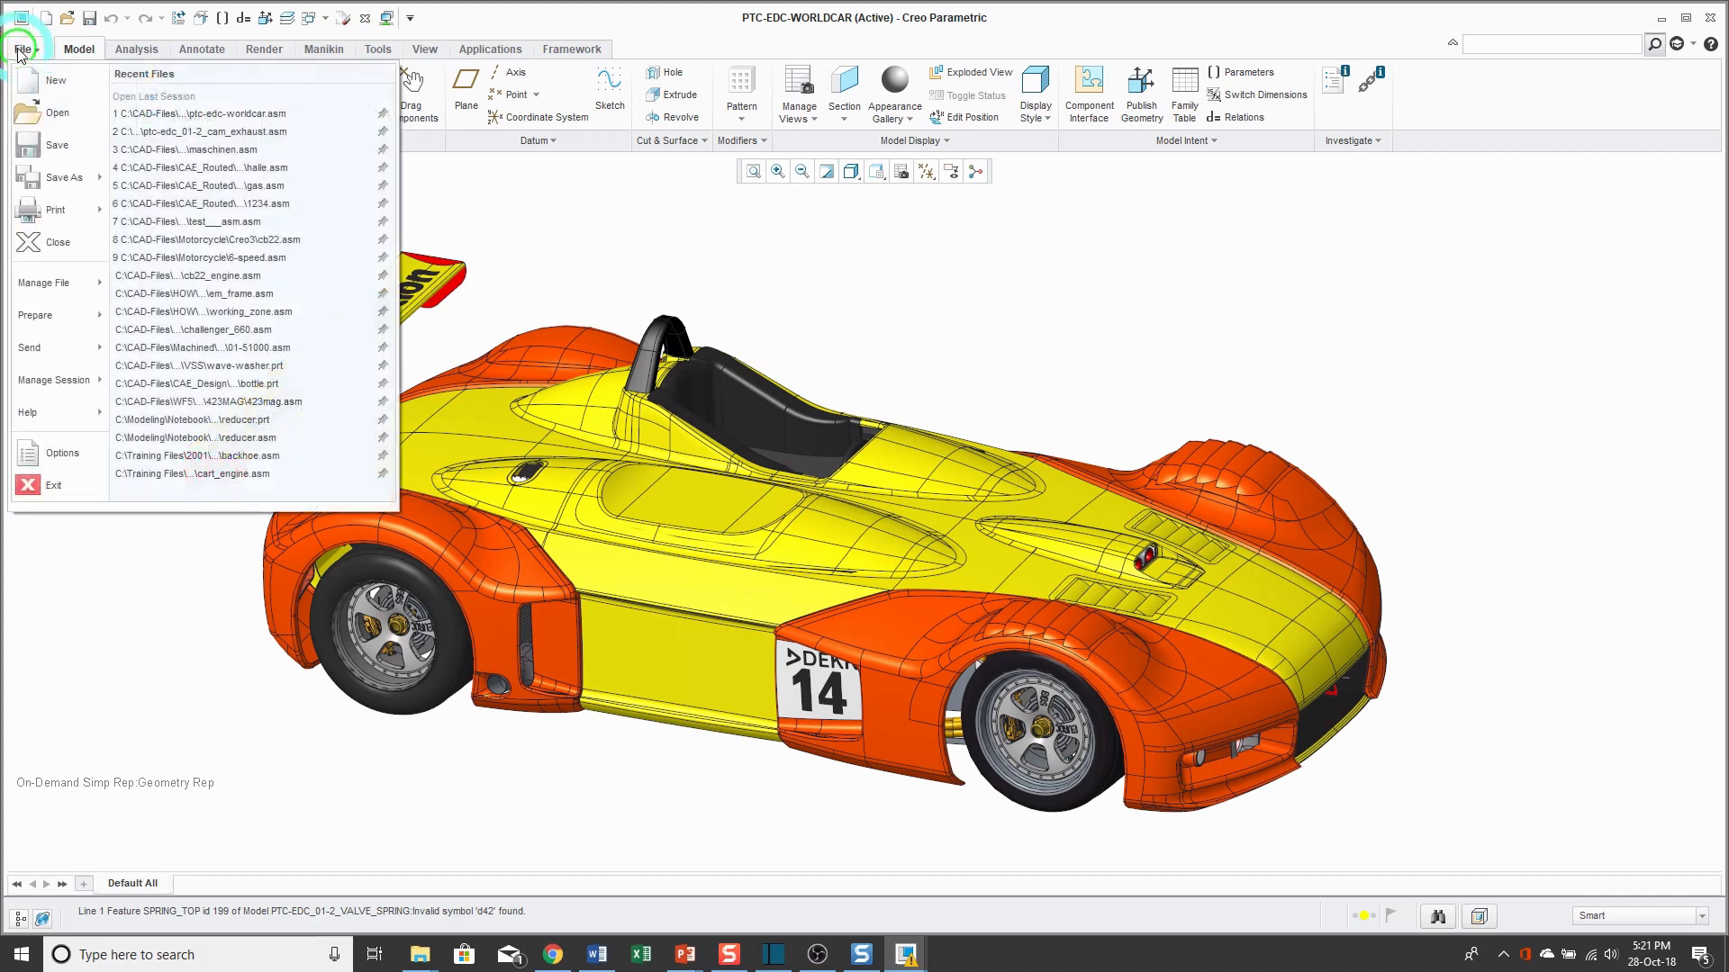
{"action": "mouse_move", "coordinate": [43, 387]}
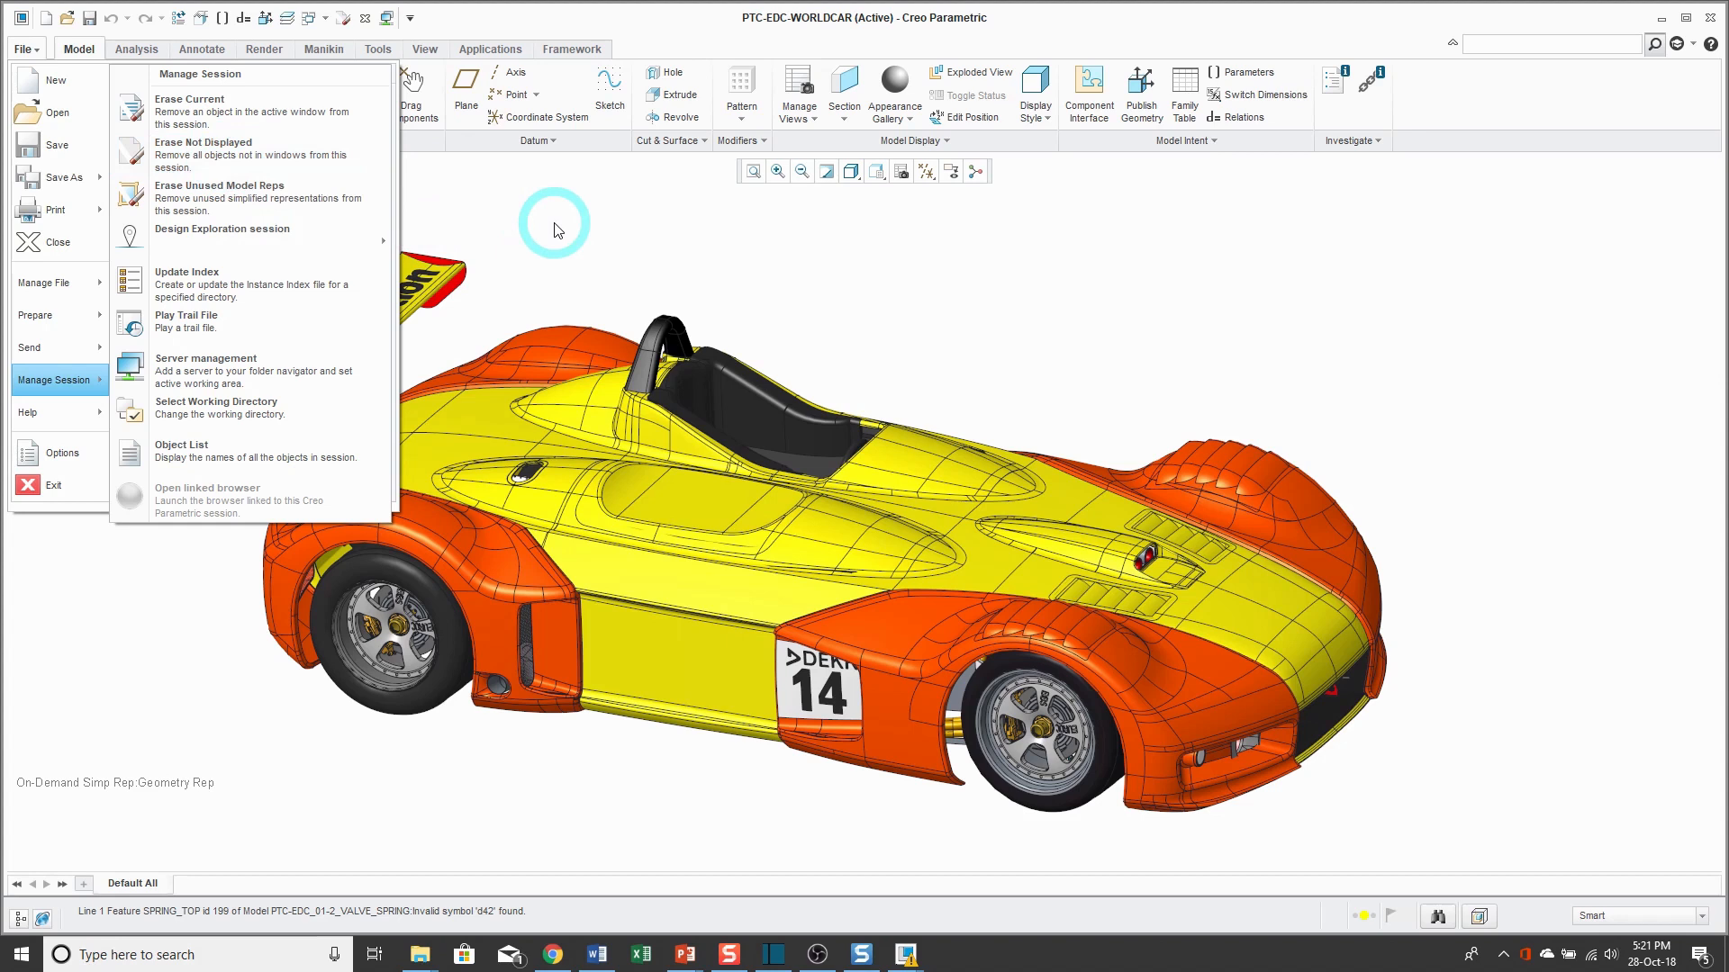
{"action": "left_click", "coordinate": [504, 207]}
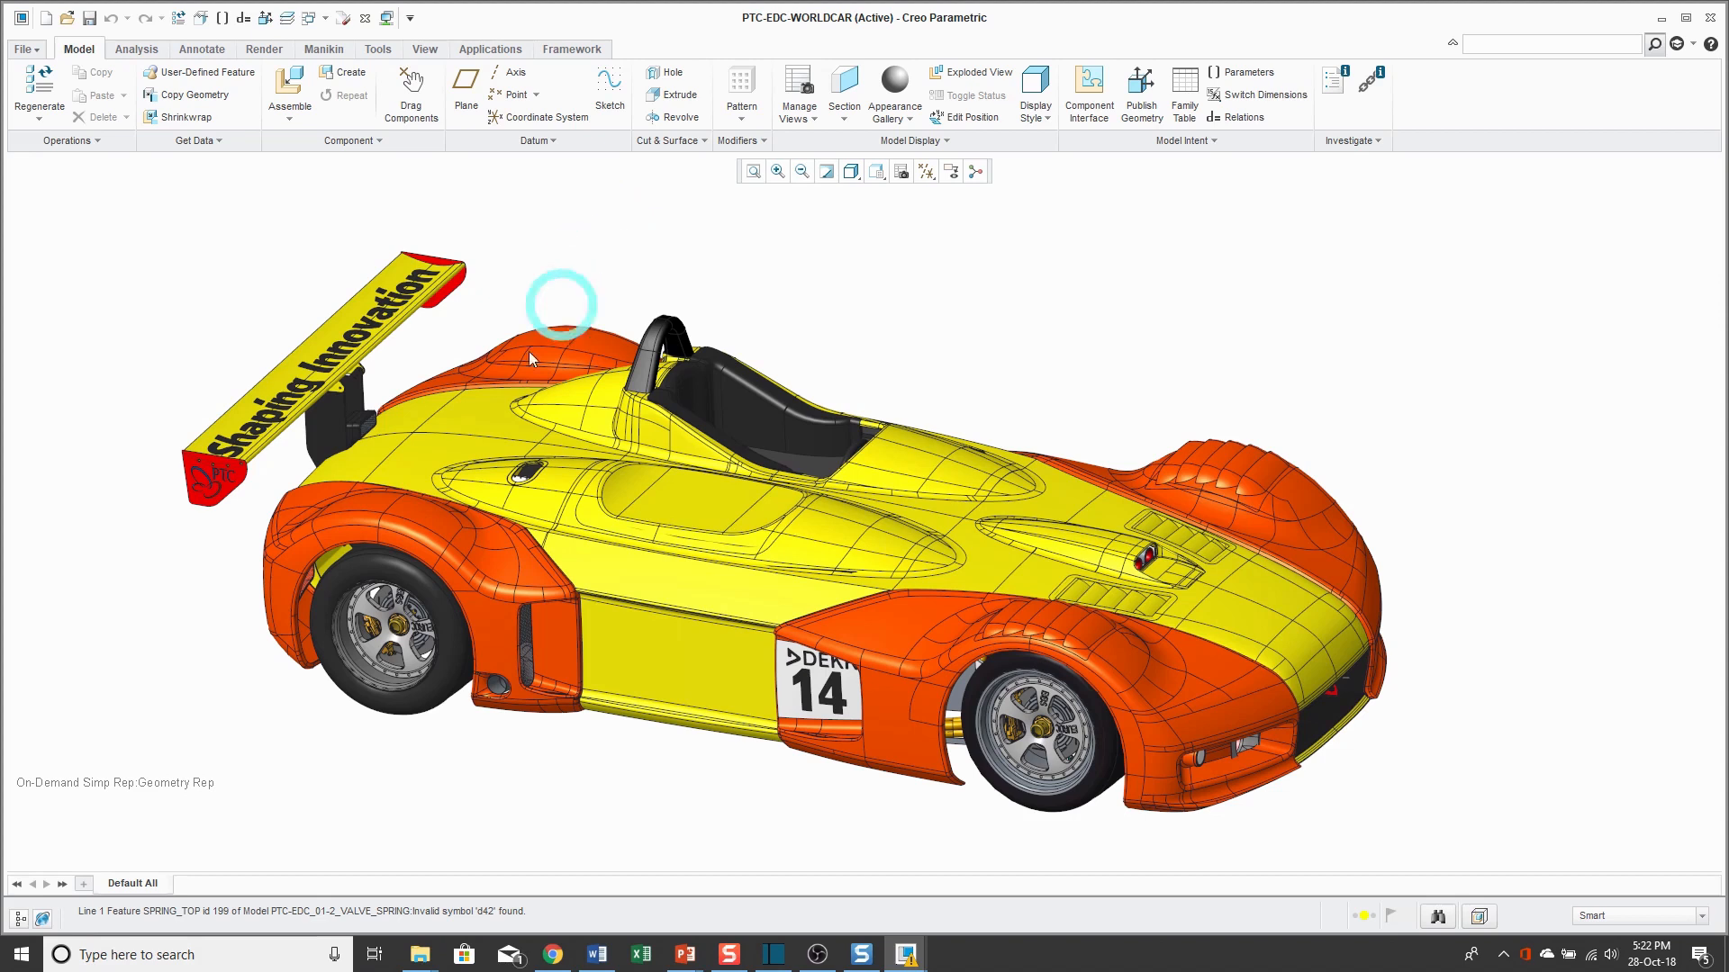
Exclude the rear cover, cockpit body section, front body, near side panel and near rear fender from the current representation.
{"action": "left_click", "coordinate": [473, 430]}
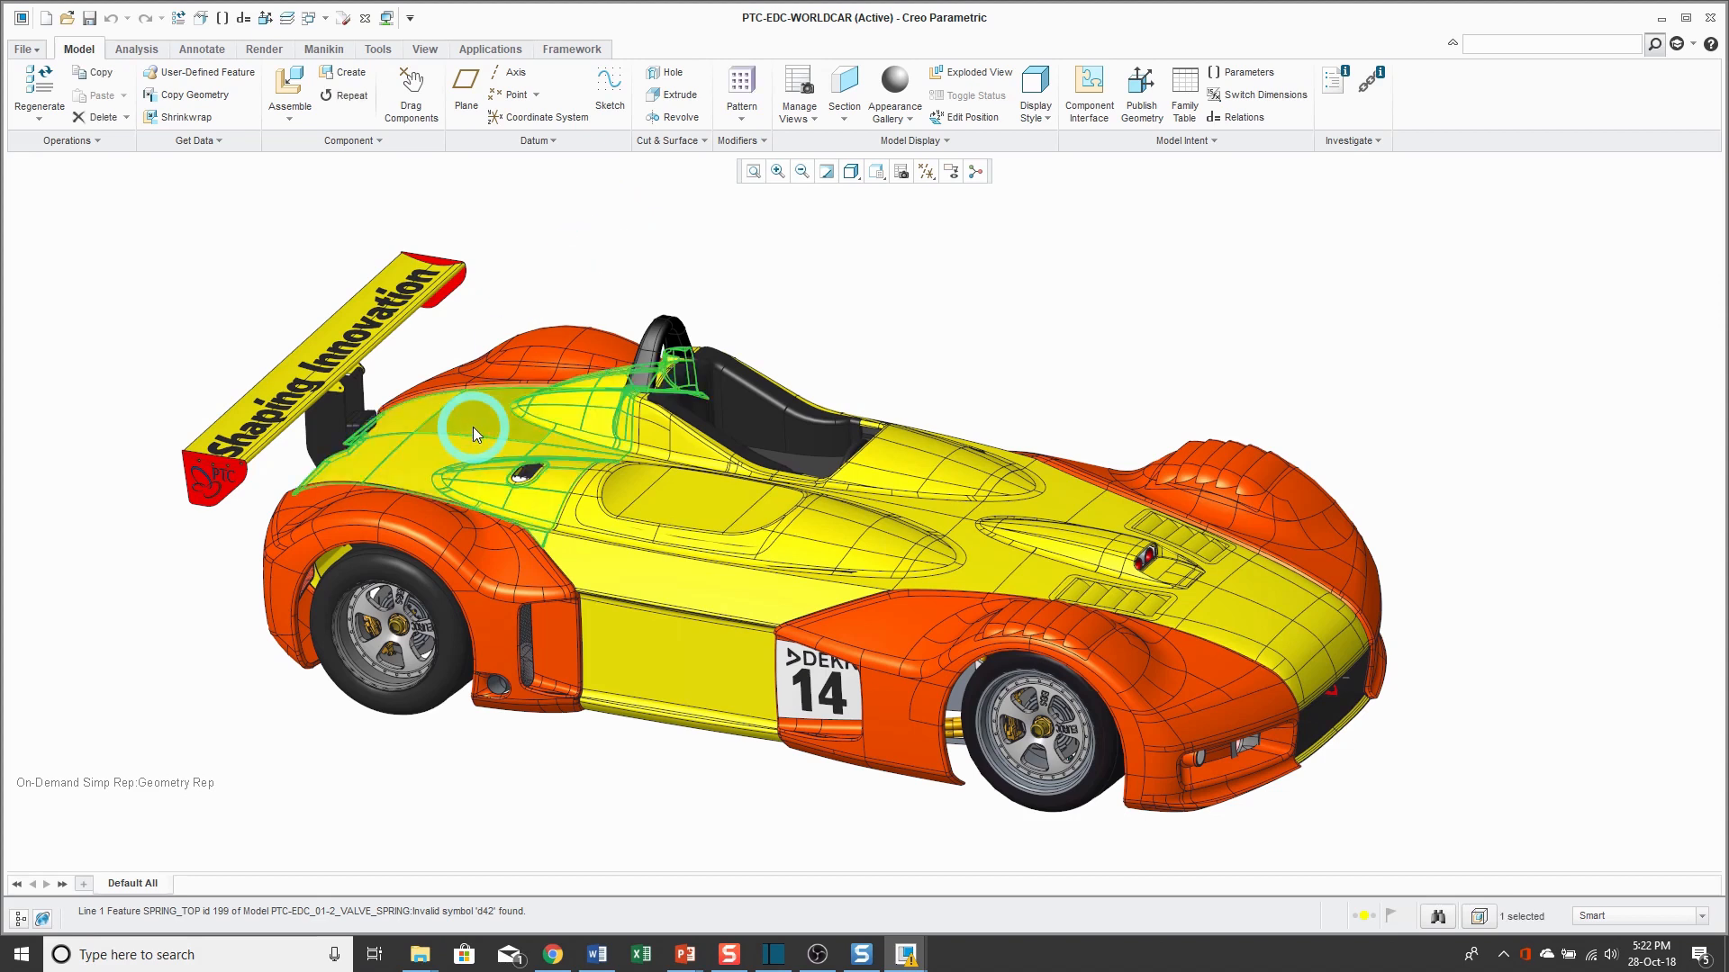
{"action": "left_click", "coordinate": [649, 616], "text": "ctrl"}
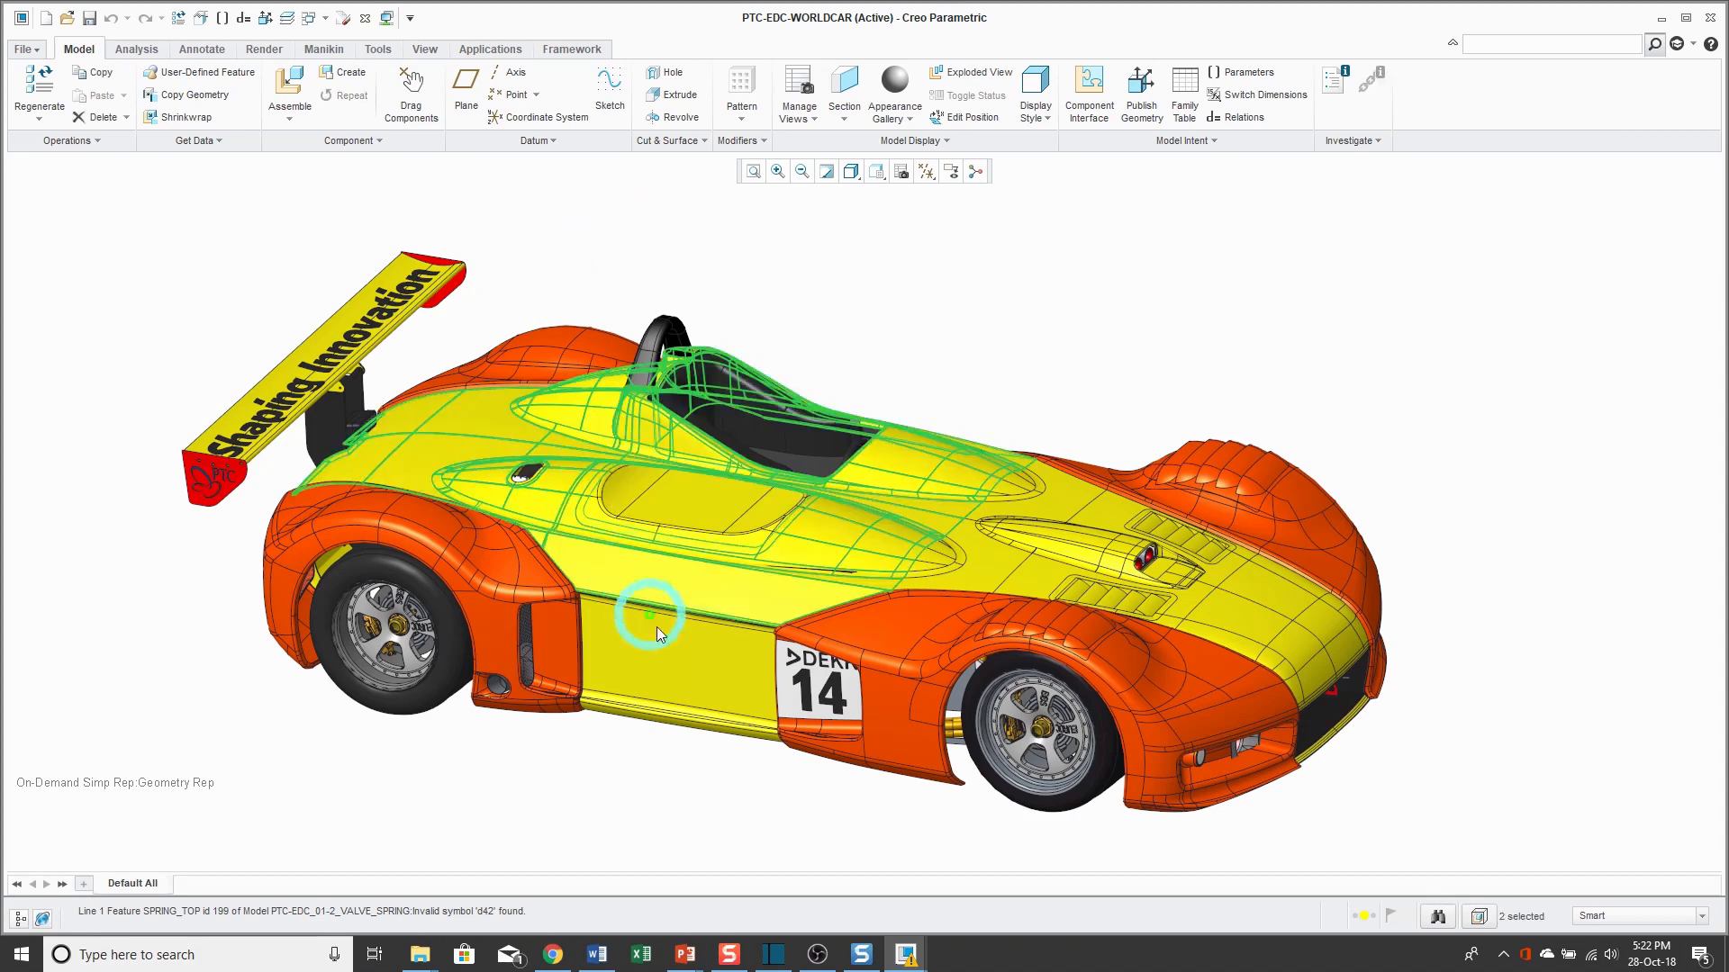
{"action": "left_click", "coordinate": [982, 569], "text": "ctrl"}
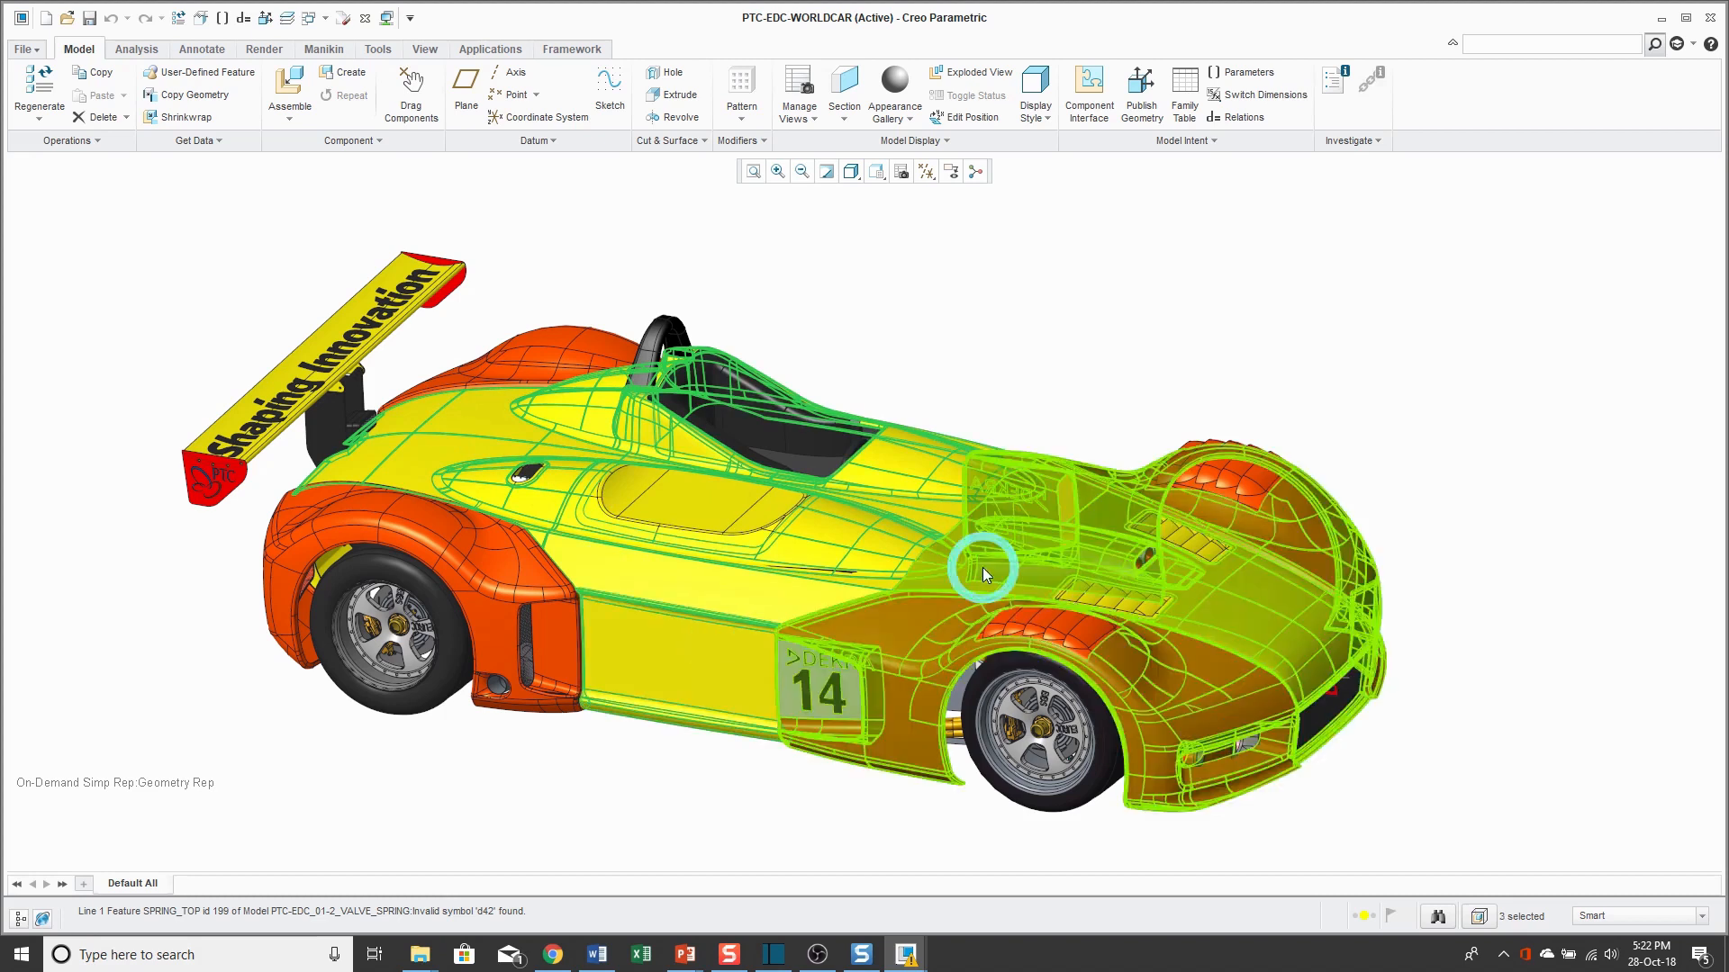
{"action": "left_click", "coordinate": [756, 522], "text": "ctrl"}
{"action": "left_click", "coordinate": [486, 575], "text": "ctrl"}
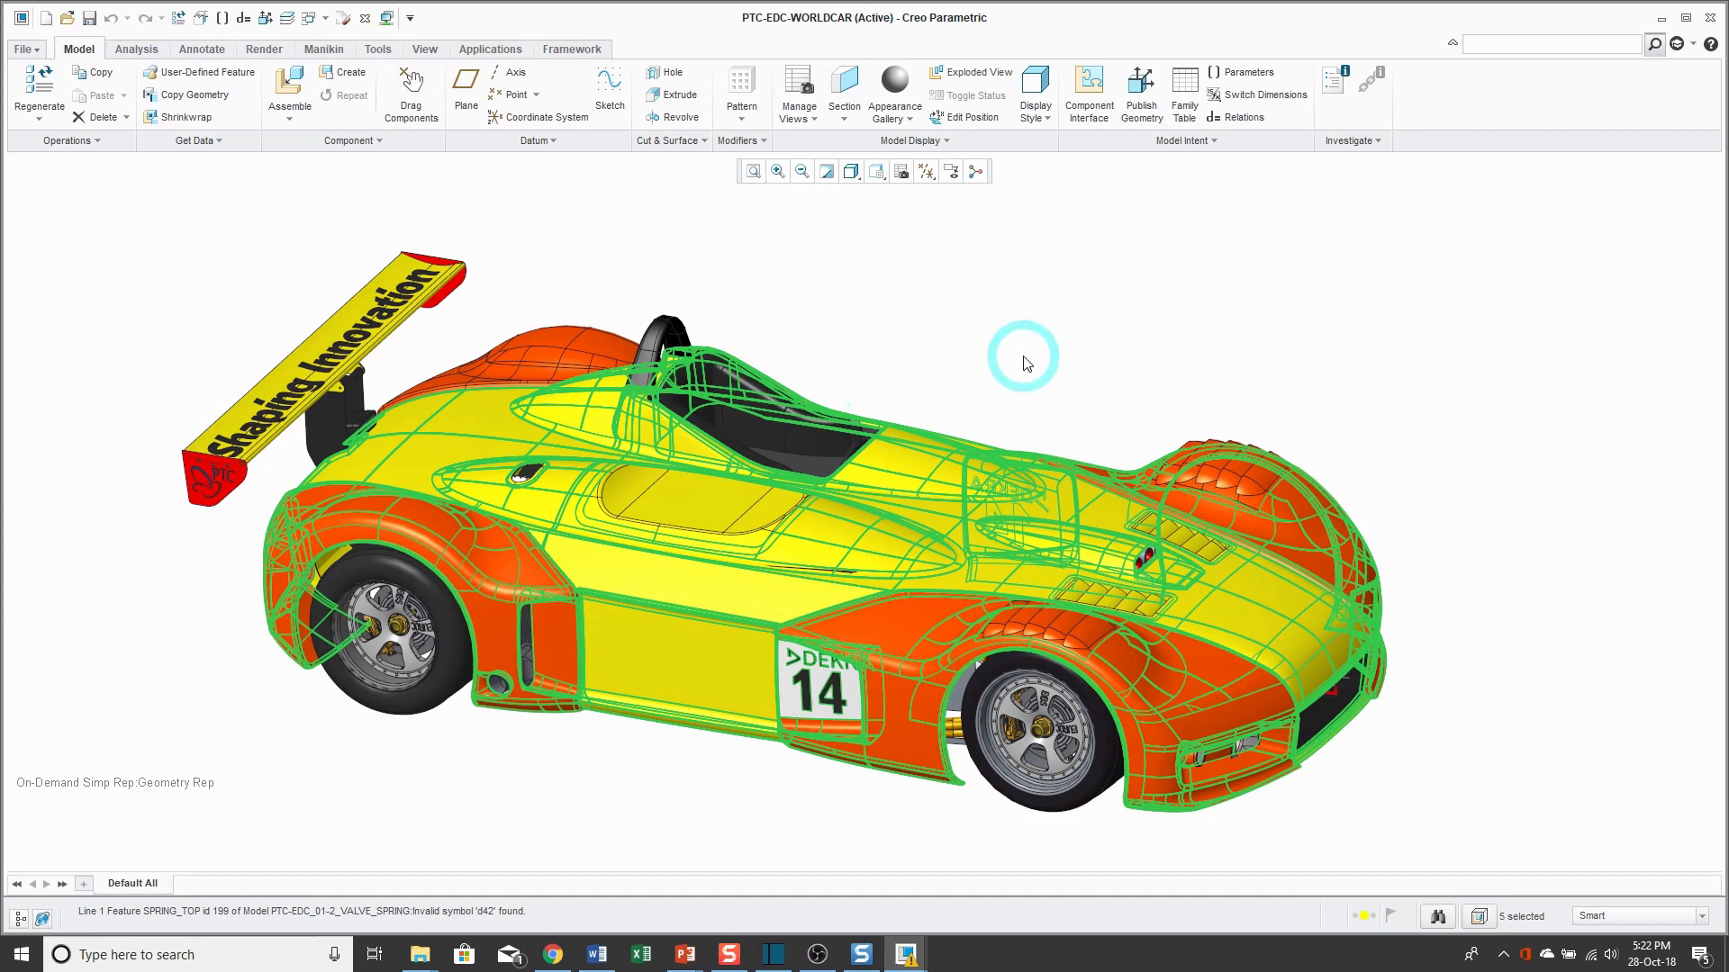
{"action": "right_click", "coordinate": [1050, 300]}
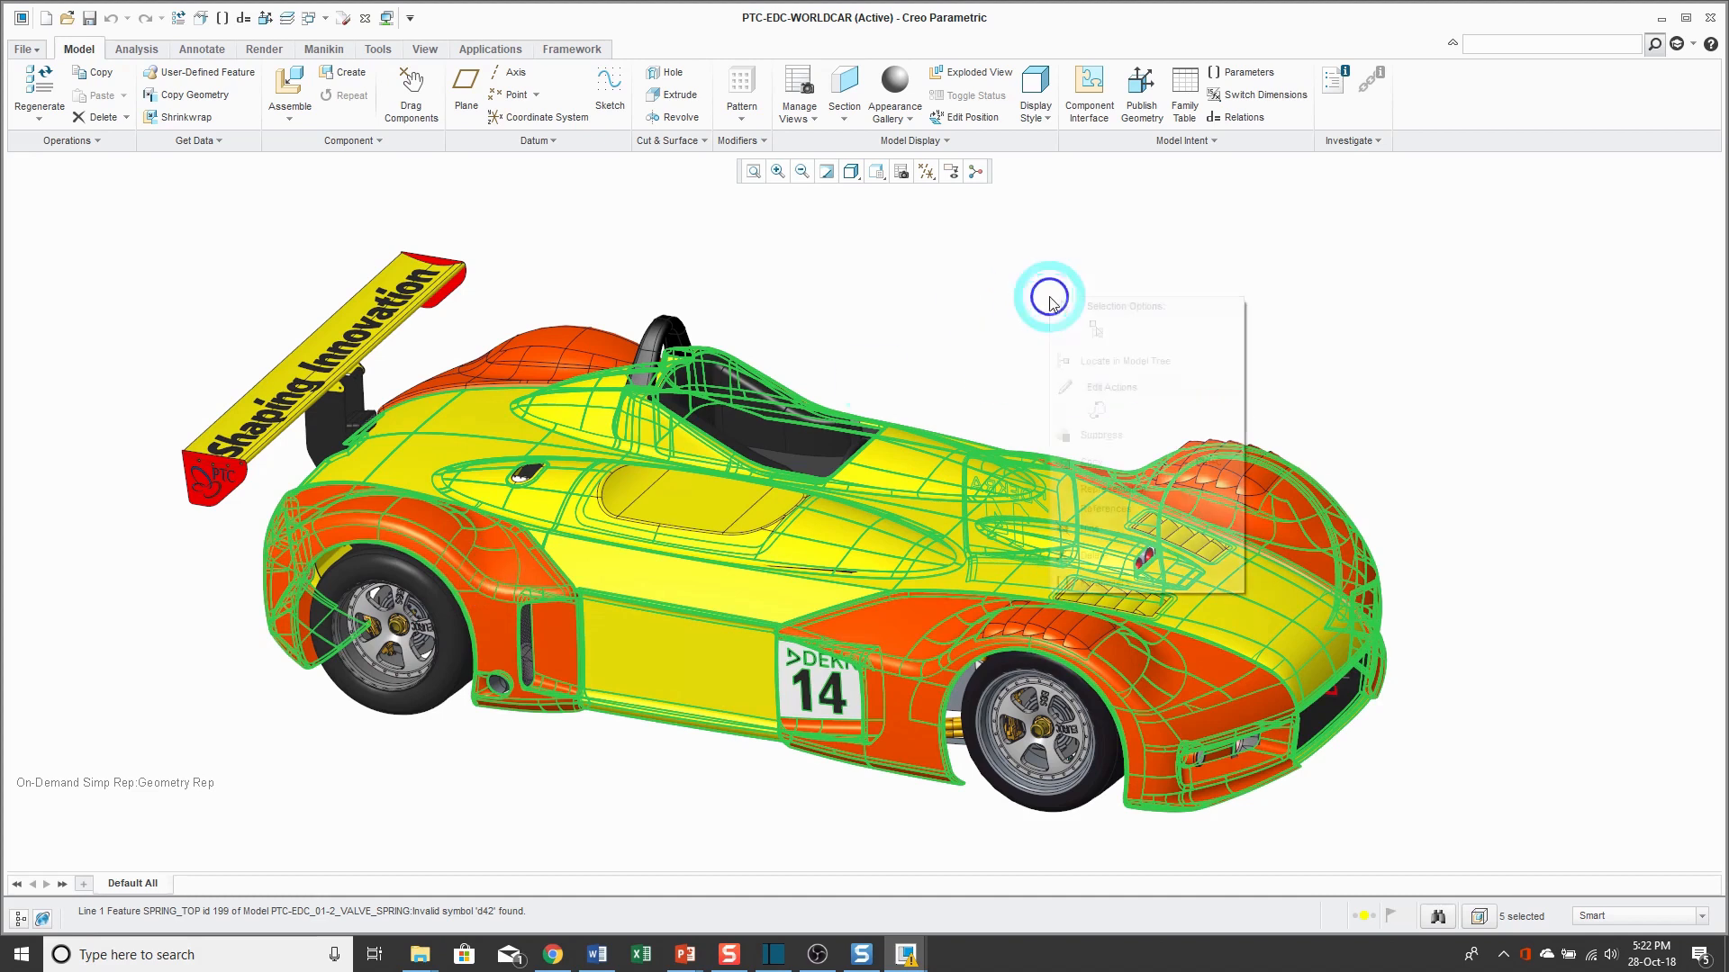
{"action": "mouse_move", "coordinate": [1124, 500]}
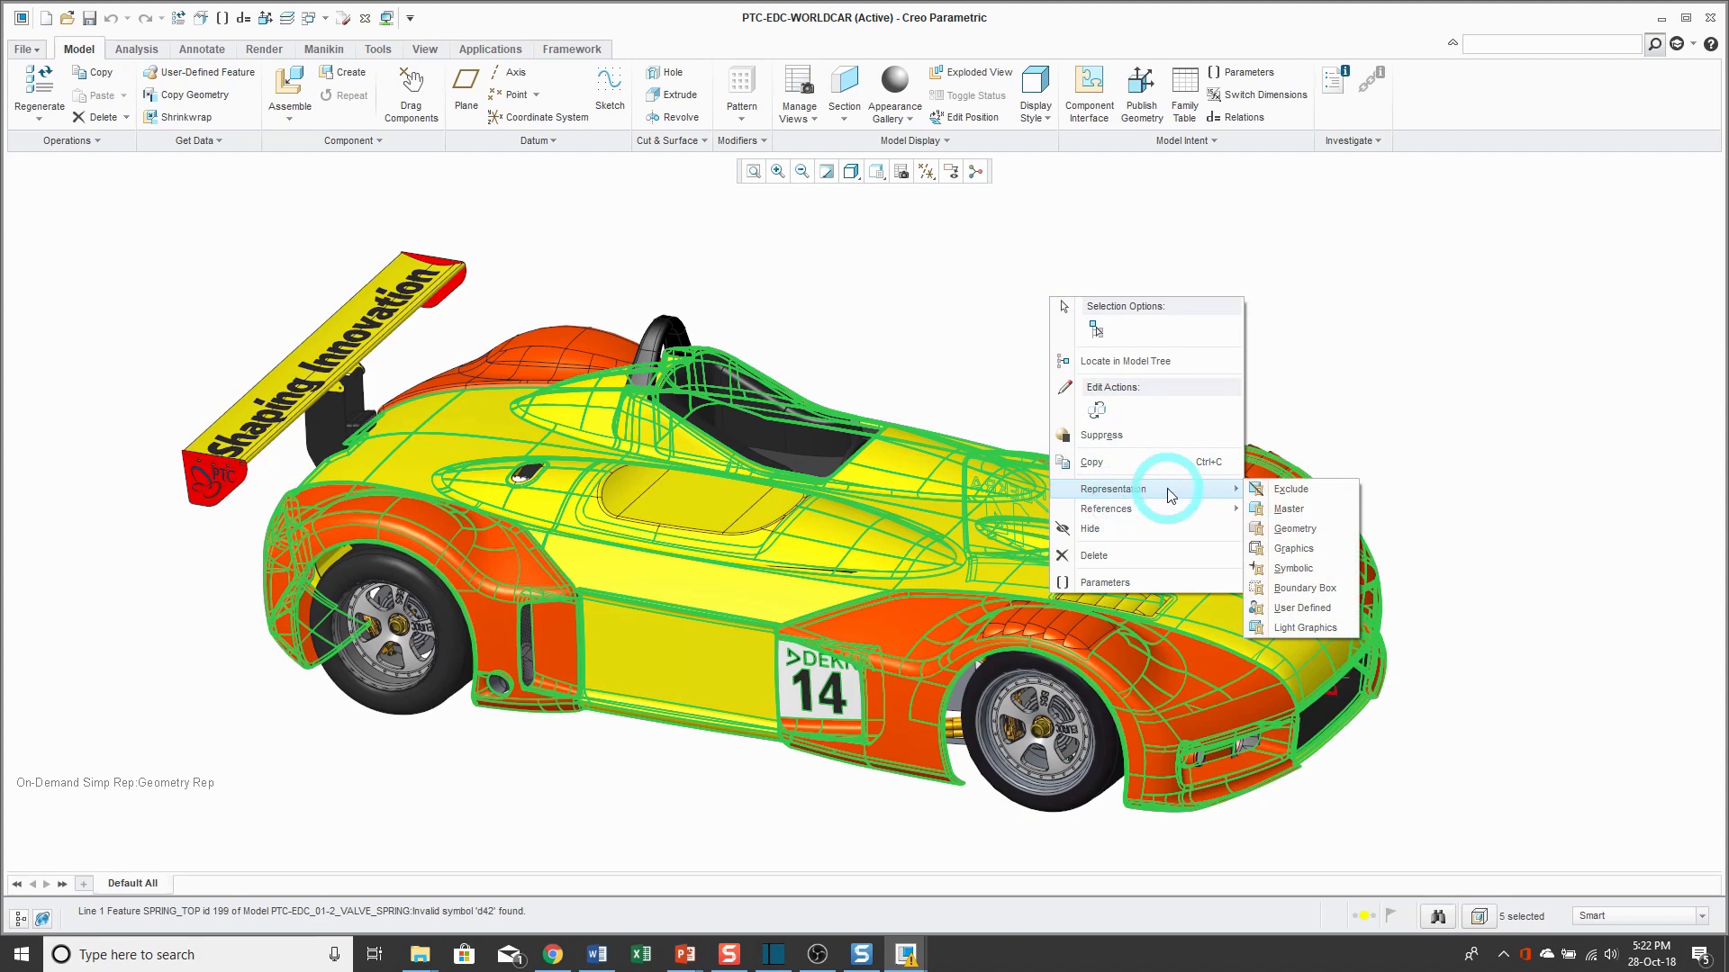
{"action": "left_click", "coordinate": [1296, 489]}
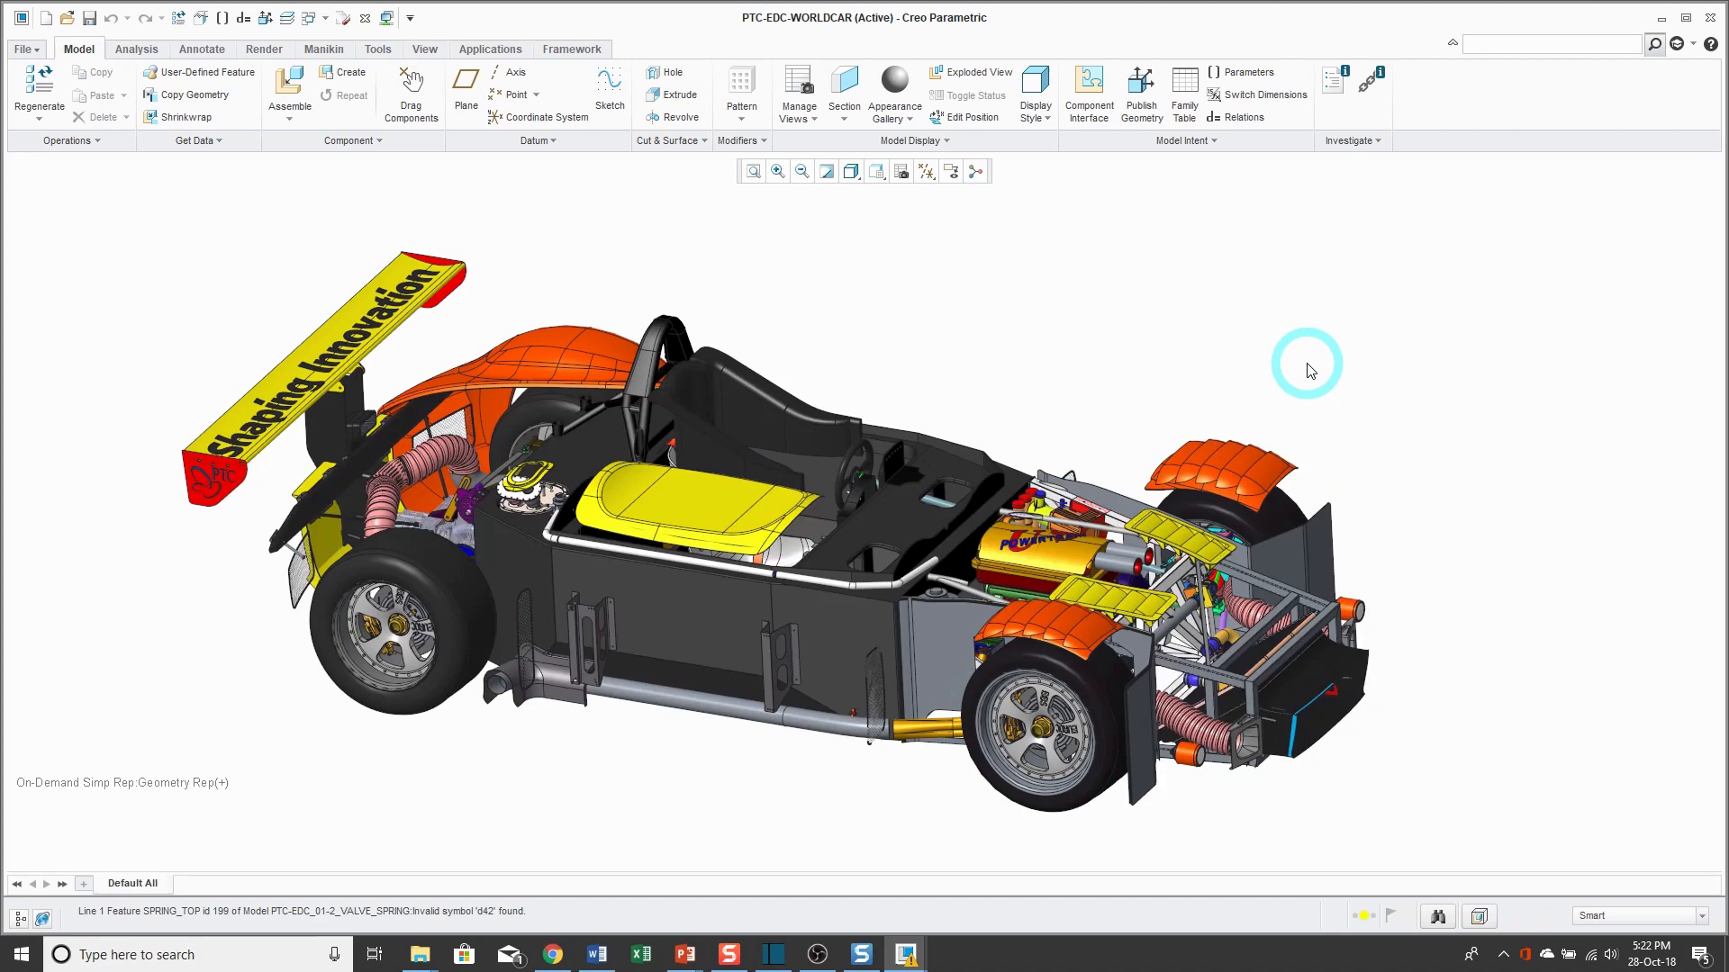
Exclude the yellow side cover, the louvre over the far front wheel and the rear wing from the representation.
{"action": "left_click", "coordinate": [684, 500]}
{"action": "left_click", "coordinate": [1275, 461]}
{"action": "left_click", "coordinate": [1061, 625], "text": "ctrl"}
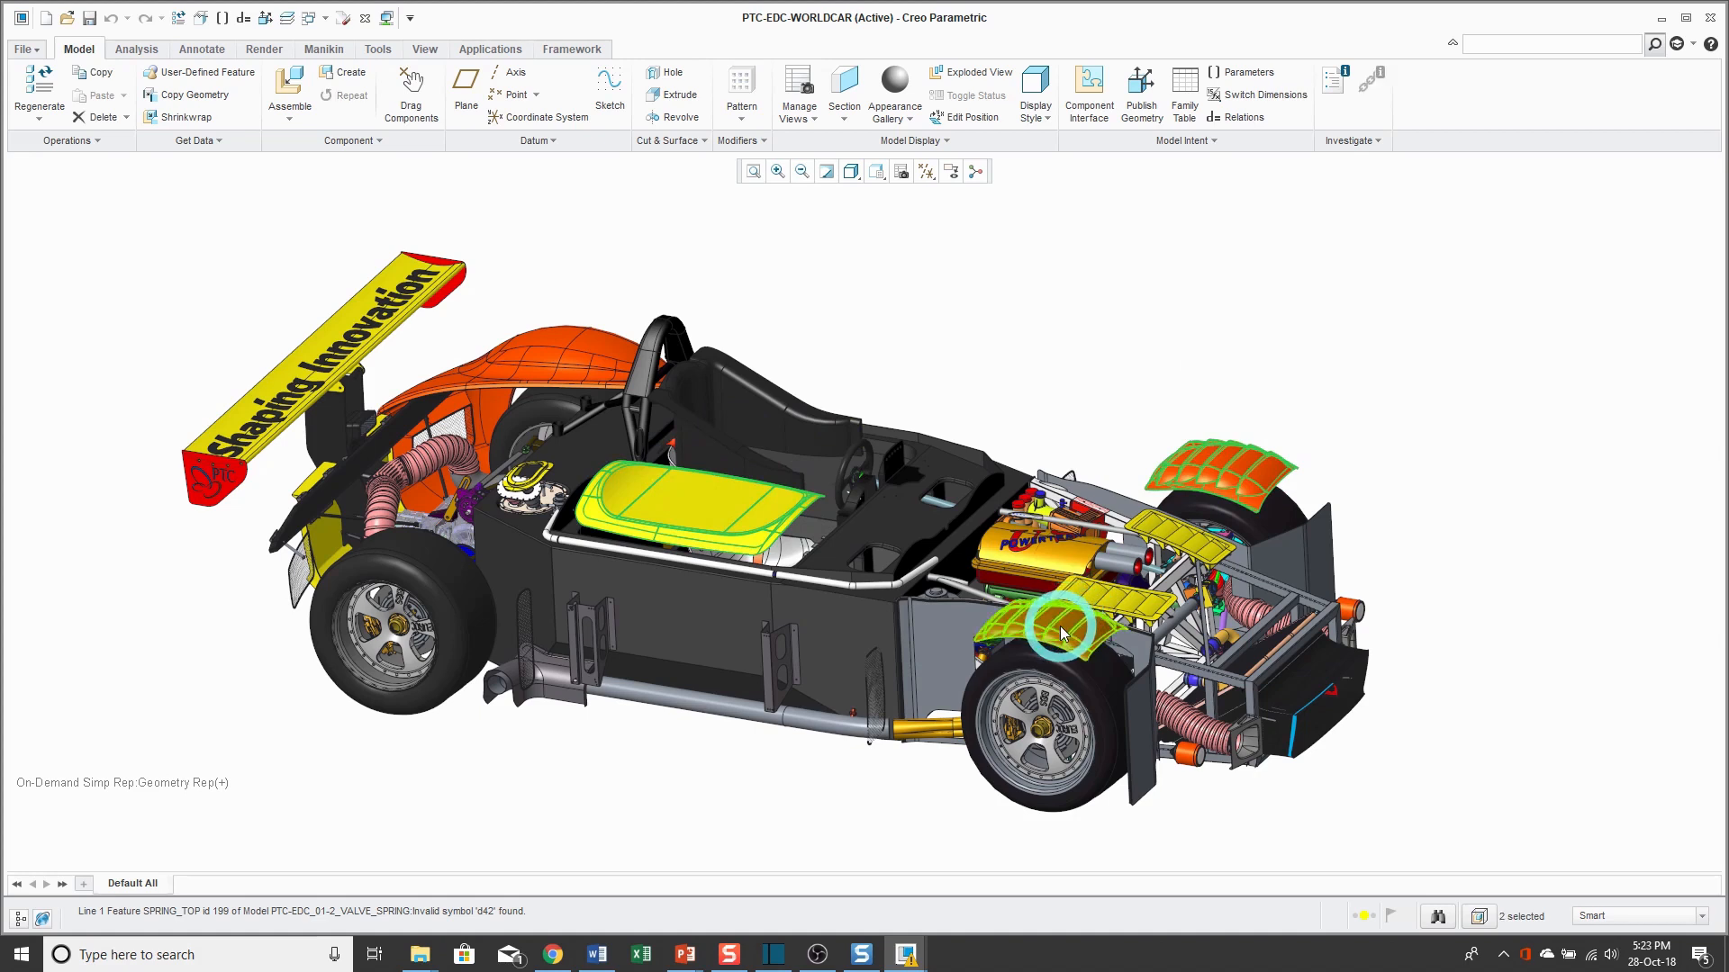
{"action": "left_click", "coordinate": [349, 342], "text": "ctrl"}
{"action": "right_click", "coordinate": [745, 269]}
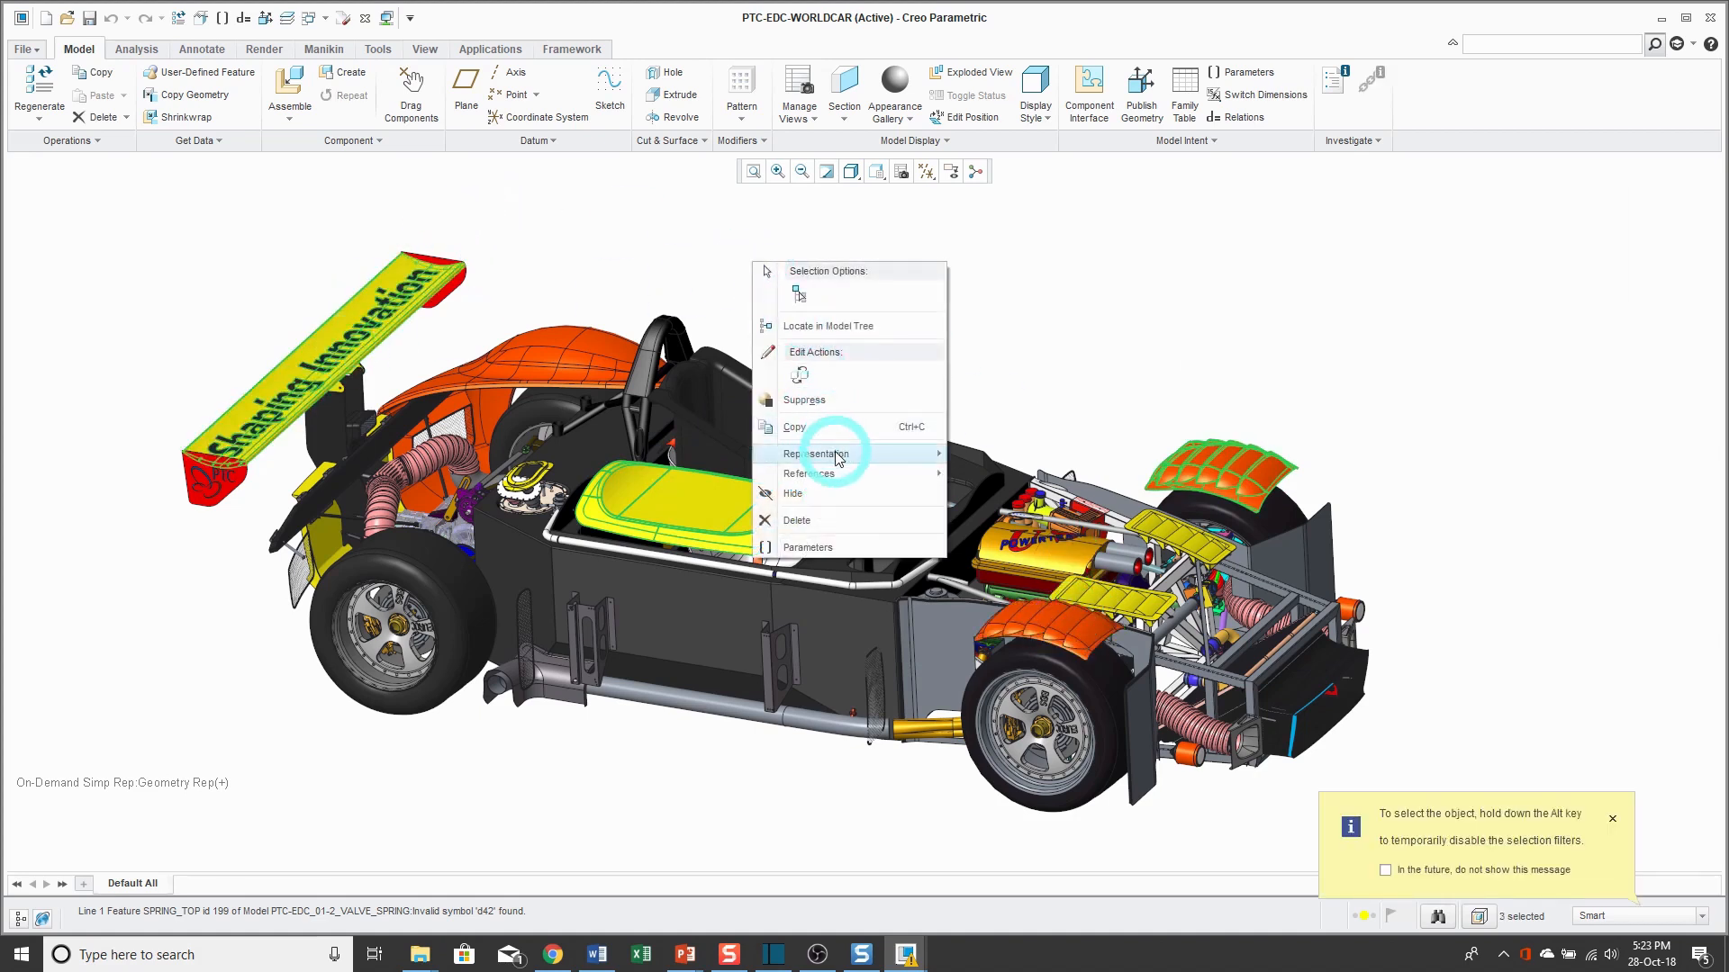
{"action": "mouse_move", "coordinate": [838, 459]}
{"action": "left_click", "coordinate": [1006, 456]}
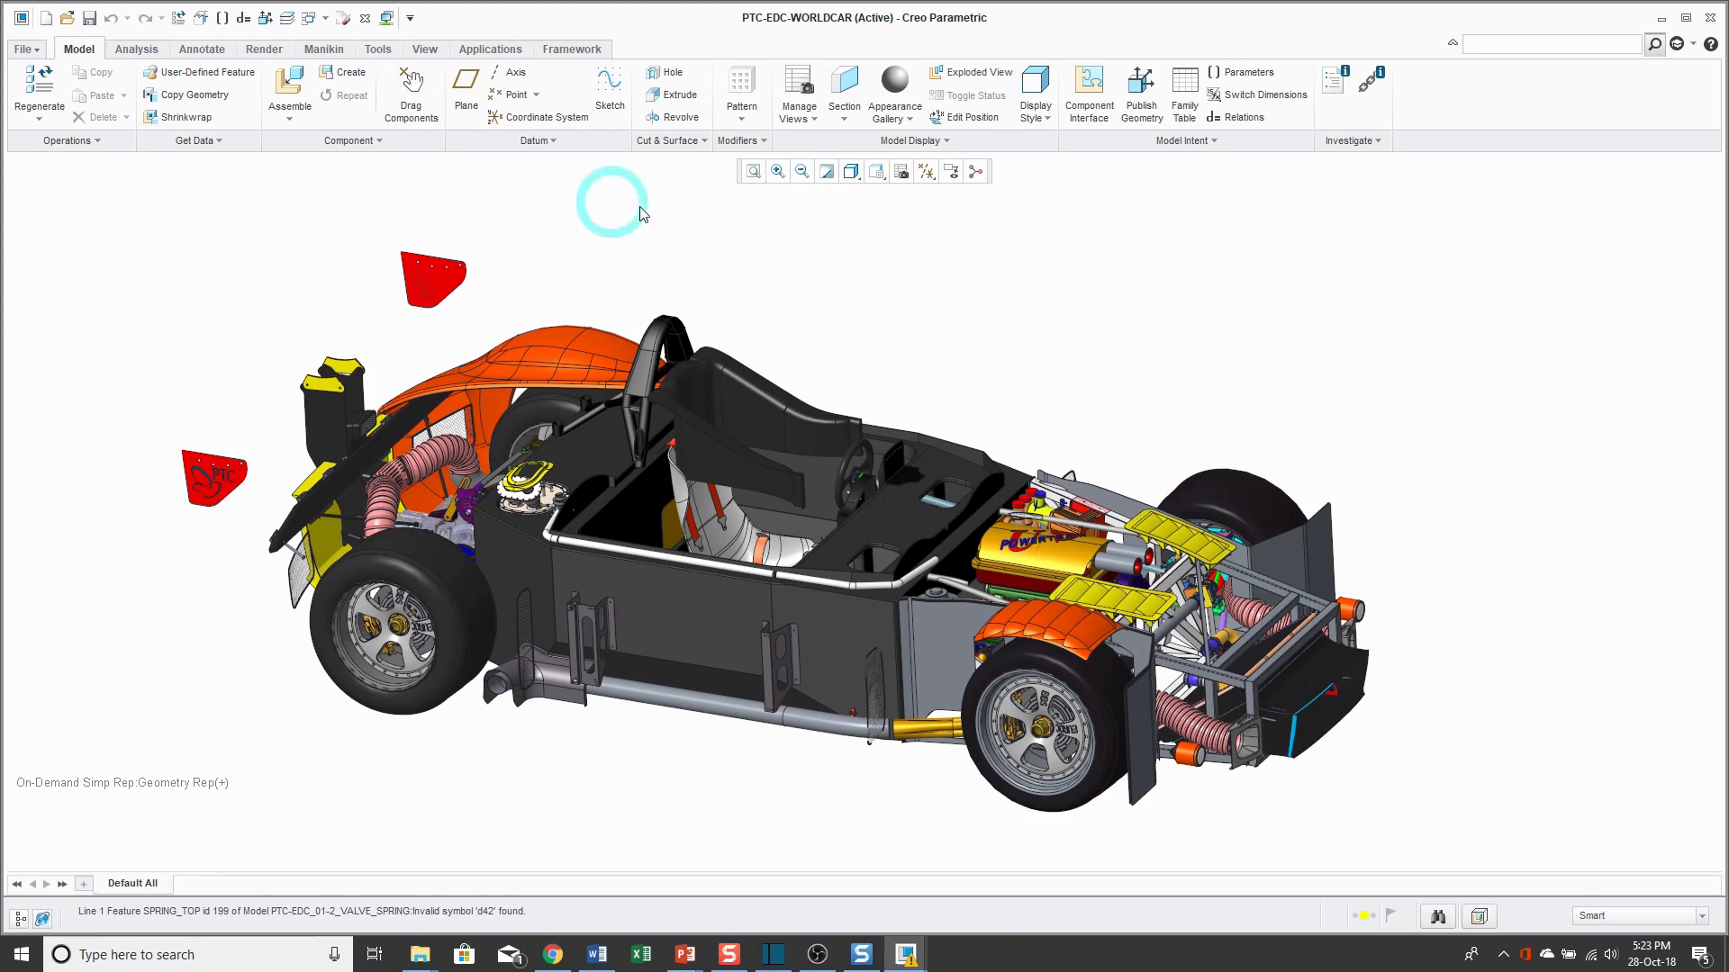
Save the modified Geometry Rep as a new simplified representation named No-Frame.
{"action": "left_click", "coordinate": [903, 173]}
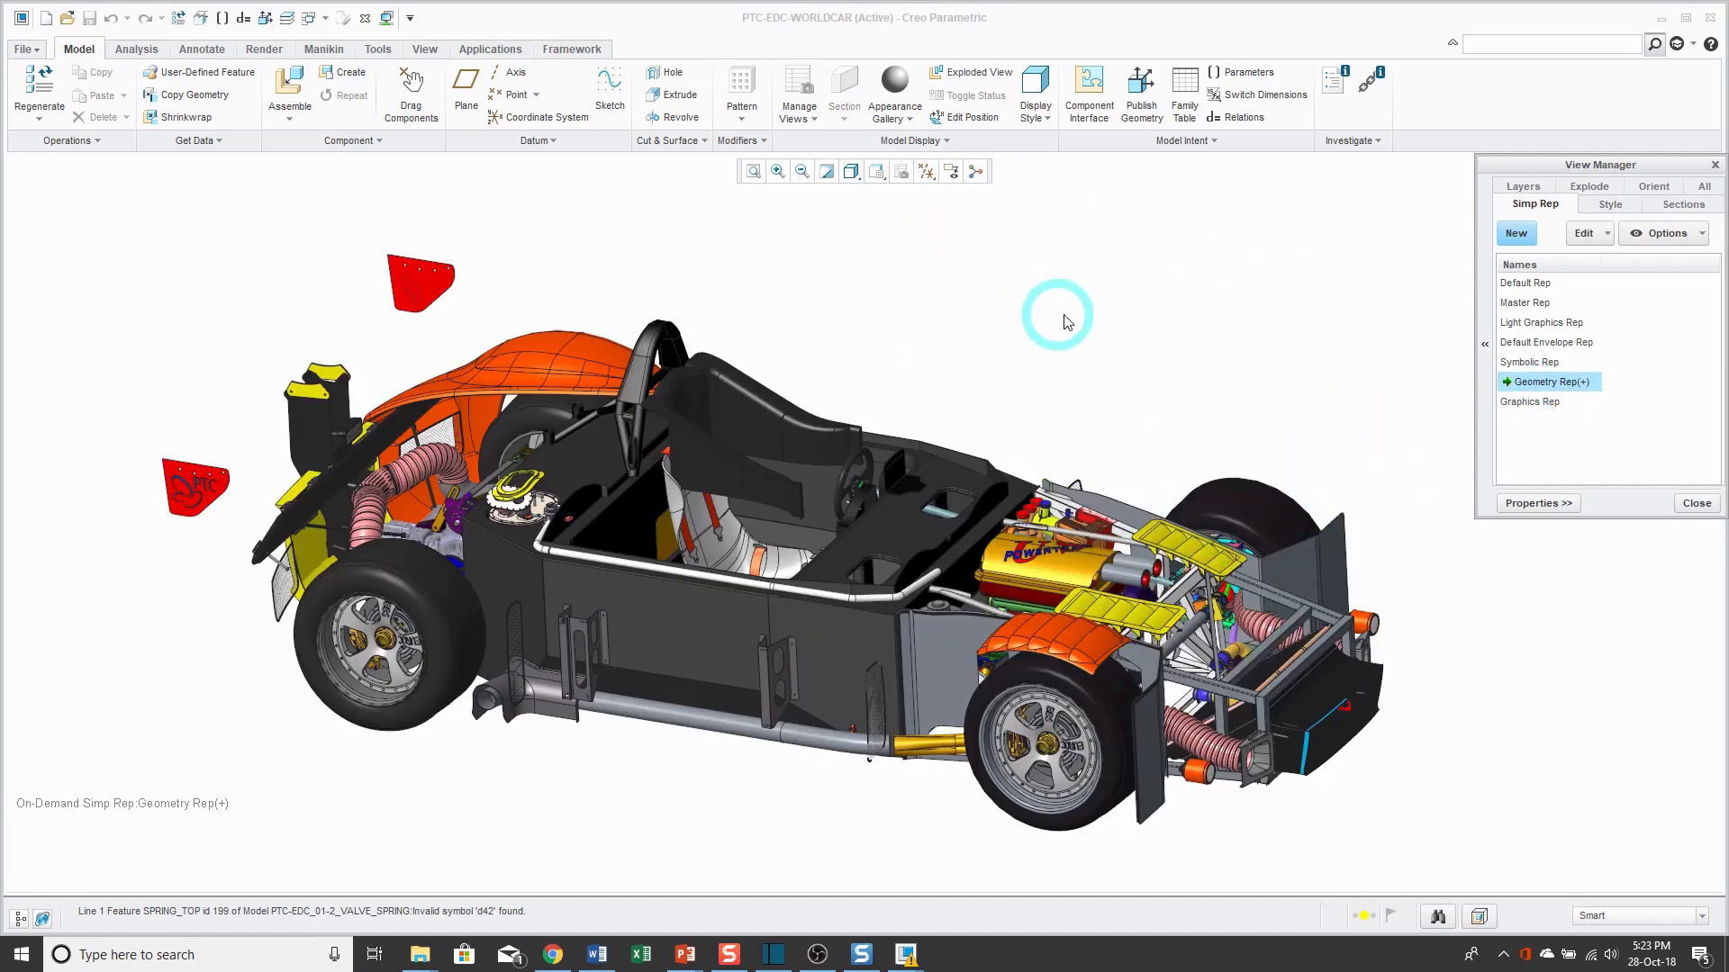
{"action": "right_click", "coordinate": [1570, 385]}
{"action": "left_click", "coordinate": [1611, 417]}
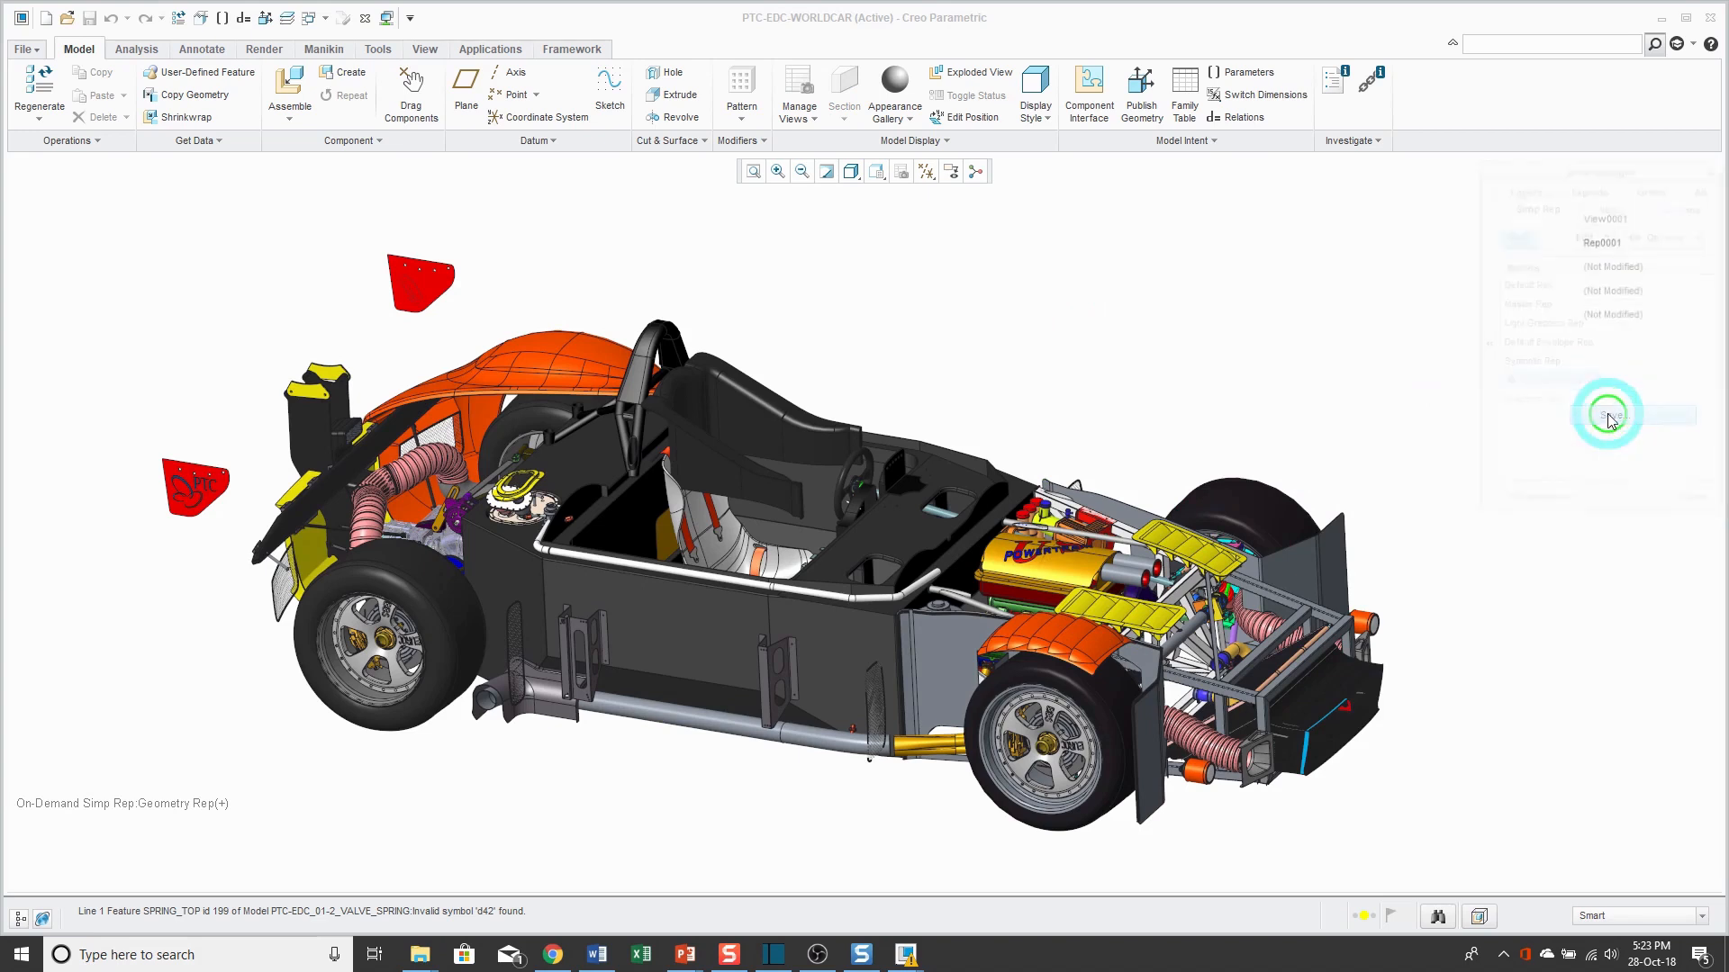
{"action": "double_click", "coordinate": [1613, 243]}
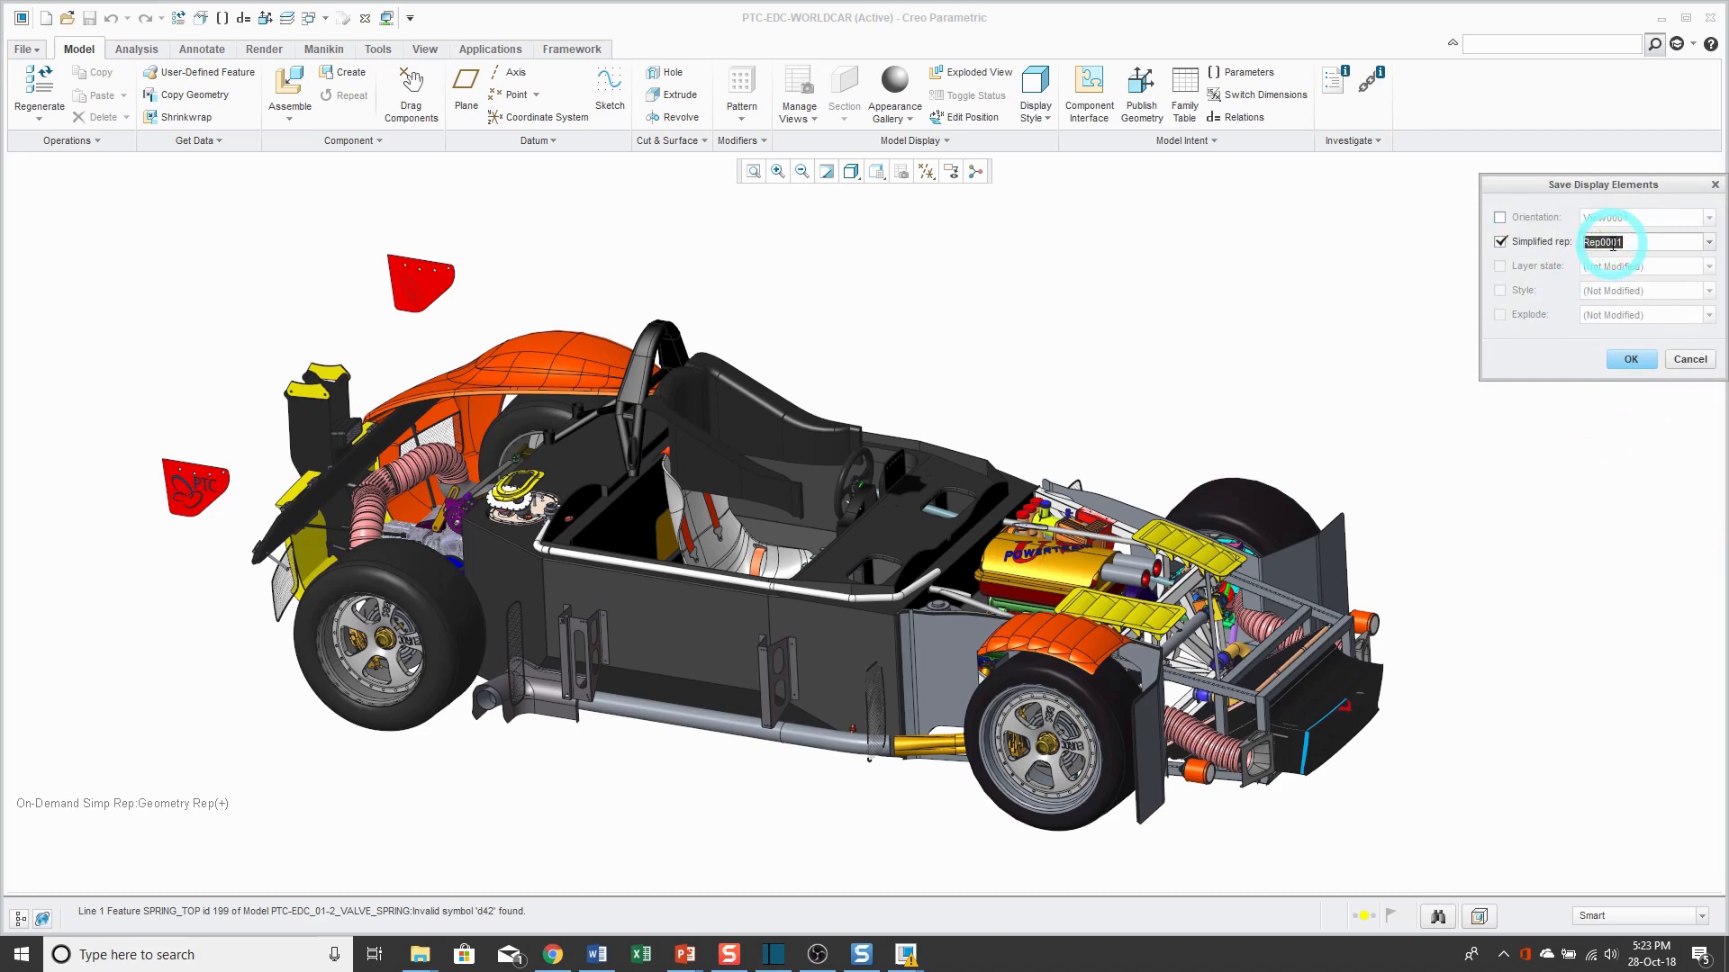
{"action": "type", "text": "No-Frame"}
{"action": "left_click", "coordinate": [1630, 360]}
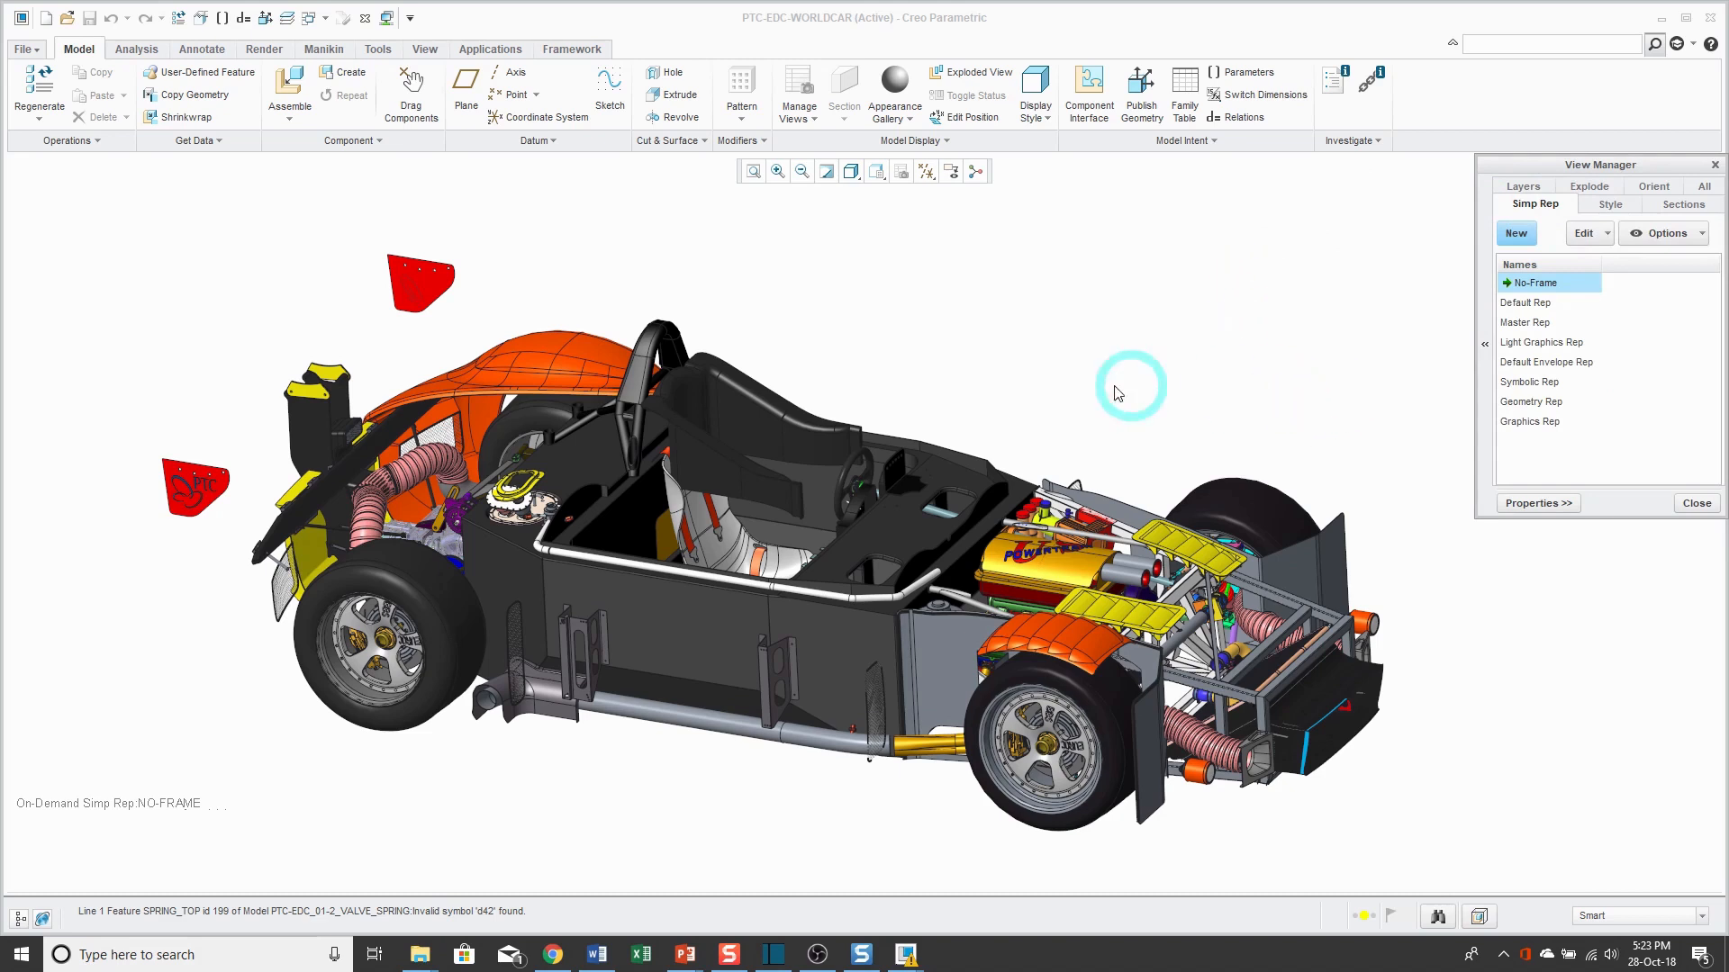
Set the seat shell and the main chassis tub to the Graphics representation.
{"action": "left_click", "coordinate": [761, 397]}
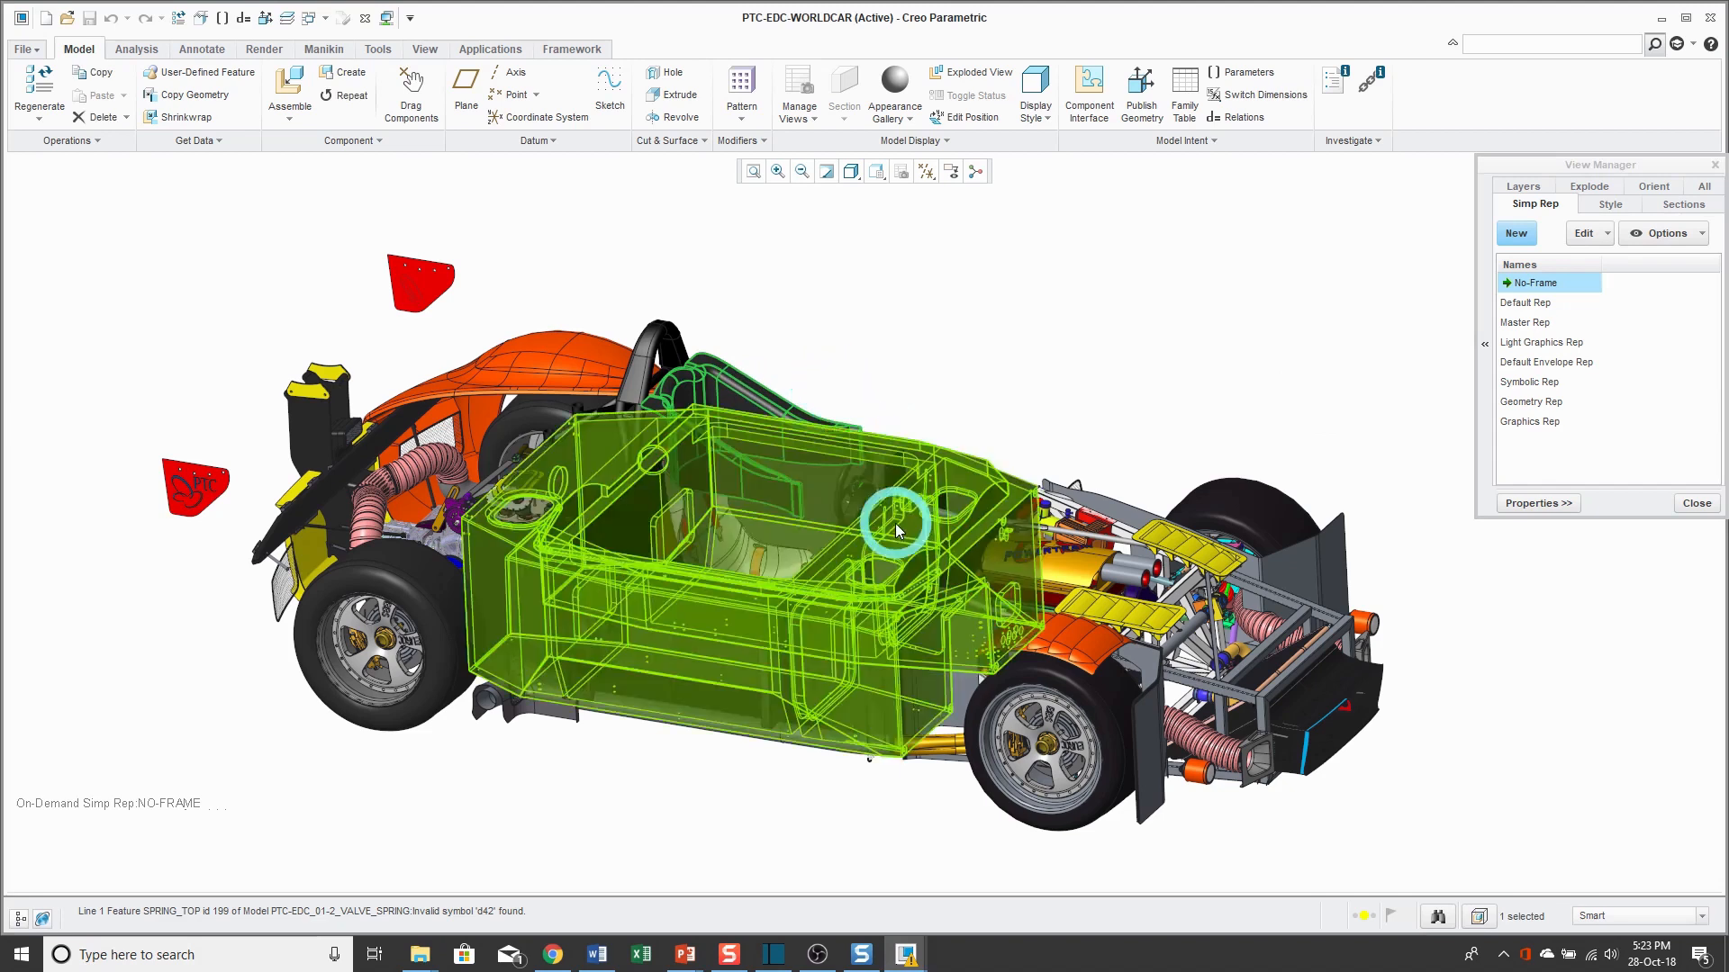
{"action": "left_click", "coordinate": [895, 527], "text": "ctrl"}
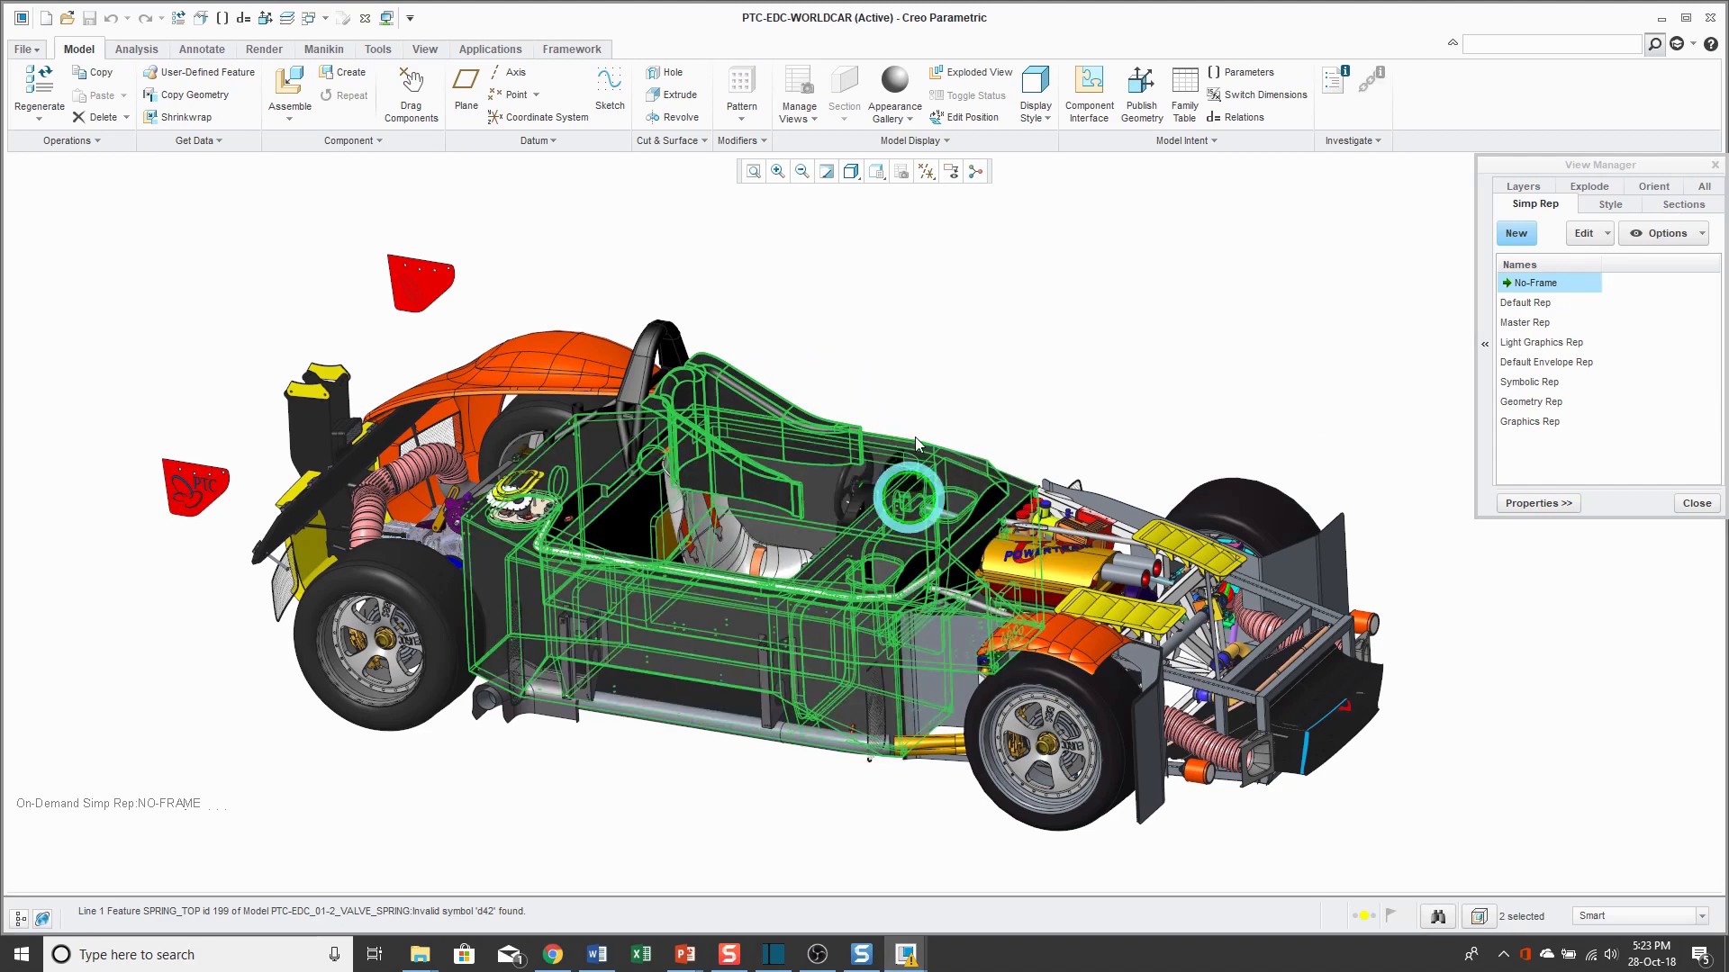
{"action": "right_click", "coordinate": [941, 288]}
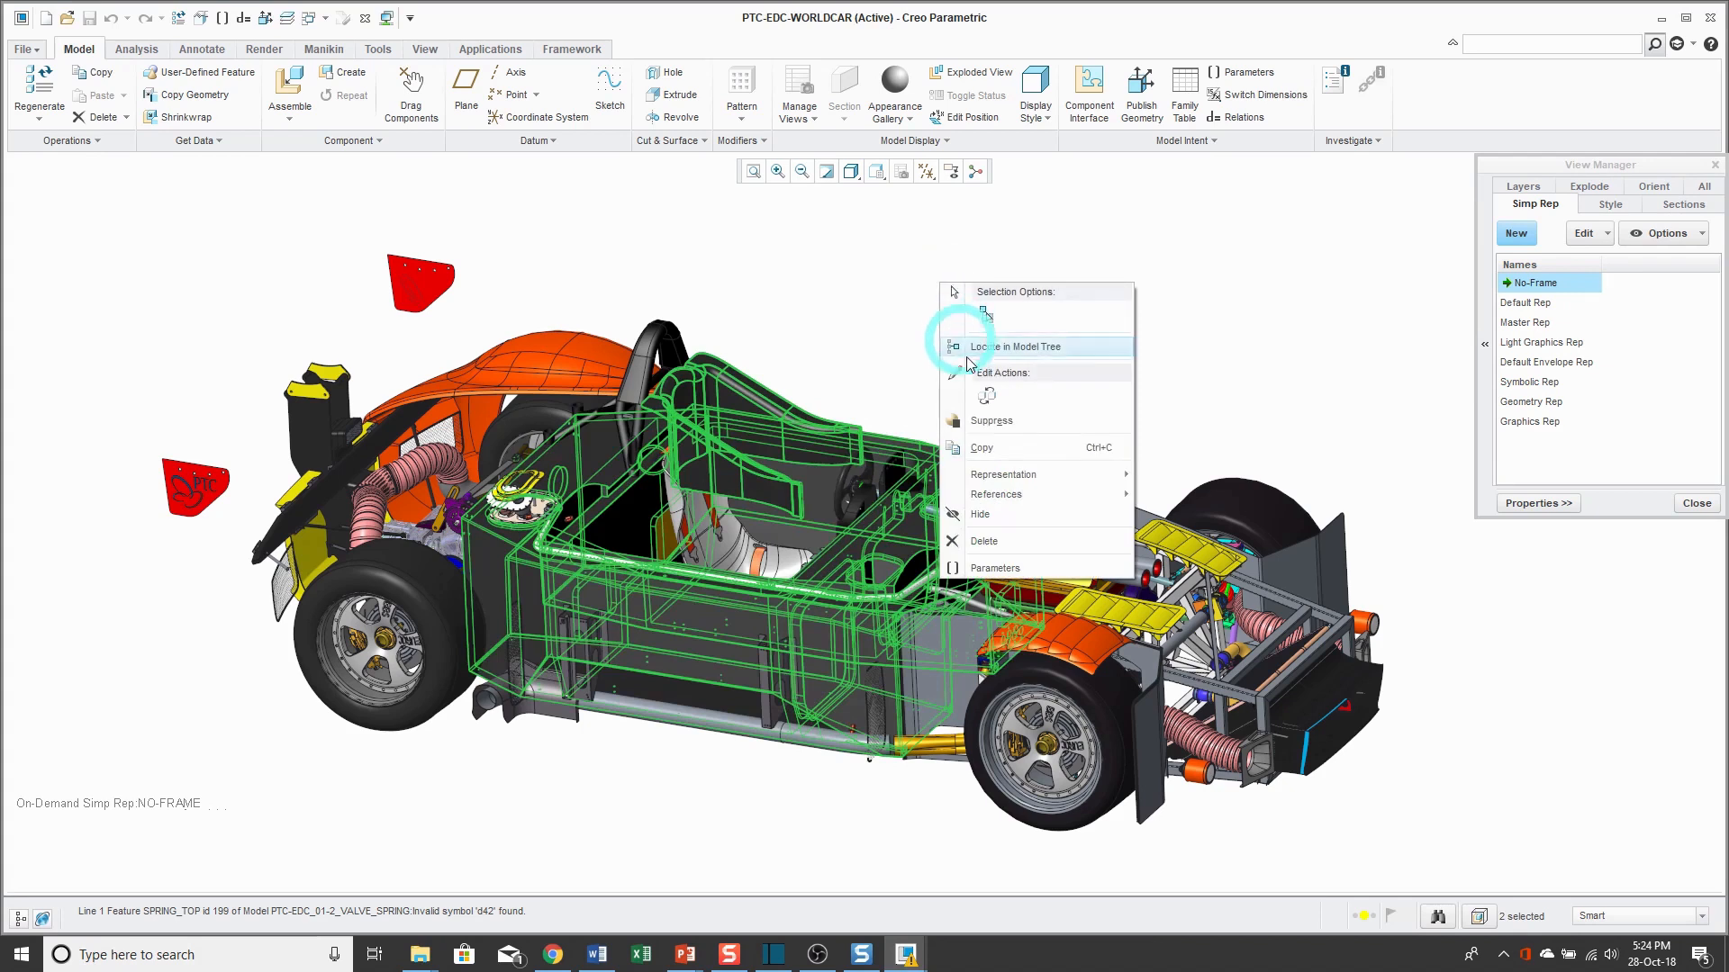
{"action": "mouse_move", "coordinate": [1035, 476]}
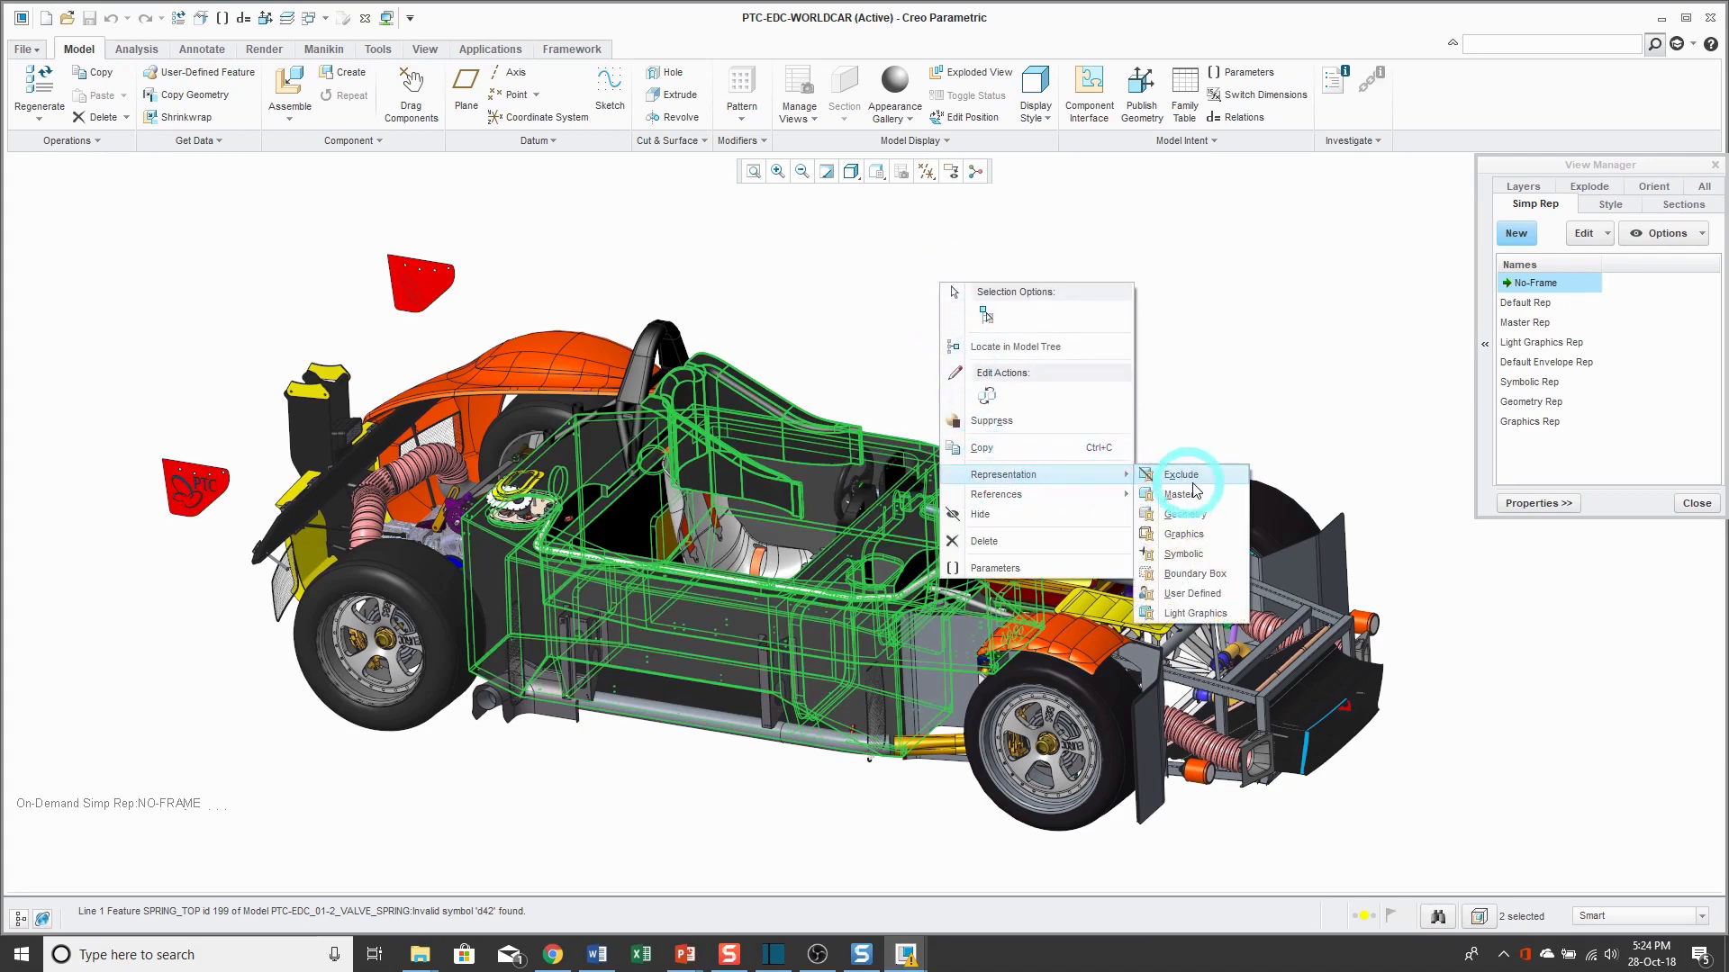
{"action": "left_click", "coordinate": [1184, 534]}
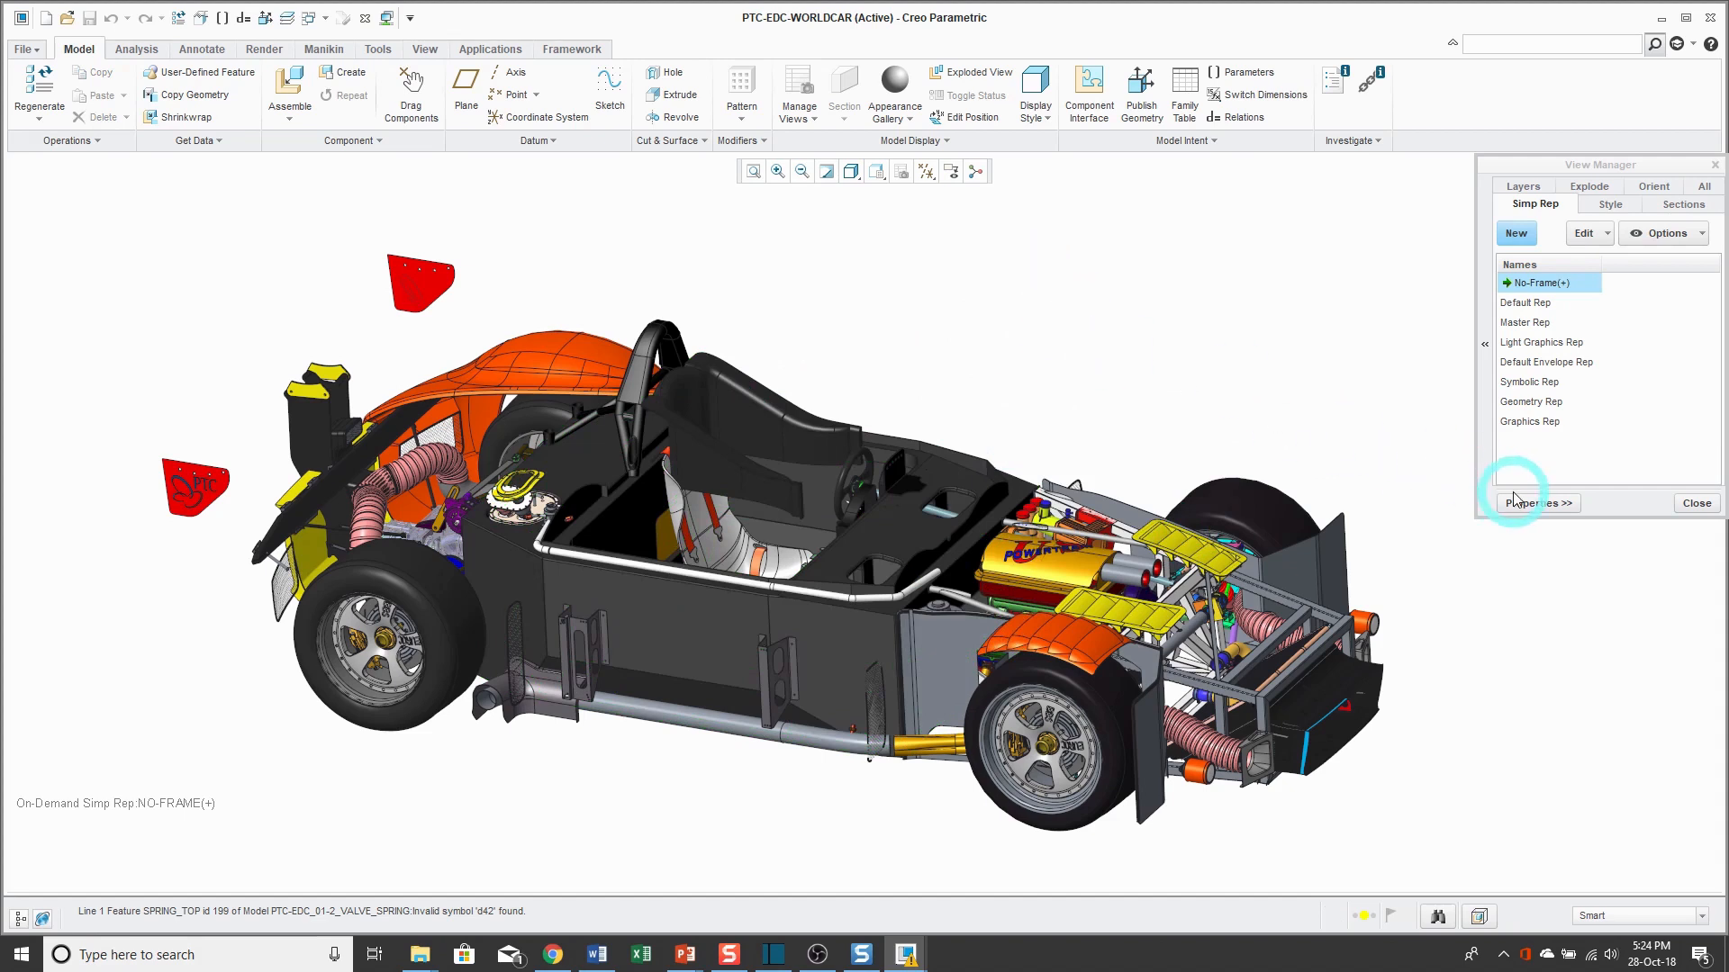
Save the modified simplified representation under its existing name No-Frame and close the View Manager.
{"action": "right_click", "coordinate": [1557, 290]}
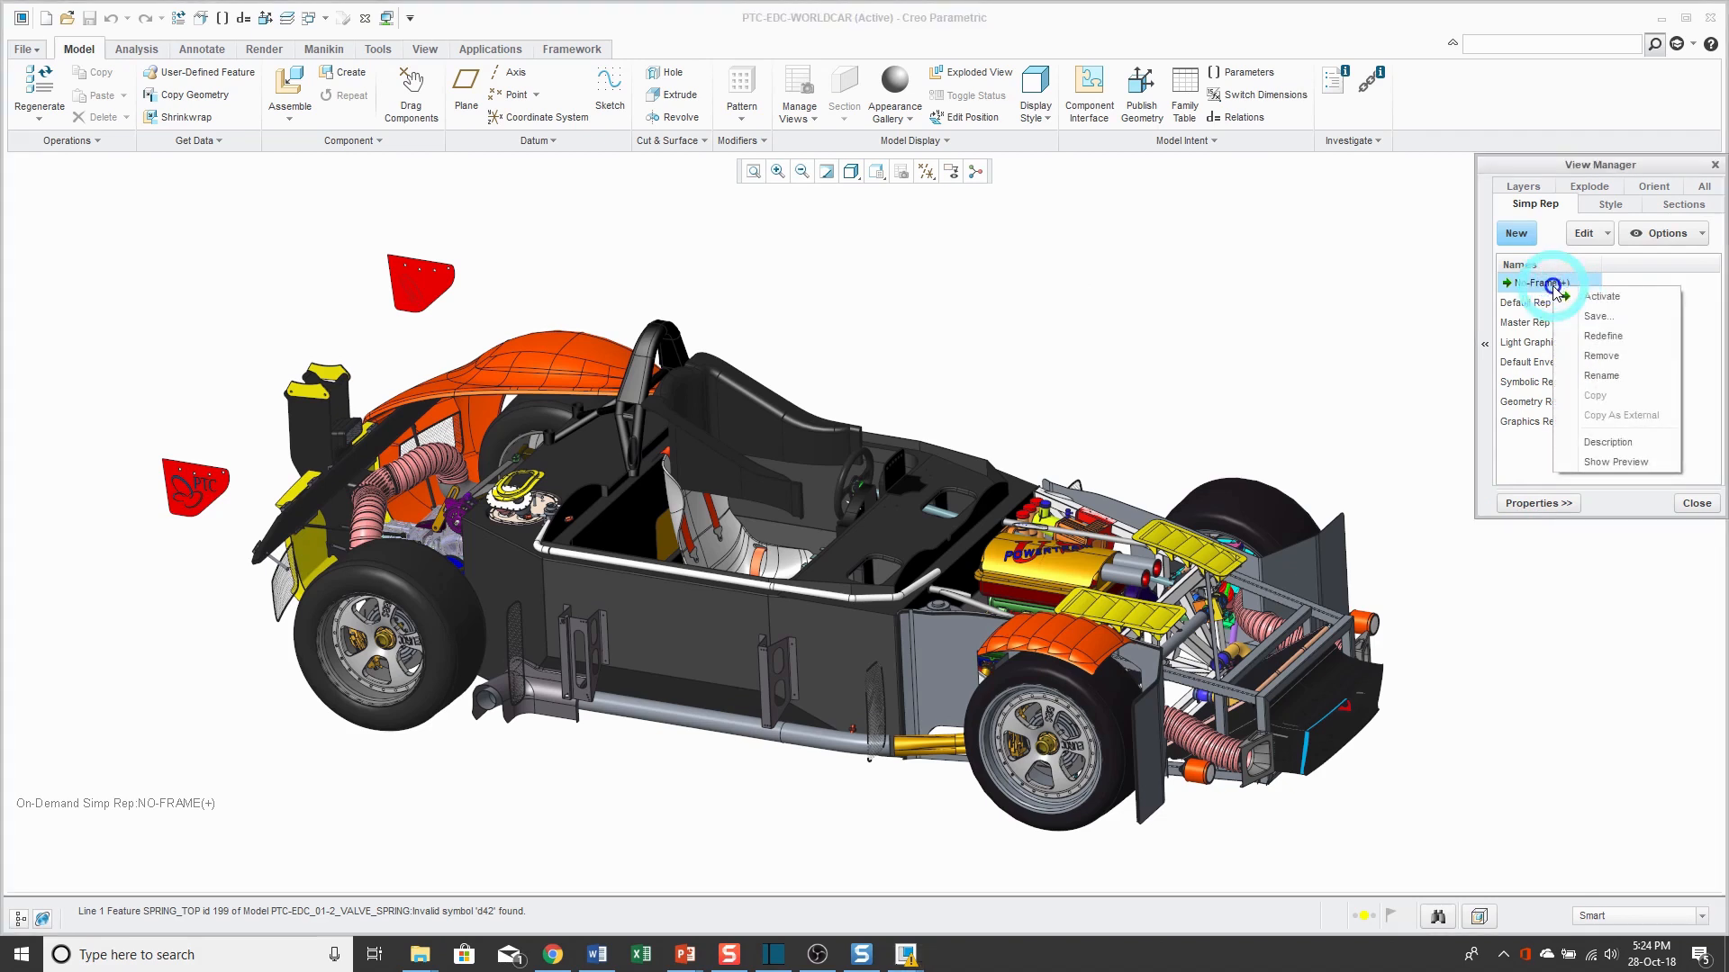
{"action": "left_click", "coordinate": [1596, 316]}
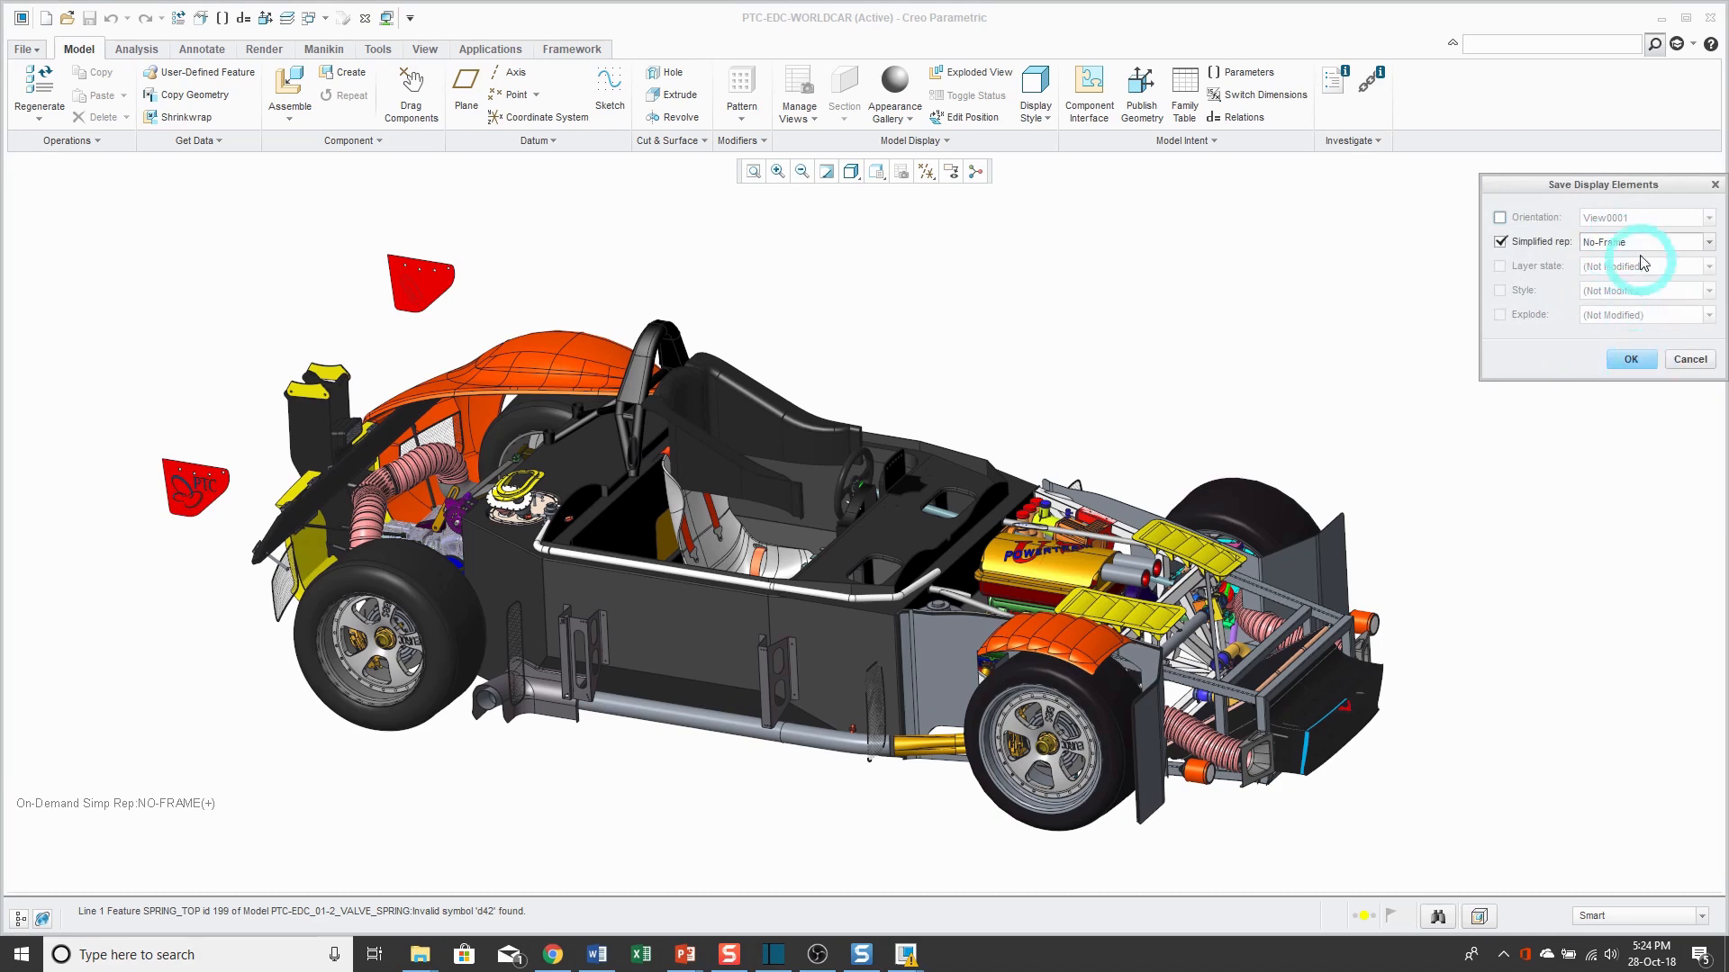
{"action": "left_click", "coordinate": [1630, 360]}
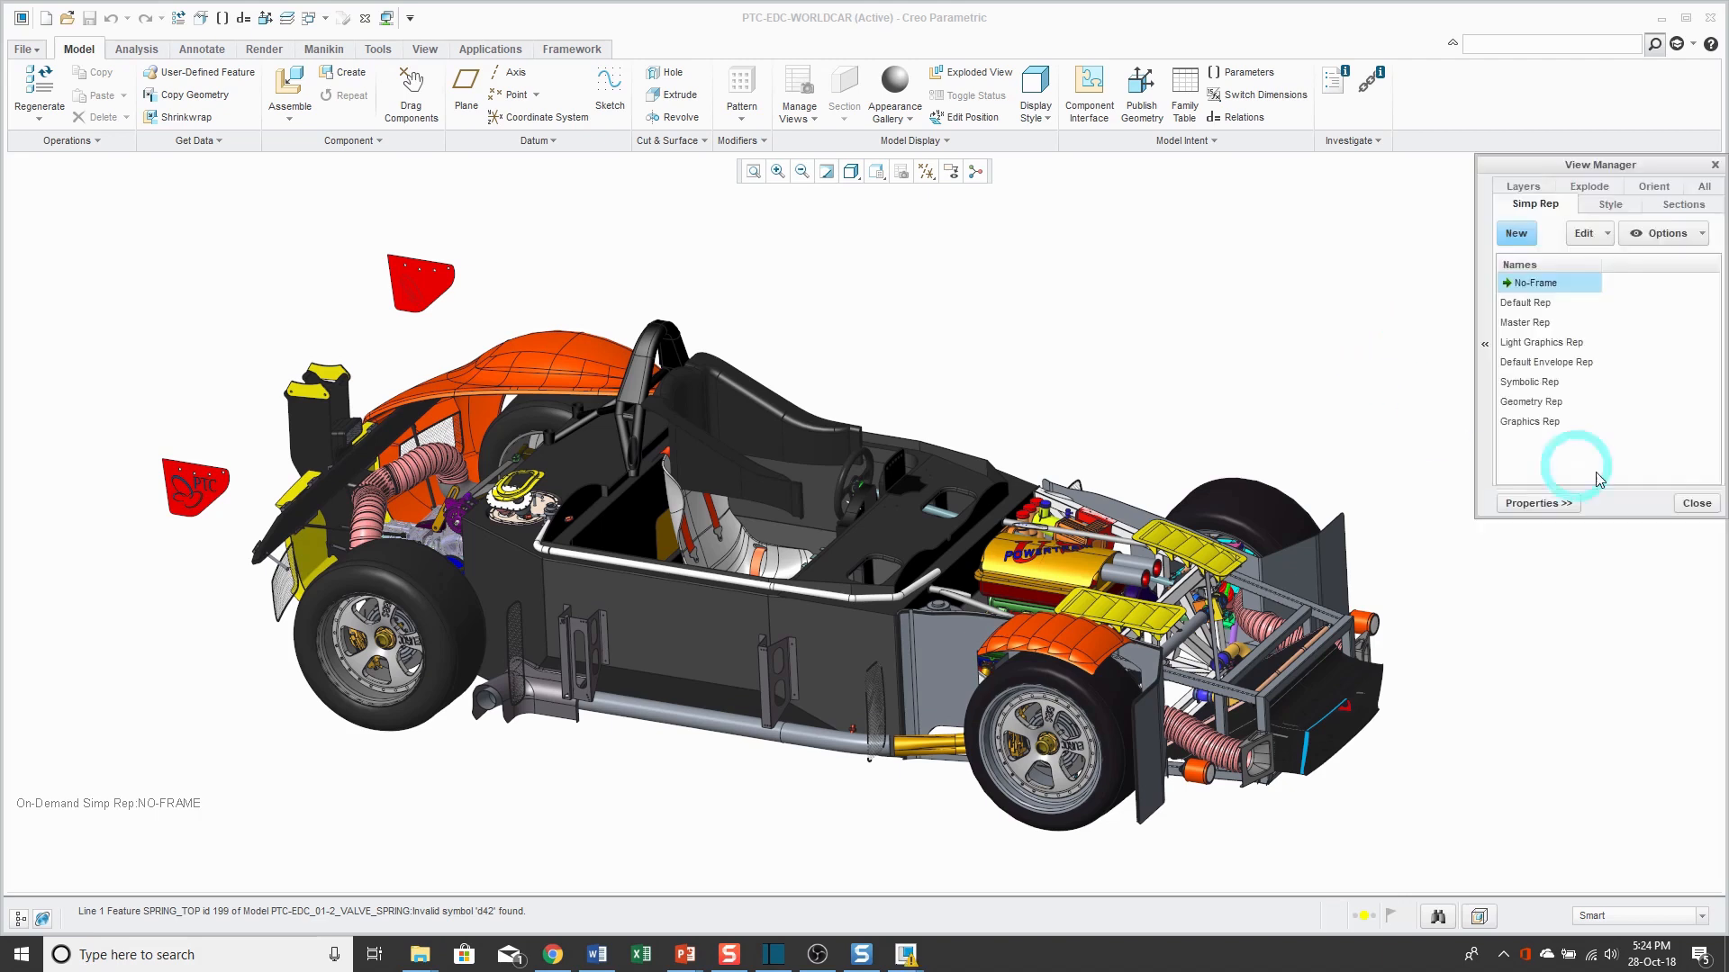
{"action": "left_click", "coordinate": [1697, 504]}
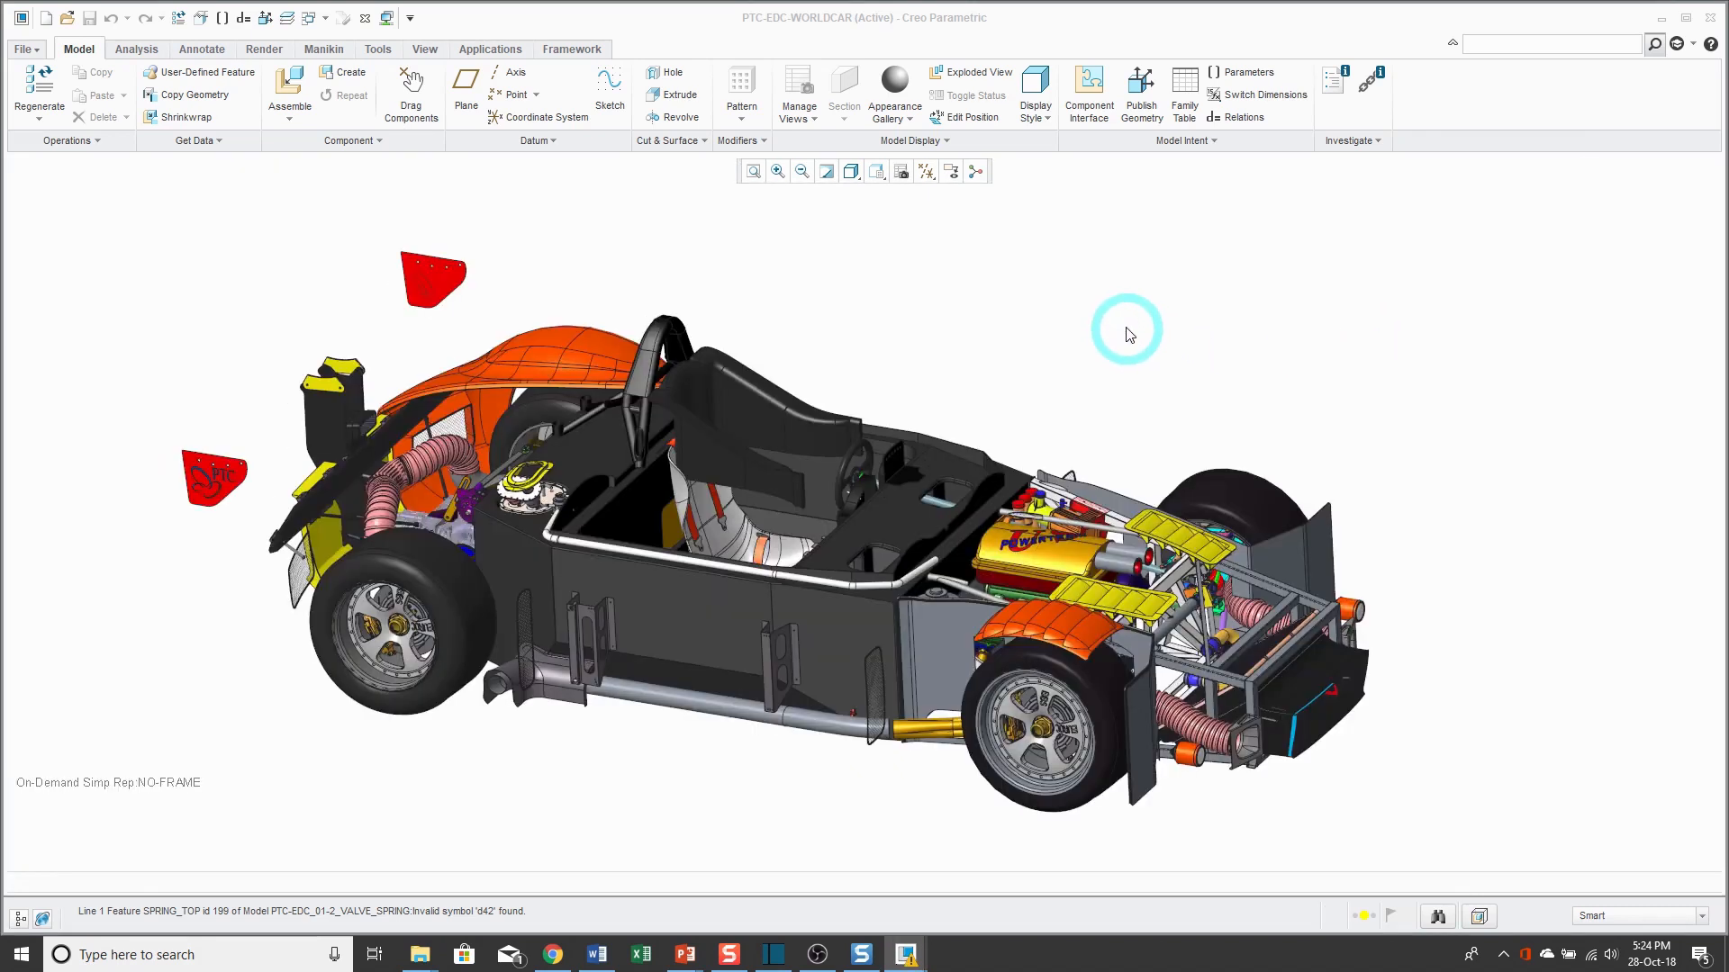
In the wheel assembly PTC-EDC_4934079.ASM, set all patterned PTC-EDC_4934081 fasteners to the Symbolic representation.
{"action": "left_click", "coordinate": [324, 18]}
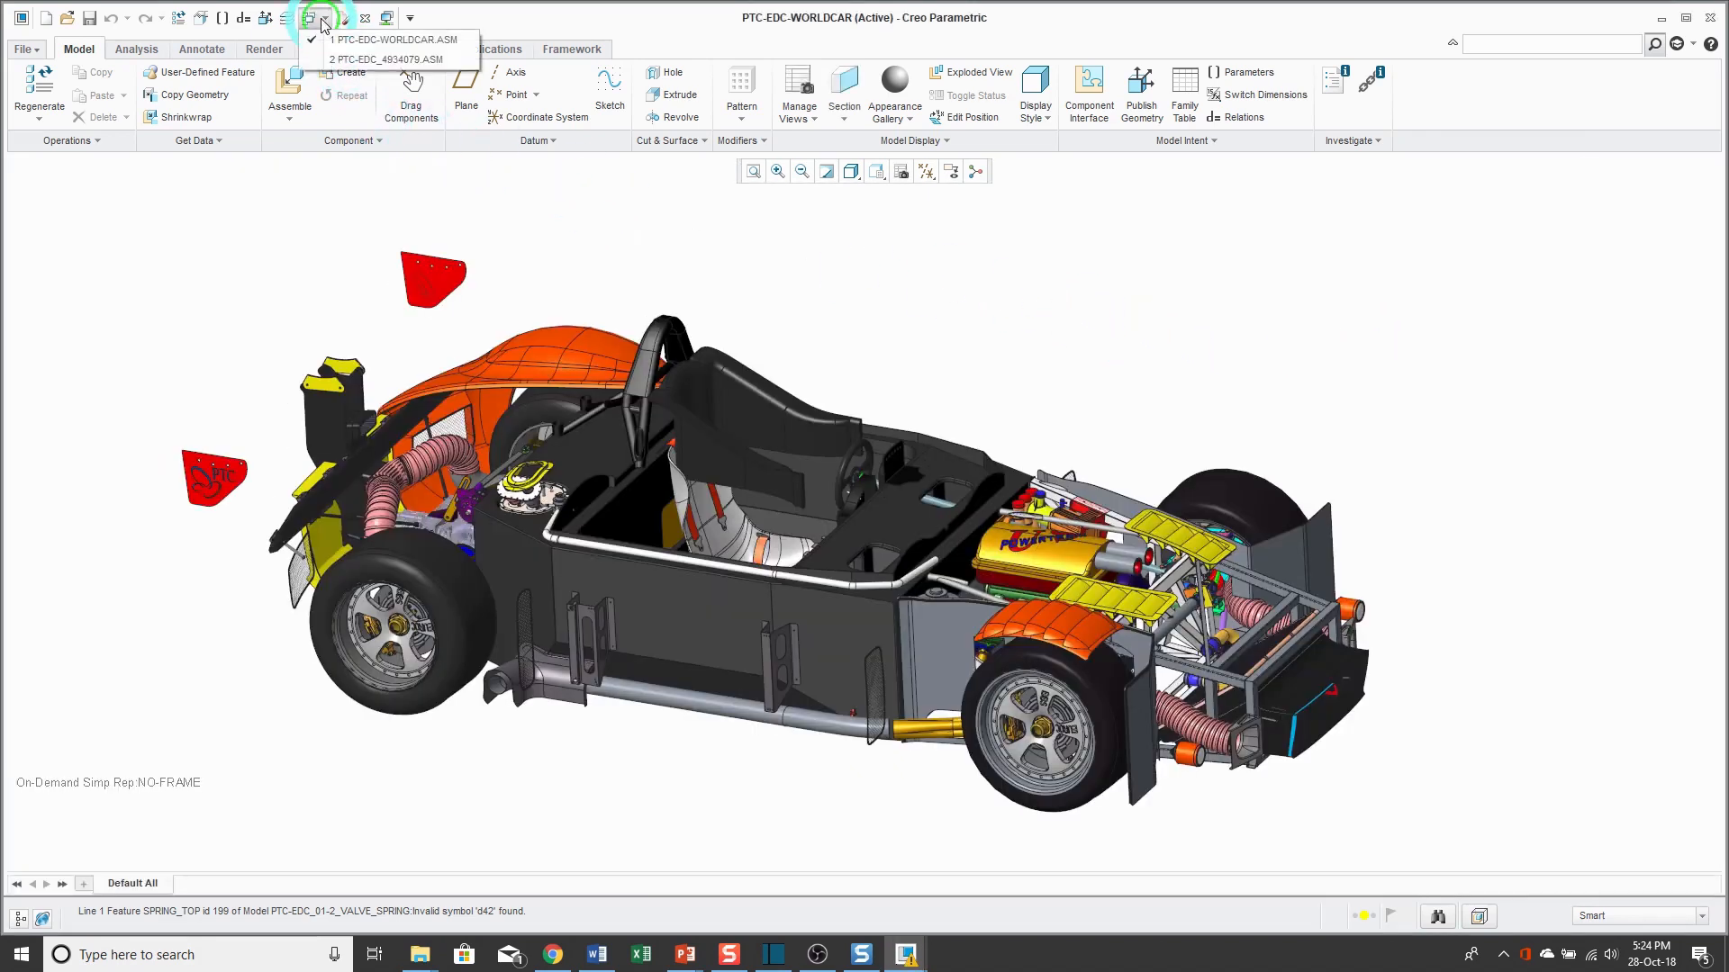
{"action": "left_click", "coordinate": [346, 60]}
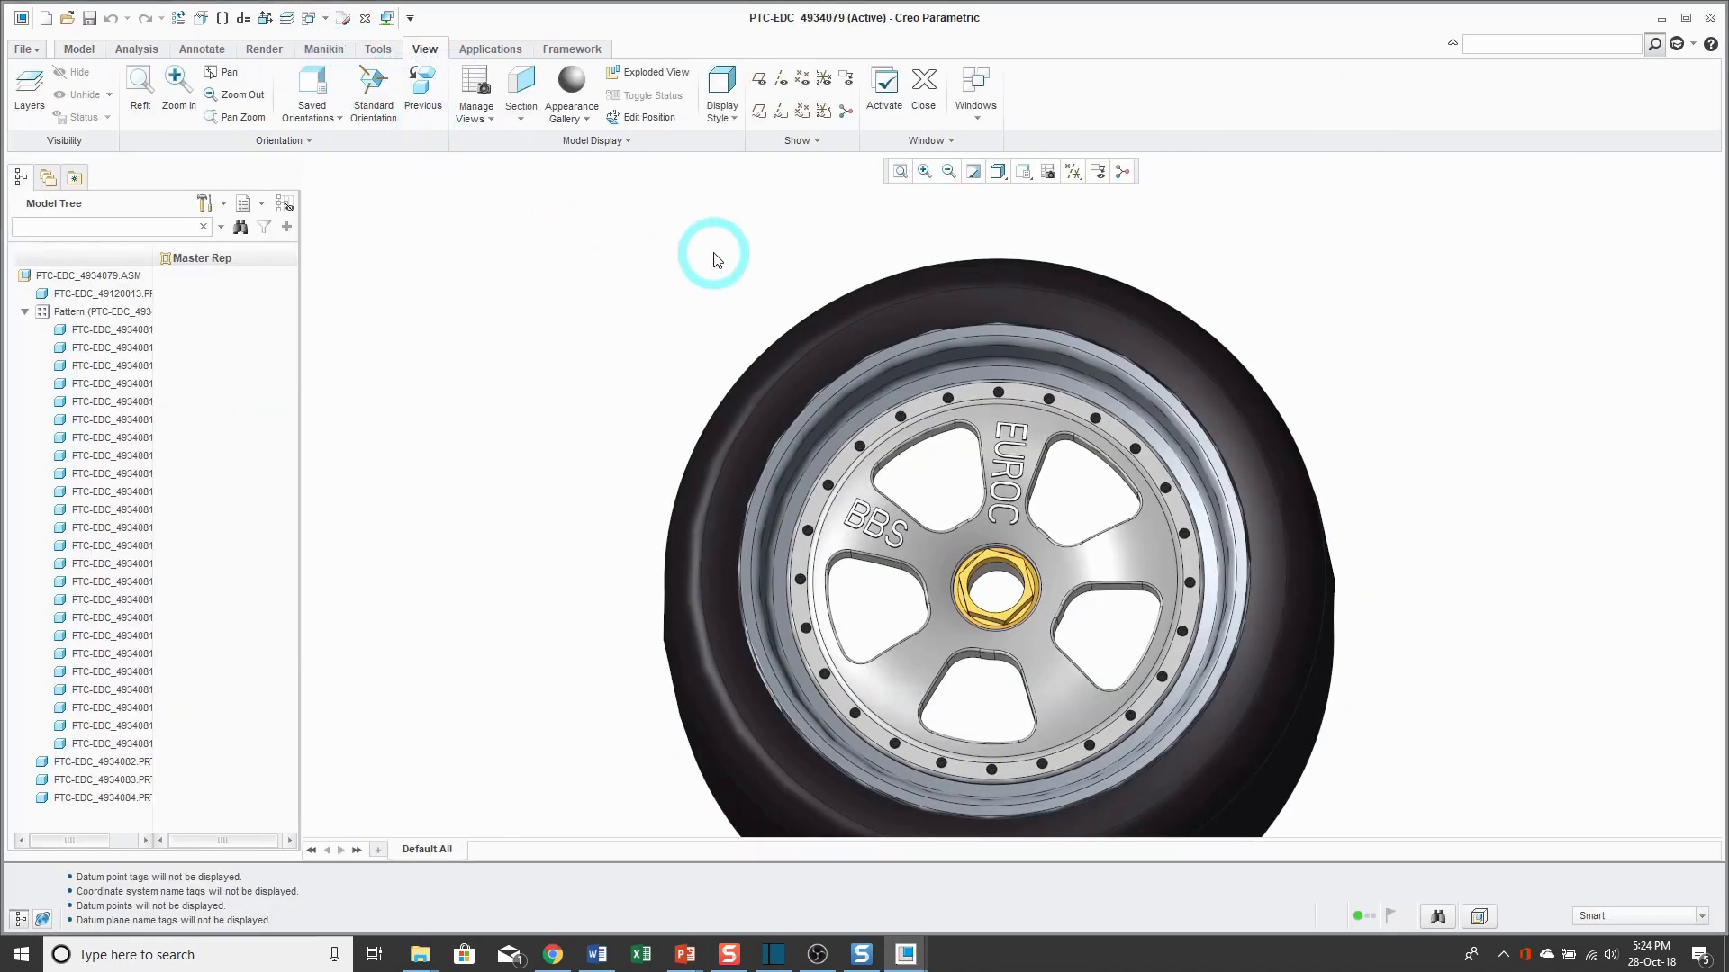
{"action": "left_click", "coordinate": [110, 330]}
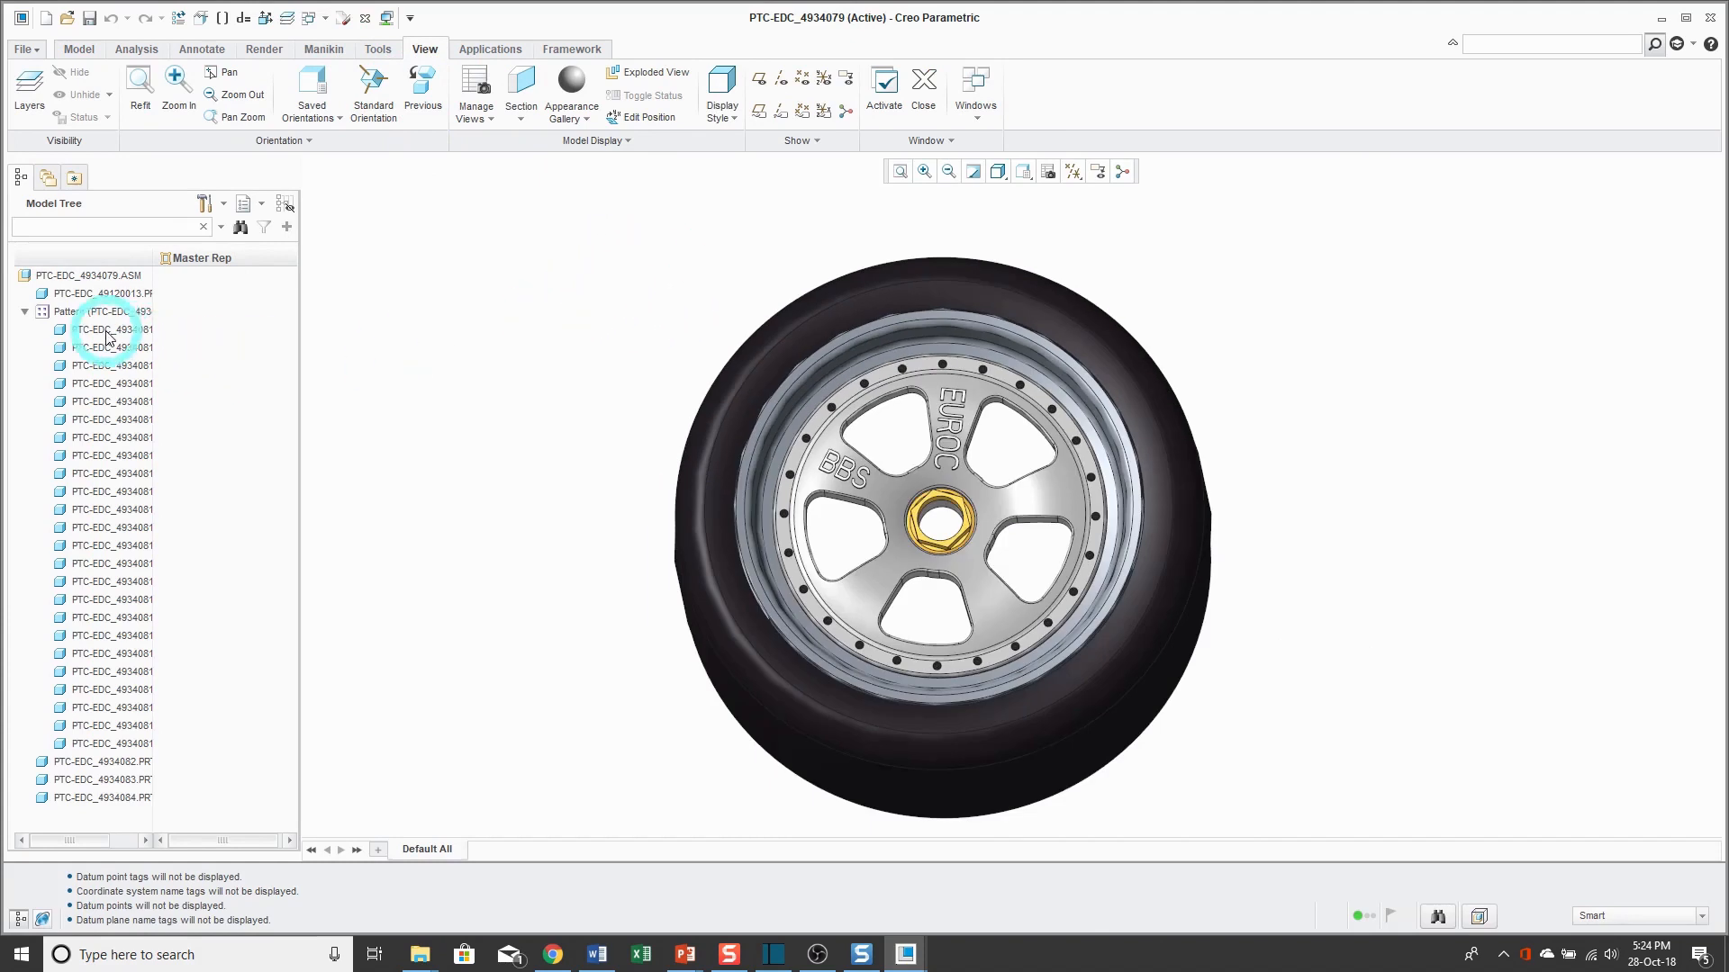
{"action": "left_click", "coordinate": [107, 747], "text": "shift"}
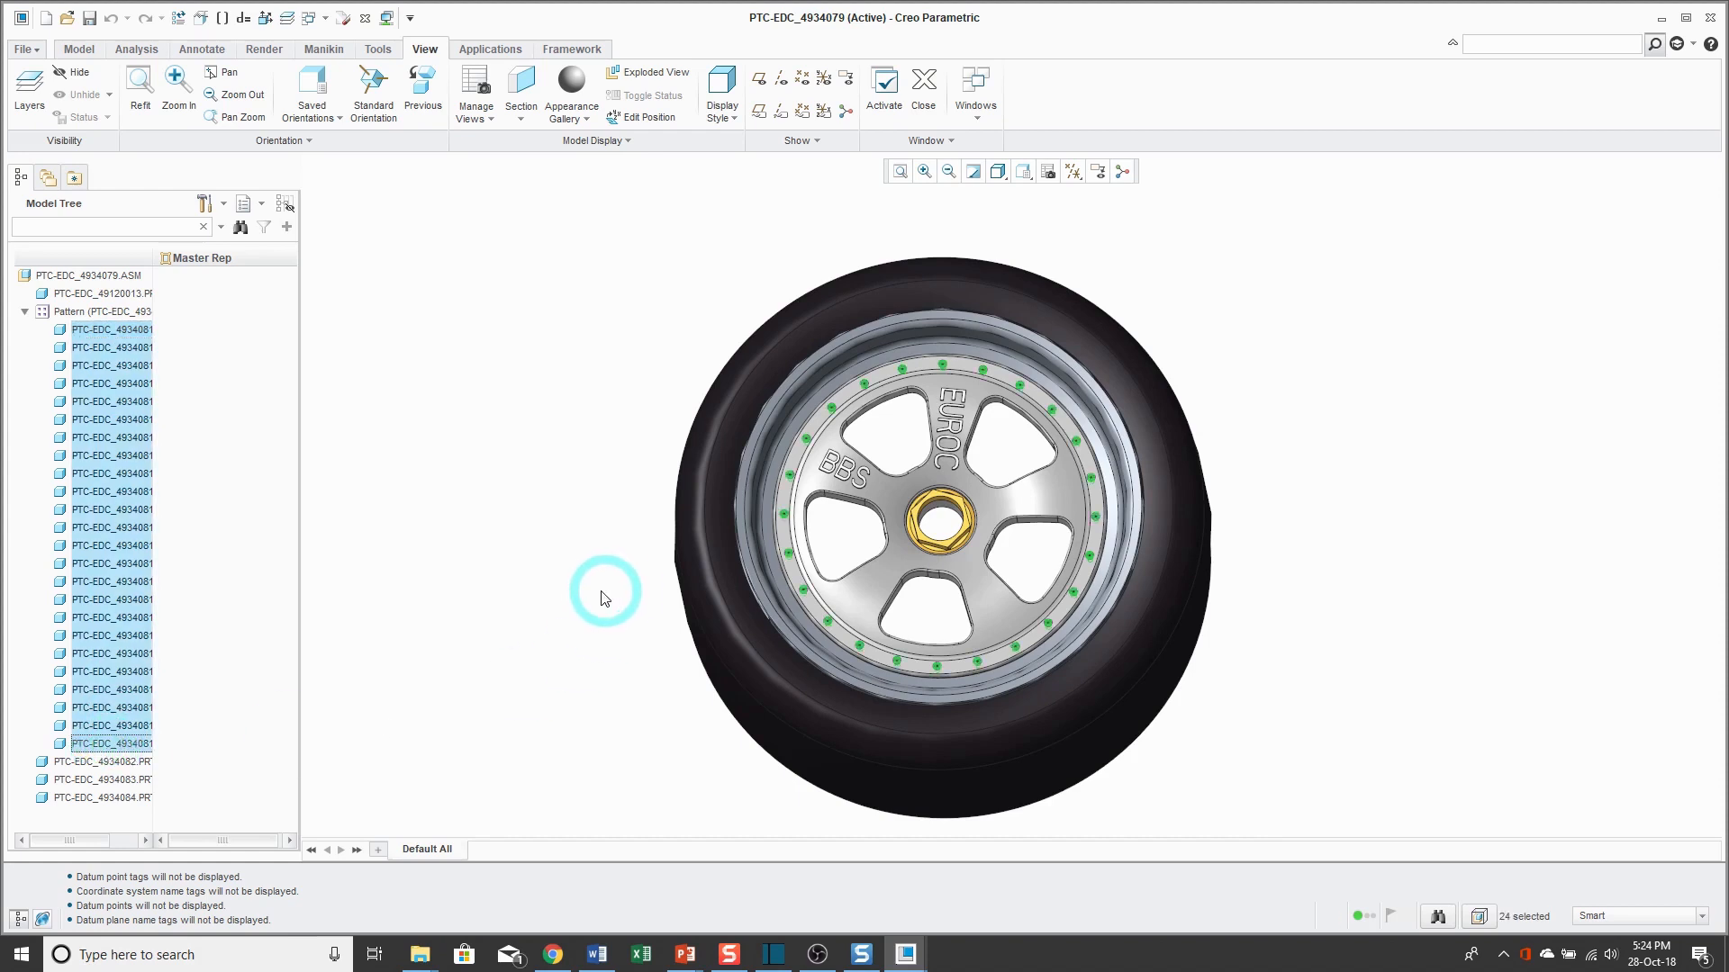
{"action": "right_click", "coordinate": [402, 322]}
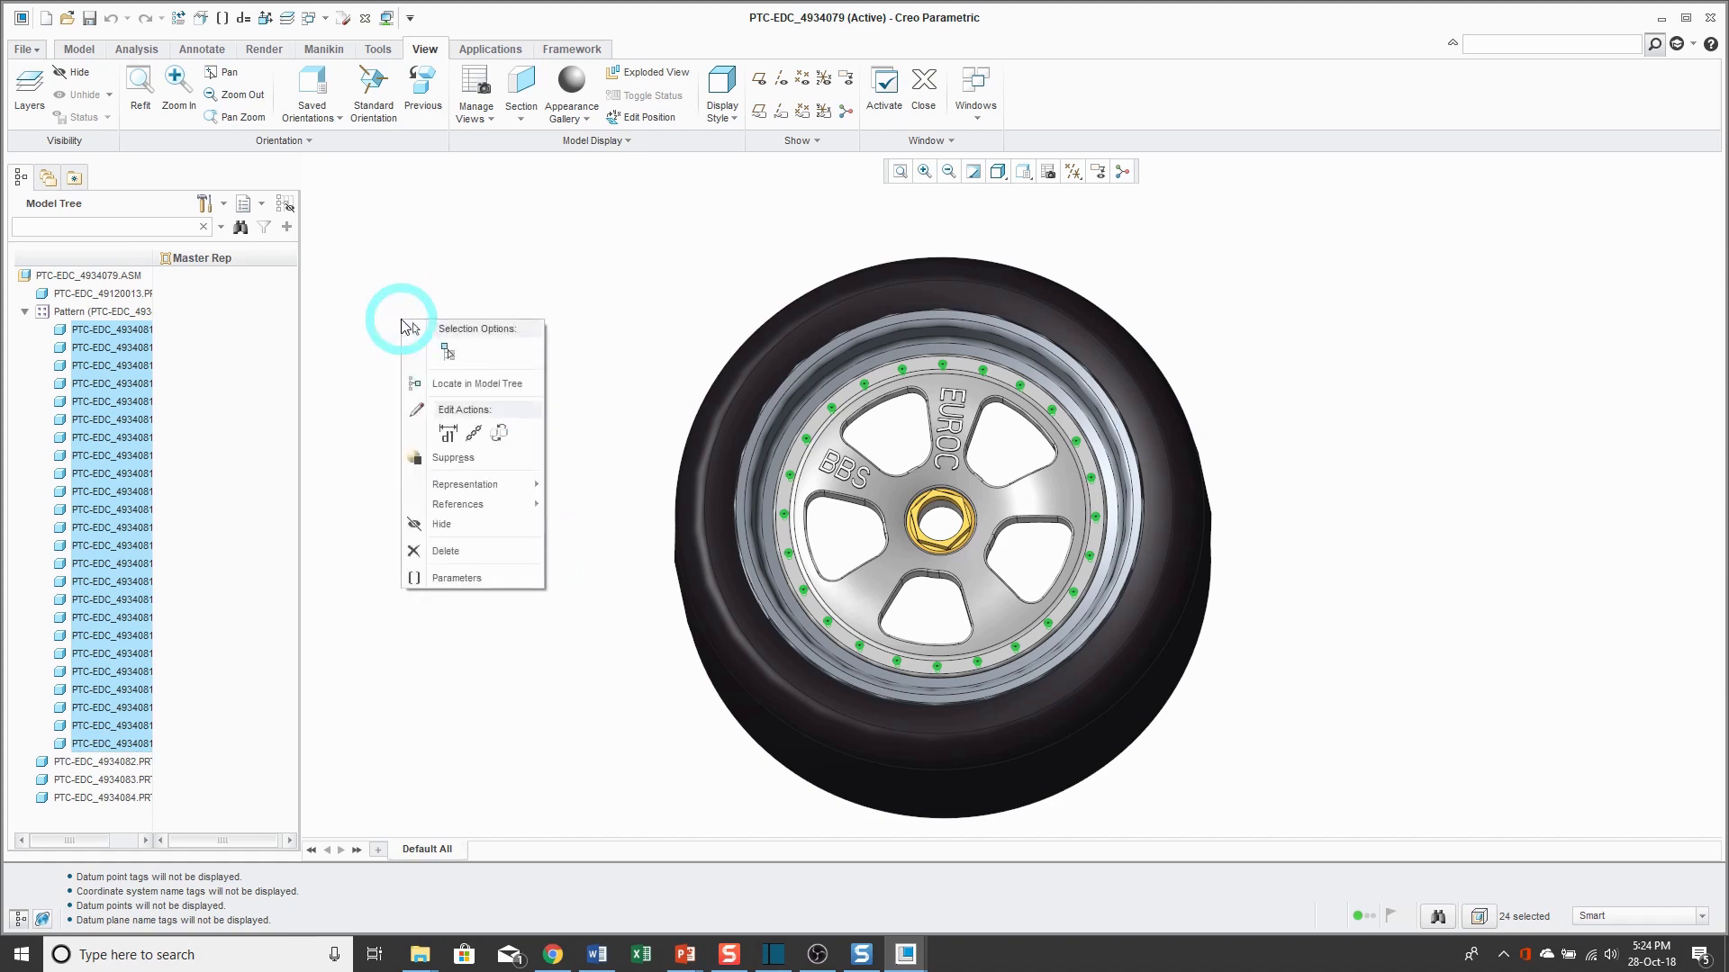
{"action": "mouse_move", "coordinate": [455, 486]}
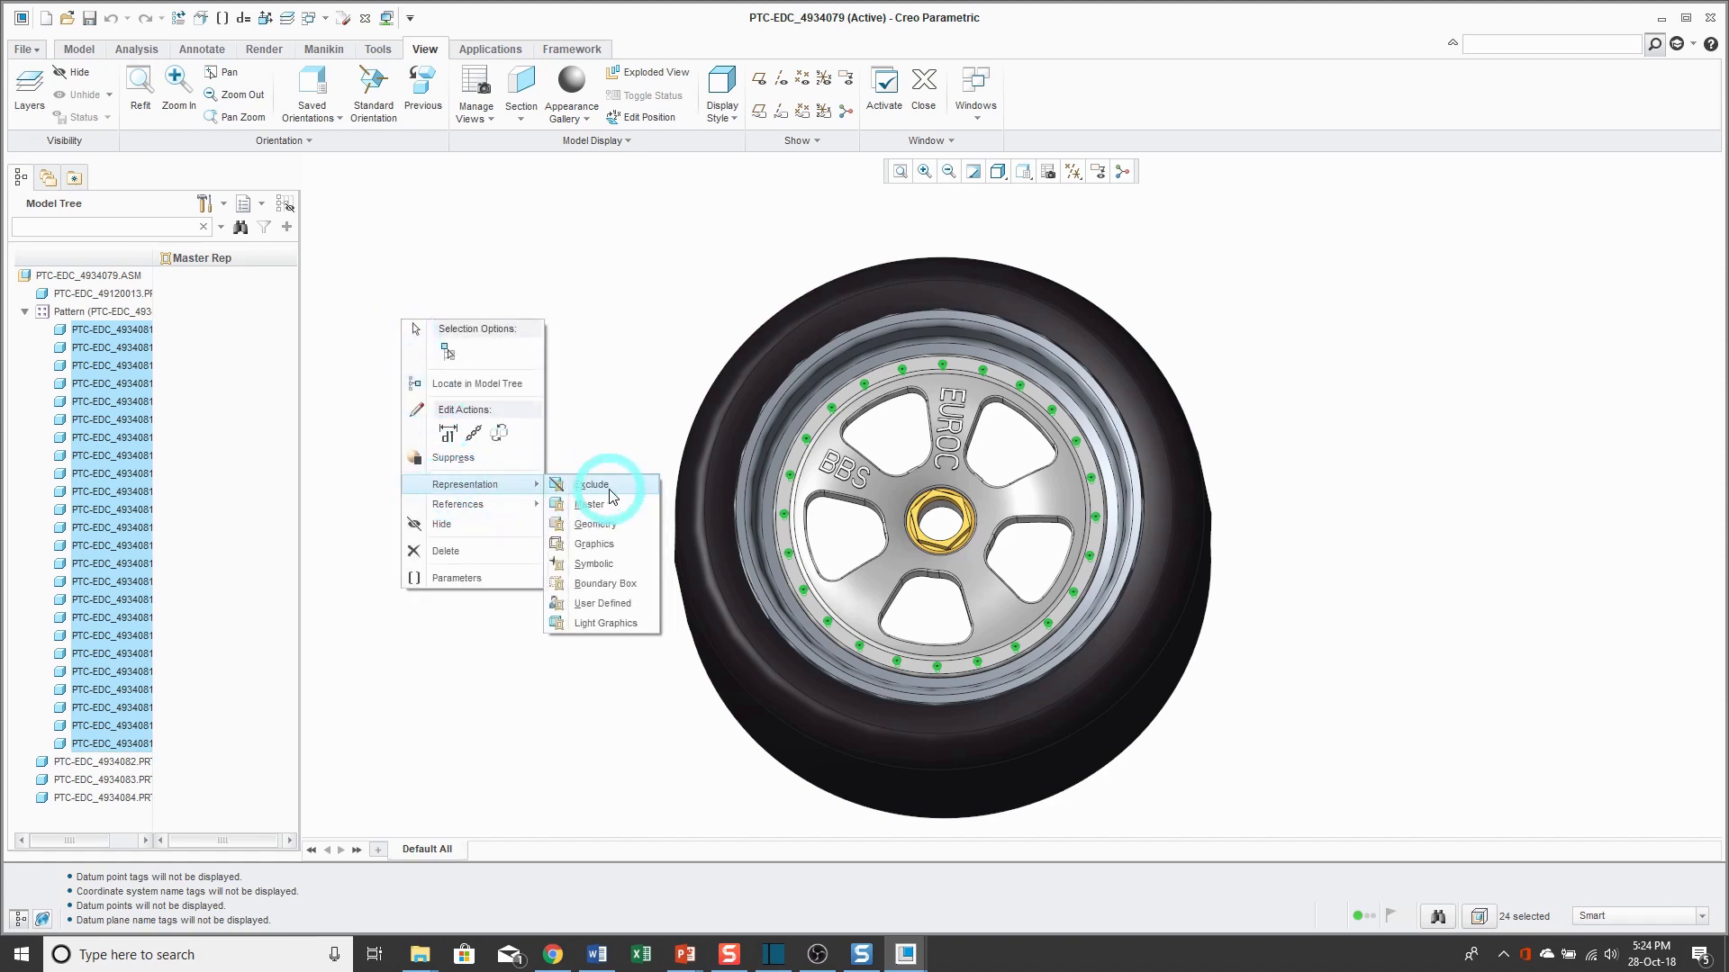
{"action": "left_click", "coordinate": [607, 567]}
{"action": "scroll", "coordinate": [986, 389], "scroll_direction": "down", "scroll_amount": 2}
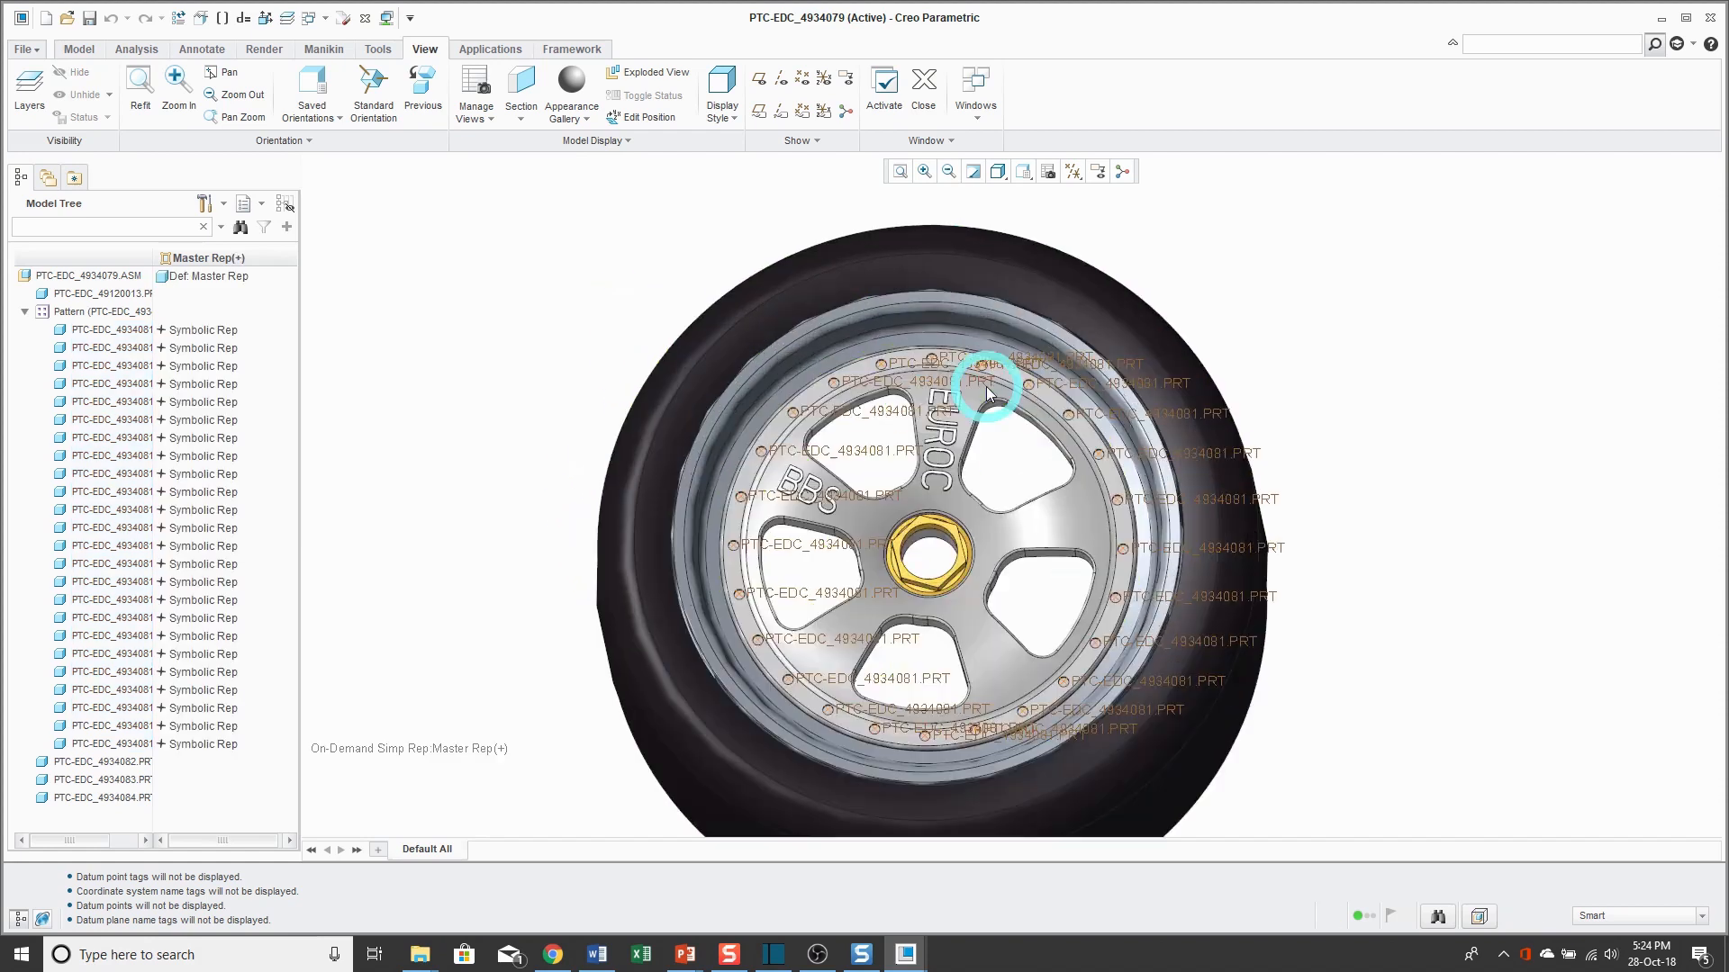
{"action": "scroll", "coordinate": [986, 386], "scroll_direction": "down", "scroll_amount": 1}
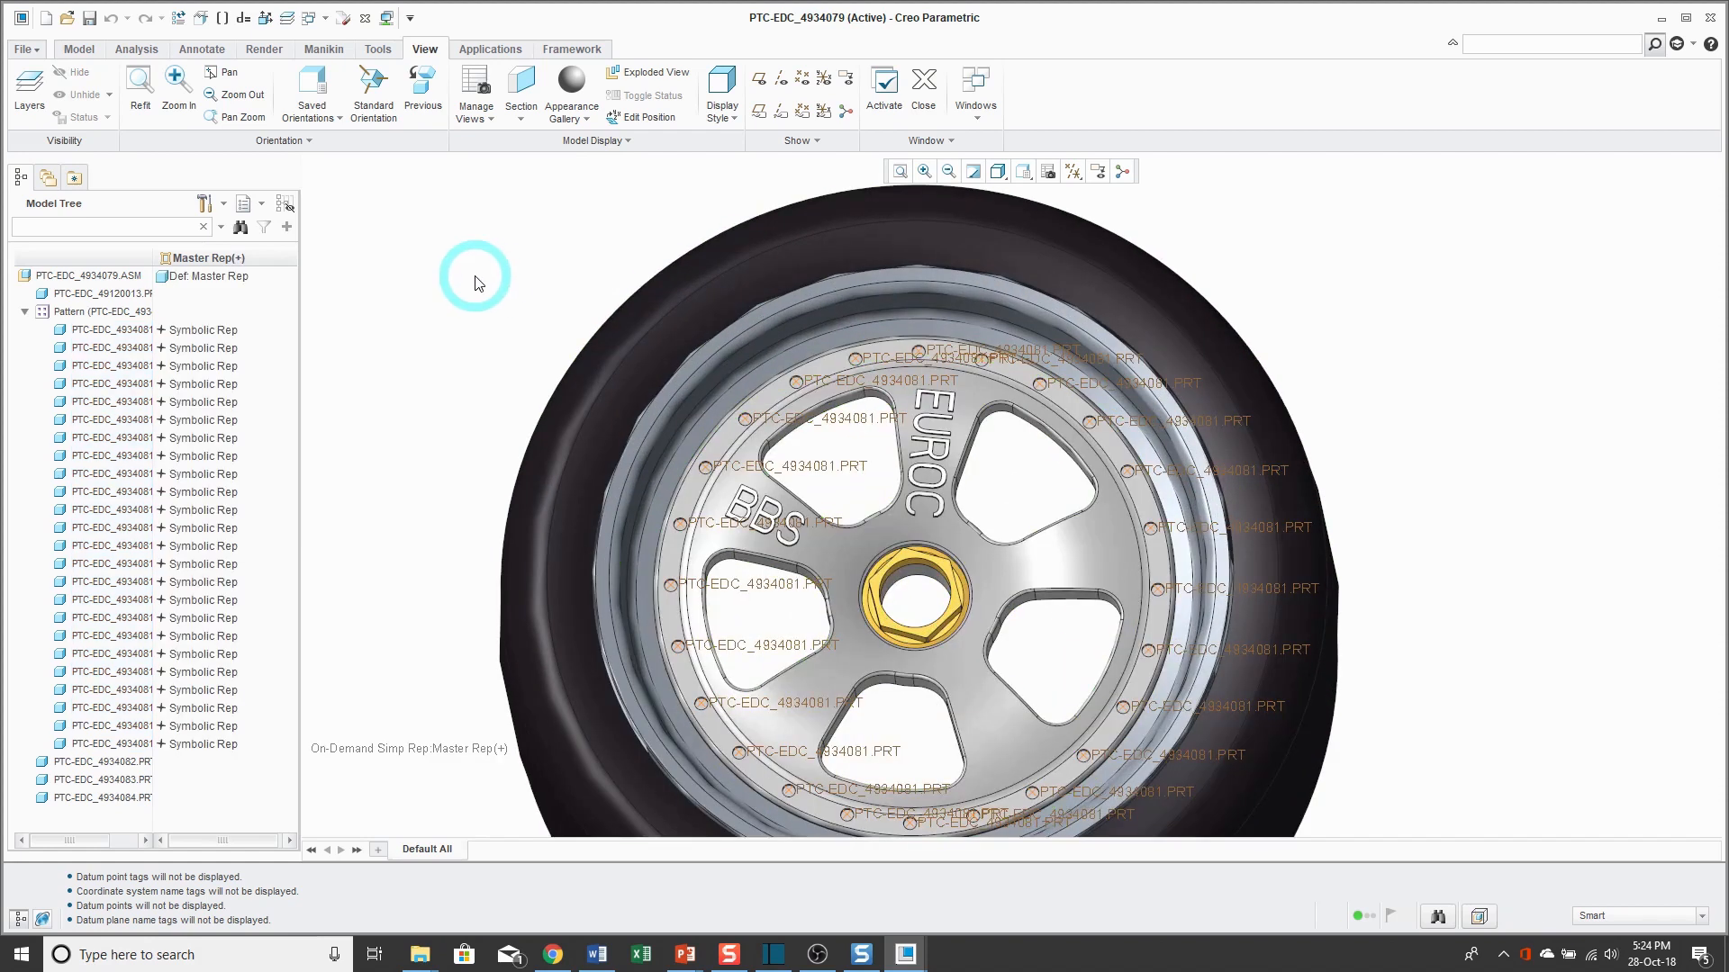
{"action": "scroll", "coordinate": [739, 283], "scroll_direction": "up", "scroll_amount": 1}
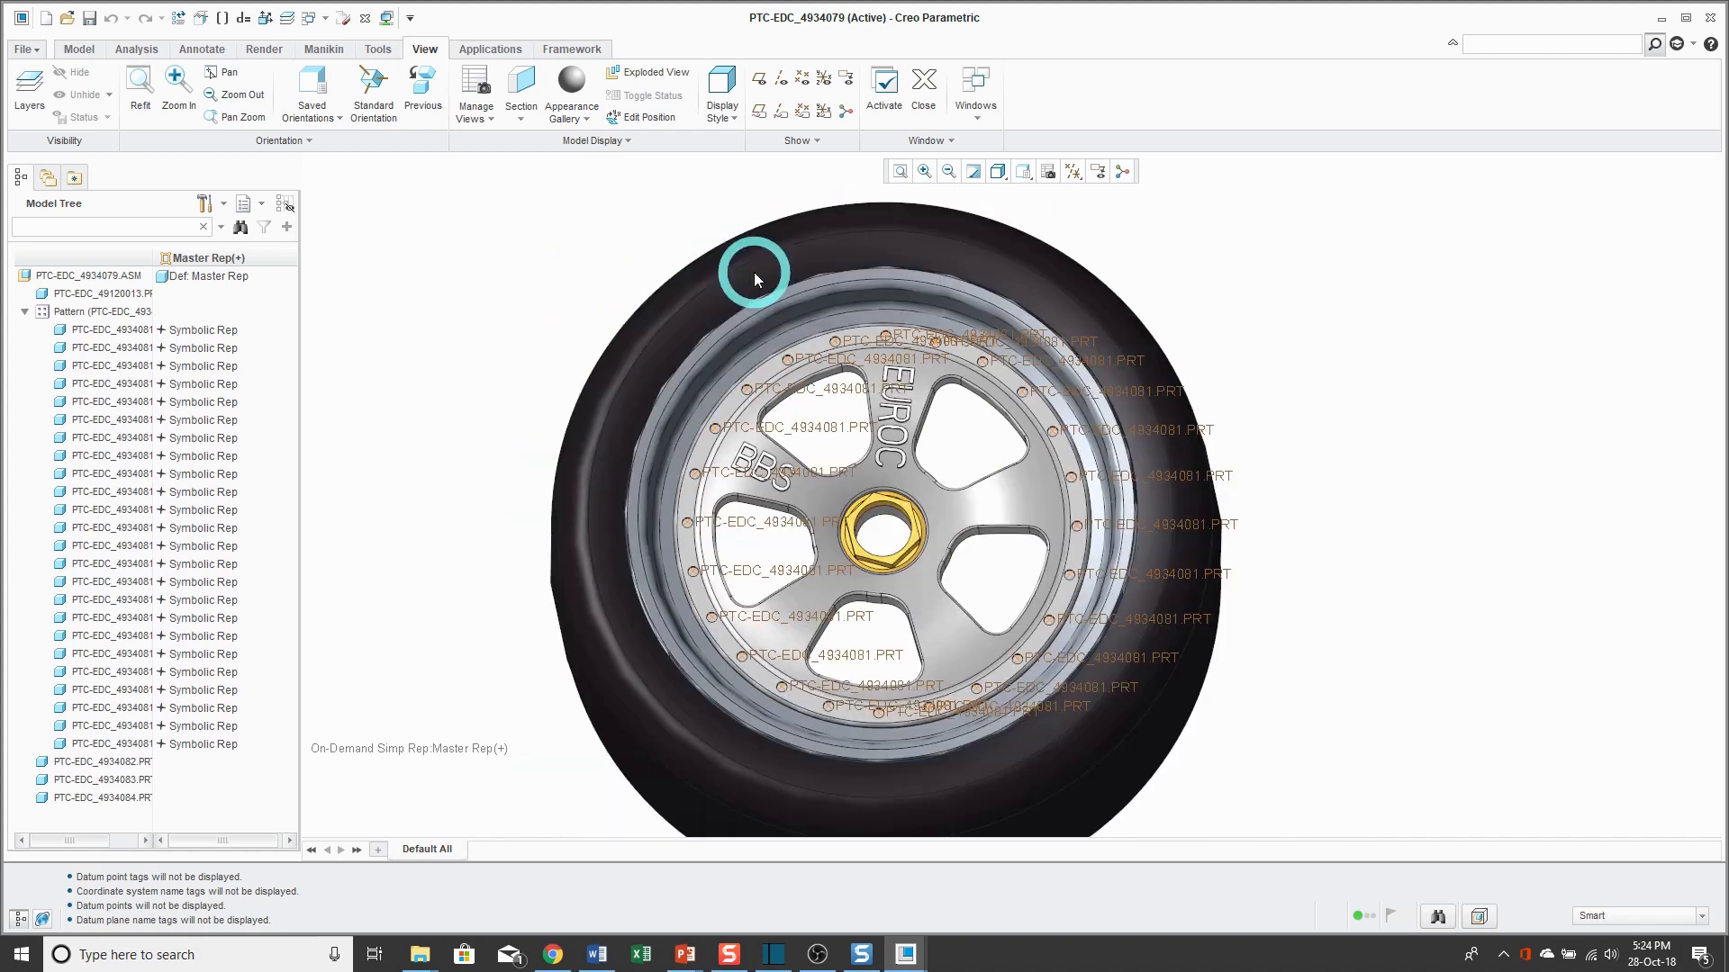
{"action": "scroll", "coordinate": [573, 307], "scroll_direction": "up", "scroll_amount": 1}
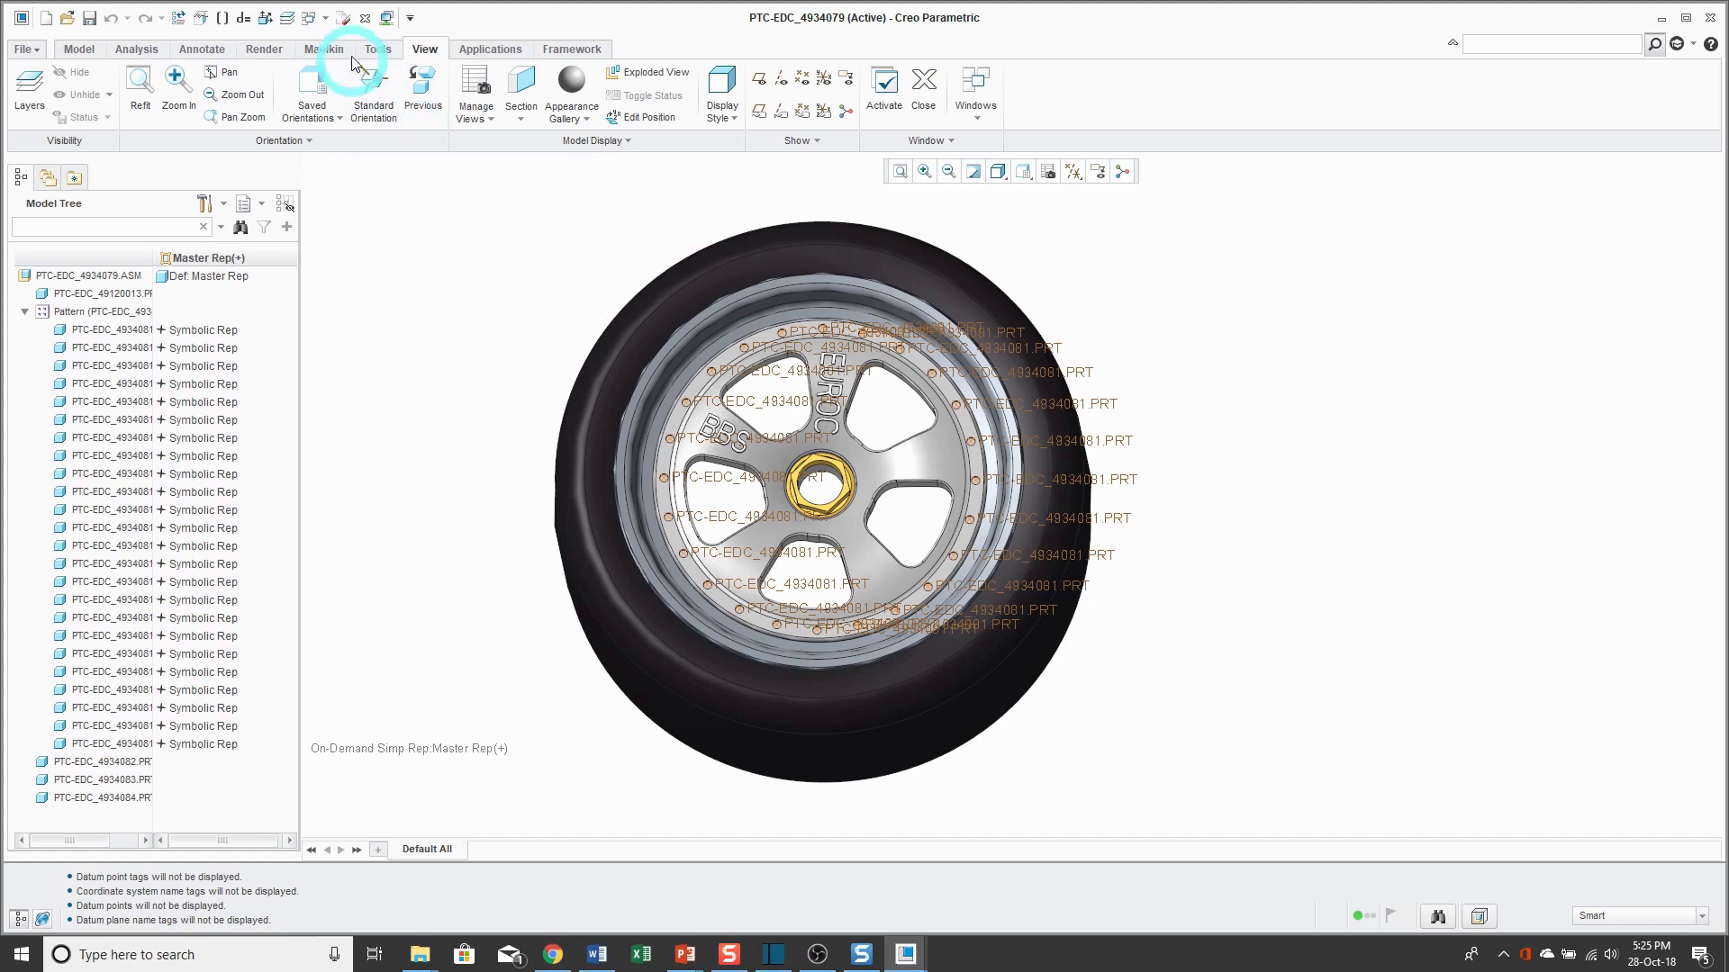
{"action": "left_click", "coordinate": [309, 17]}
{"action": "left_click", "coordinate": [345, 40]}
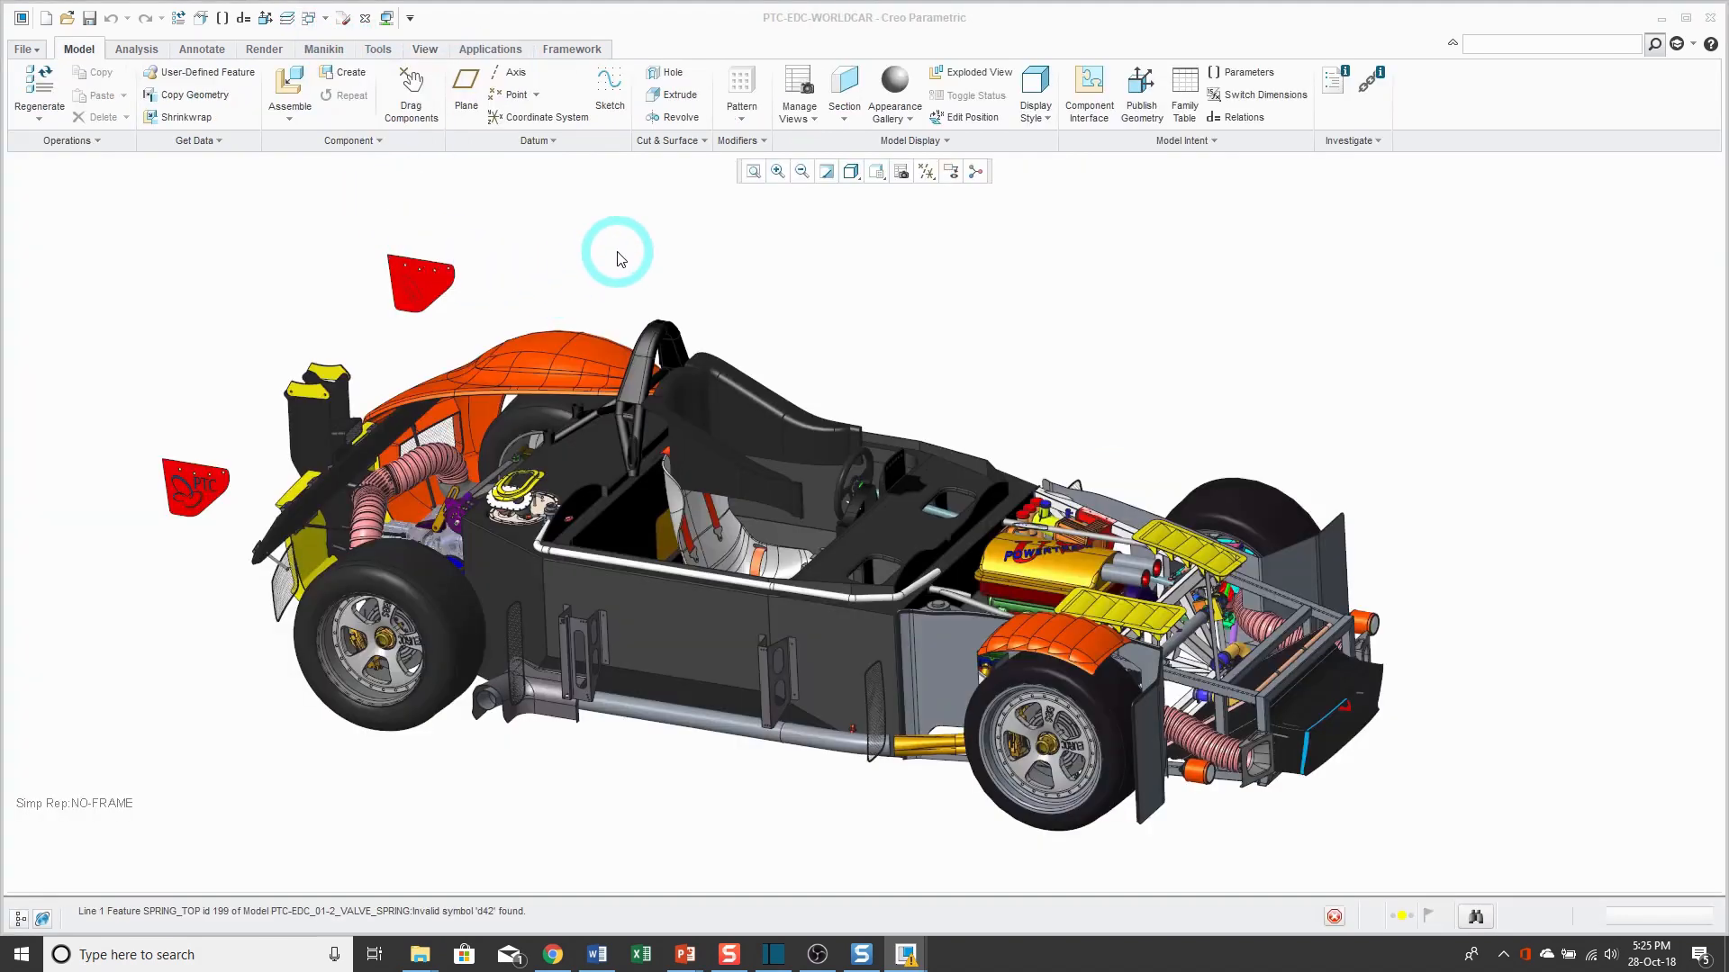
{"action": "left_click", "coordinate": [324, 20]}
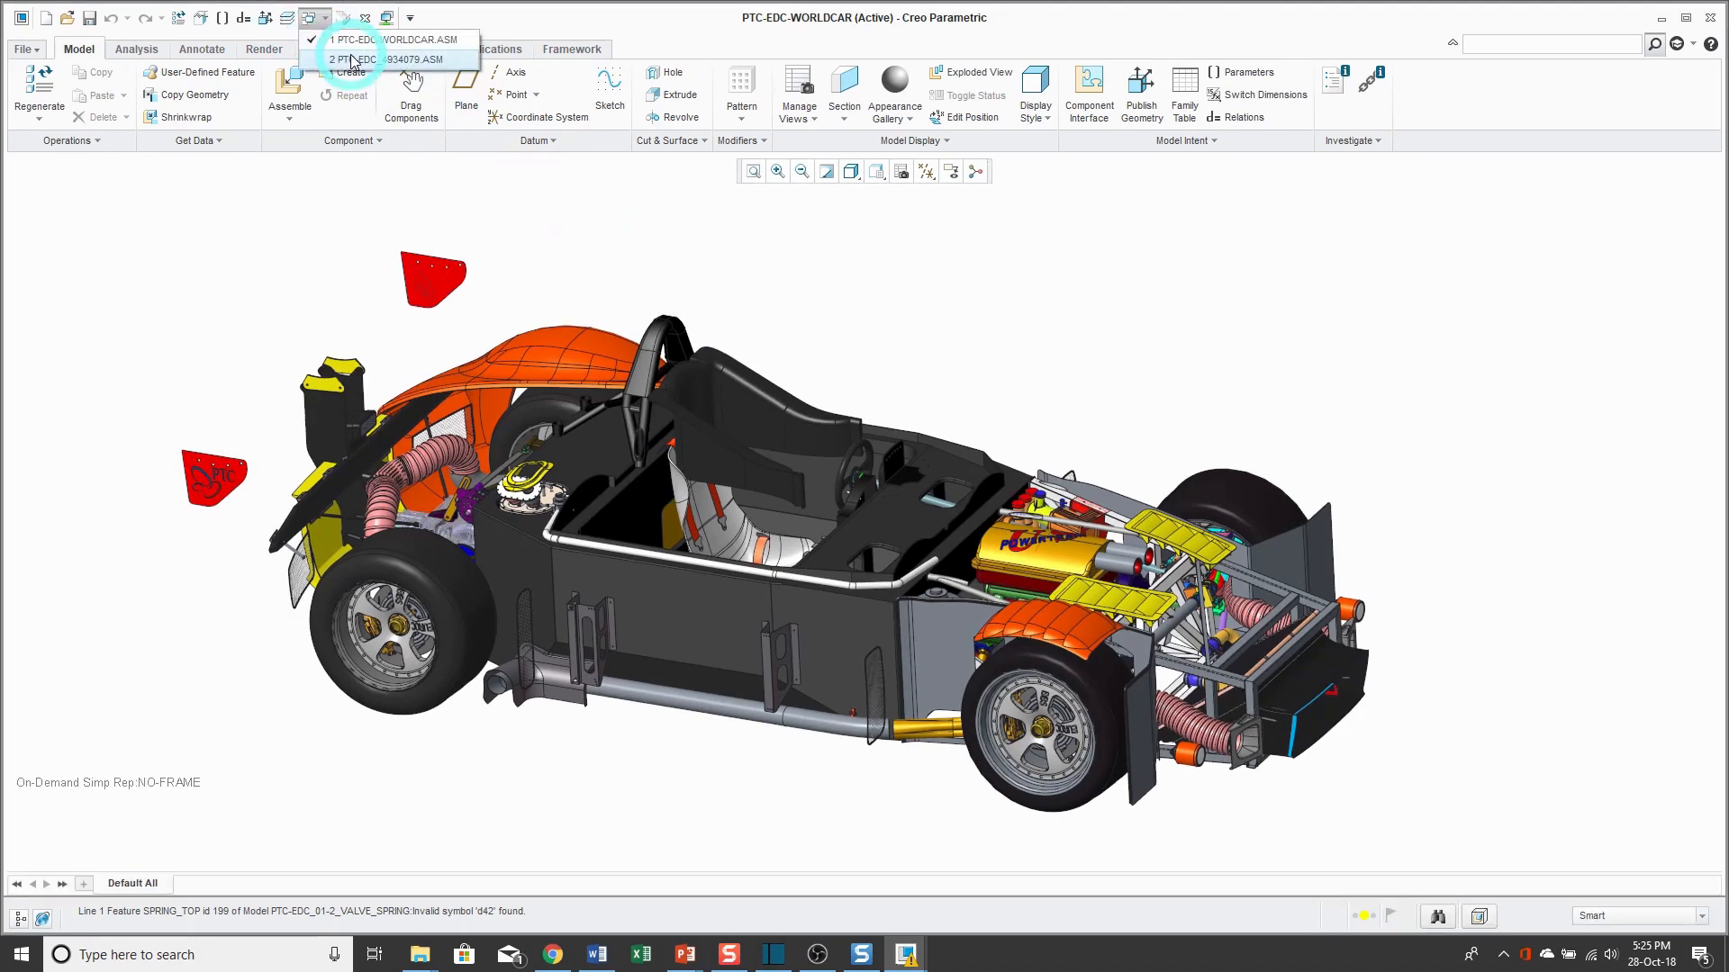
{"action": "left_click", "coordinate": [350, 56]}
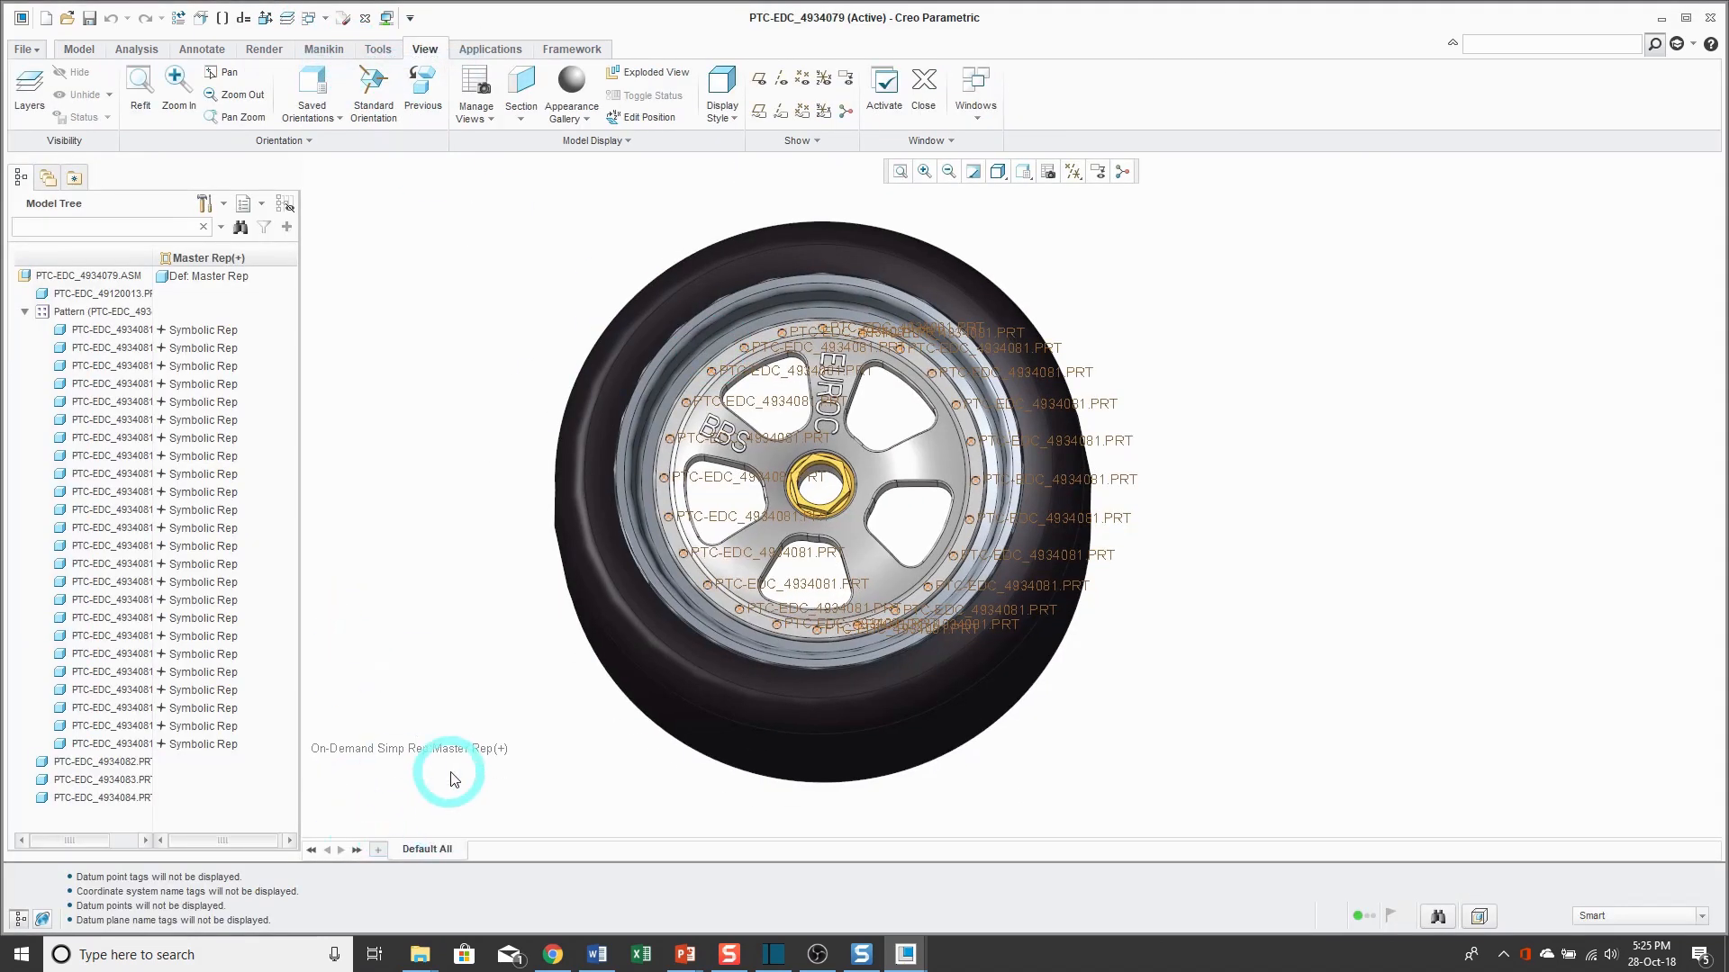
Save the wheel assembly's modified Master Rep as a new simplified representation named No_Fasteners and close the View Manager.
{"action": "left_click", "coordinate": [1048, 173]}
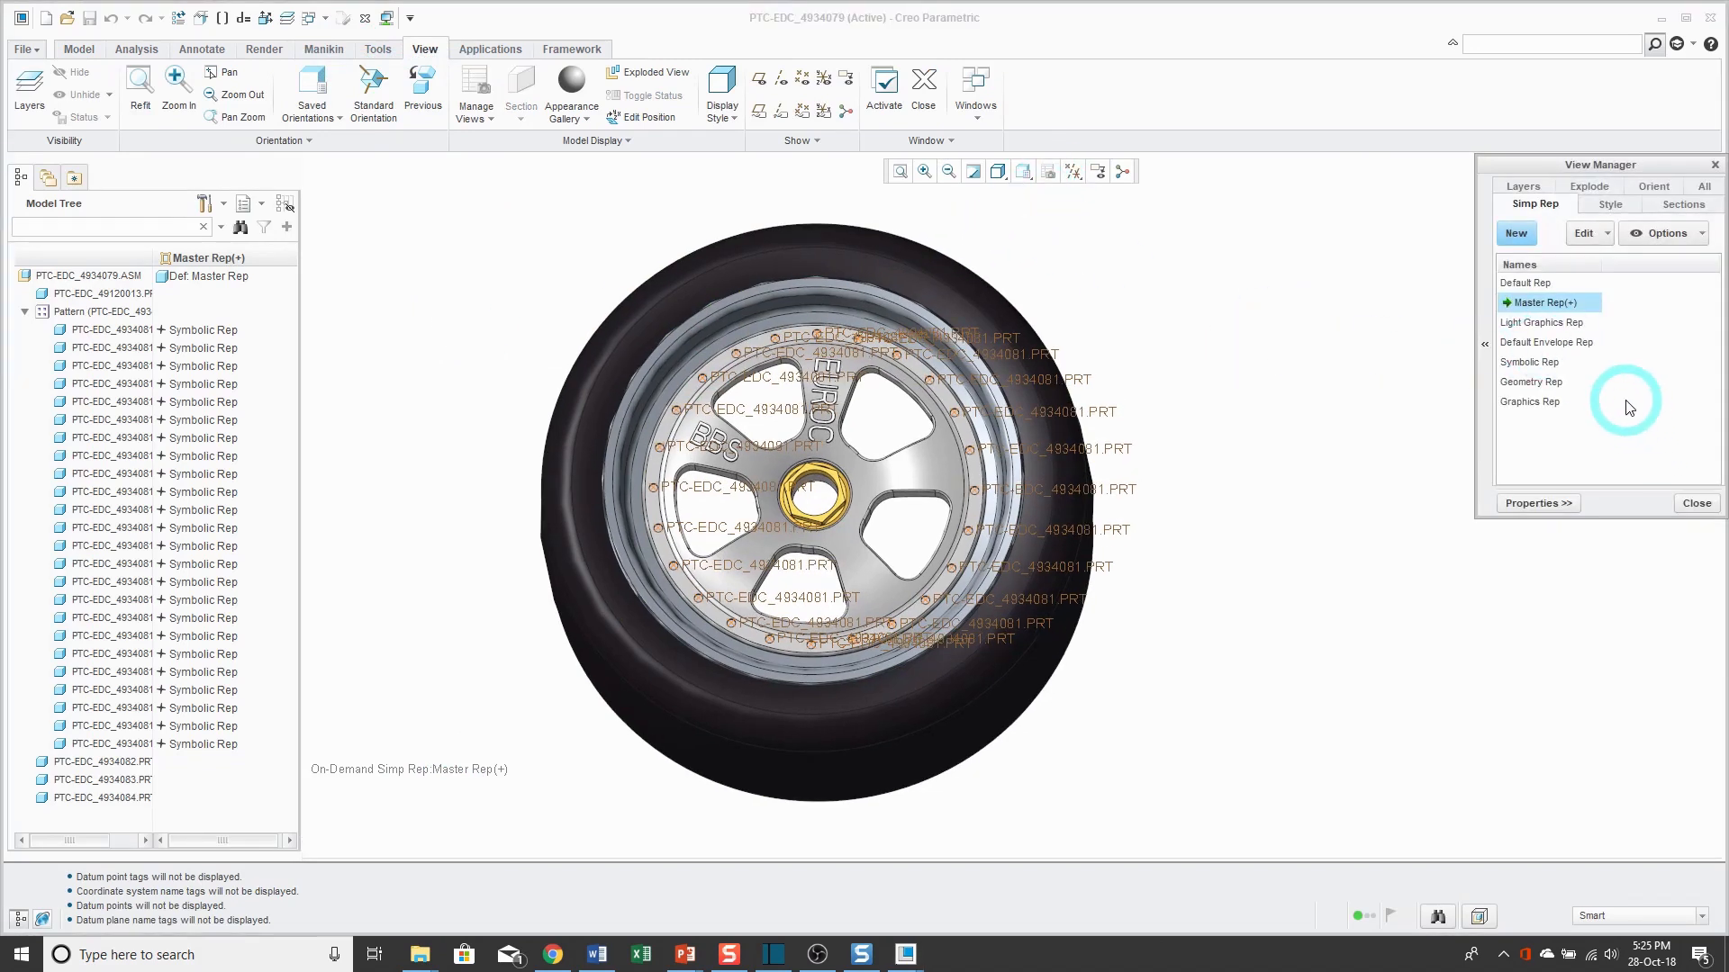
{"action": "right_click", "coordinate": [1601, 401]}
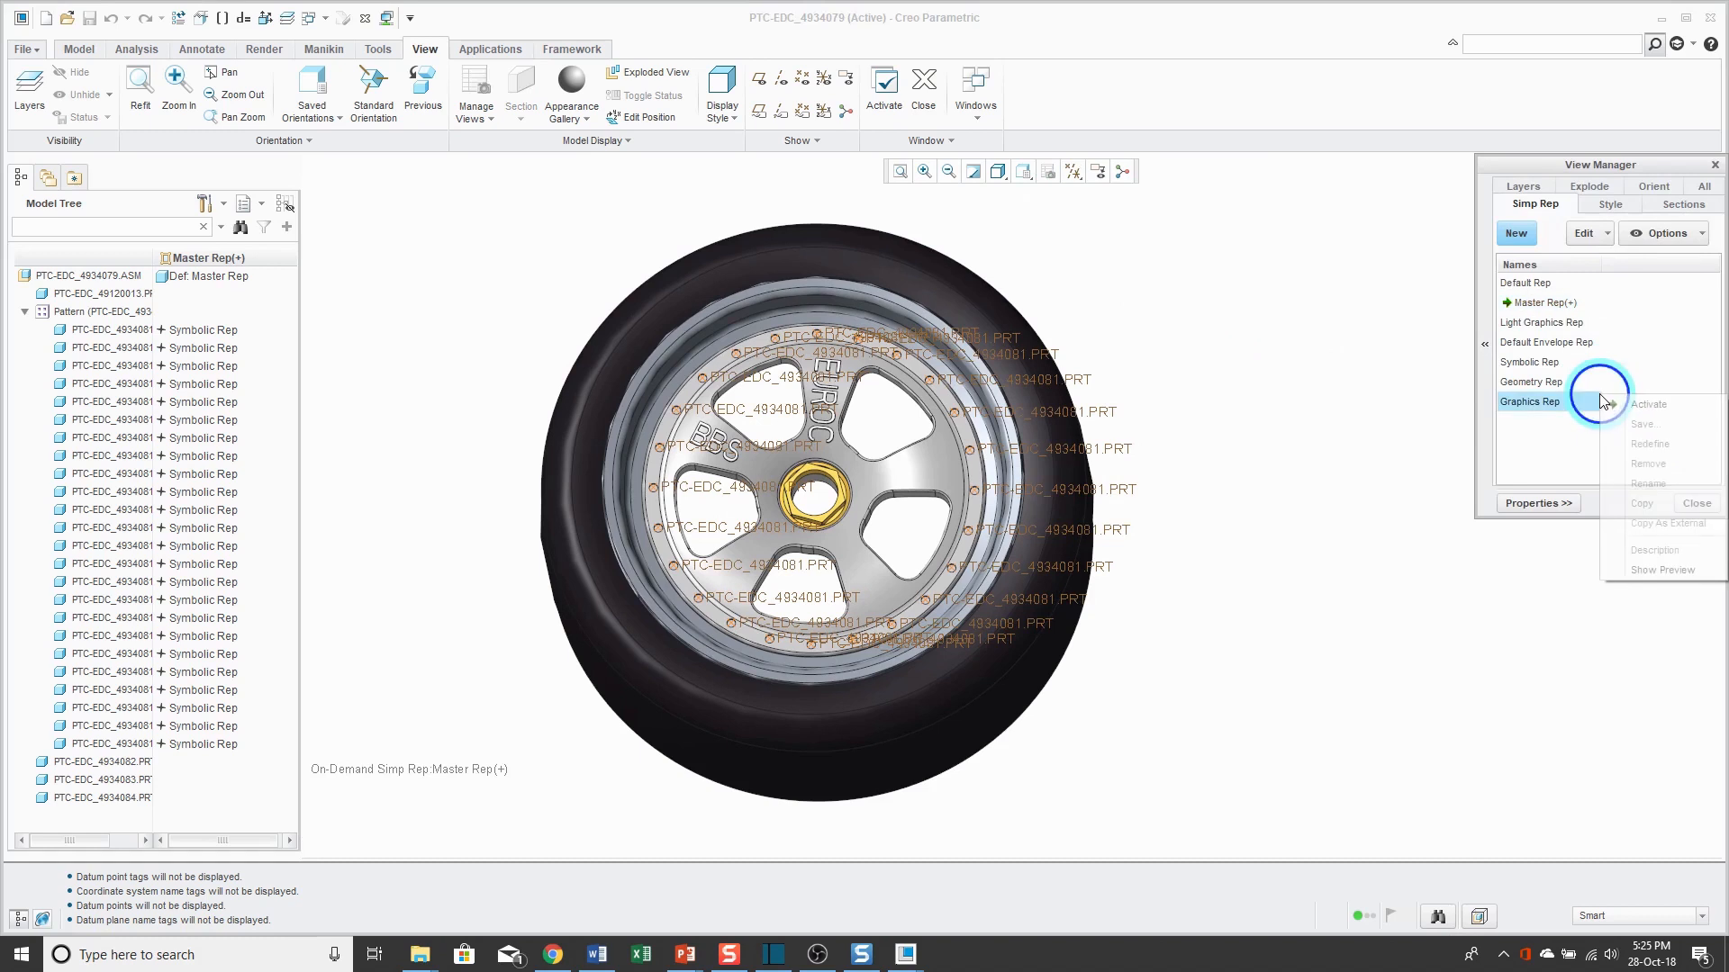
{"action": "left_click", "coordinate": [1548, 307]}
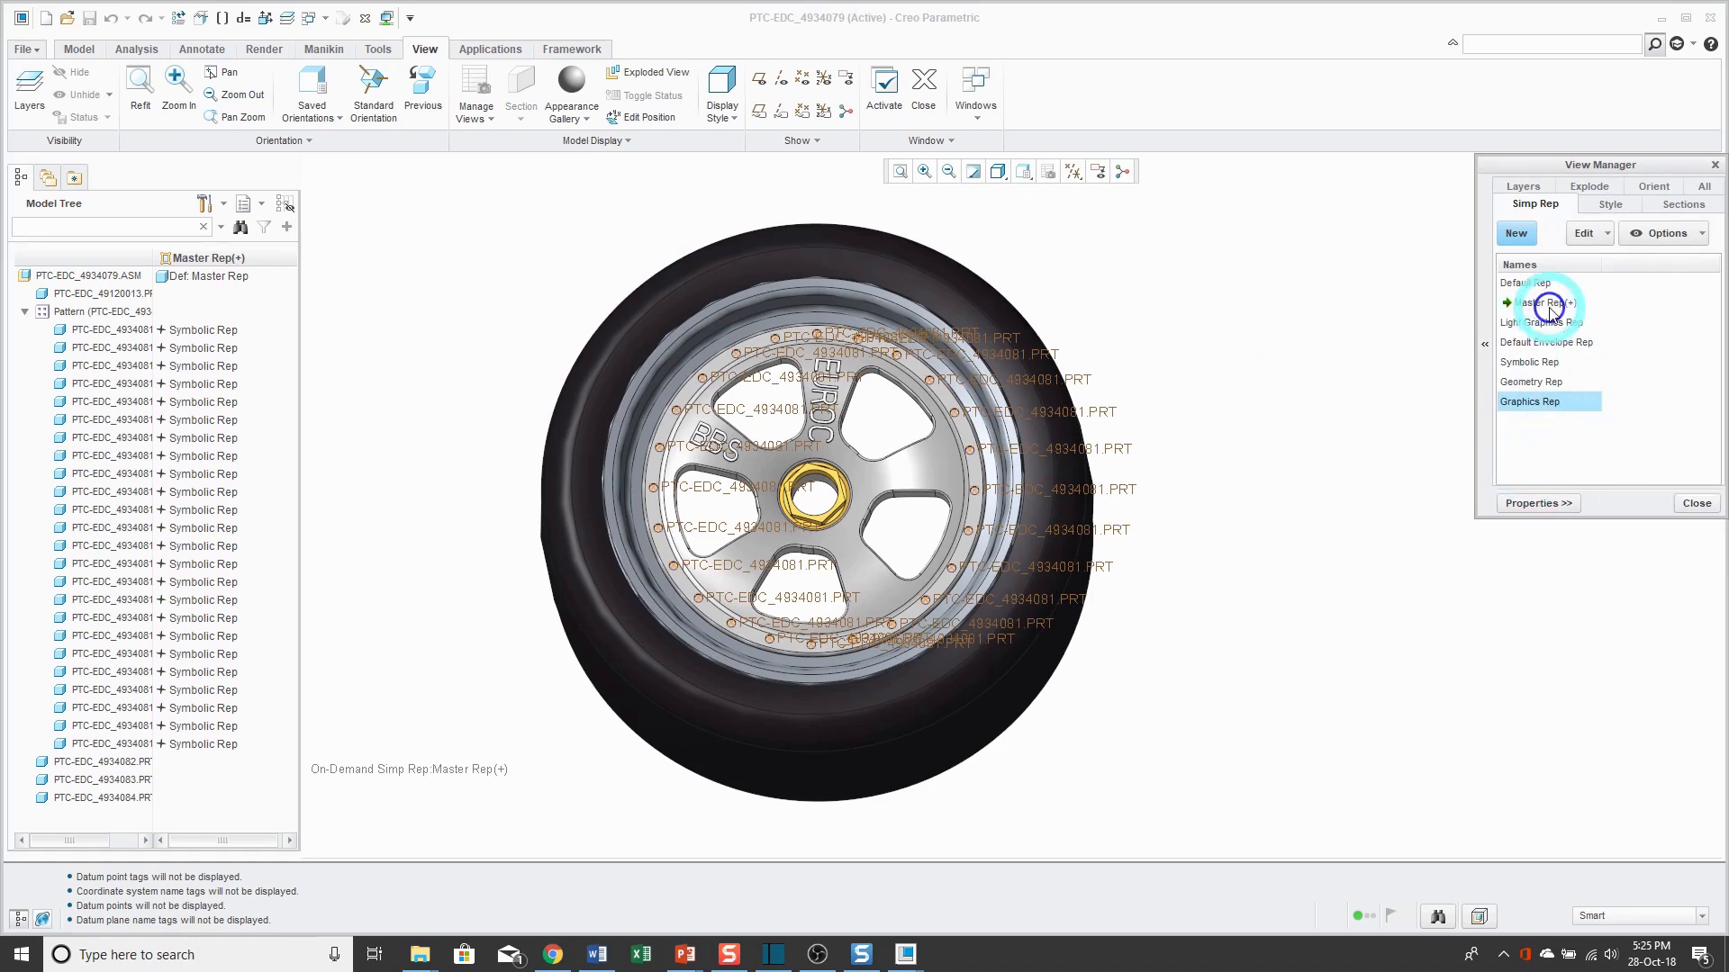
{"action": "right_click", "coordinate": [1545, 305]}
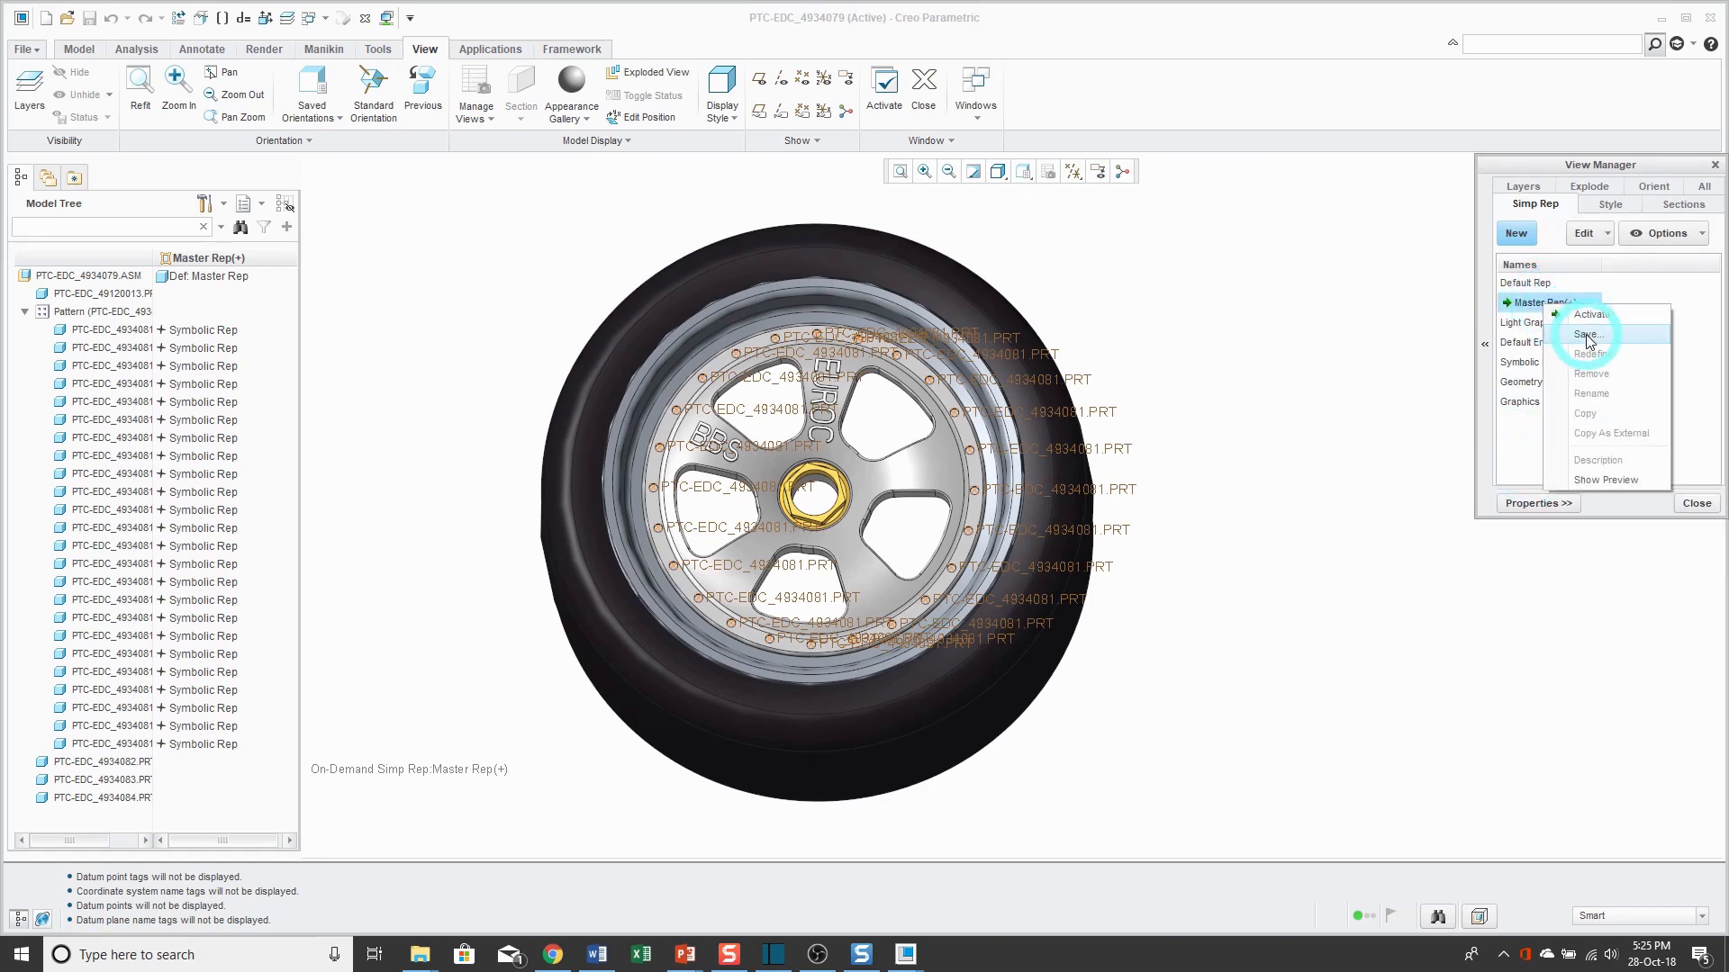
{"action": "left_click", "coordinate": [1545, 333]}
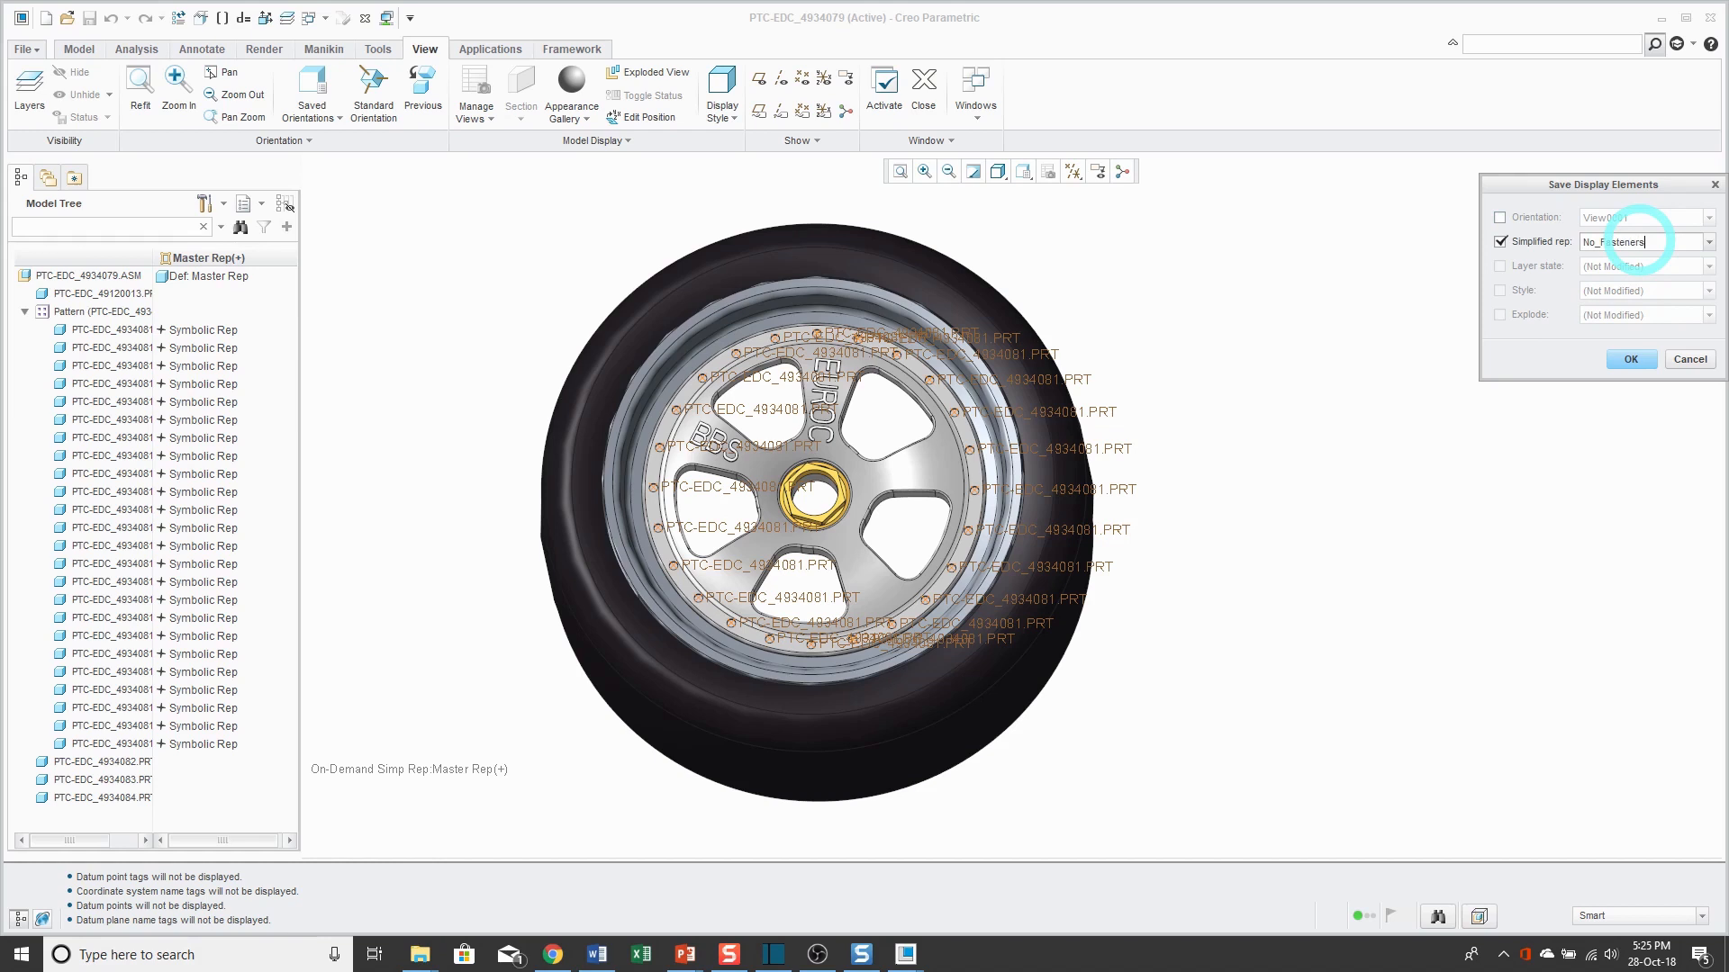
{"action": "left_click", "coordinate": [1630, 359]}
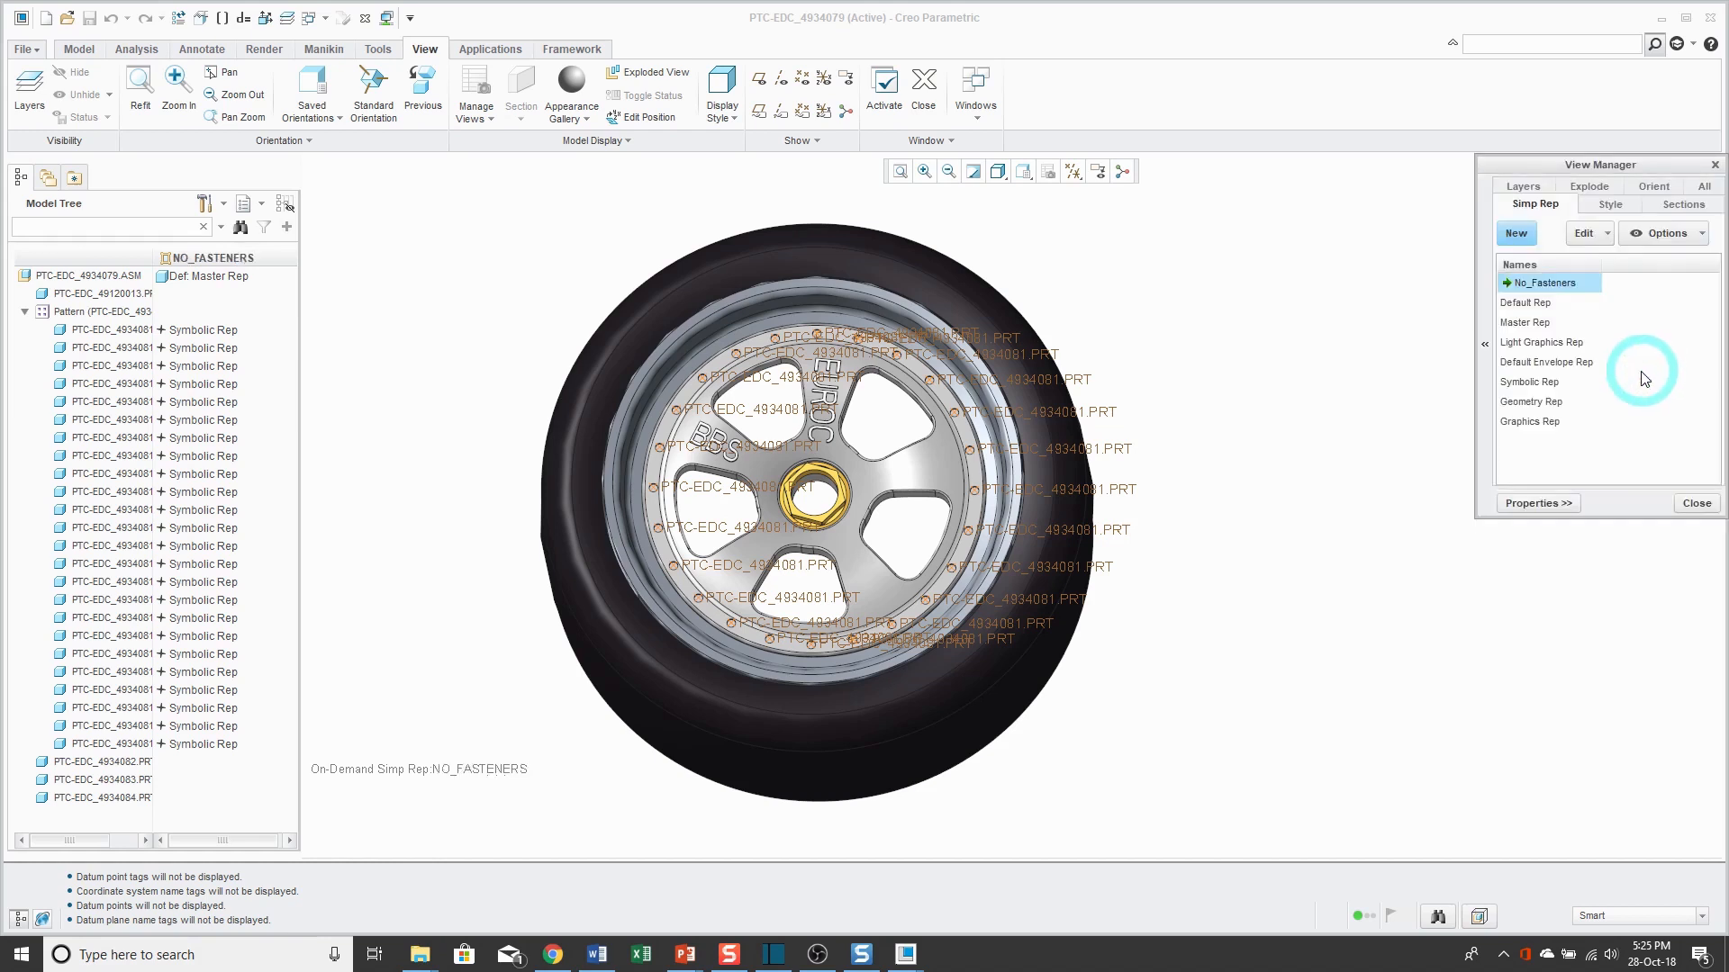
{"action": "left_click", "coordinate": [1697, 505]}
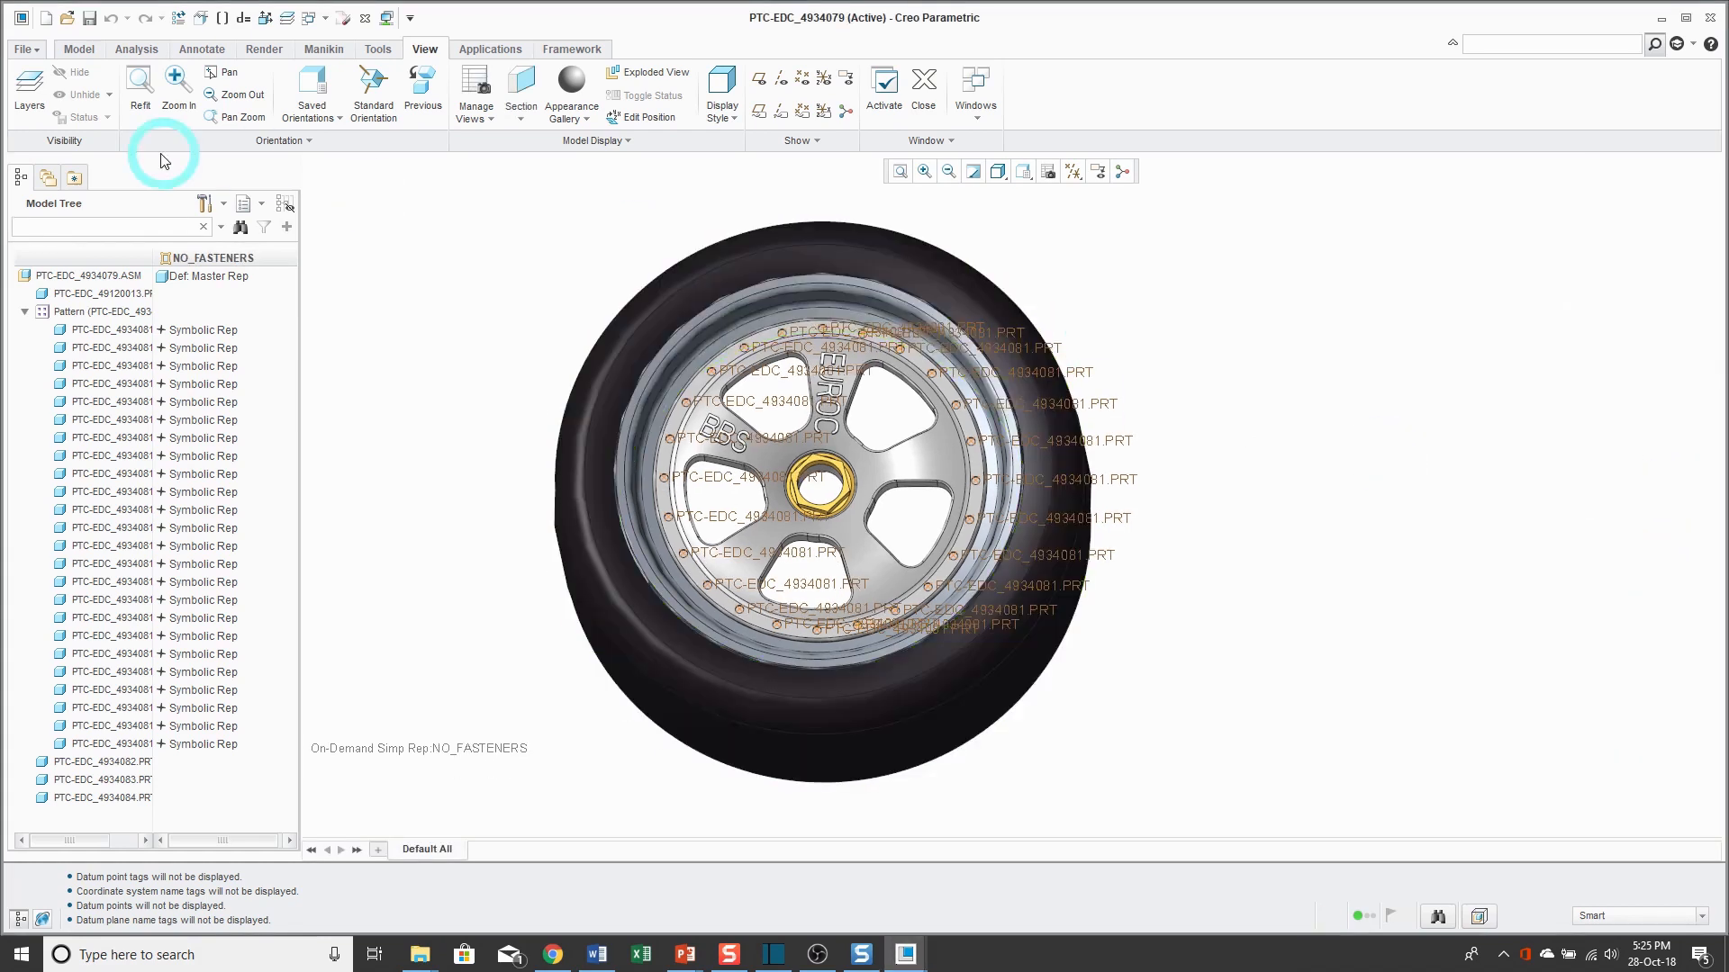
Return to PTC-EDC-WORLDCAR.ASM and select the whole near front wheel subassembly by way of its tire's parent.
{"action": "left_click", "coordinate": [324, 18]}
{"action": "left_click", "coordinate": [343, 41]}
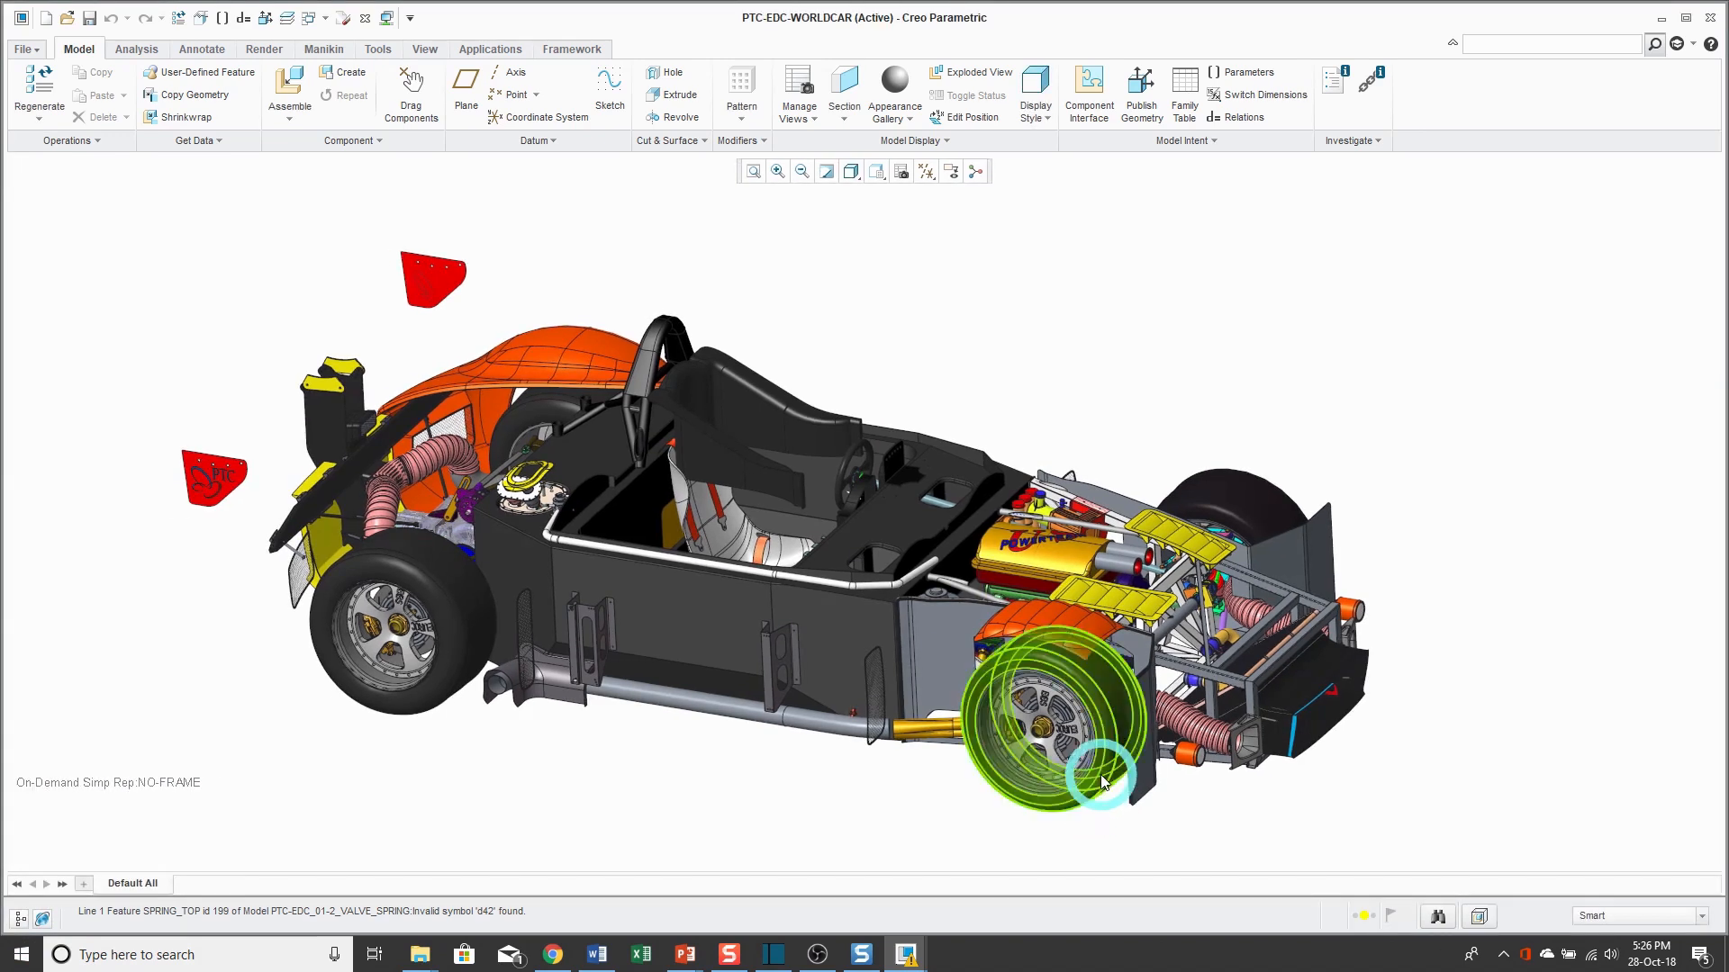
{"action": "left_click", "coordinate": [1103, 780]}
{"action": "right_click", "coordinate": [1232, 420]}
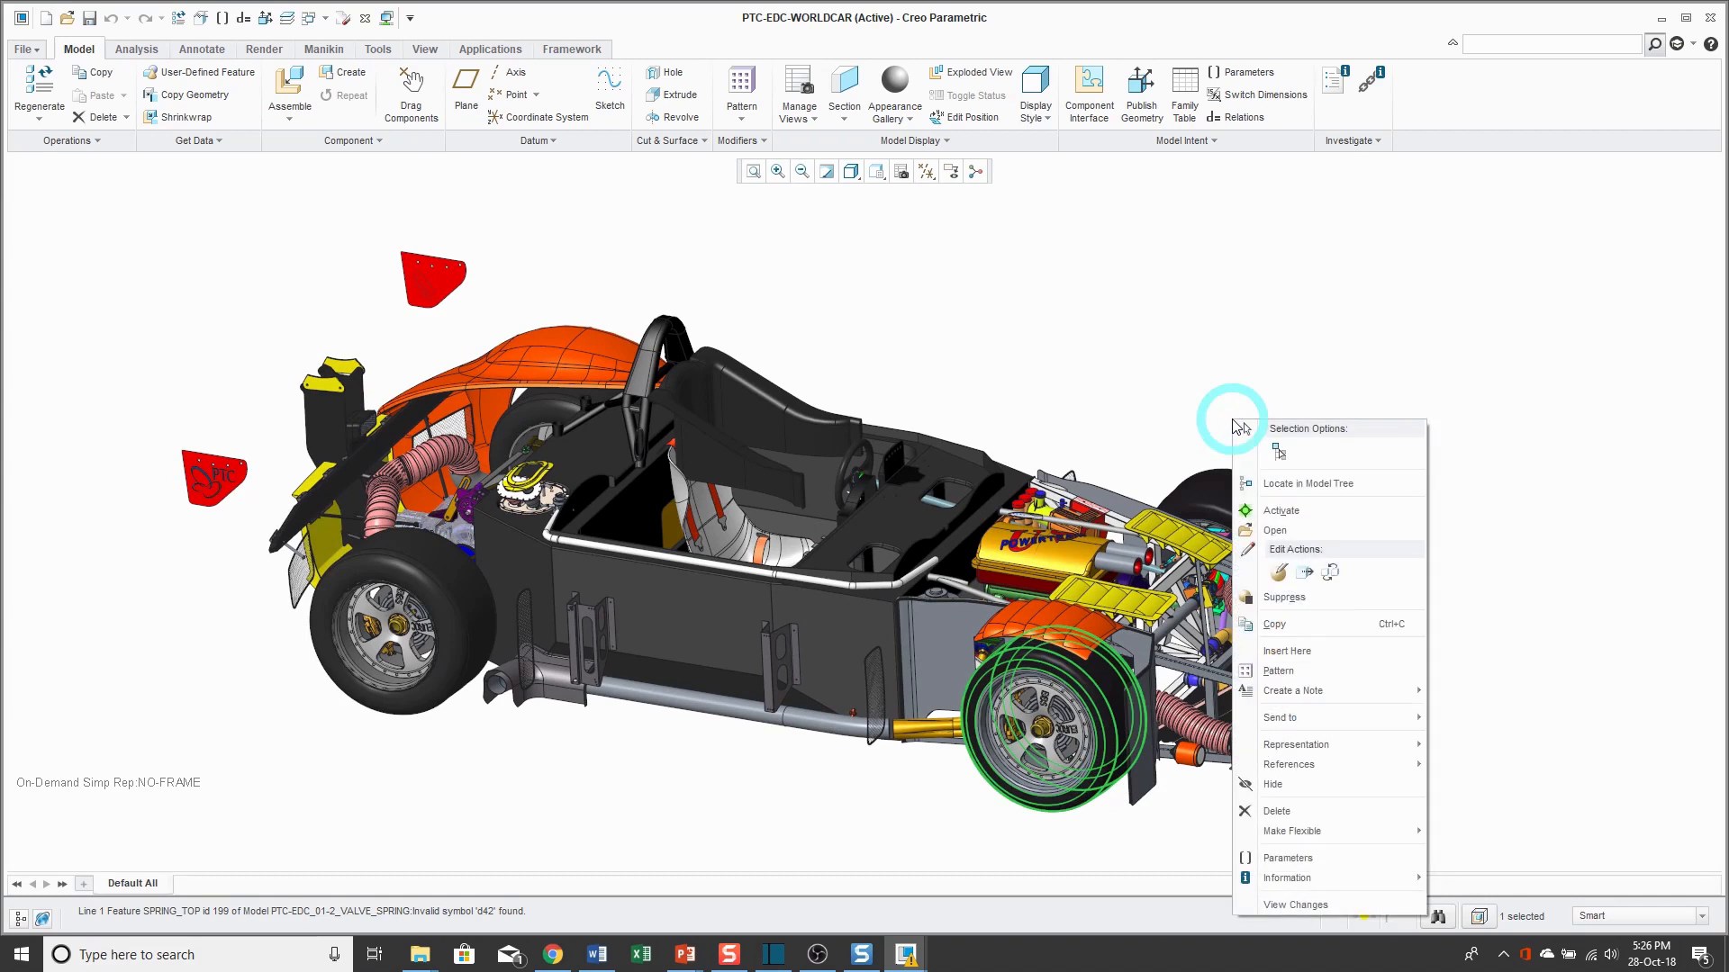
{"action": "left_click", "coordinate": [1277, 450]}
{"action": "right_click", "coordinate": [1253, 401]}
{"action": "left_click", "coordinate": [1299, 453]}
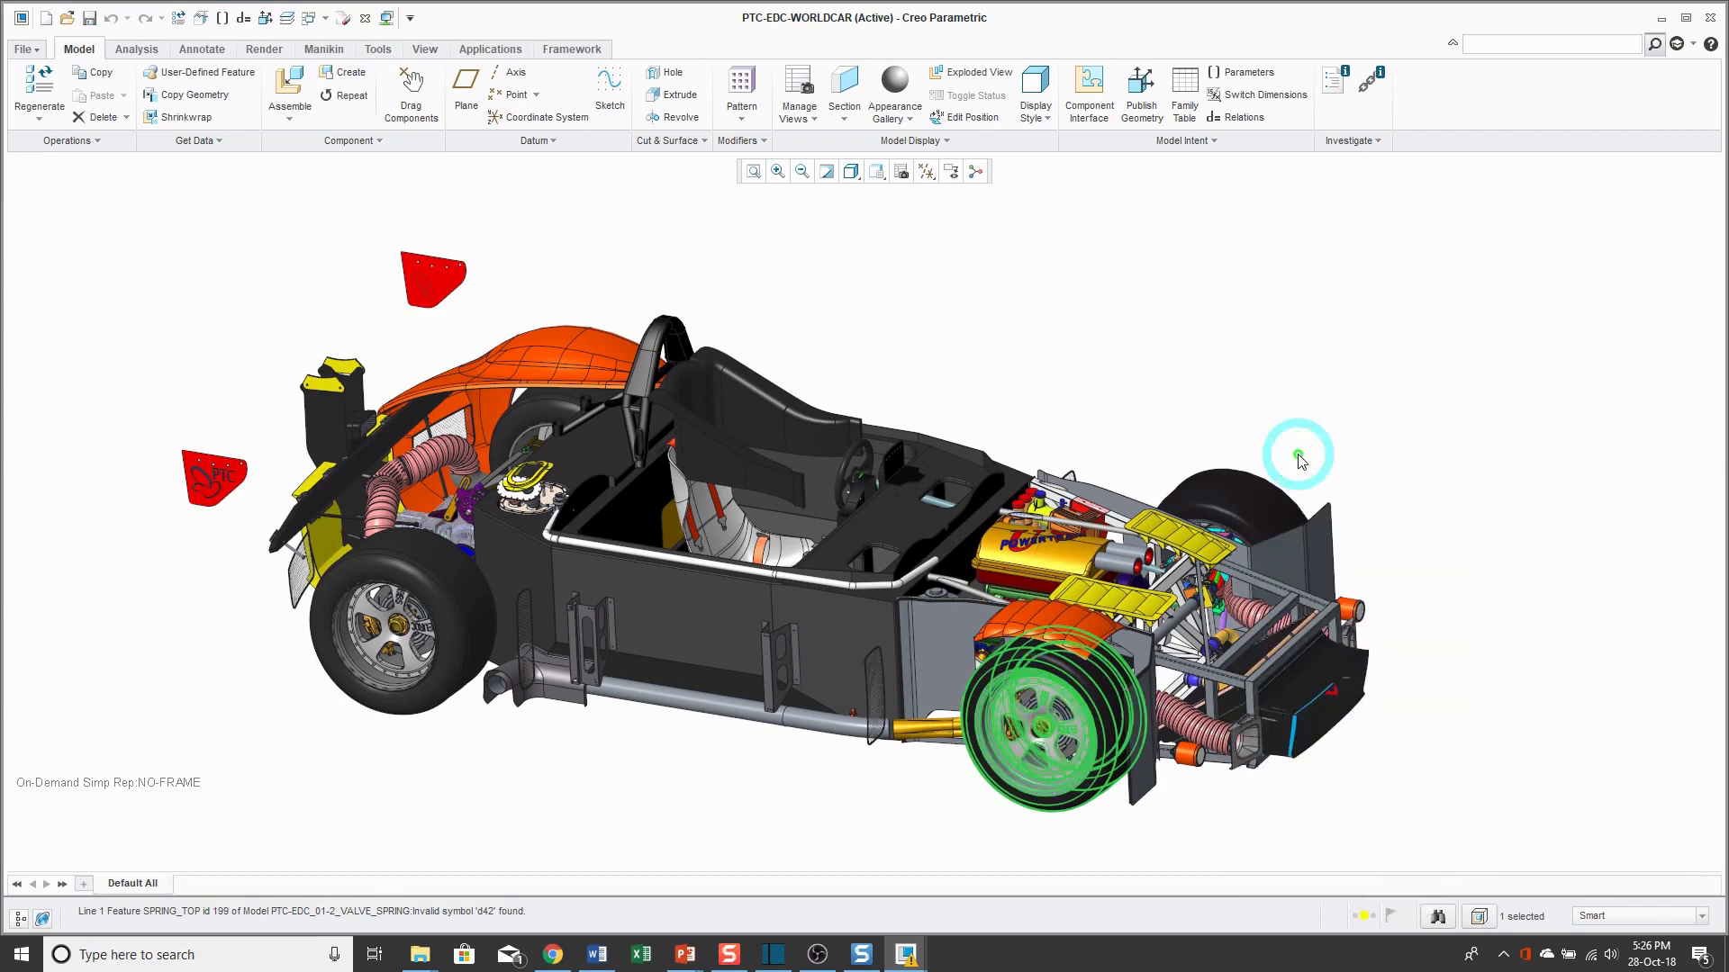
Add the second PTC-EDC_4934079.ASM wheel subassembly to the selection from the model tree, with the tree's name column widened.
{"action": "left_click", "coordinate": [20, 918]}
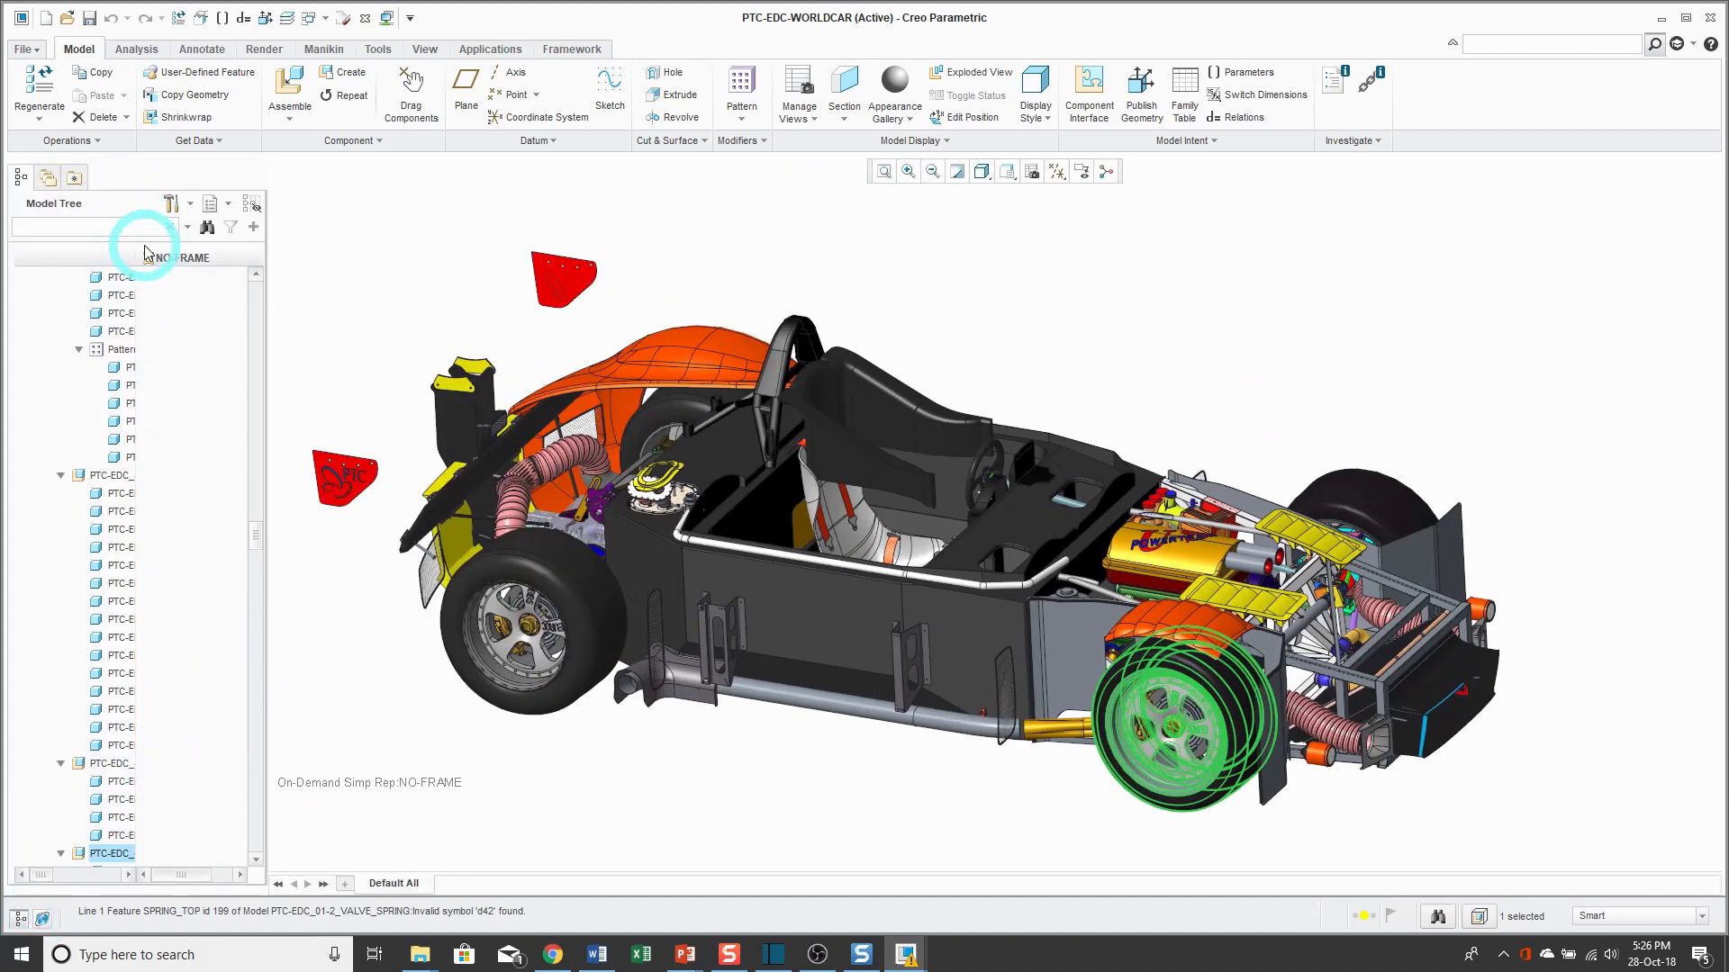
{"action": "left_click_drag", "start_coordinate": [139, 252], "coordinate": [244, 254]}
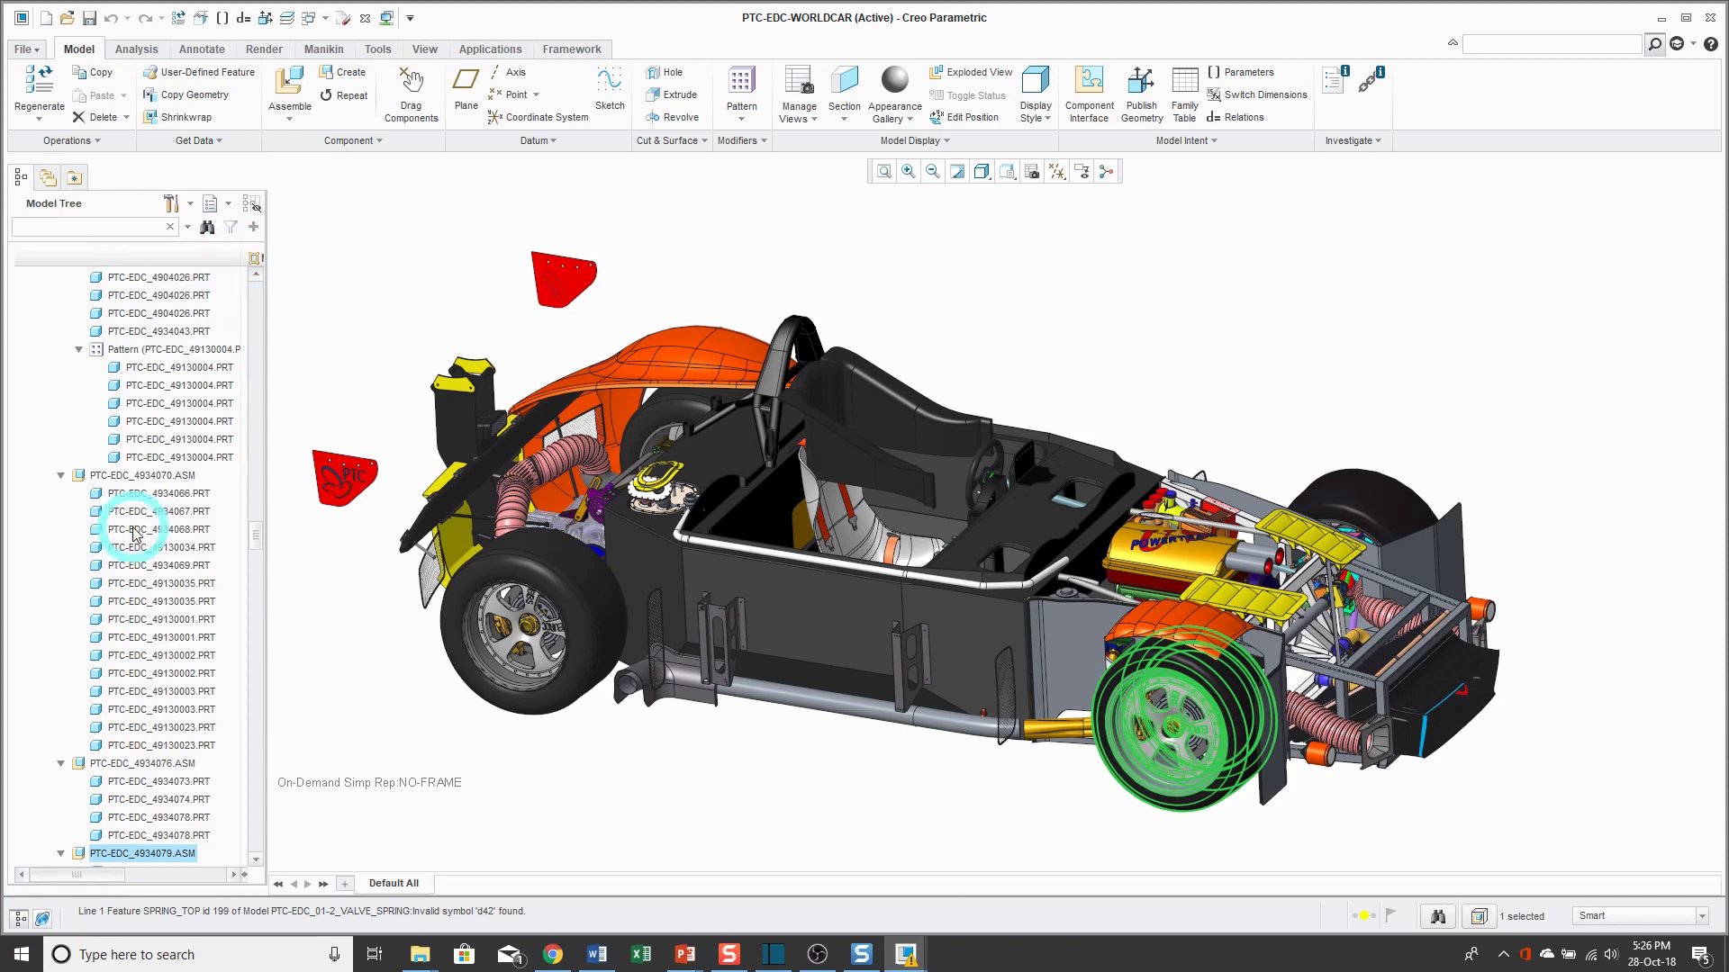
{"action": "scroll", "coordinate": [135, 536], "scroll_direction": "down", "scroll_amount": 3}
{"action": "scroll", "coordinate": [135, 537], "scroll_direction": "down", "scroll_amount": 2}
{"action": "left_click", "coordinate": [61, 595]}
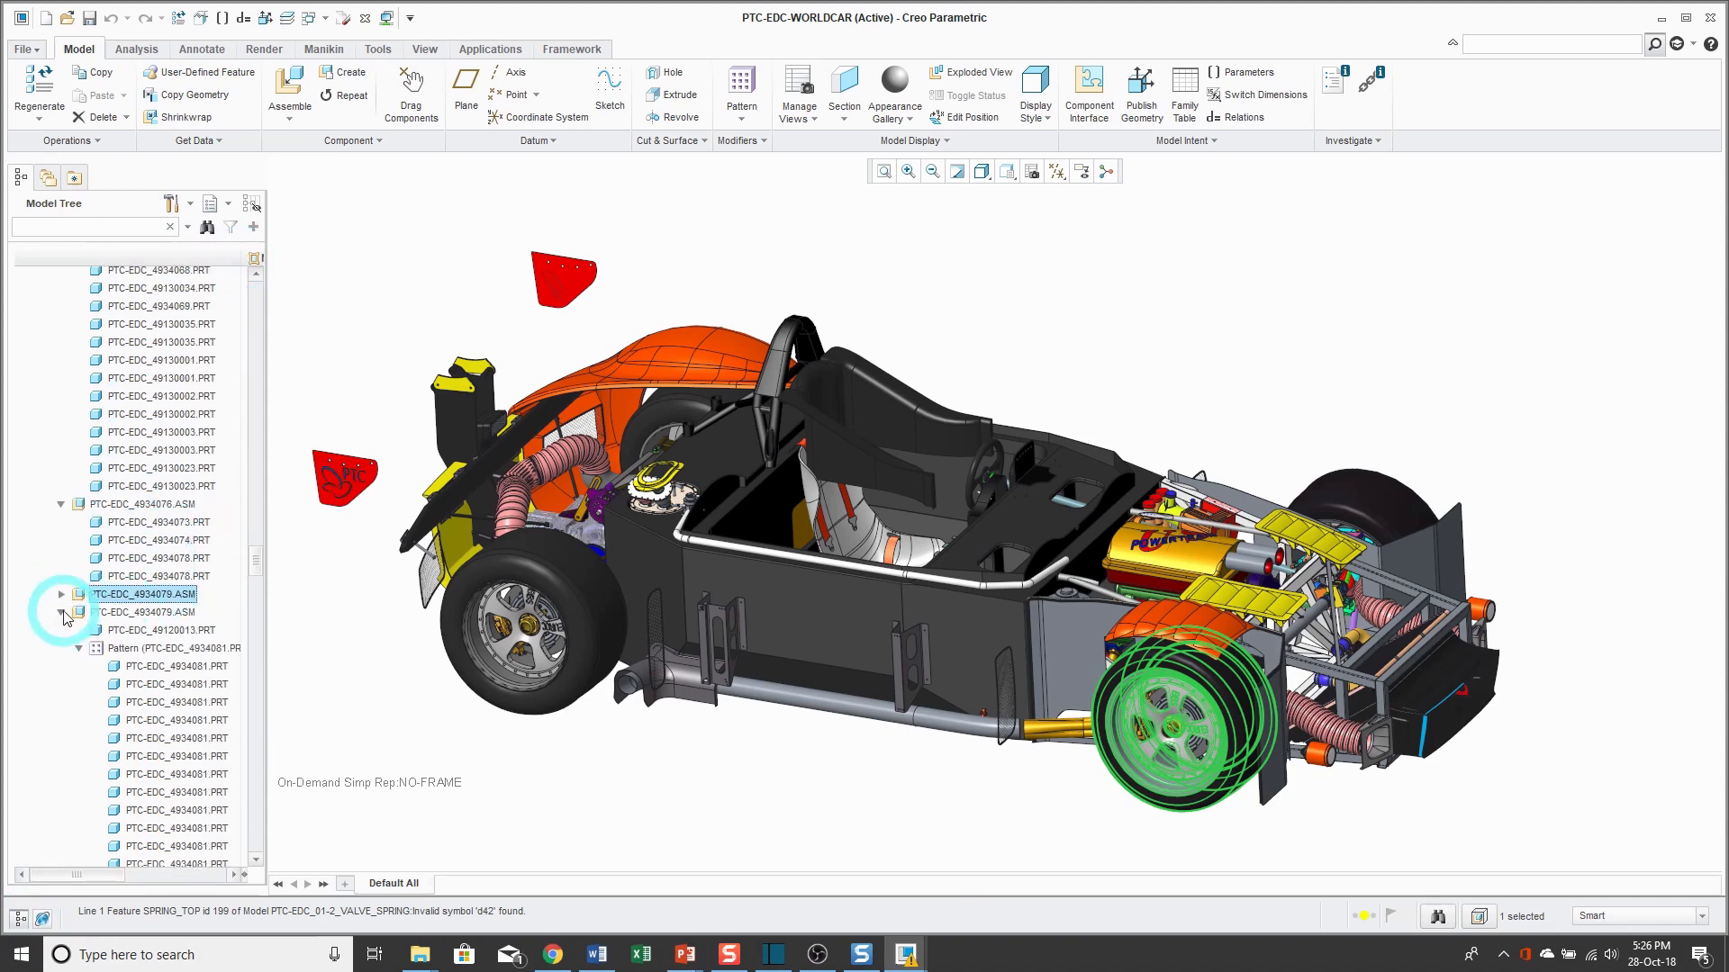
{"action": "left_click", "coordinate": [61, 615]}
{"action": "left_click", "coordinate": [144, 613], "text": "ctrl"}
Collapse subassemblies PTC-EDC_4934062, PTC-EDC_4934070 and PTC-EDC_4934076 in the model tree, keeping both wheel subassemblies selected.
{"action": "scroll", "coordinate": [194, 551], "scroll_direction": "up", "scroll_amount": 1}
{"action": "scroll", "coordinate": [193, 551], "scroll_direction": "up", "scroll_amount": 2}
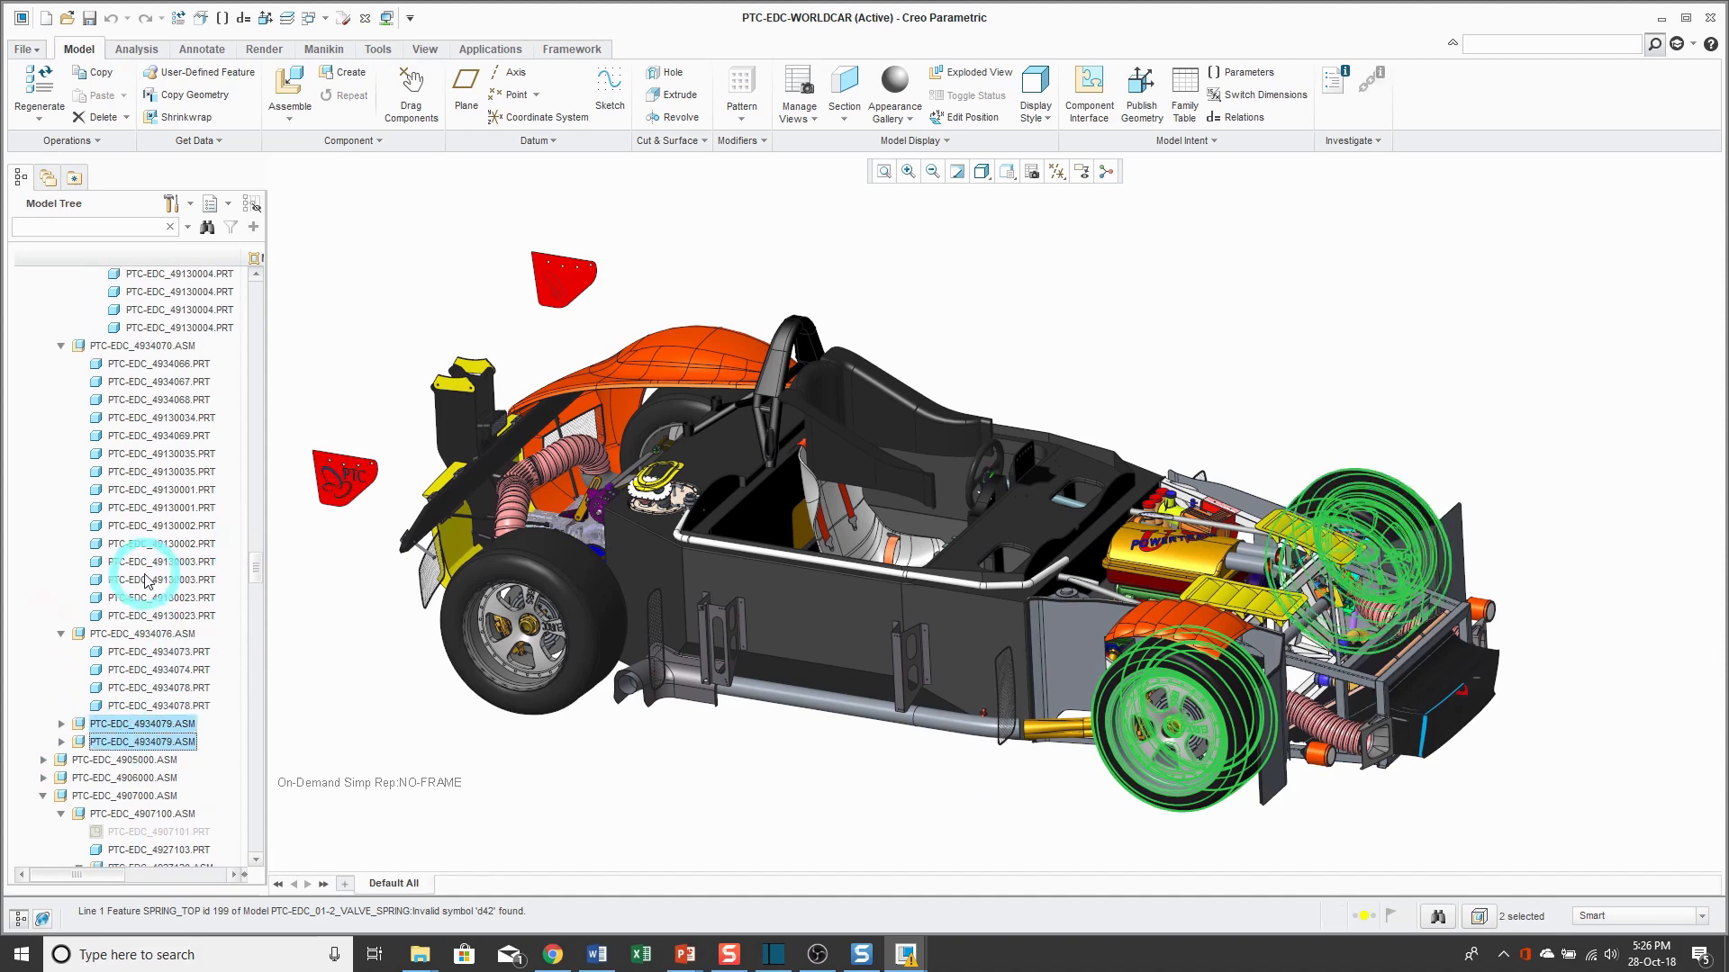
{"action": "scroll", "coordinate": [116, 563], "scroll_direction": "up", "scroll_amount": 8}
{"action": "scroll", "coordinate": [117, 575], "scroll_direction": "up", "scroll_amount": 4}
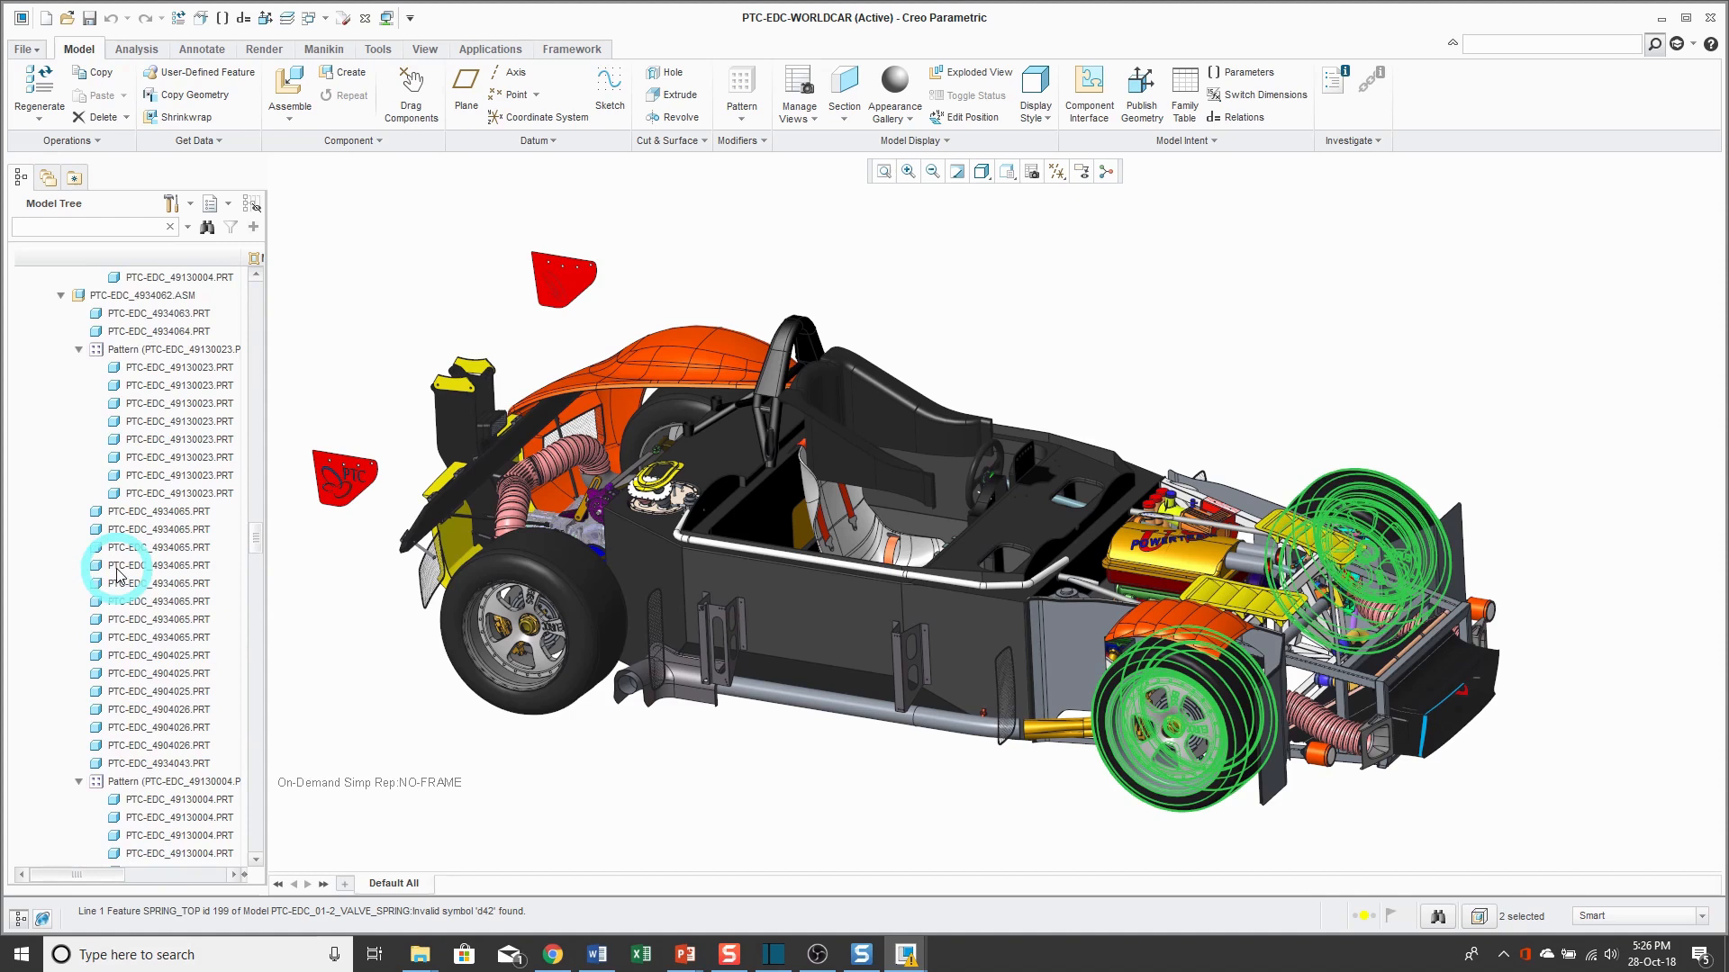
{"action": "left_click", "coordinate": [60, 295]}
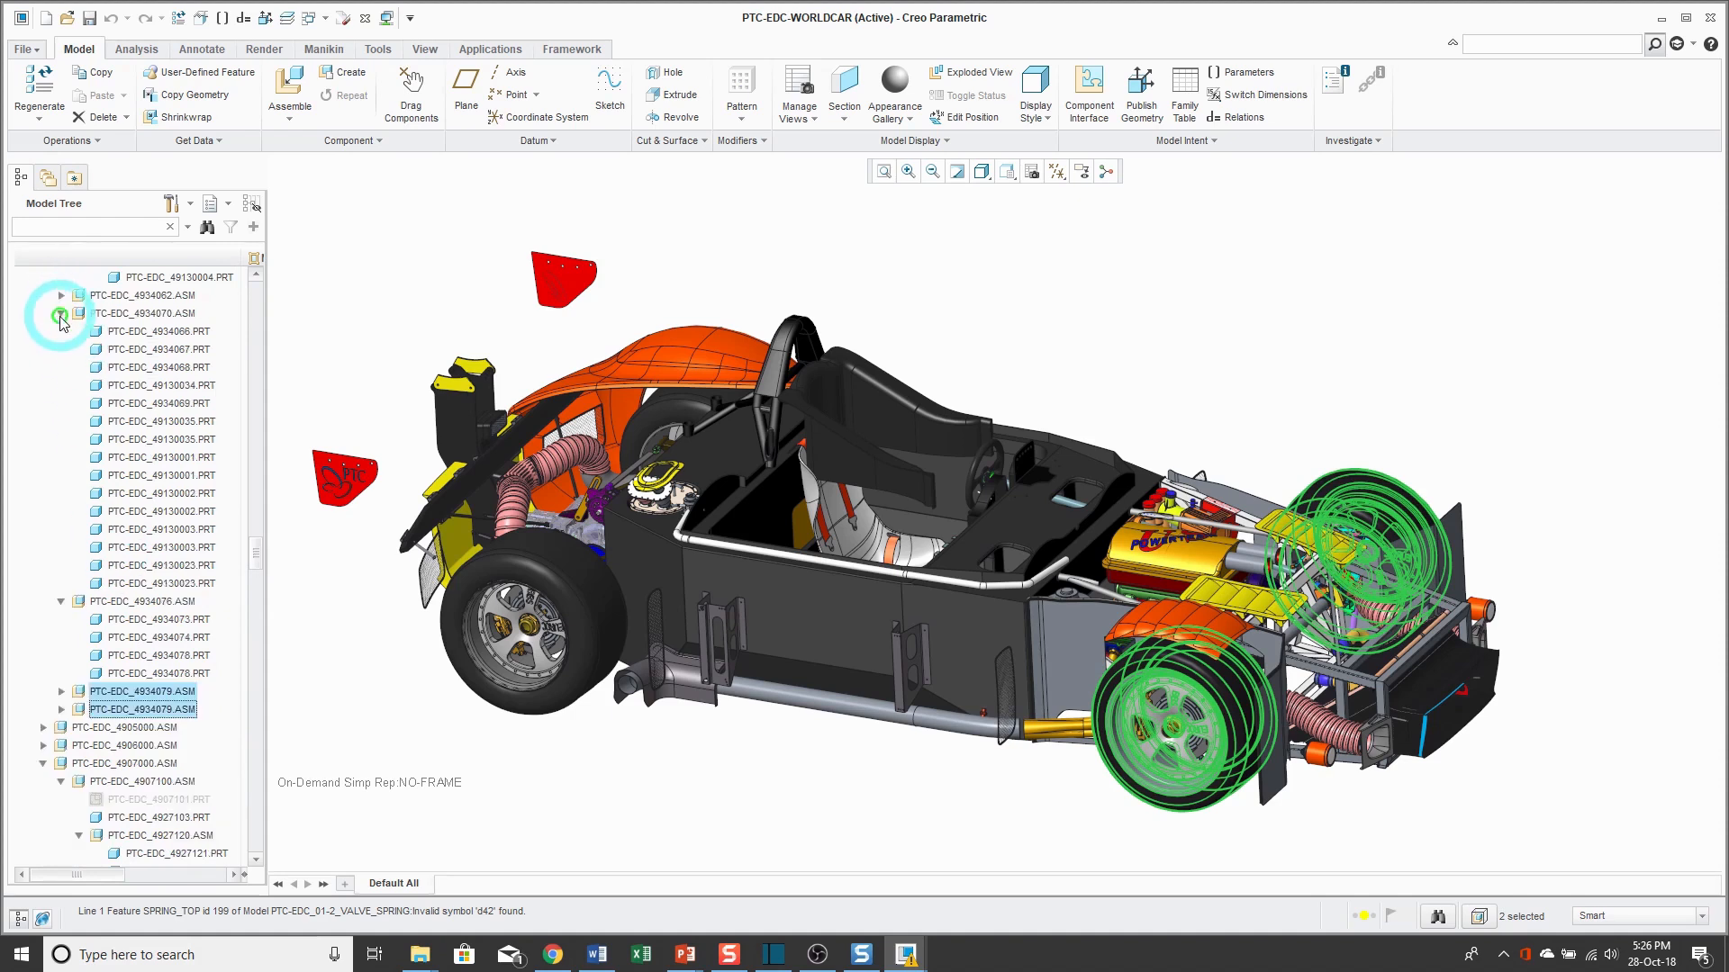
{"action": "left_click", "coordinate": [61, 314]}
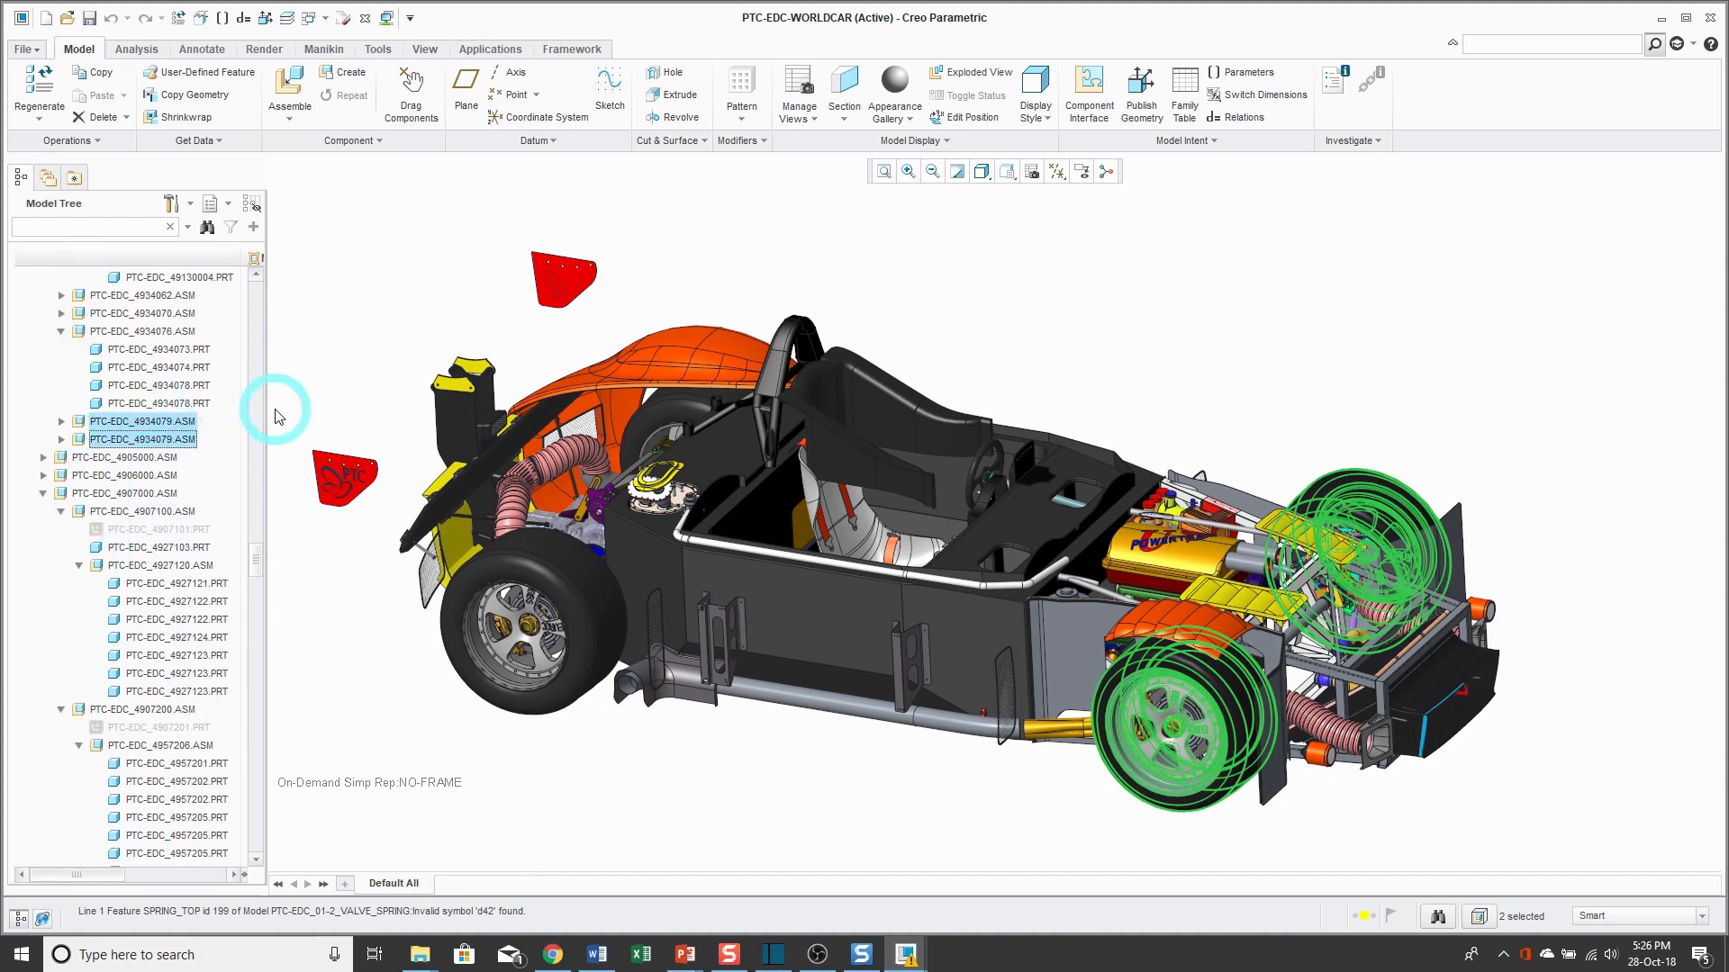
{"action": "left_click", "coordinate": [60, 331]}
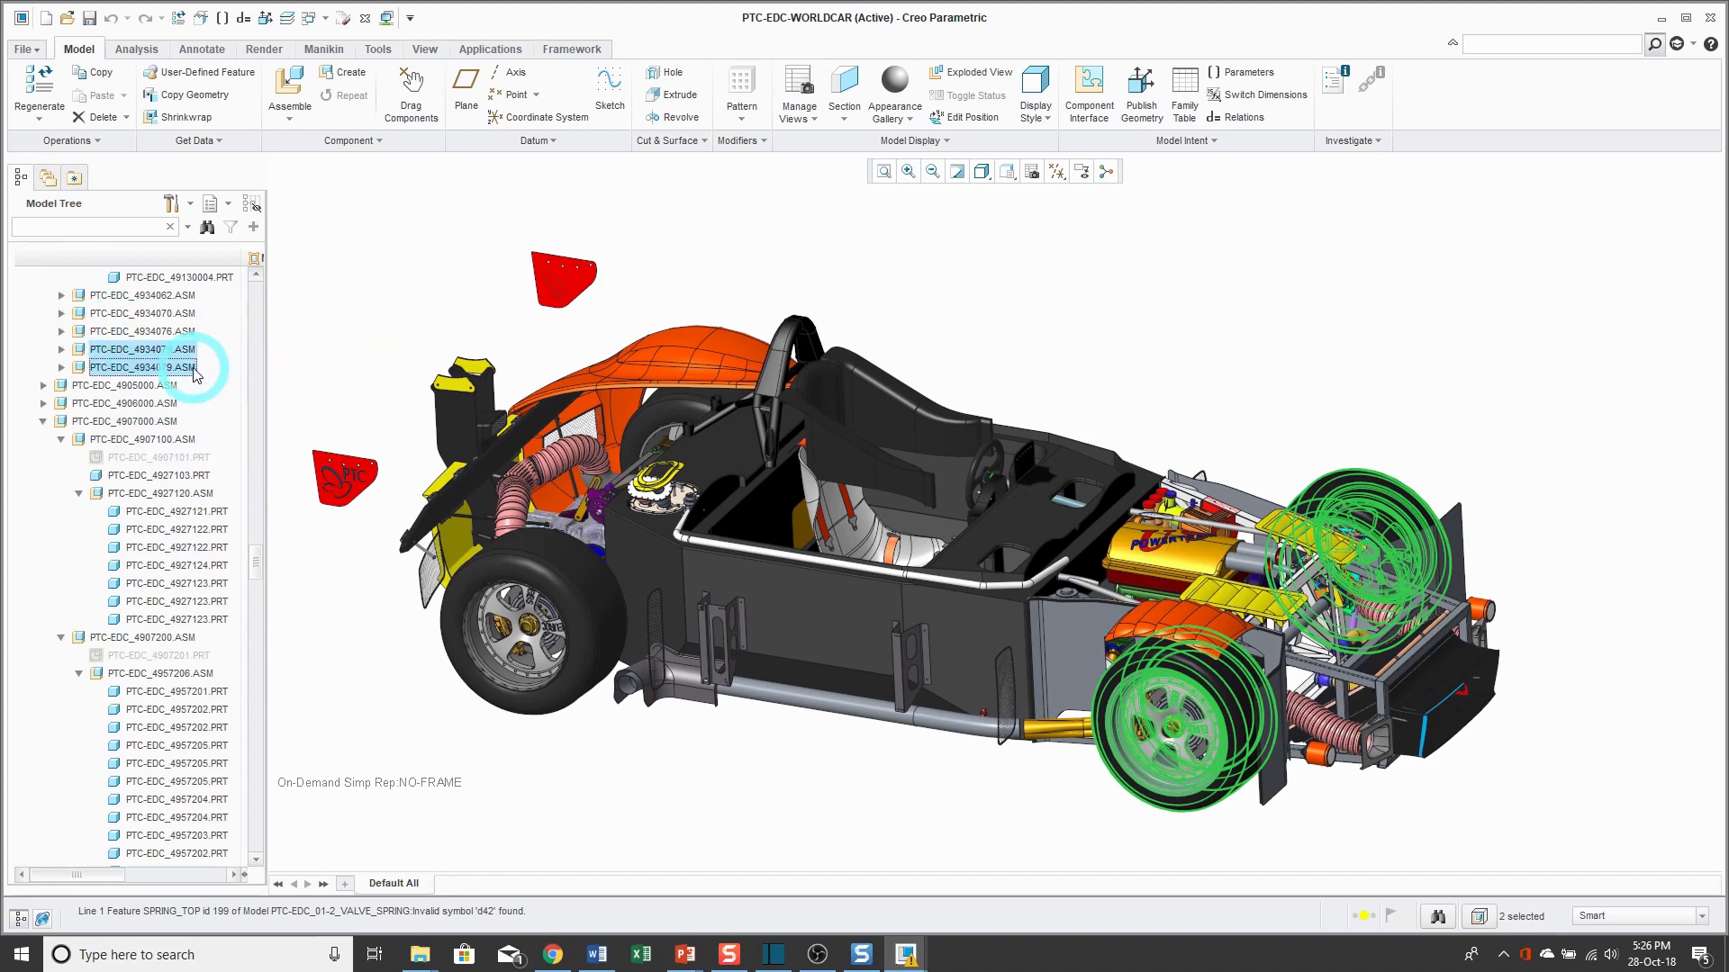
Set both selected PTC-EDC_4934079.ASM wheel subassemblies to the user-defined representation NO_FASTENERS.
{"action": "right_click", "coordinate": [360, 321]}
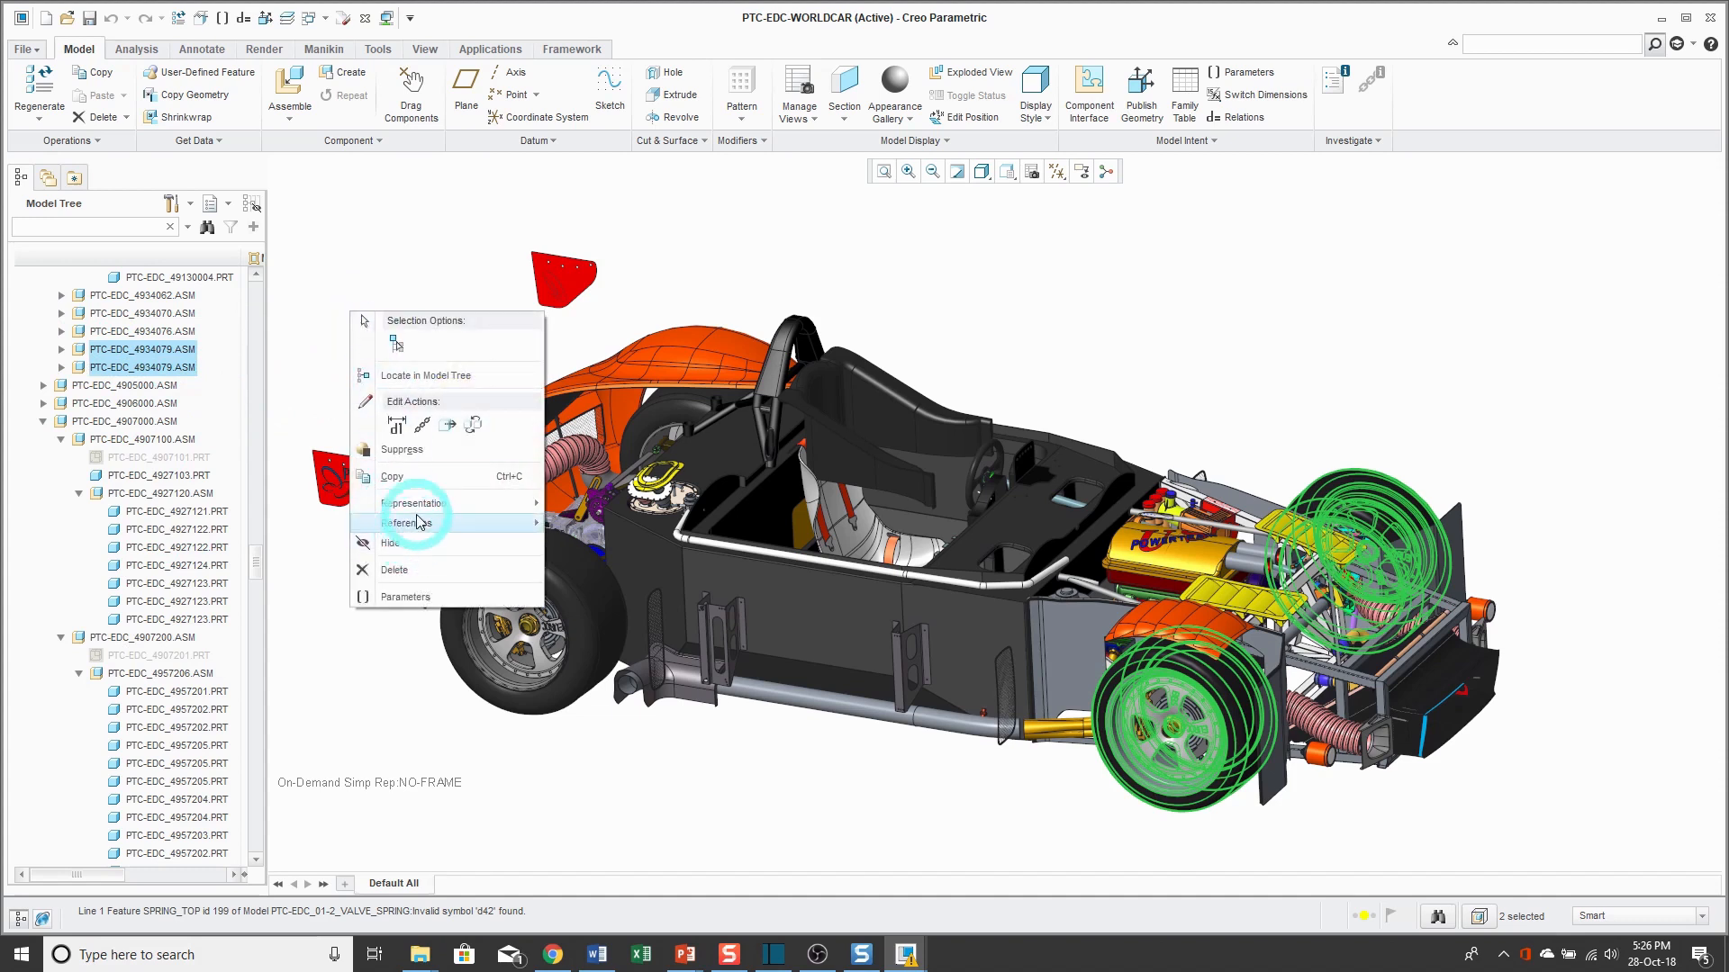
{"action": "mouse_move", "coordinate": [423, 501]}
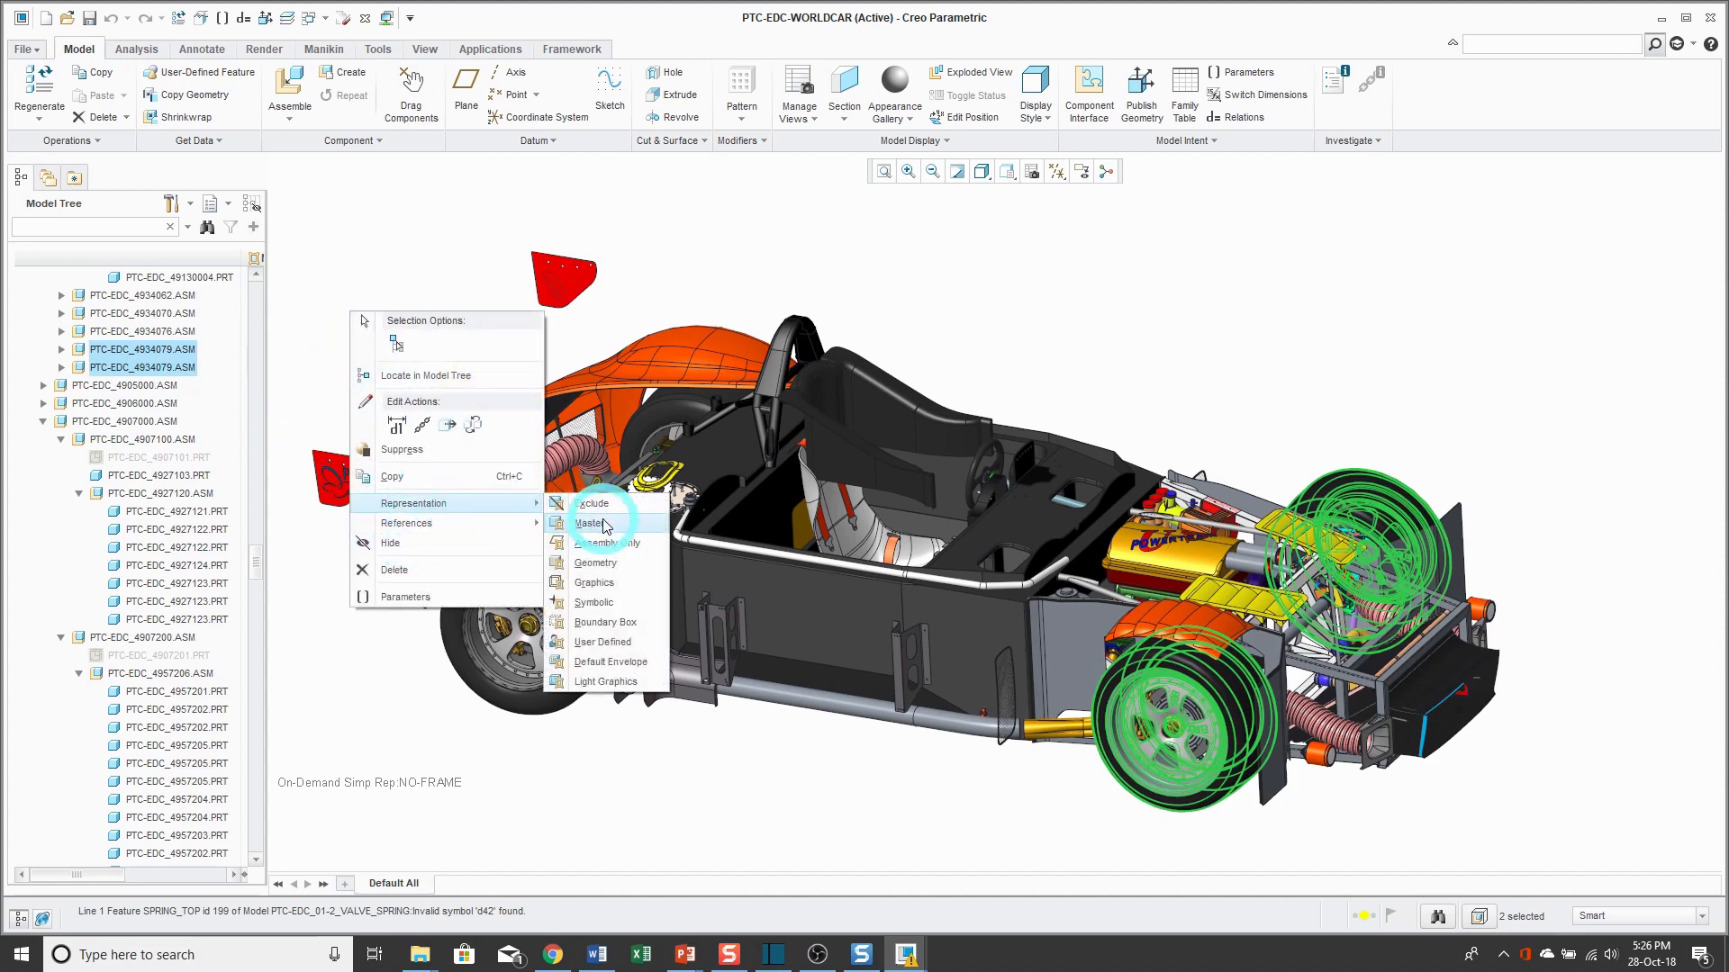
{"action": "left_click", "coordinate": [605, 643]}
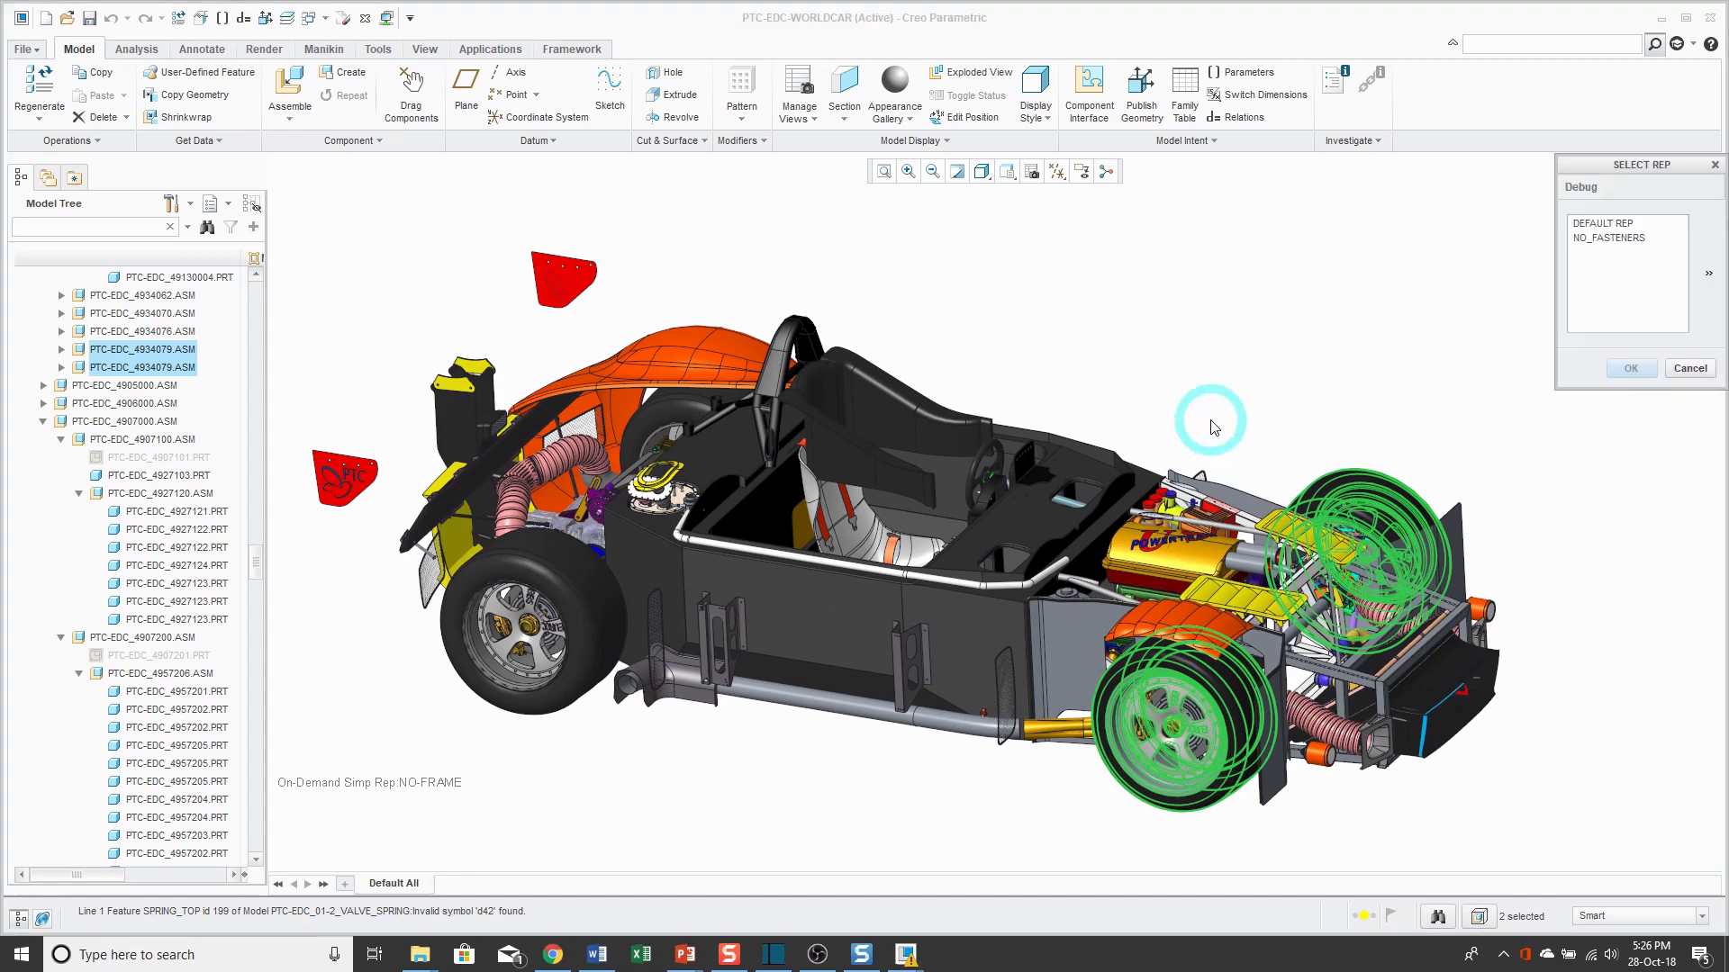
{"action": "left_click", "coordinate": [1613, 240]}
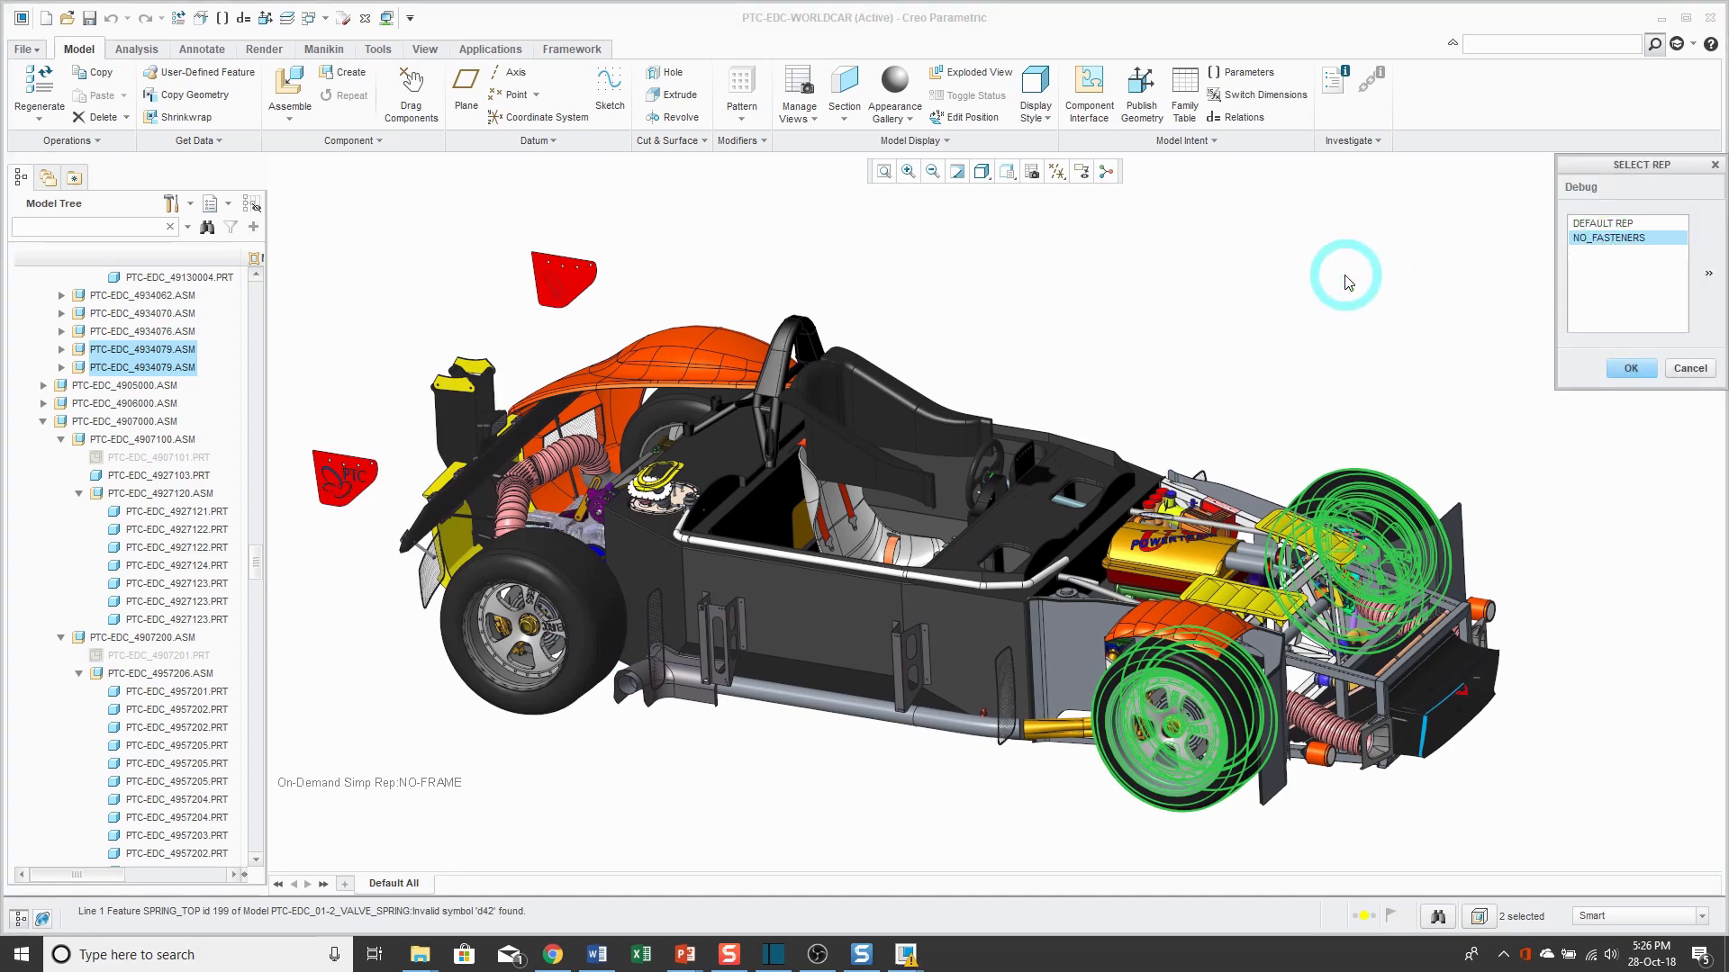
{"action": "left_click", "coordinate": [1630, 369]}
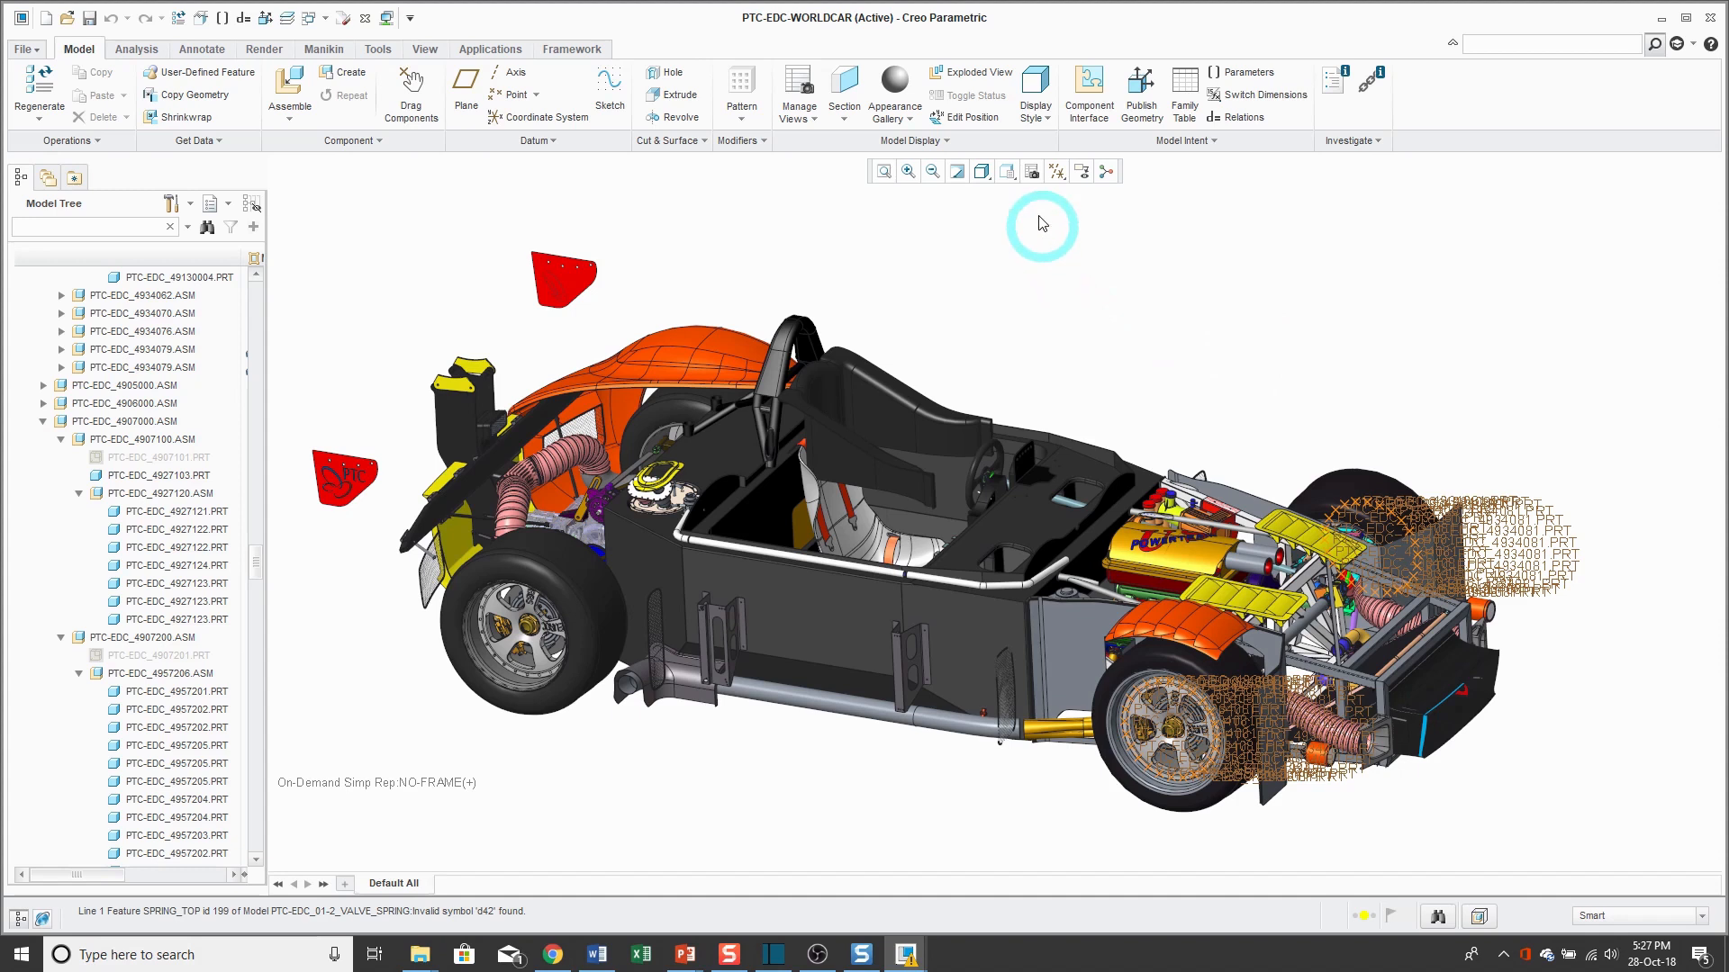
Create a new simplified representation with the default name Rep0001 and widen the component name column in its editor.
{"action": "left_click", "coordinate": [1033, 175]}
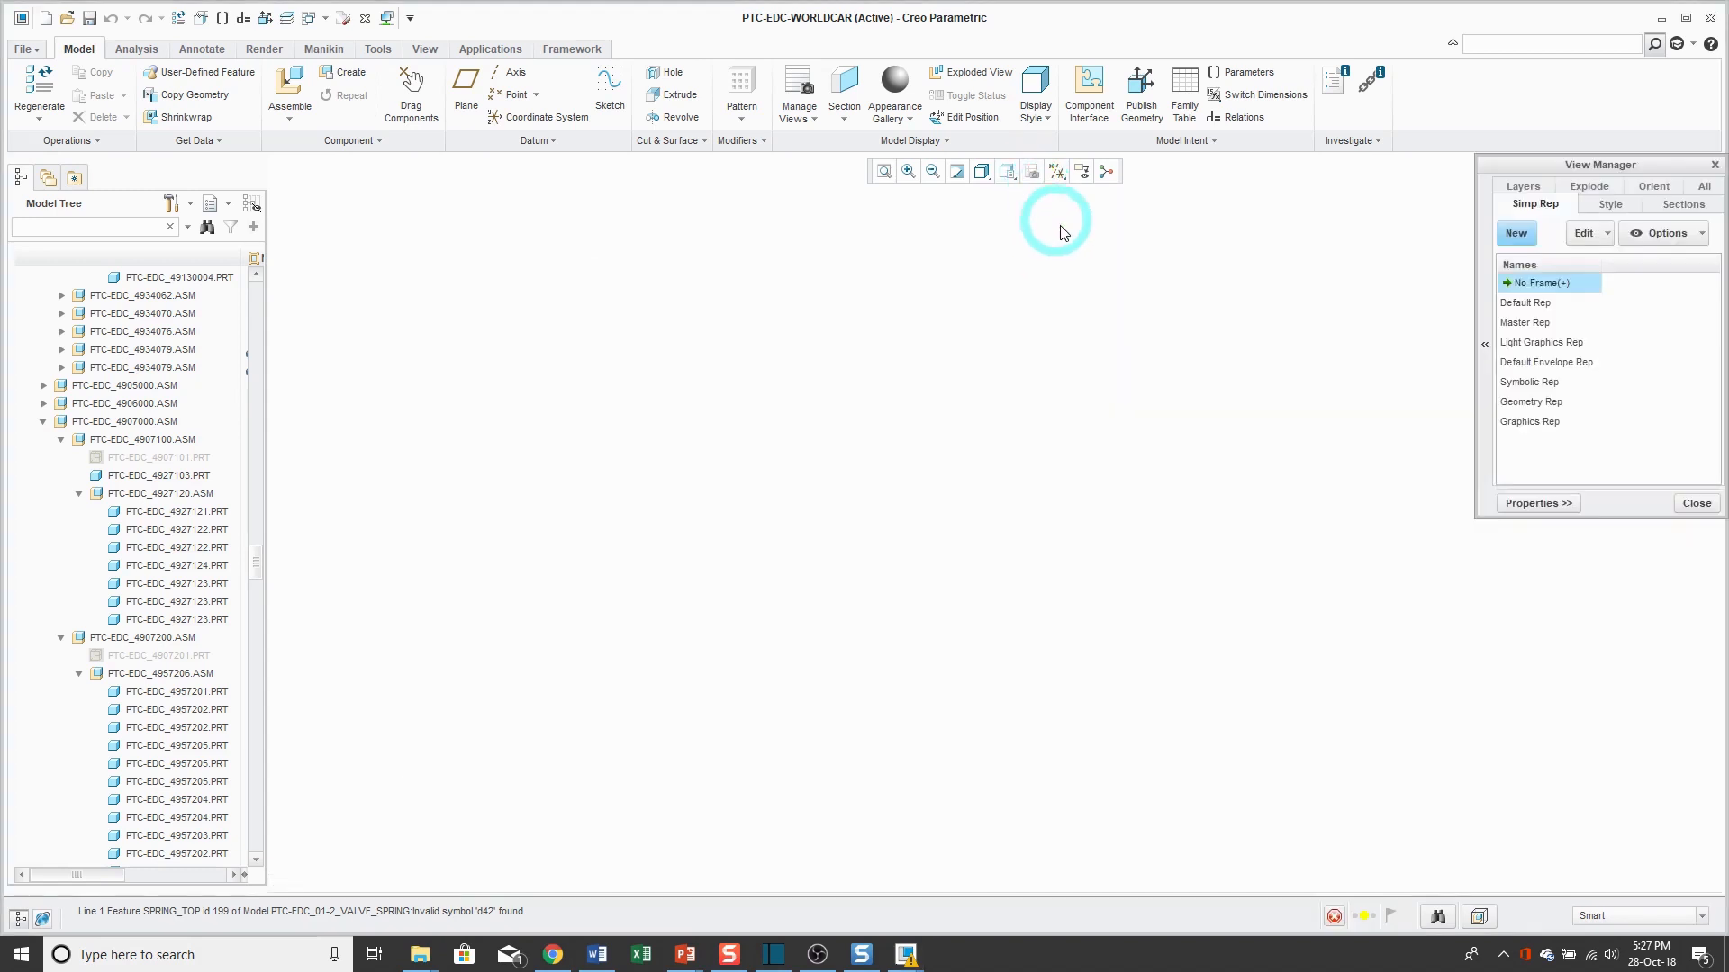
{"action": "left_click", "coordinate": [1516, 234]}
{"action": "left_click", "coordinate": [904, 508]}
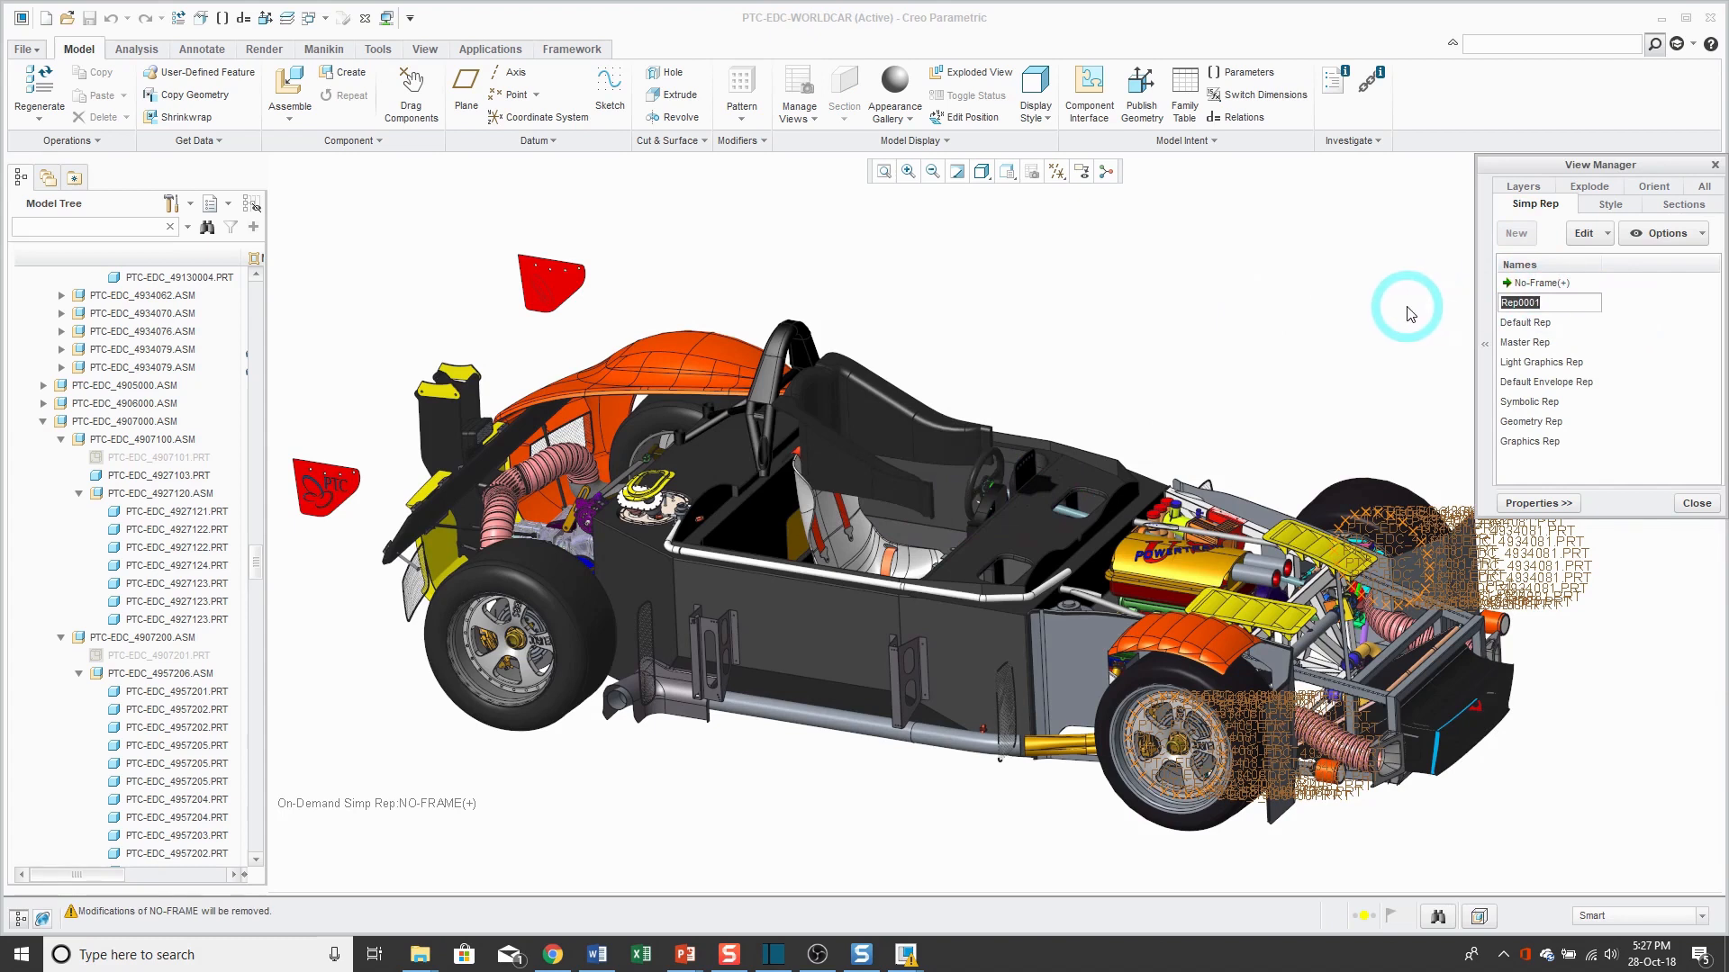
{"action": "key", "text": "Return"}
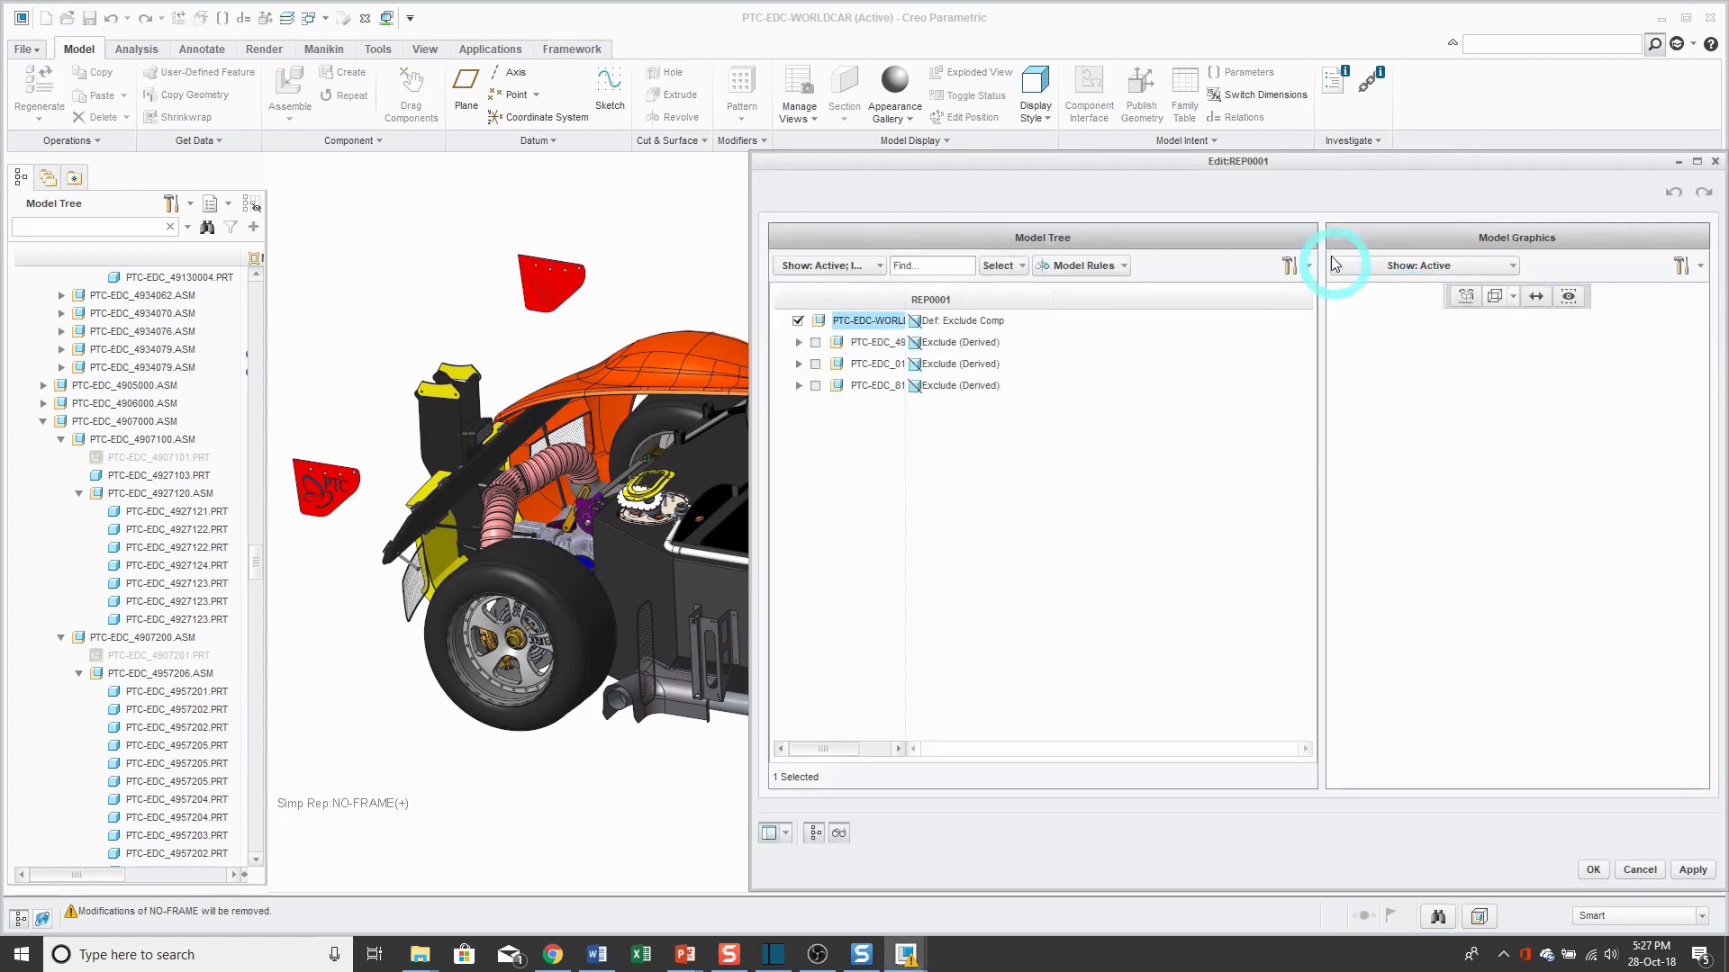
{"action": "left_click_drag", "start_coordinate": [1268, 163], "coordinate": [868, 120]}
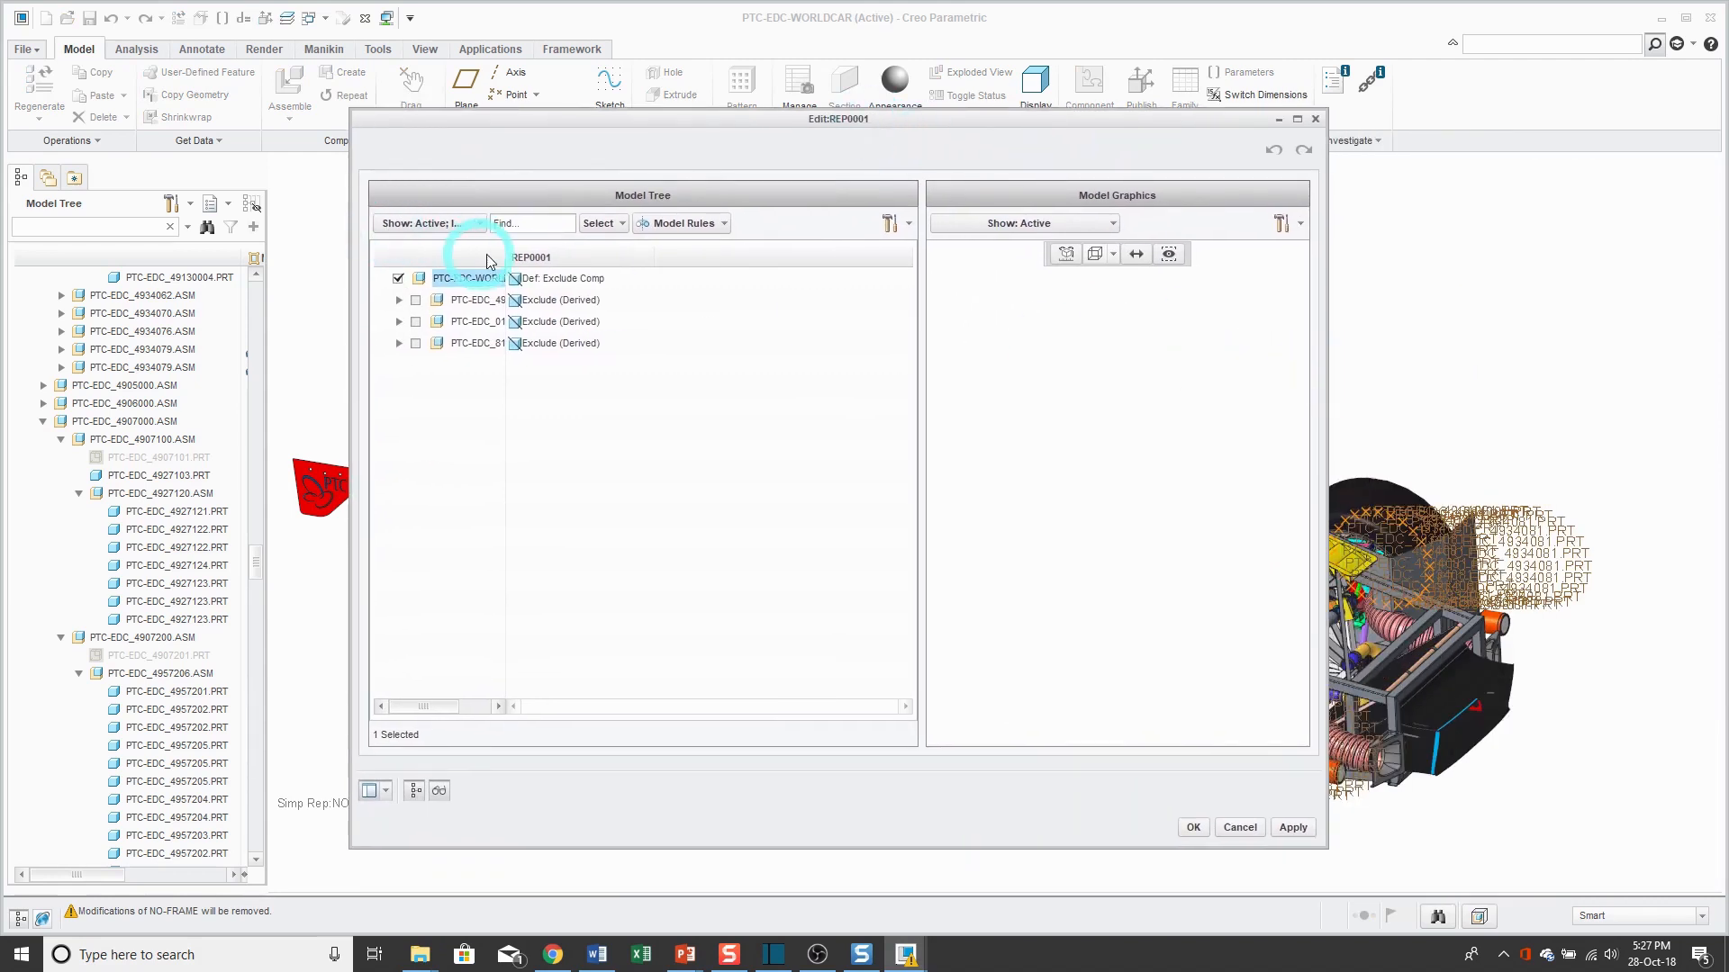
{"action": "left_click_drag", "start_coordinate": [506, 258], "coordinate": [562, 258]}
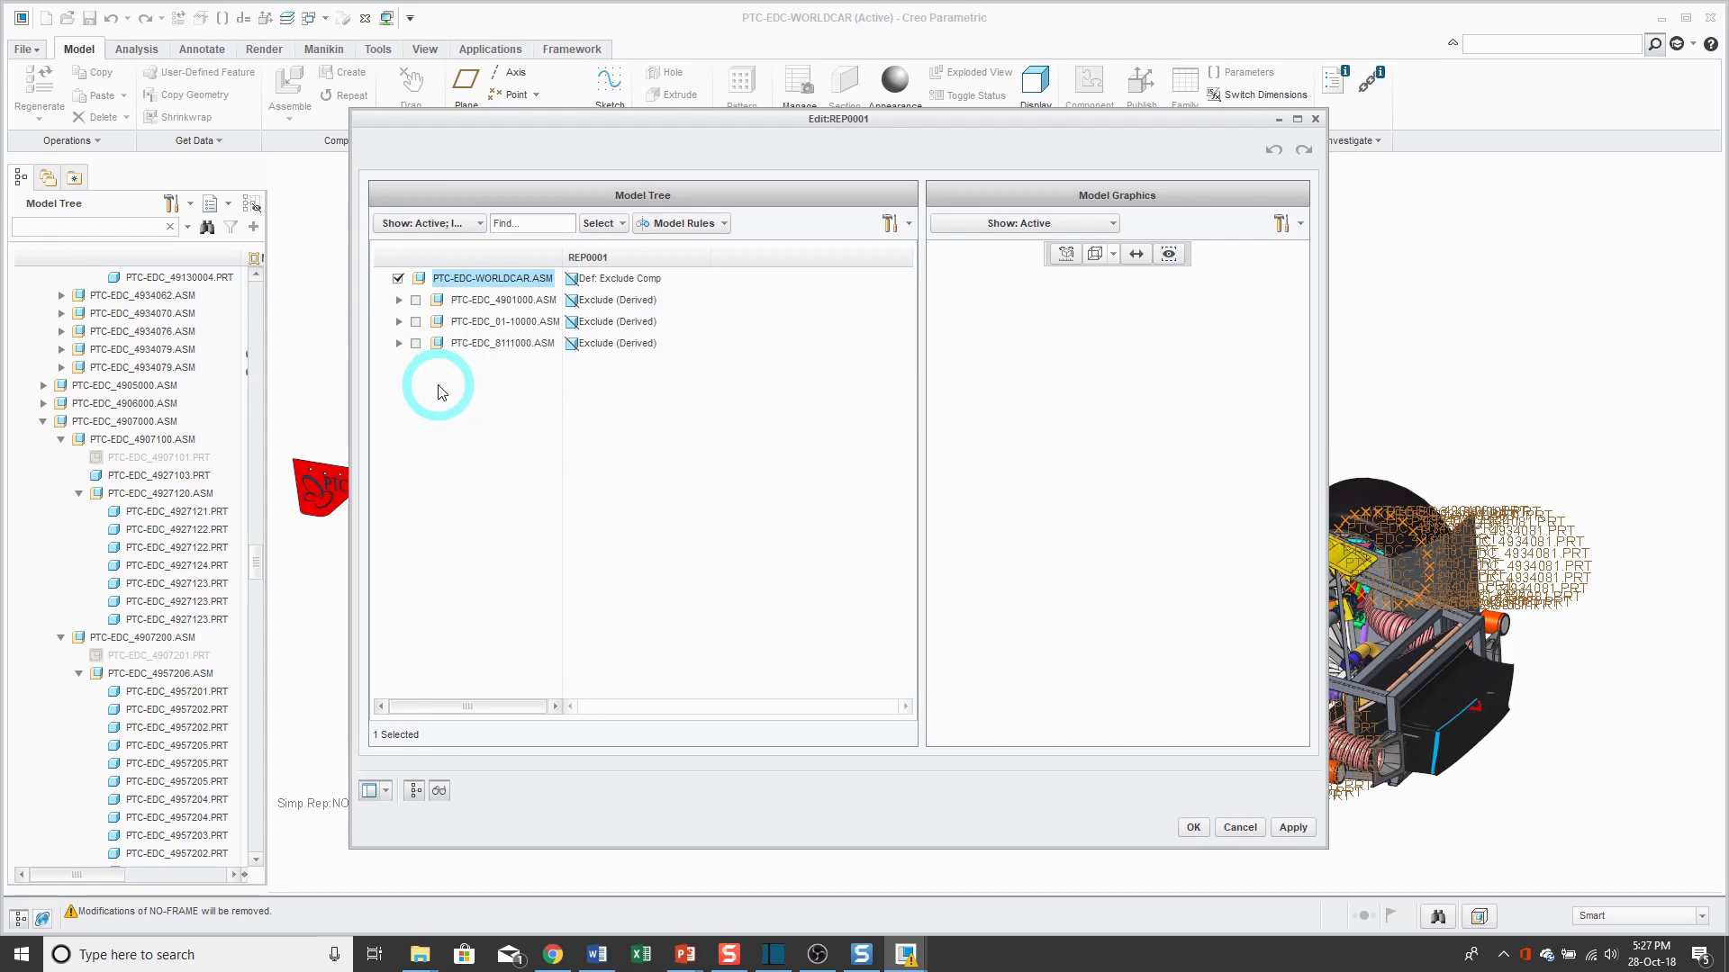
Add a model parameter column named PTC_COMMON_ to the component tree of the representation editor.
{"action": "left_click", "coordinate": [910, 229]}
{"action": "mouse_move", "coordinate": [927, 260]}
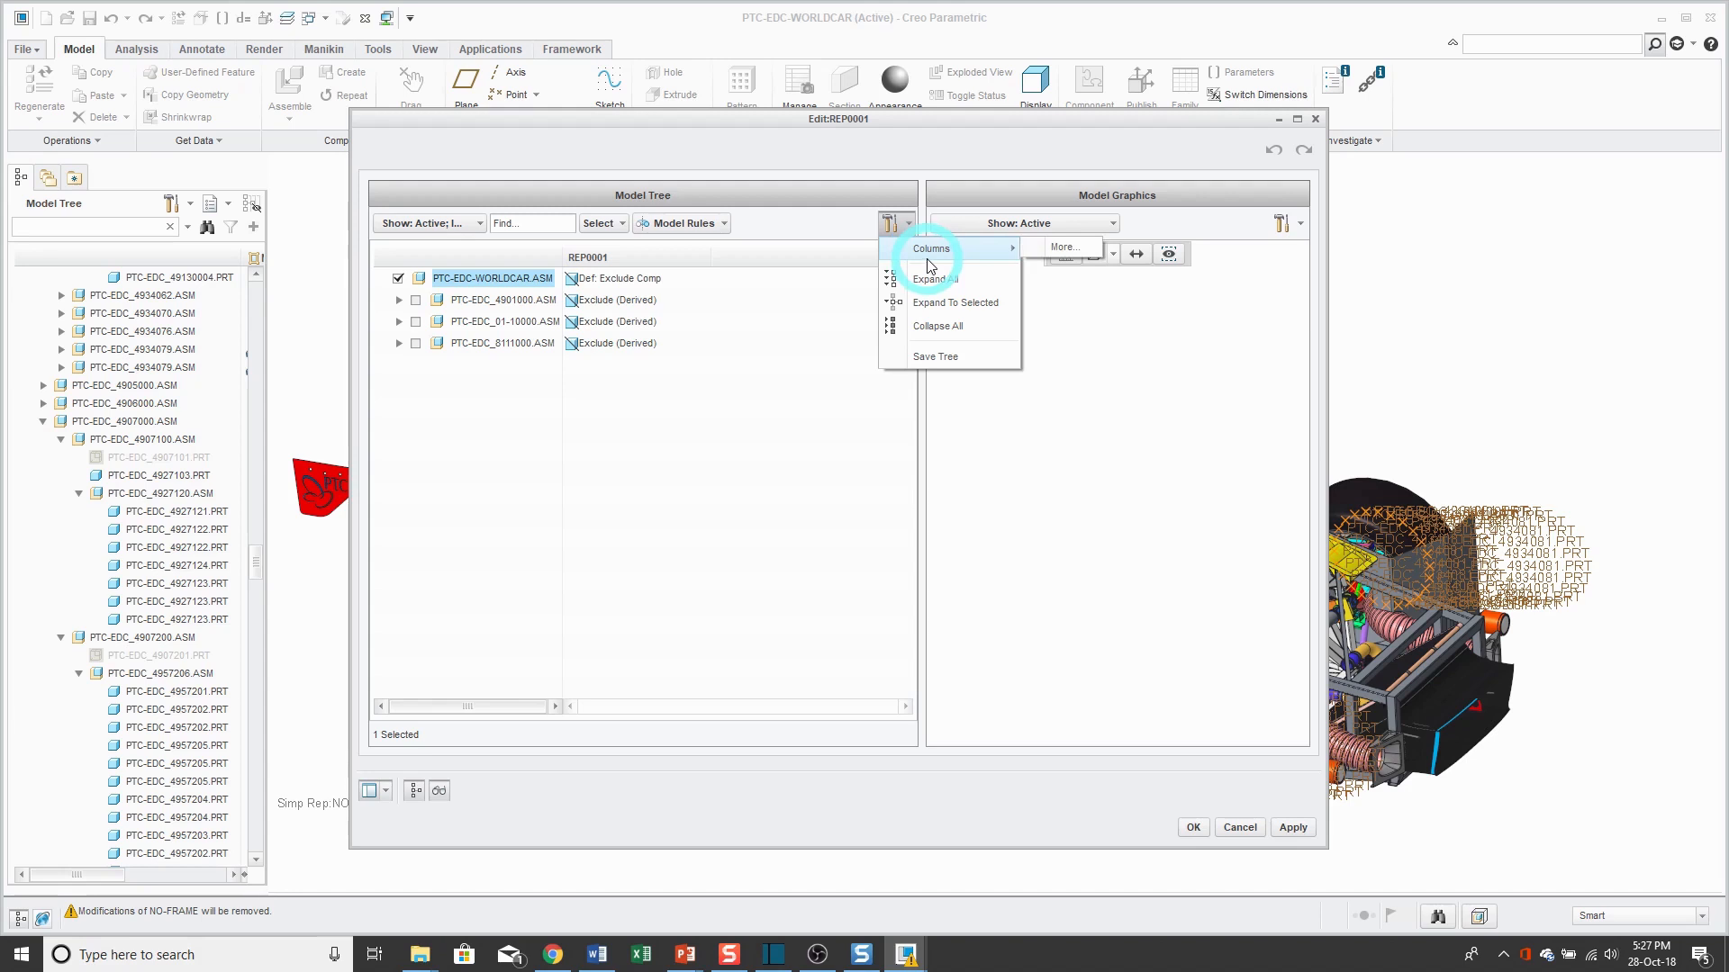
{"action": "left_click", "coordinate": [1072, 249]}
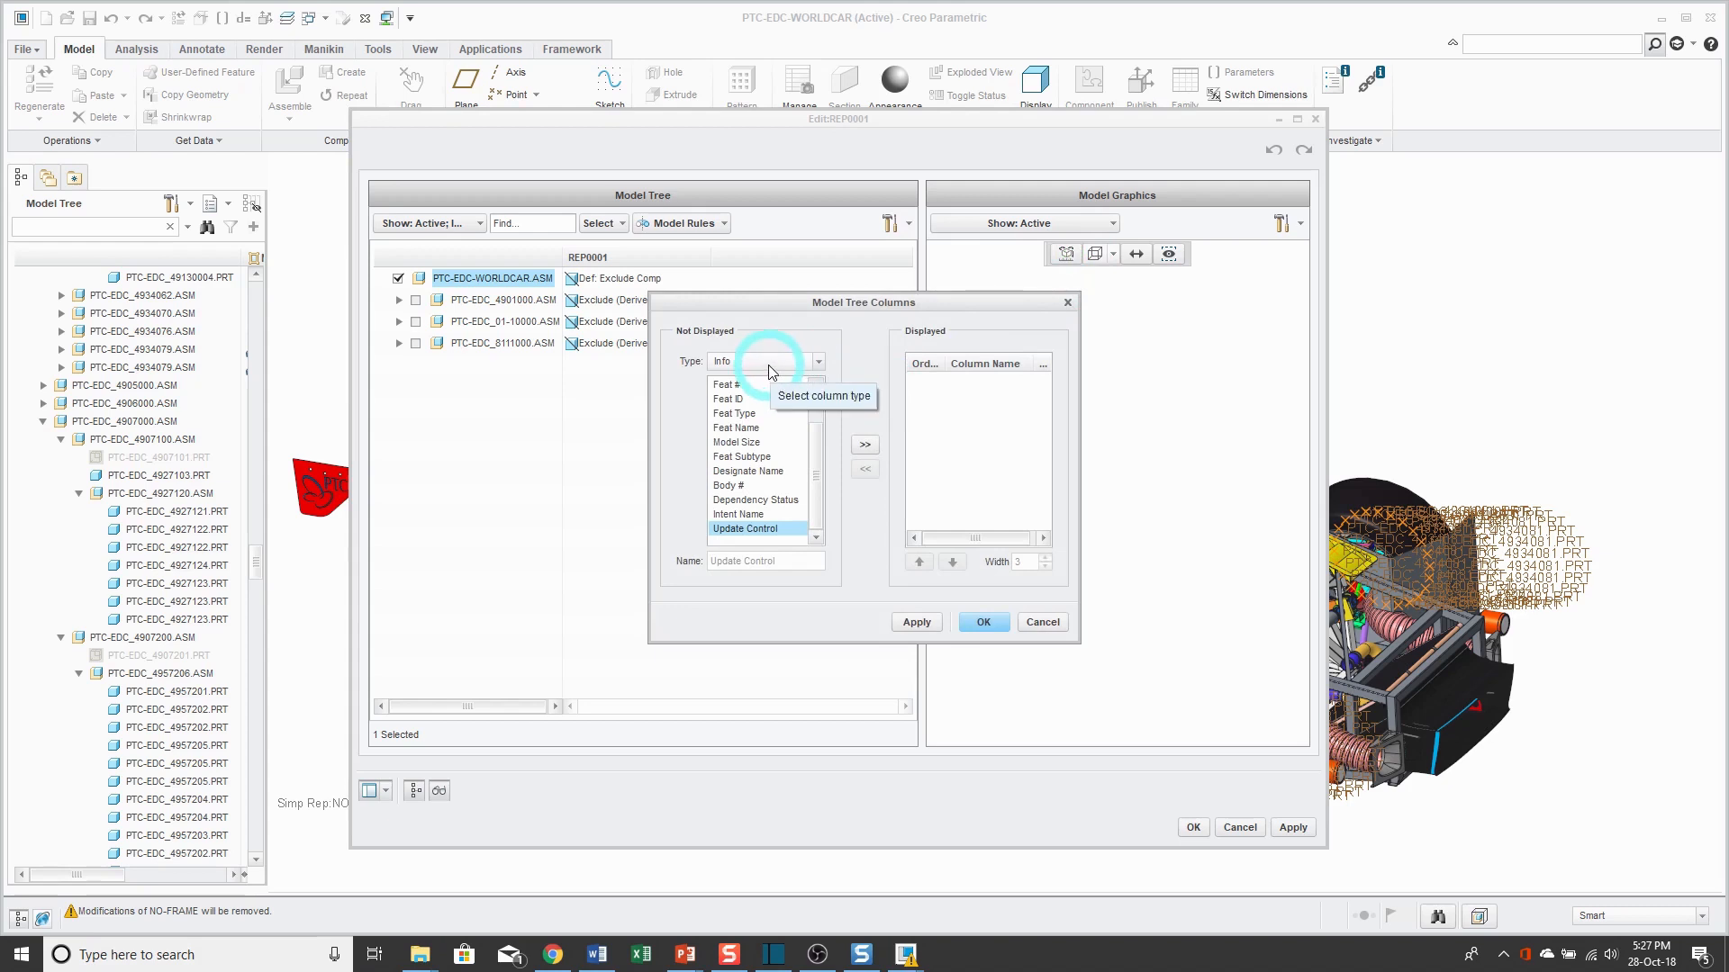
{"action": "left_click", "coordinate": [770, 369]}
{"action": "left_click", "coordinate": [761, 391]}
{"action": "double_click", "coordinate": [750, 560]}
{"action": "type", "text": "PTC_COMMON_"}
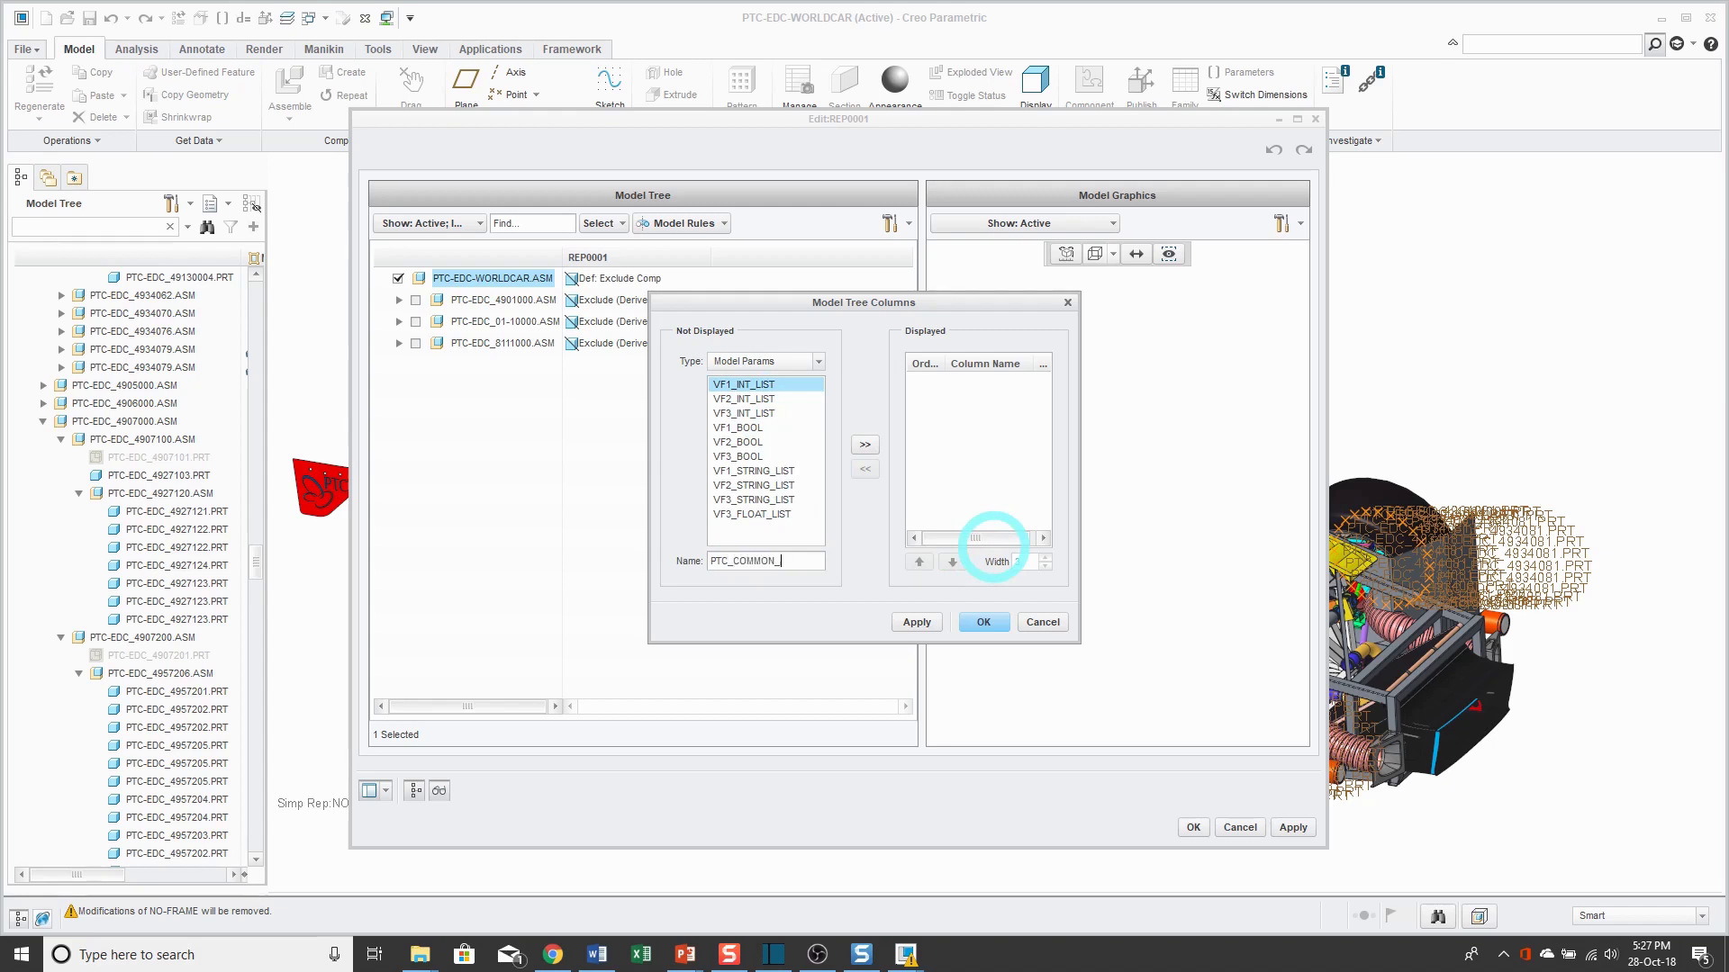
{"action": "left_click", "coordinate": [867, 446]}
{"action": "left_click", "coordinate": [914, 622]}
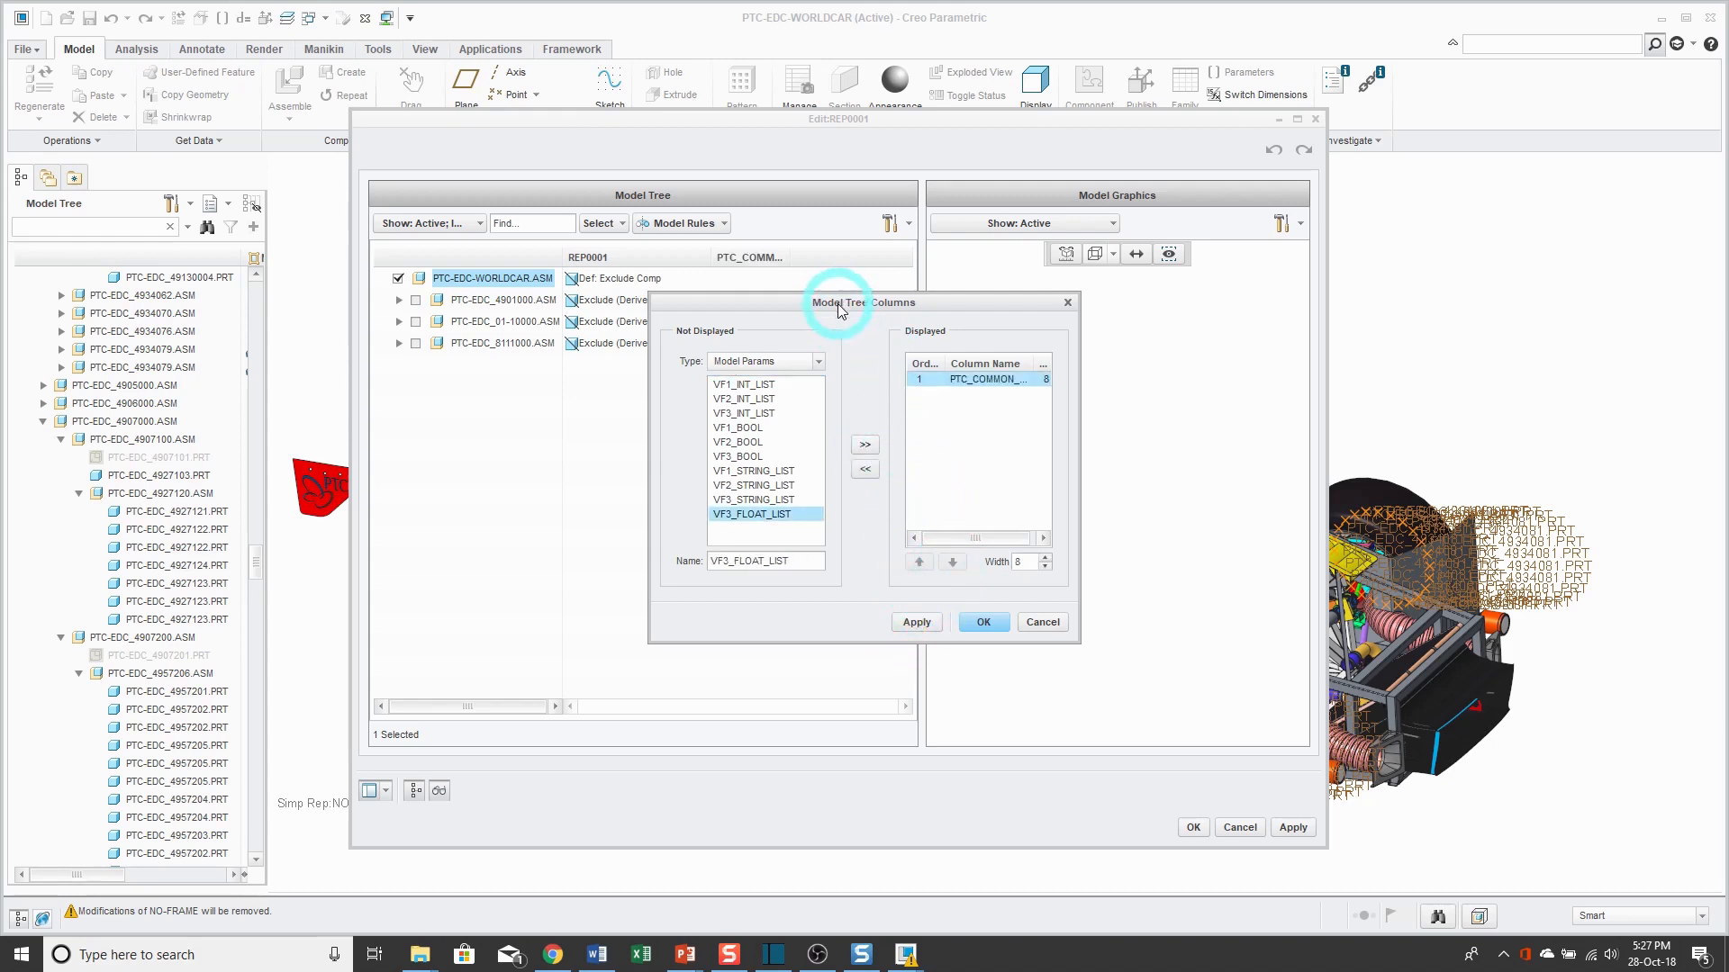
Remove the PTC_COMMON_ parameter column from the displayed tree columns and accept the column settings.
{"action": "left_click_drag", "start_coordinate": [837, 303], "coordinate": [1043, 349]}
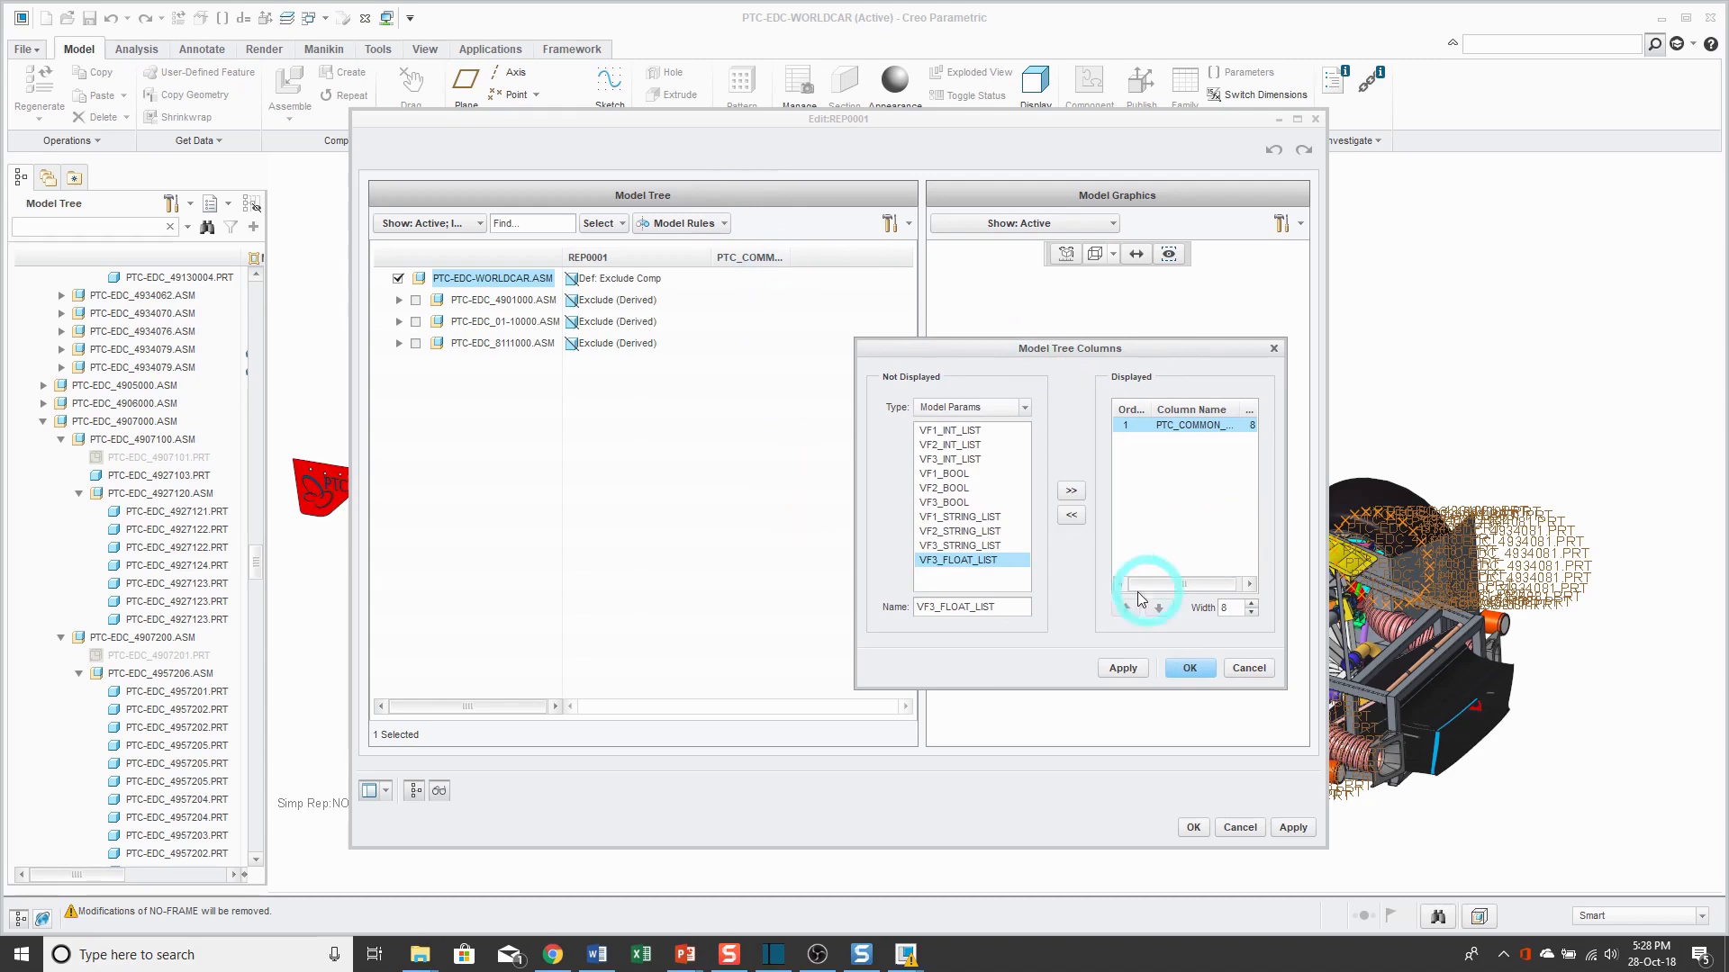
{"action": "left_click", "coordinate": [1071, 515]}
{"action": "left_click", "coordinate": [1190, 668]}
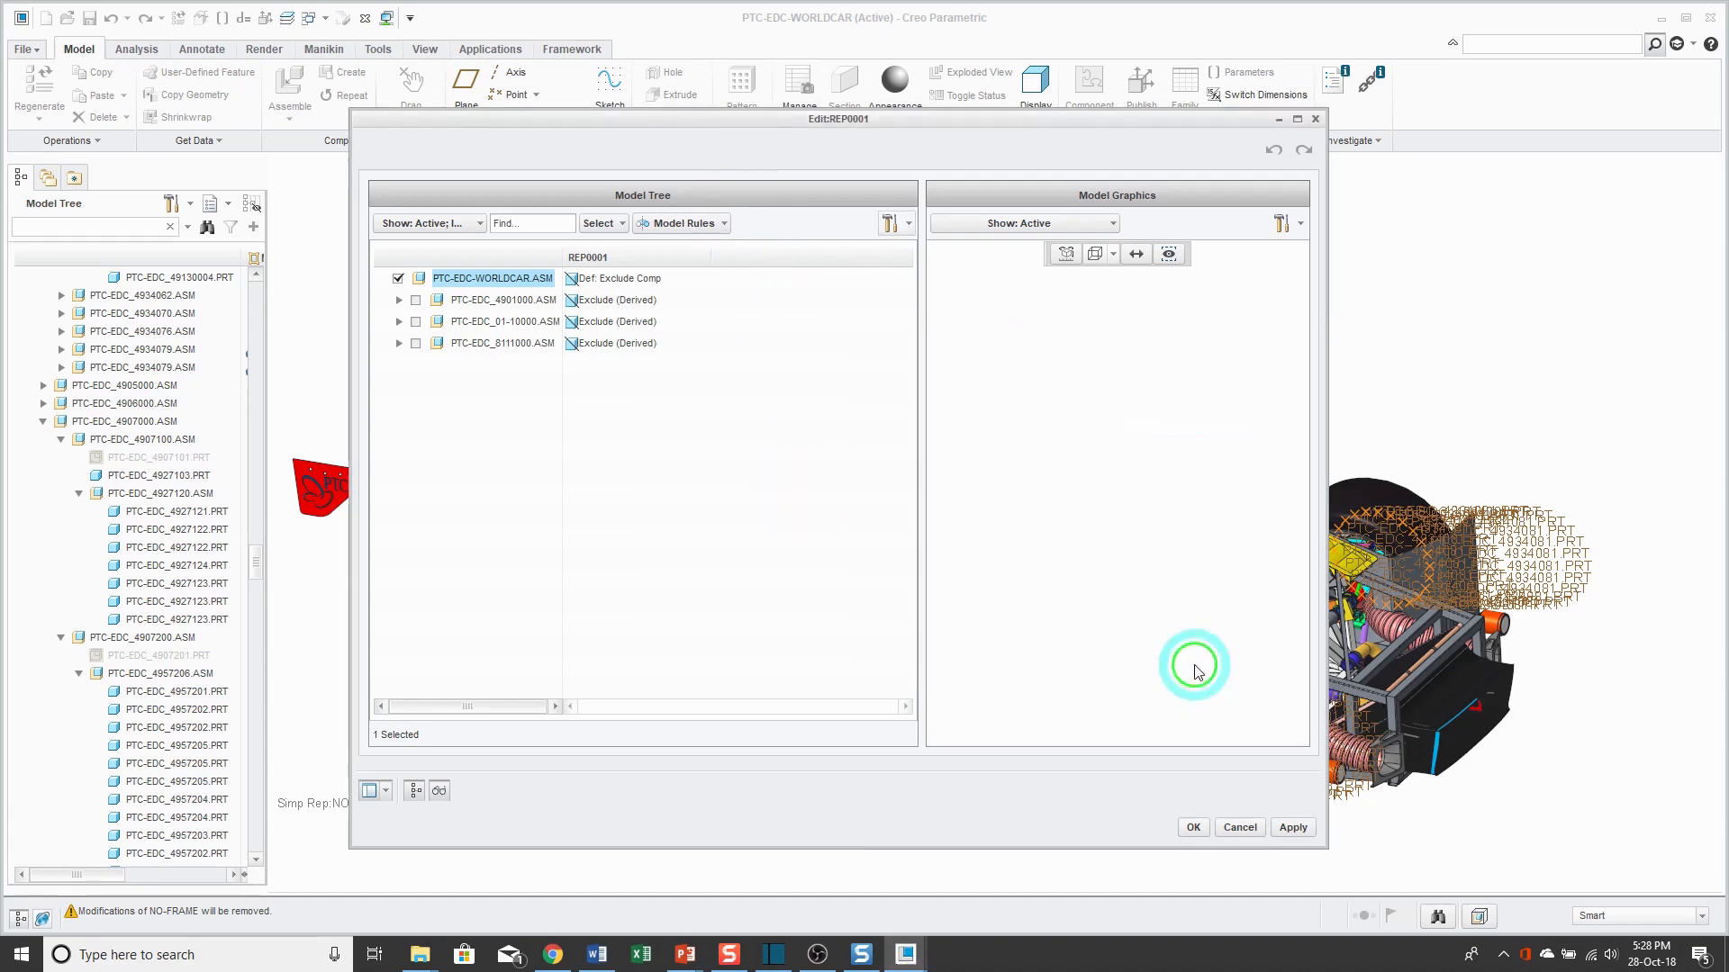
Set the default representation of PTC-EDC-WORLDCAR.ASM in Rep0001 to Graphics Rep.
{"action": "left_click_drag", "start_coordinate": [565, 254], "coordinate": [589, 257]}
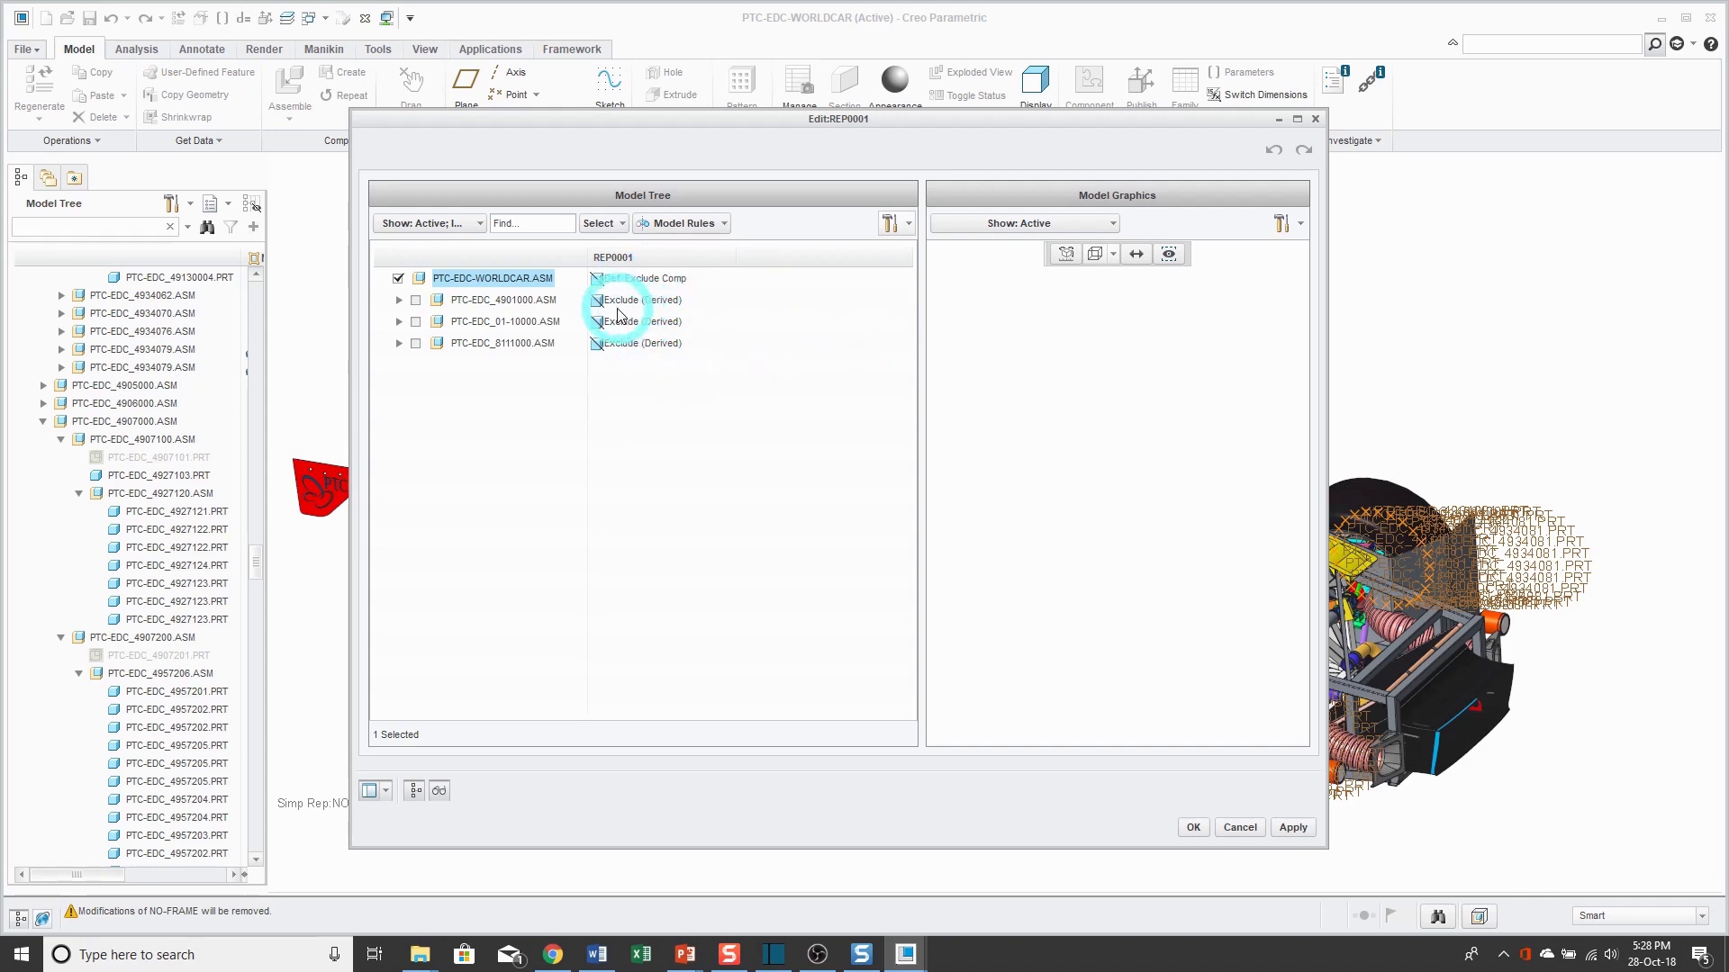
{"action": "left_click", "coordinate": [680, 282]}
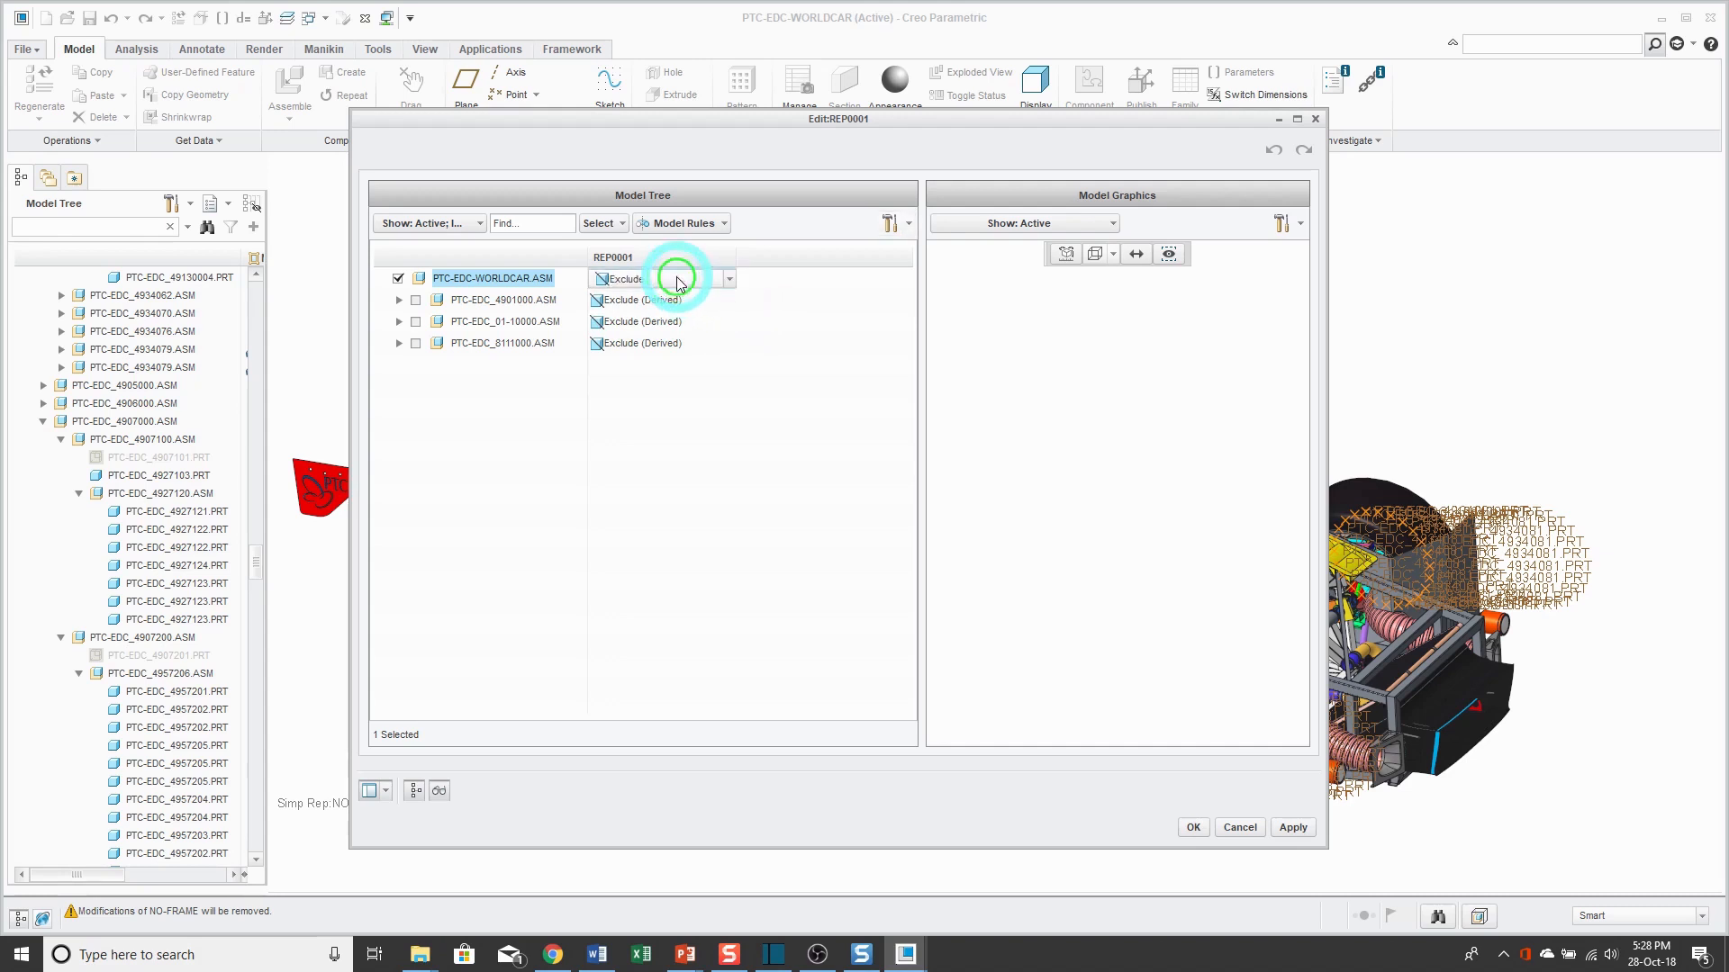
{"action": "left_click", "coordinate": [730, 281]}
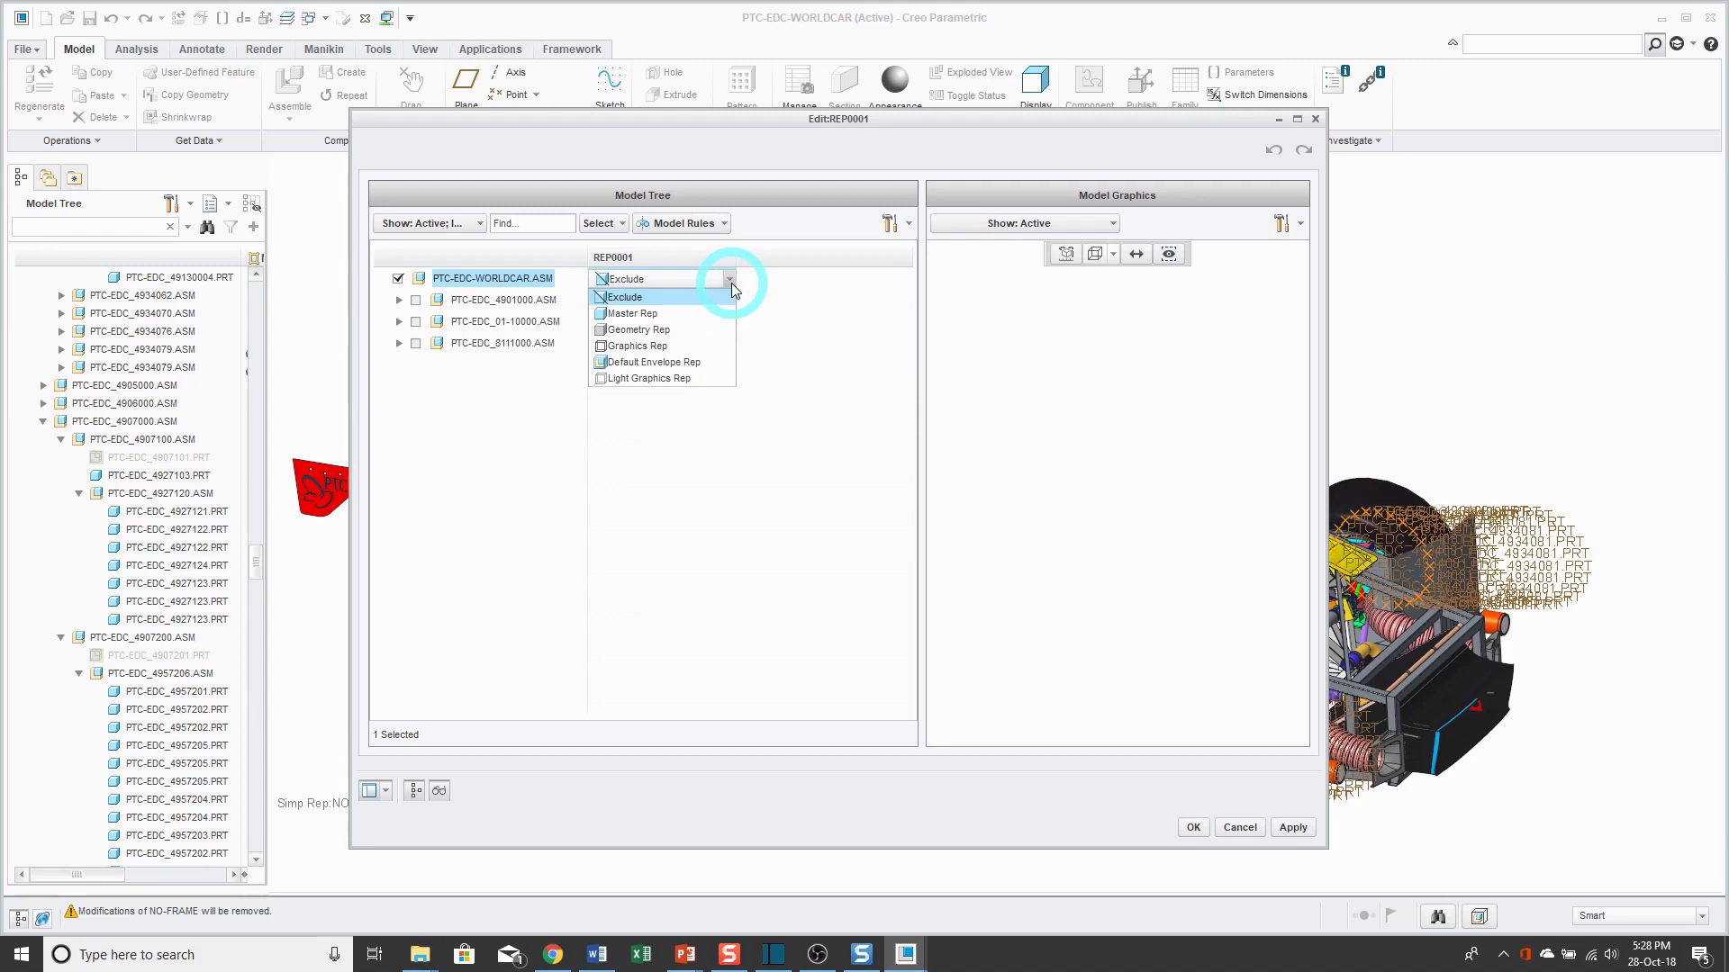
{"action": "left_click", "coordinate": [644, 348]}
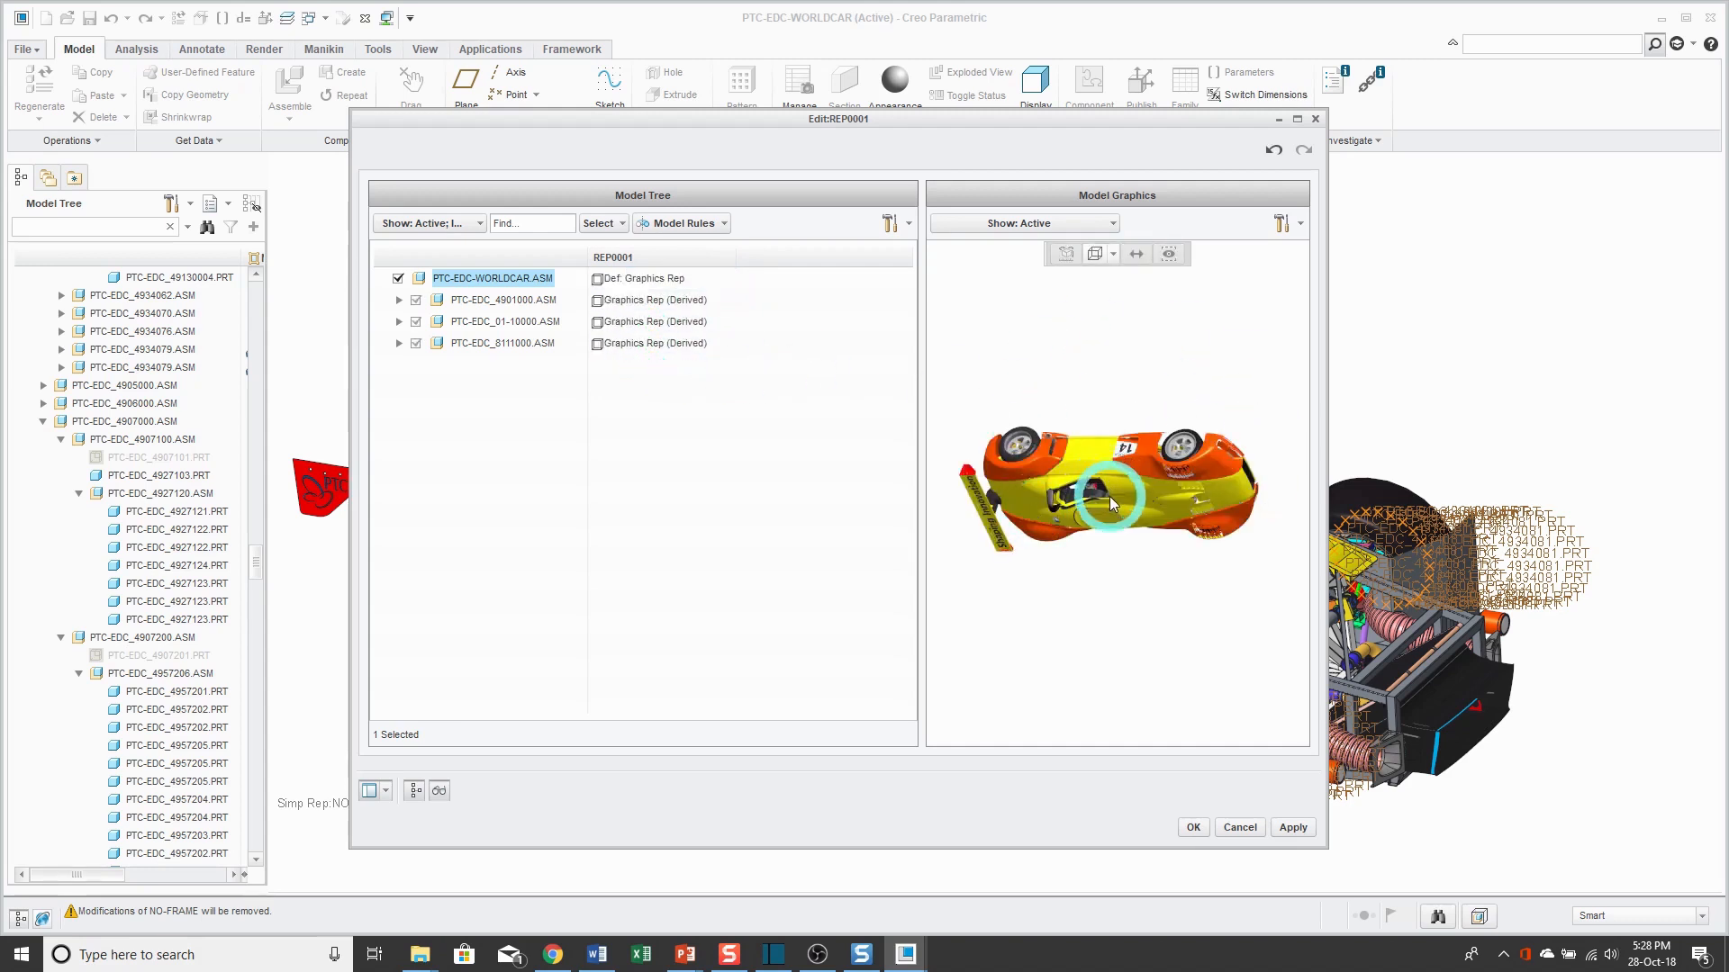
Exclude four body panels from Rep0001: the side panel, the cockpit surround, the panel above the front wheel and the front body shell.
{"action": "middle_click_drag", "start_coordinate": [1107, 511], "coordinate": [1068, 398]}
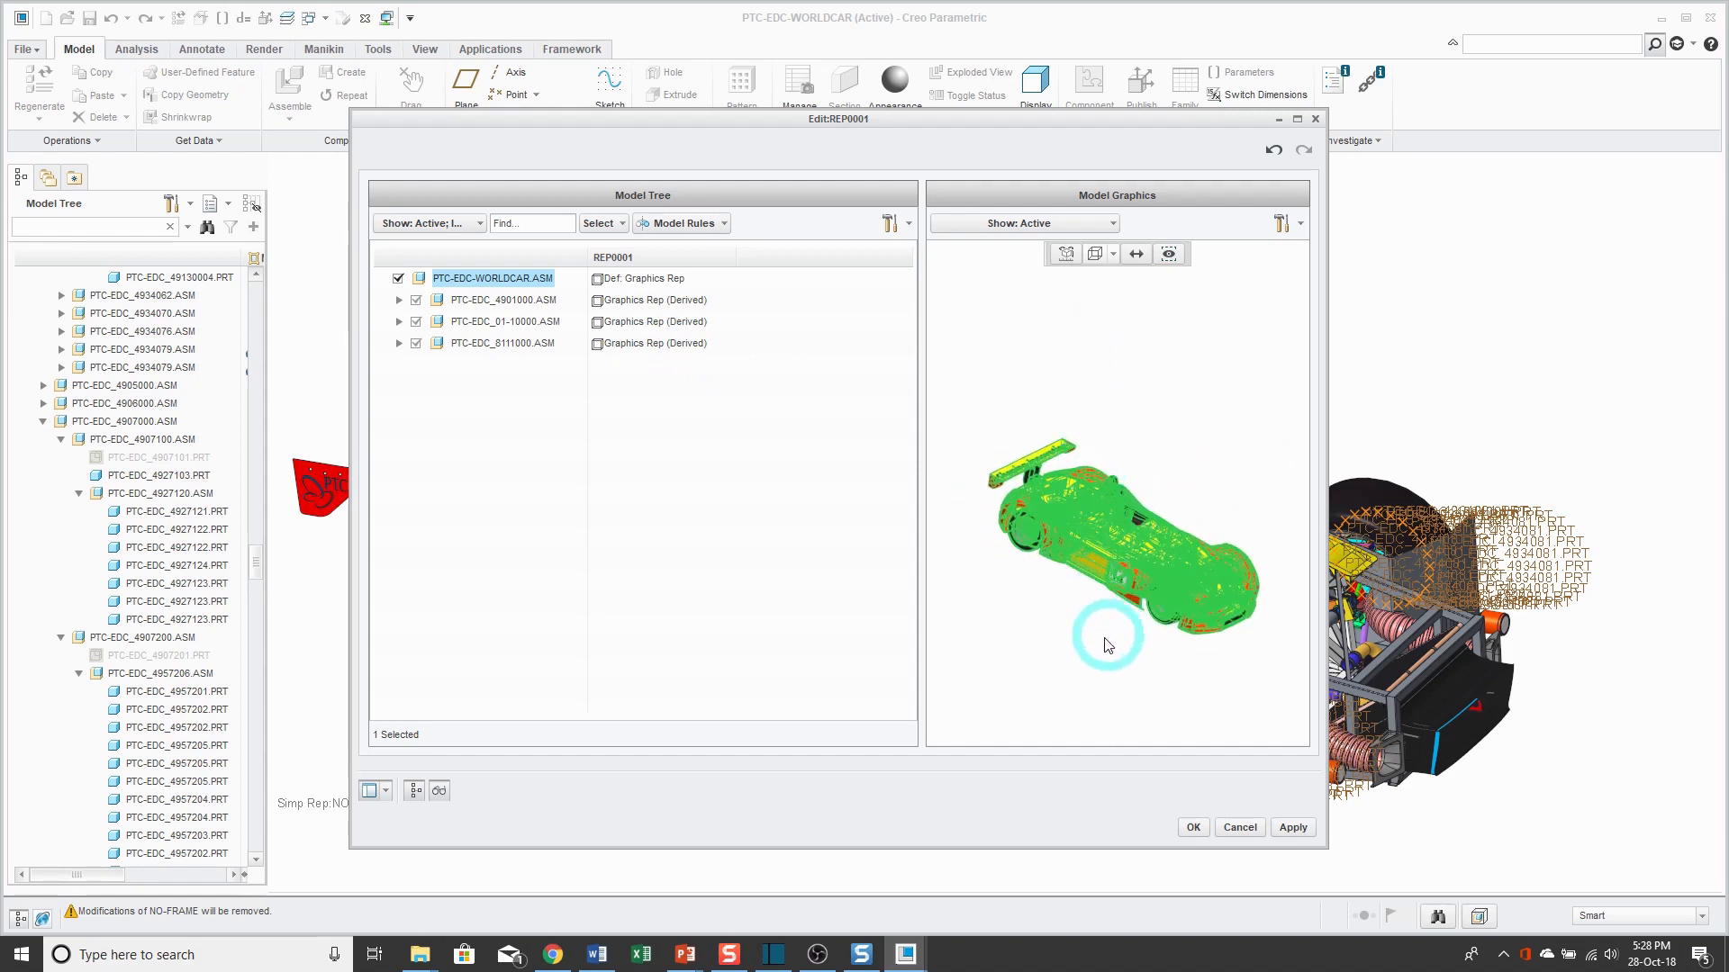
{"action": "left_click", "coordinate": [1130, 606]}
{"action": "scroll", "coordinate": [1132, 609], "scroll_direction": "up", "scroll_amount": 5}
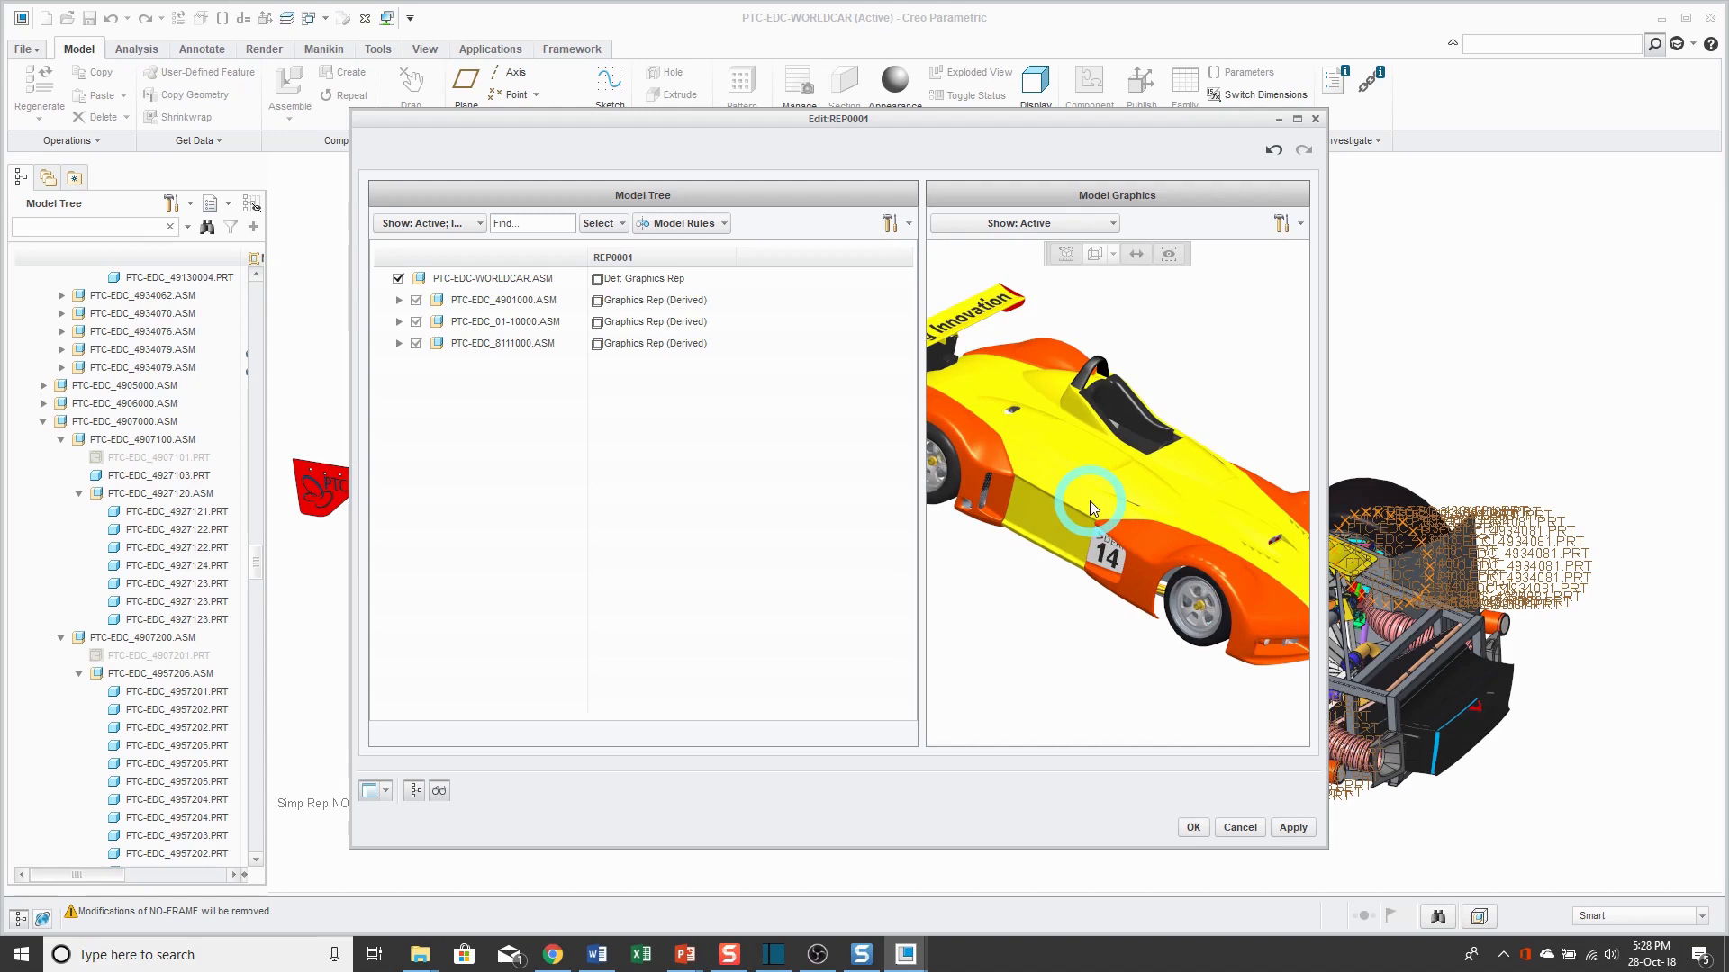
{"action": "left_click", "coordinate": [1062, 526]}
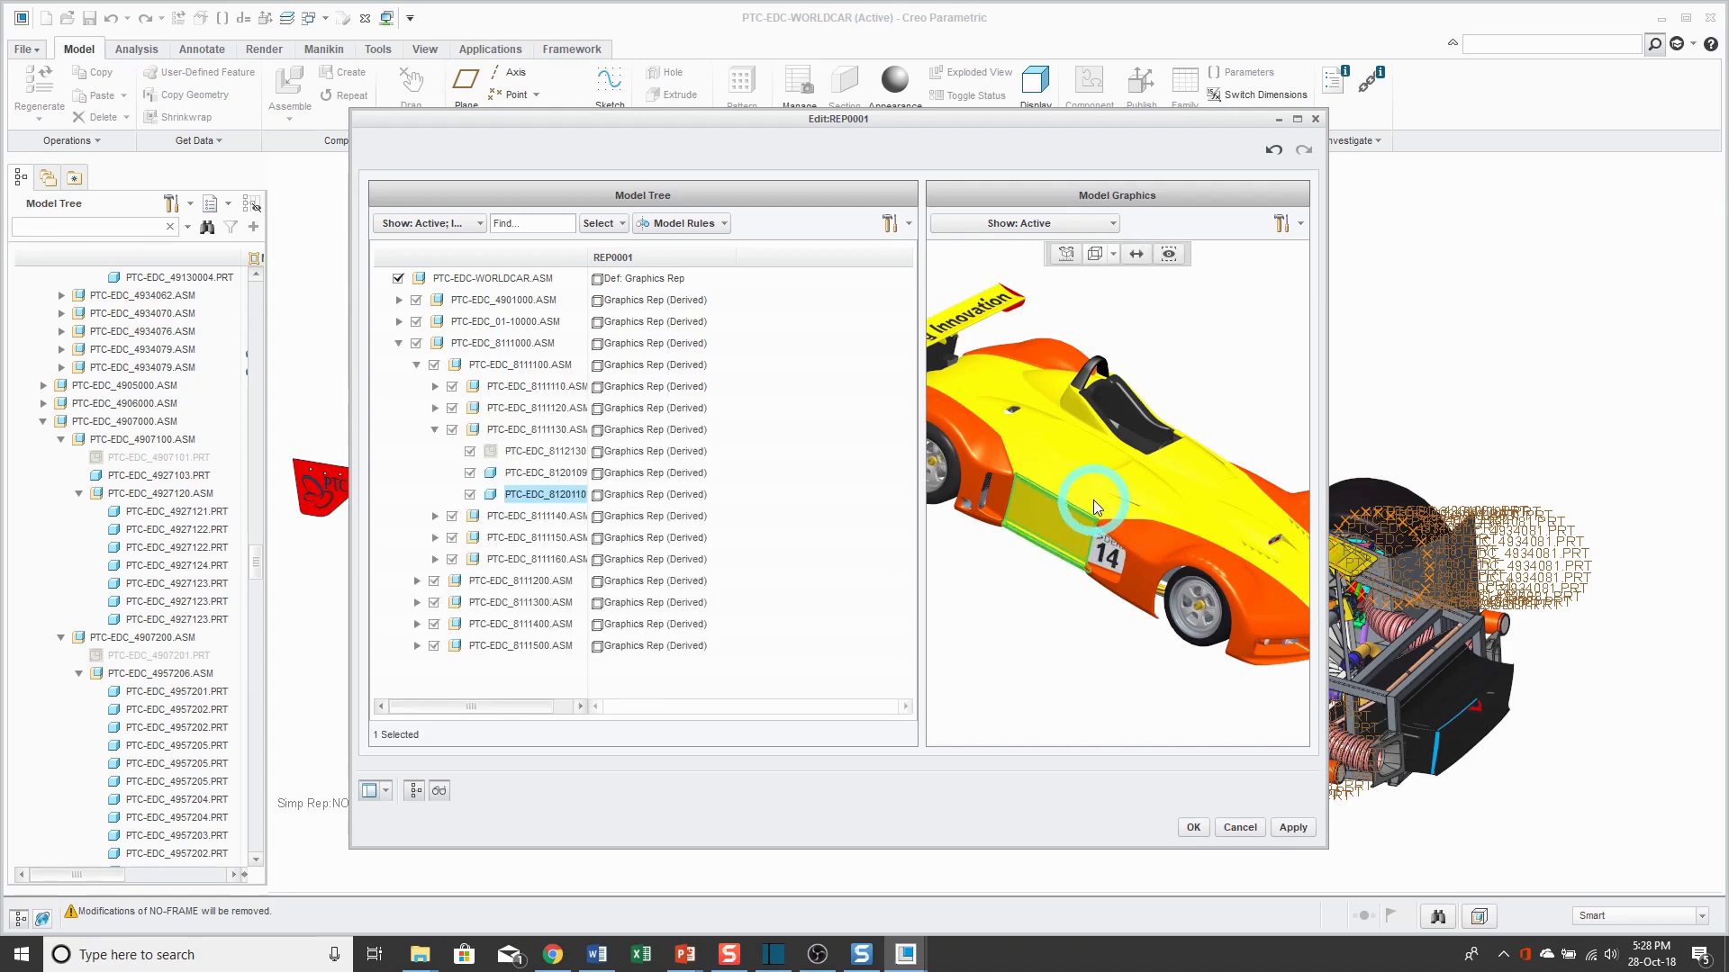
{"action": "left_click", "coordinate": [1093, 500], "text": "ctrl"}
{"action": "left_click", "coordinate": [1077, 506], "text": "ctrl"}
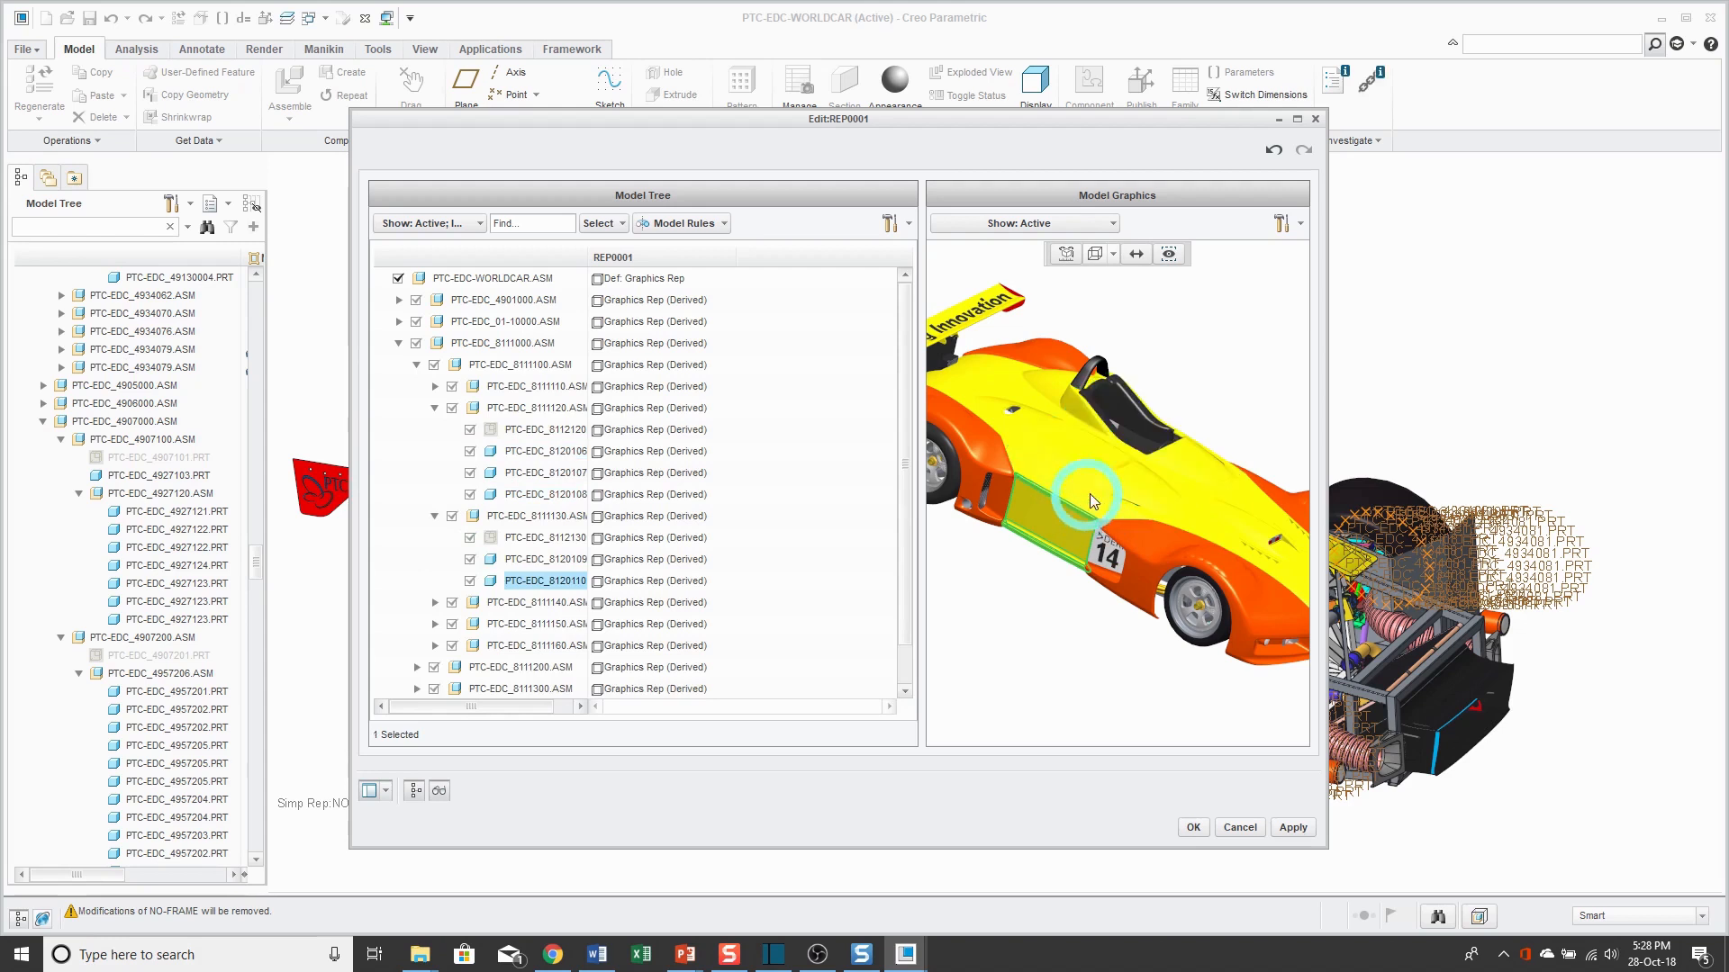
{"action": "left_click", "coordinate": [1118, 491], "text": "ctrl"}
{"action": "left_click", "coordinate": [1230, 571], "text": "ctrl"}
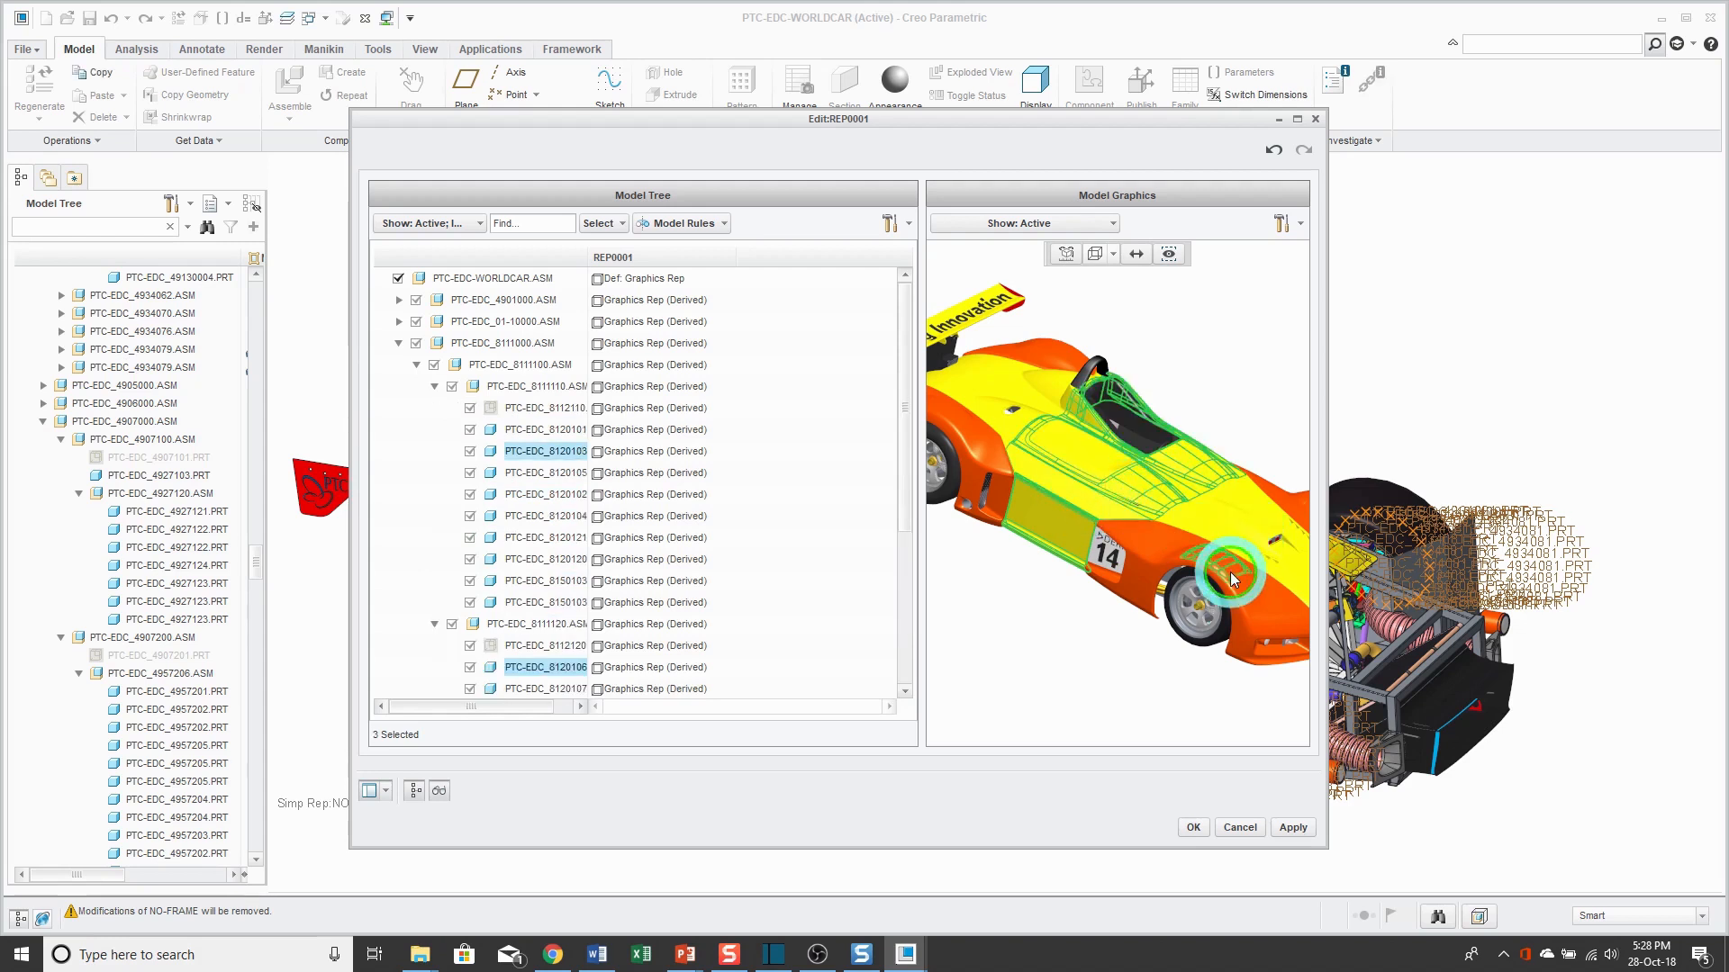
{"action": "left_click", "coordinate": [1253, 609], "text": "ctrl"}
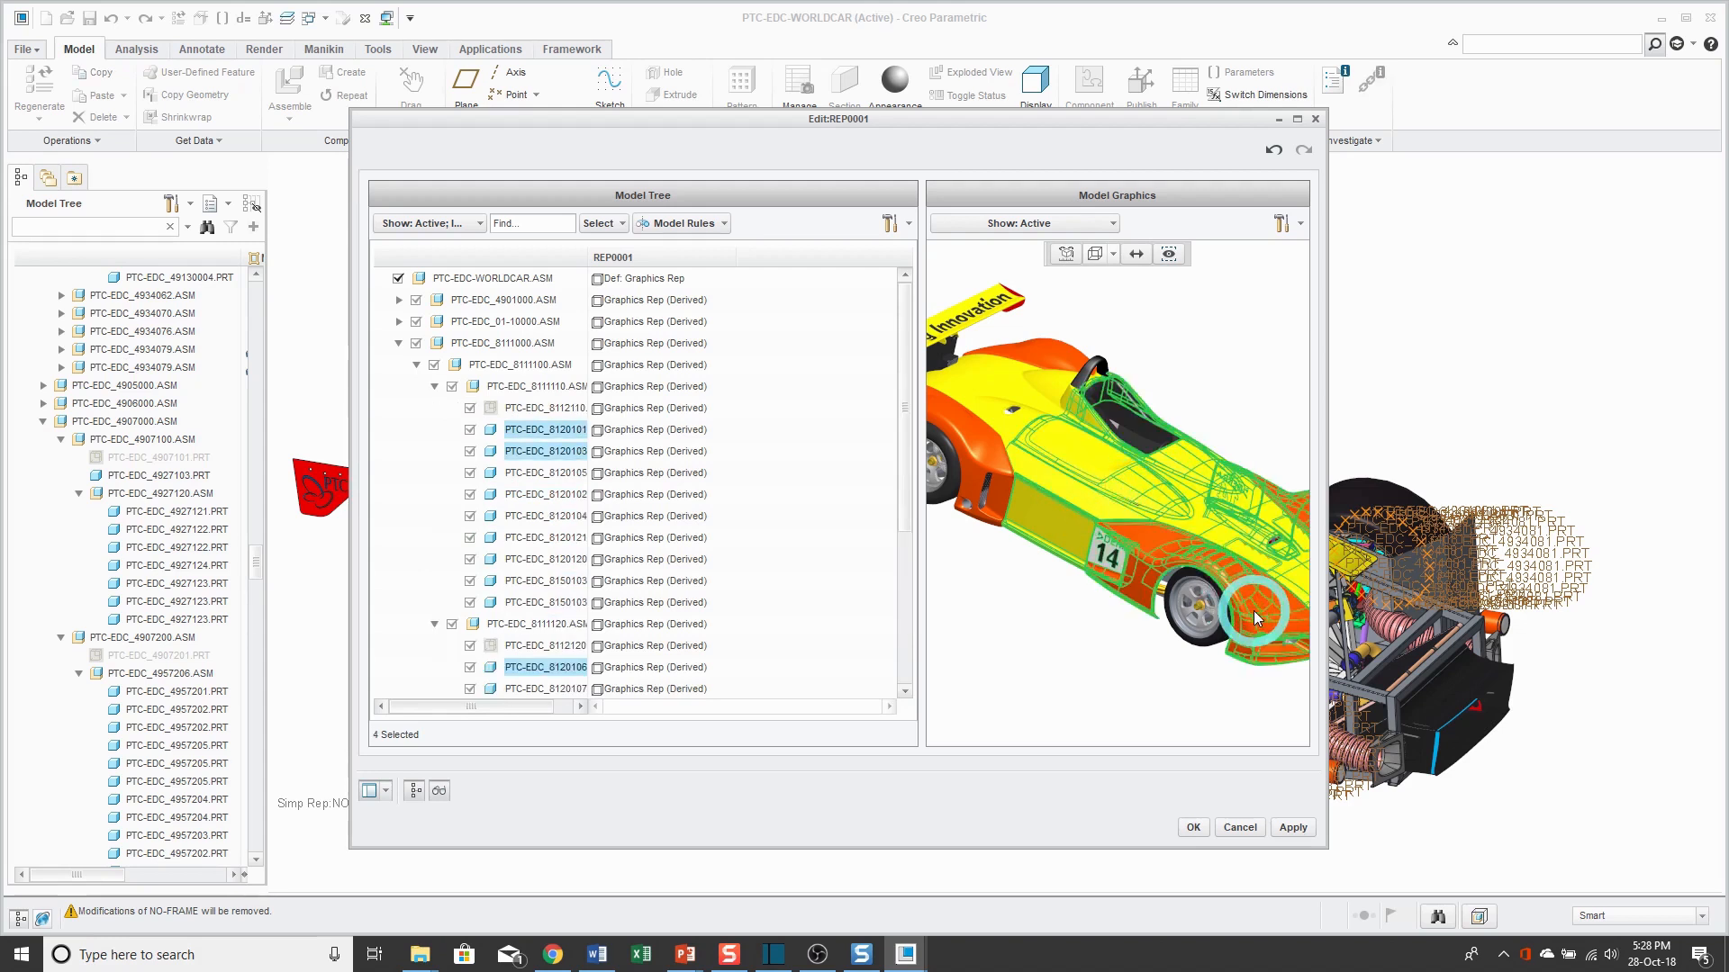
{"action": "right_click", "coordinate": [559, 430]}
{"action": "left_click", "coordinate": [619, 435]}
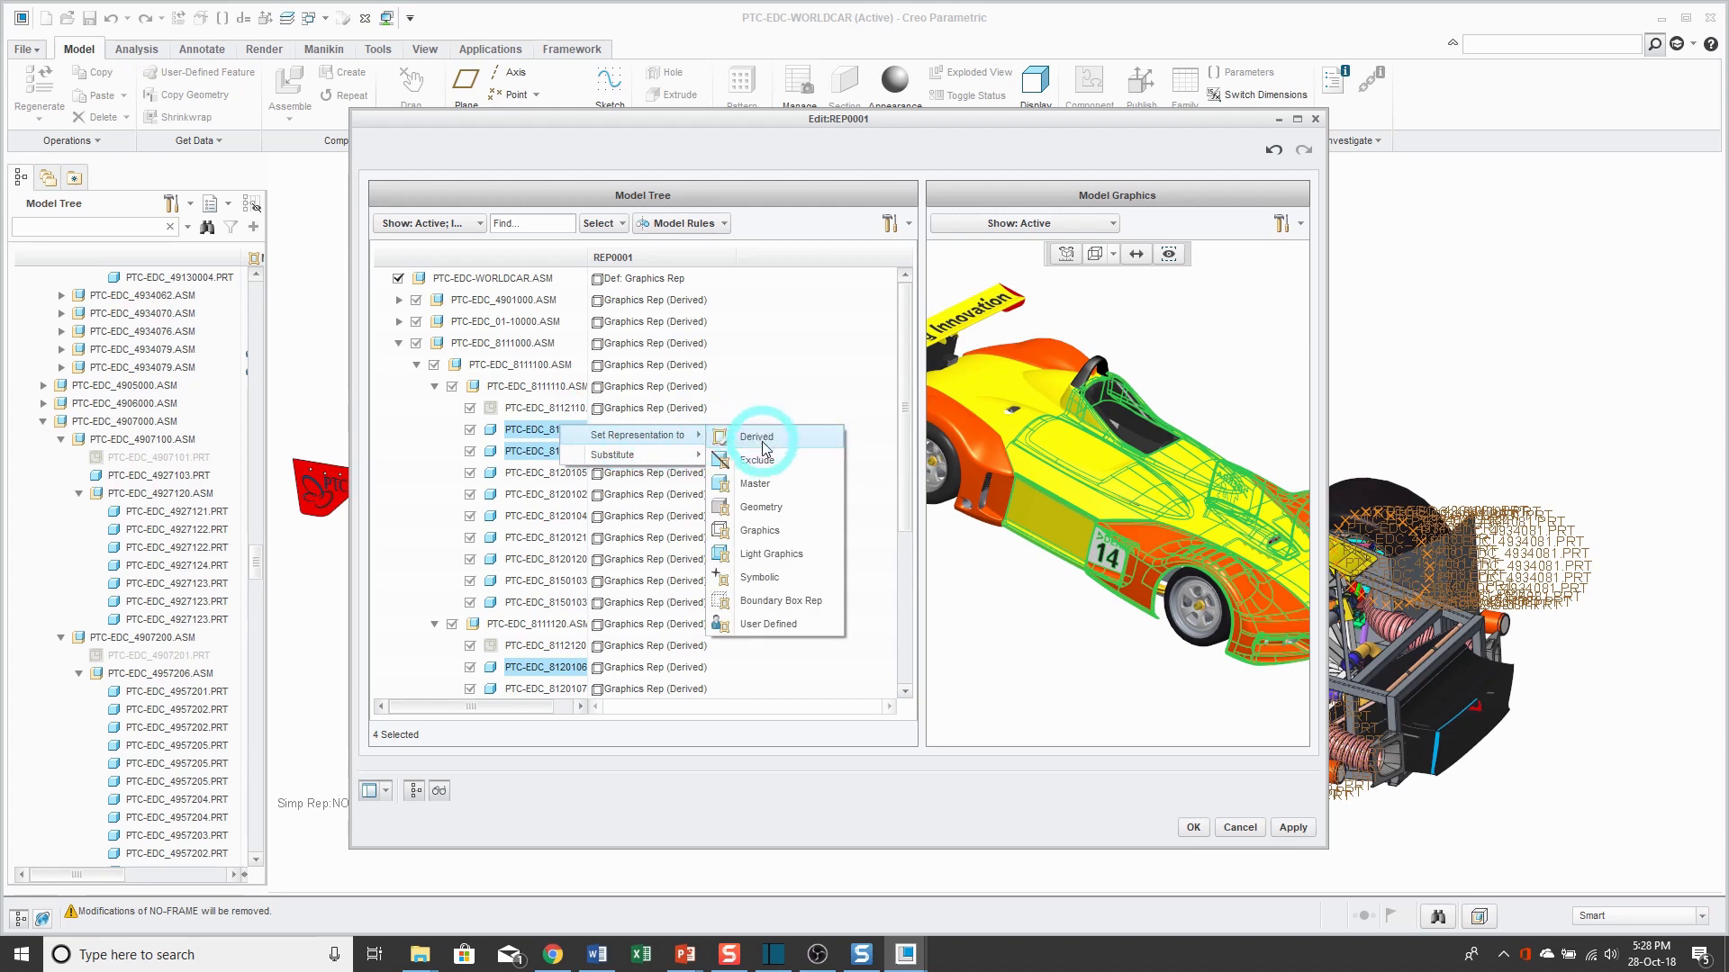
{"action": "left_click", "coordinate": [764, 486]}
{"action": "left_click", "coordinate": [757, 460]}
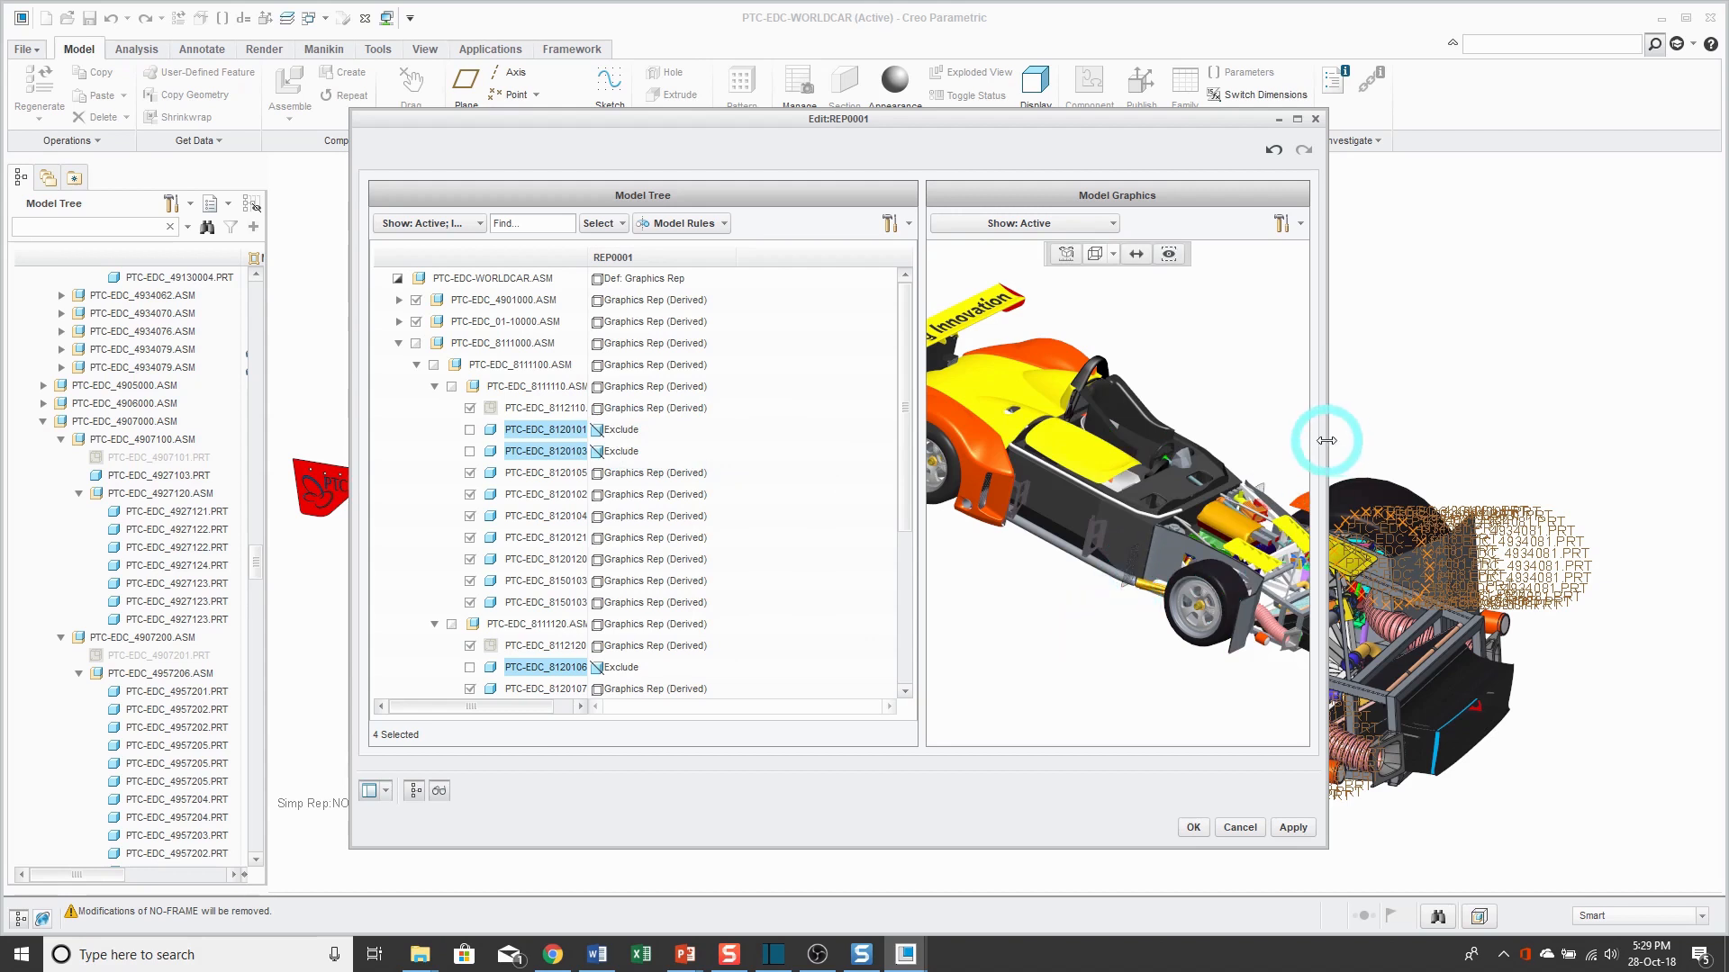
Widen the Rep0001 editor window and enlarge its model graphics area.
{"action": "left_click_drag", "start_coordinate": [1326, 448], "coordinate": [1579, 448]}
{"action": "left_click", "coordinate": [1100, 486]}
{"action": "left_click_drag", "start_coordinate": [1063, 506], "coordinate": [872, 511]}
{"action": "left_click", "coordinate": [1096, 621]}
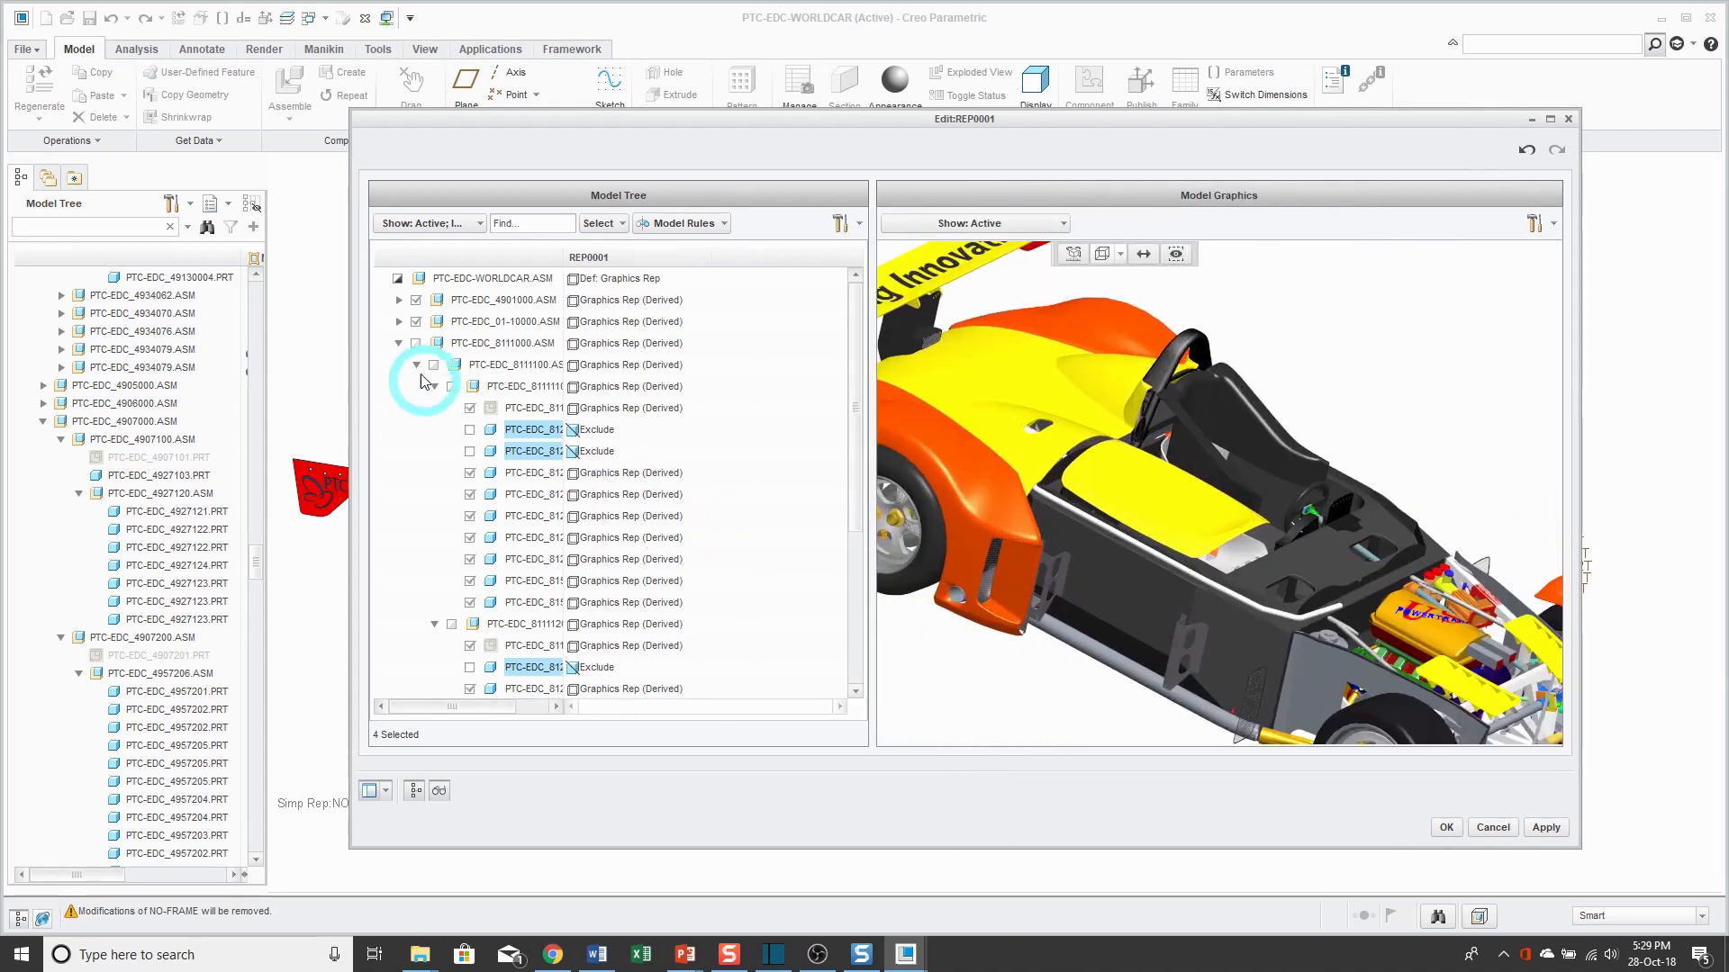
Collapse PTC-EDC_8111000.ASM, then set PTC-EDC_01-10000.ASM to Geometry Rep and PTC-EDC_4901000.ASM to Master Rep.
{"action": "left_click", "coordinate": [399, 346]}
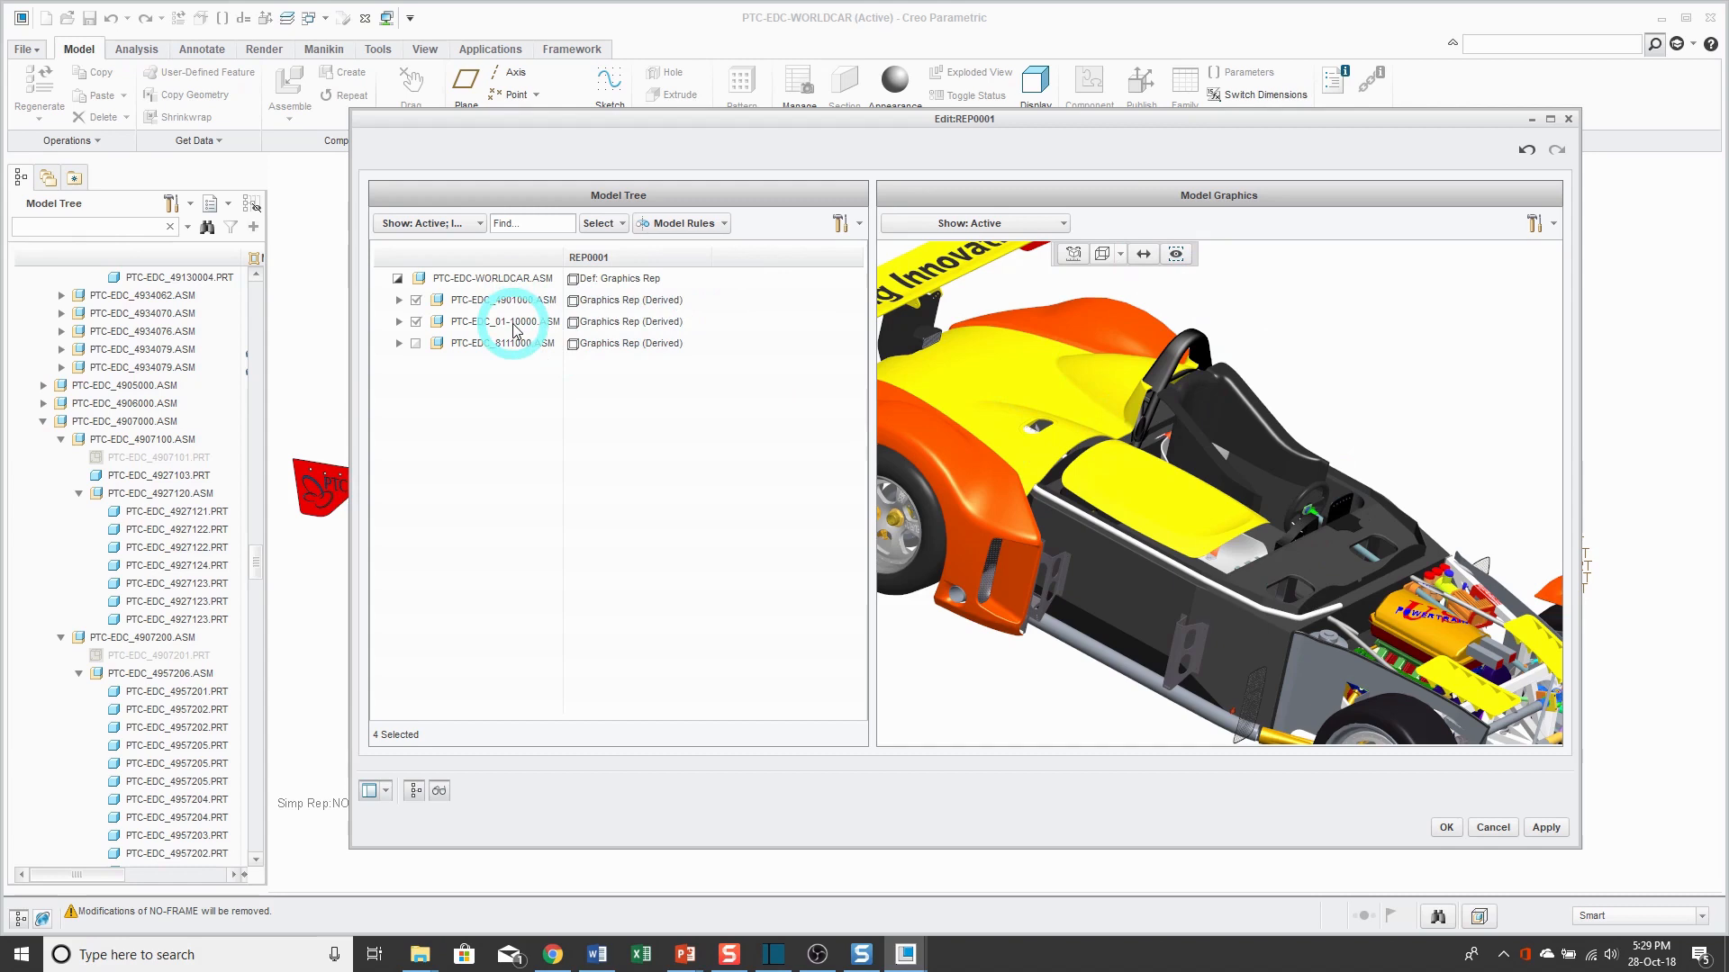
{"action": "left_click", "coordinate": [622, 322]}
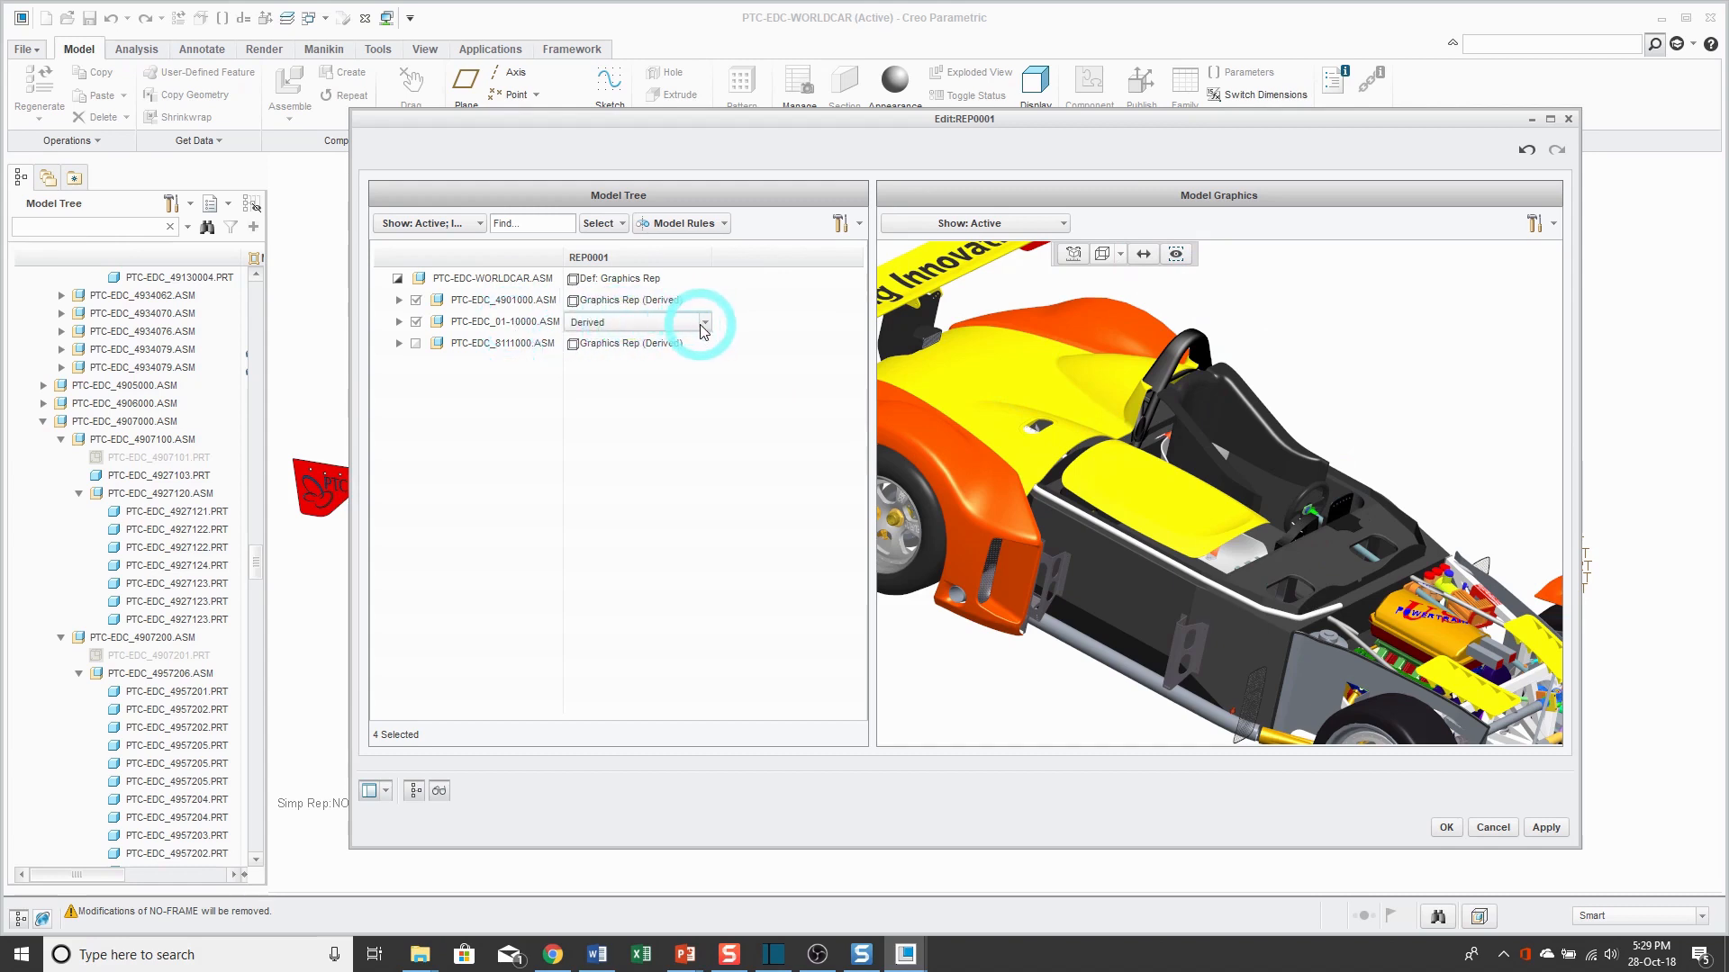
{"action": "left_click", "coordinate": [704, 324]}
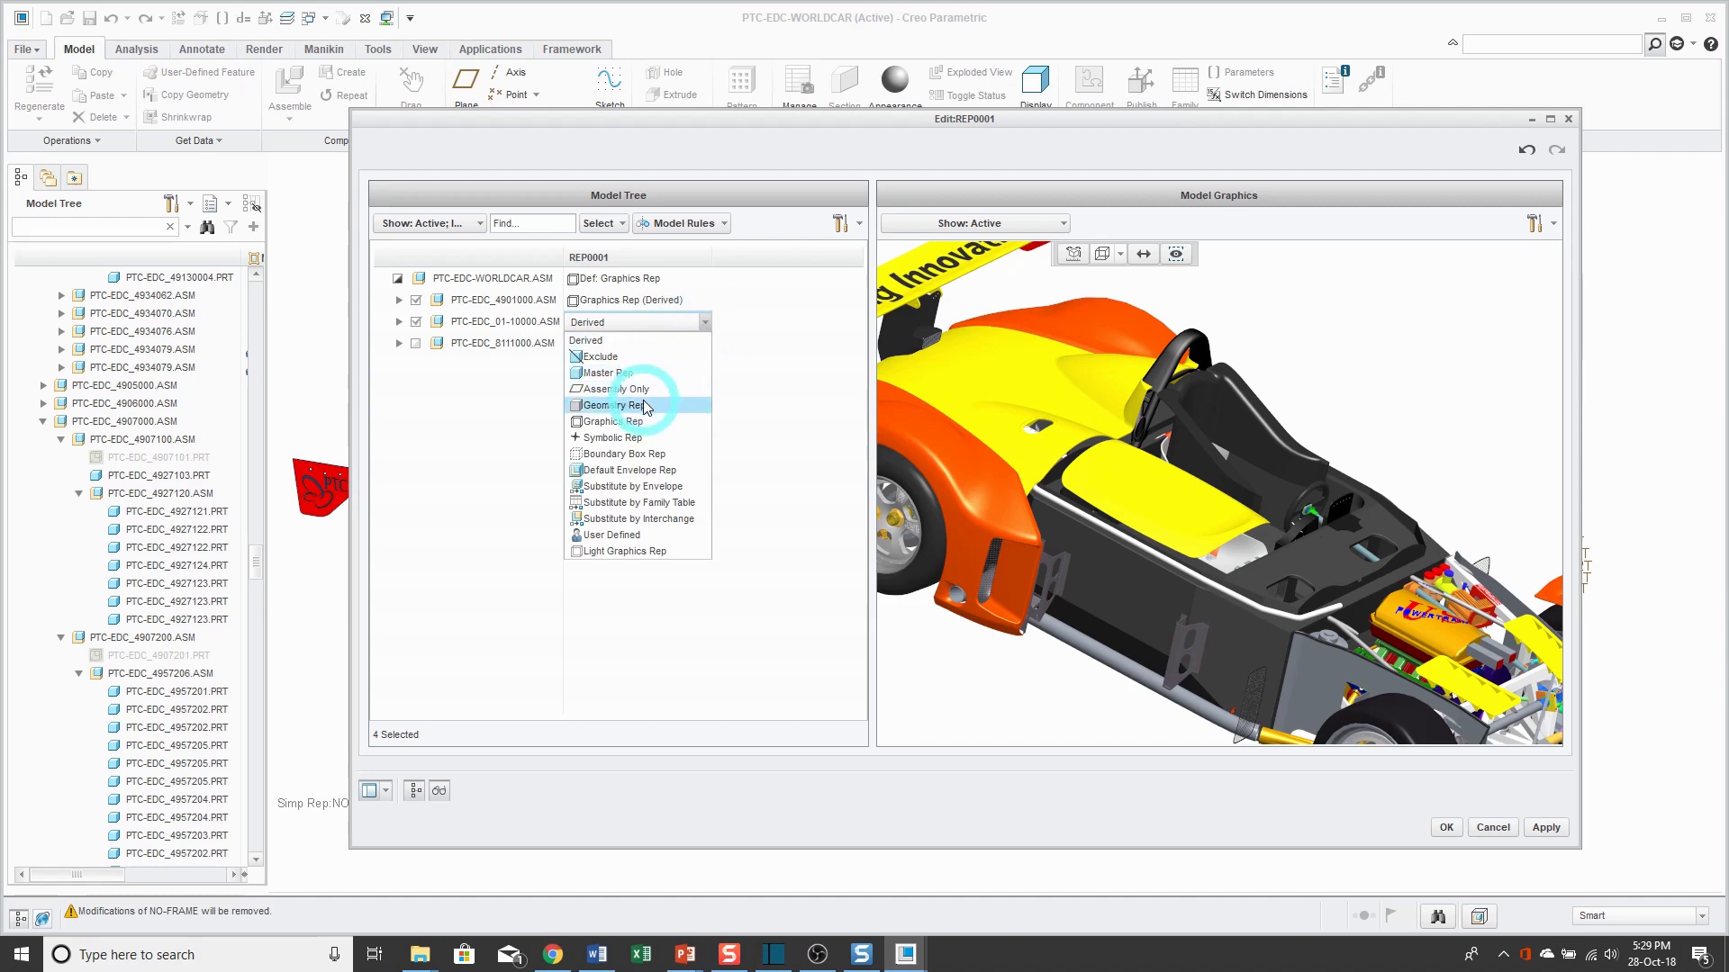
{"action": "left_click", "coordinate": [645, 407]}
{"action": "left_click", "coordinate": [657, 304]}
{"action": "left_click", "coordinate": [707, 301]}
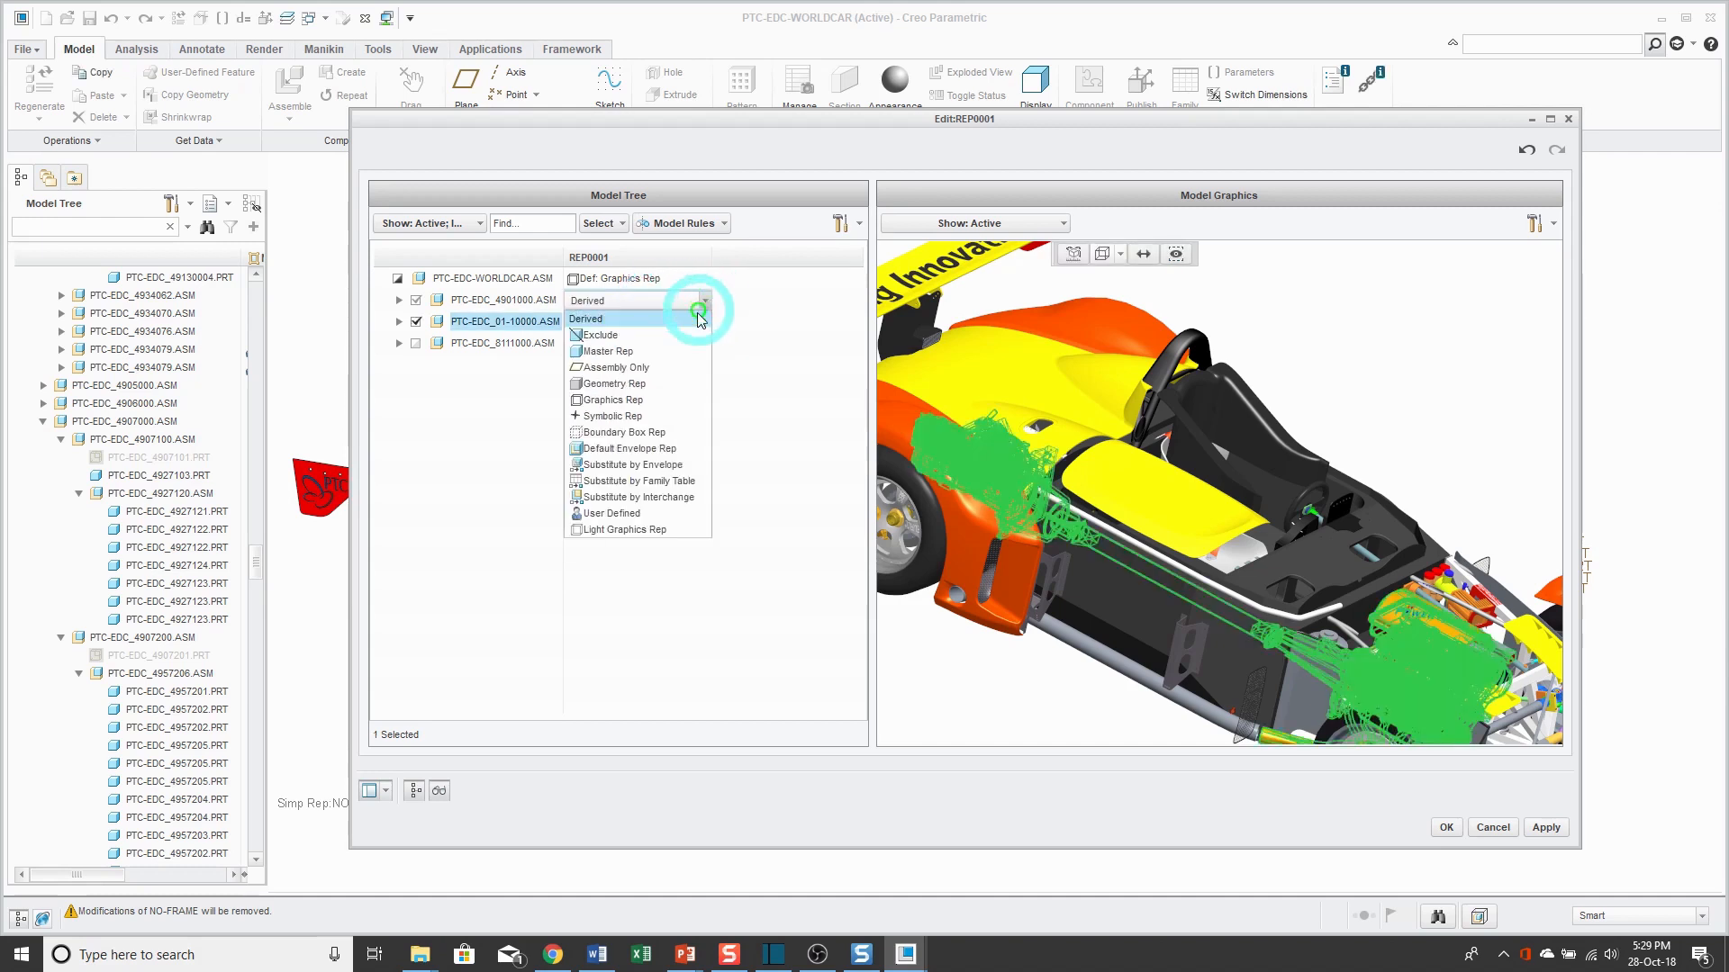
{"action": "left_click", "coordinate": [661, 341]}
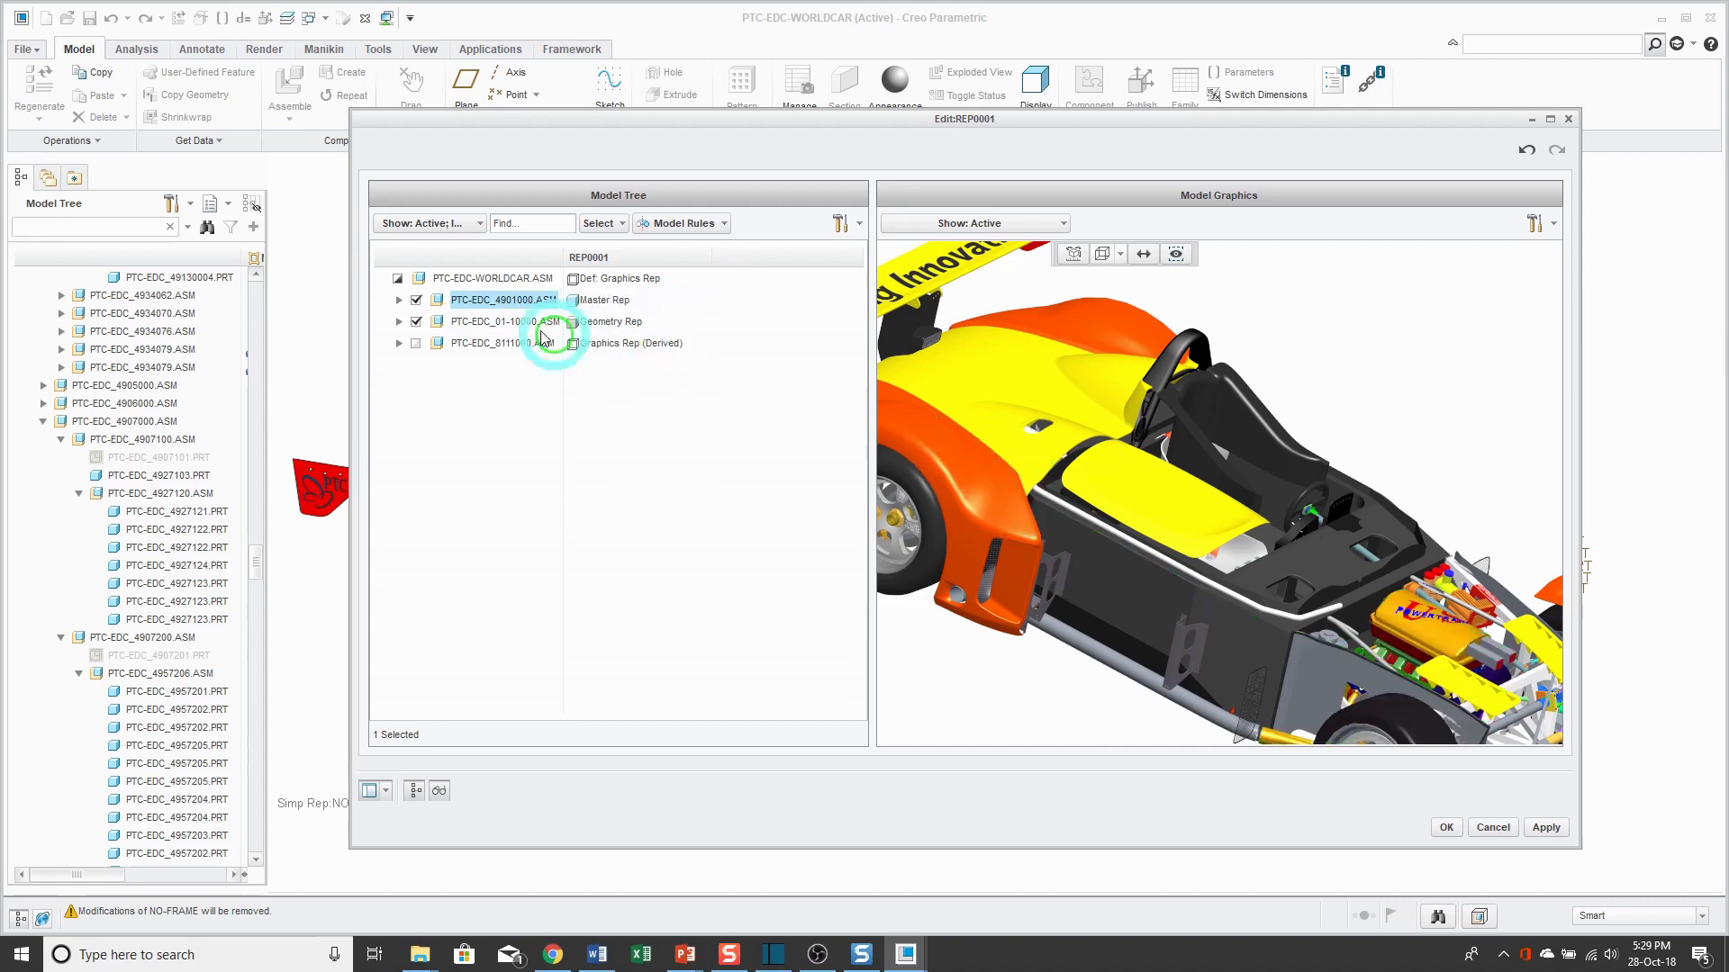
Expand PTC-EDC_4901000.ASM with its names fully readable and exclude its subassemblies PTC-EDC_4903000.ASM and PTC-EDC_4905000.ASM.
{"action": "left_click", "coordinate": [399, 300]}
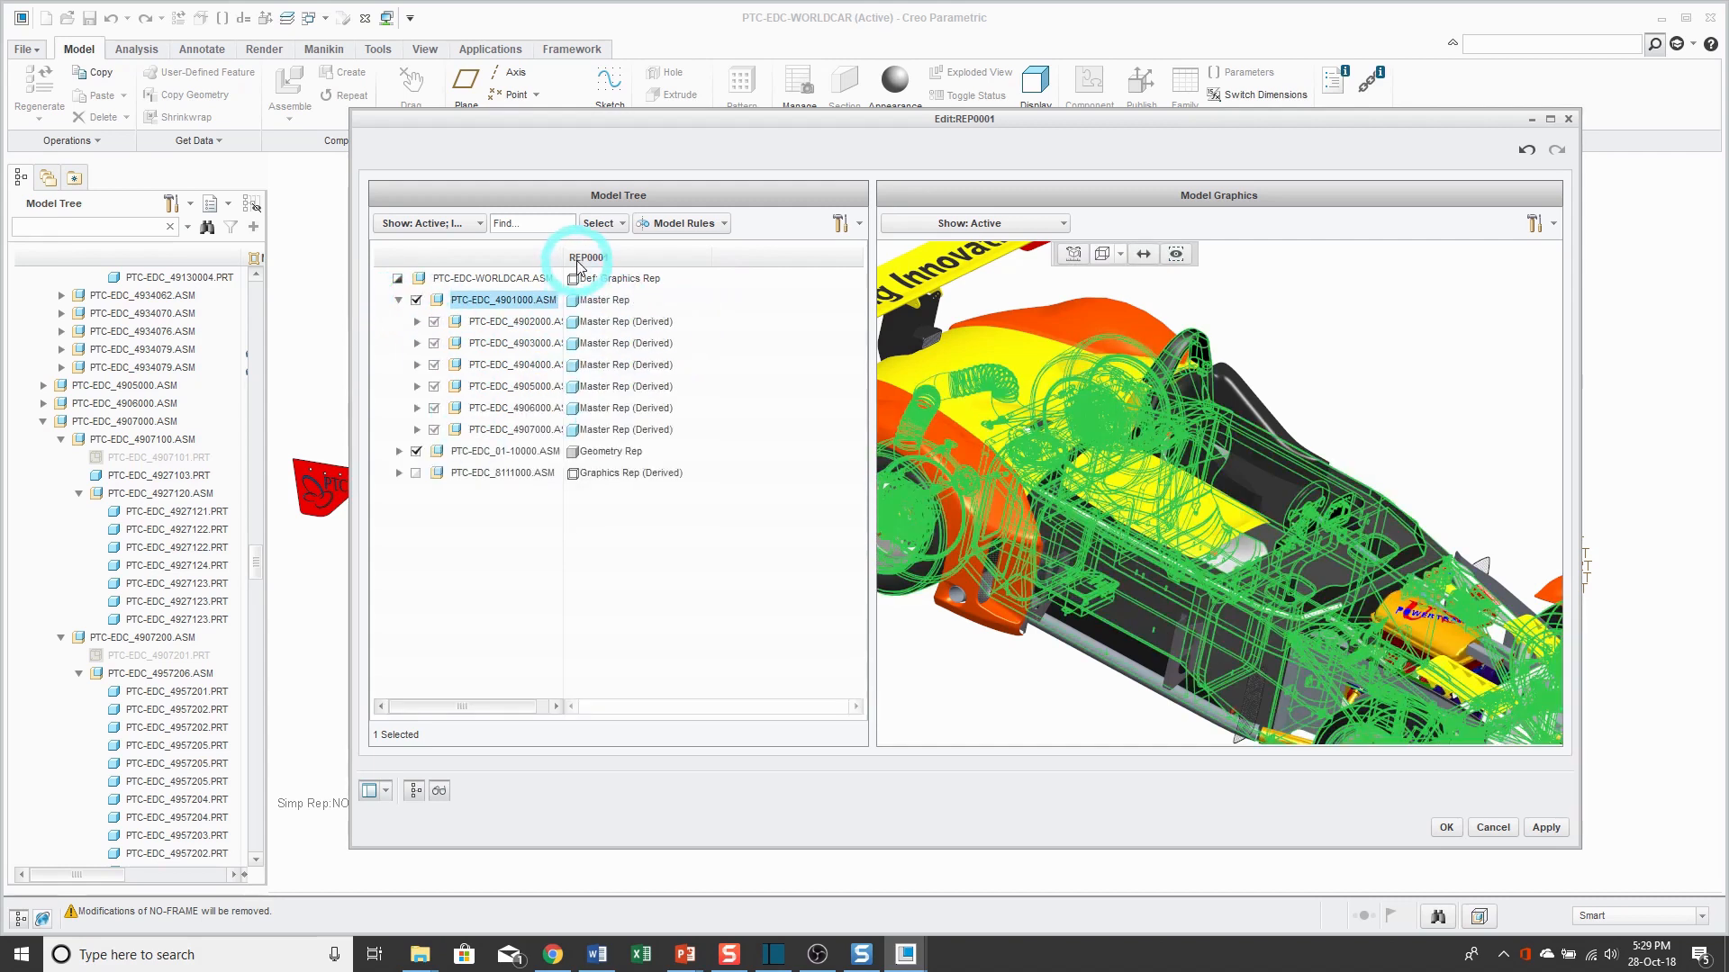
{"action": "left_click_drag", "start_coordinate": [565, 254], "coordinate": [607, 255]}
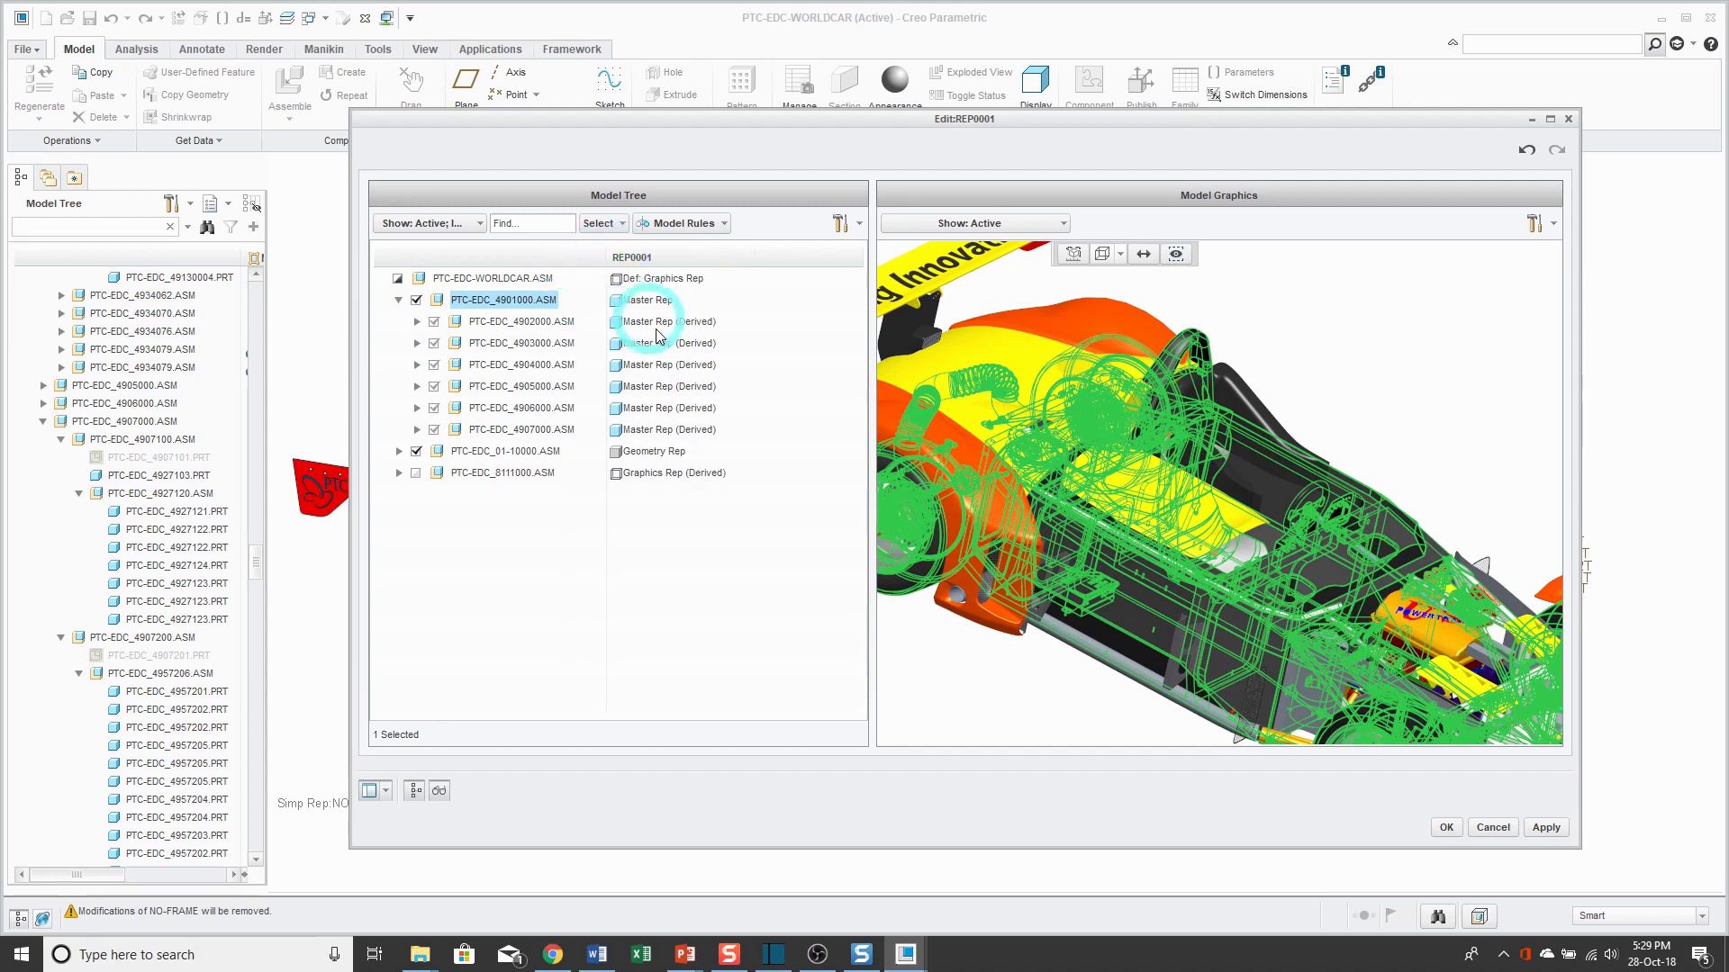
{"action": "left_click", "coordinate": [671, 348]}
{"action": "left_click", "coordinate": [671, 348]}
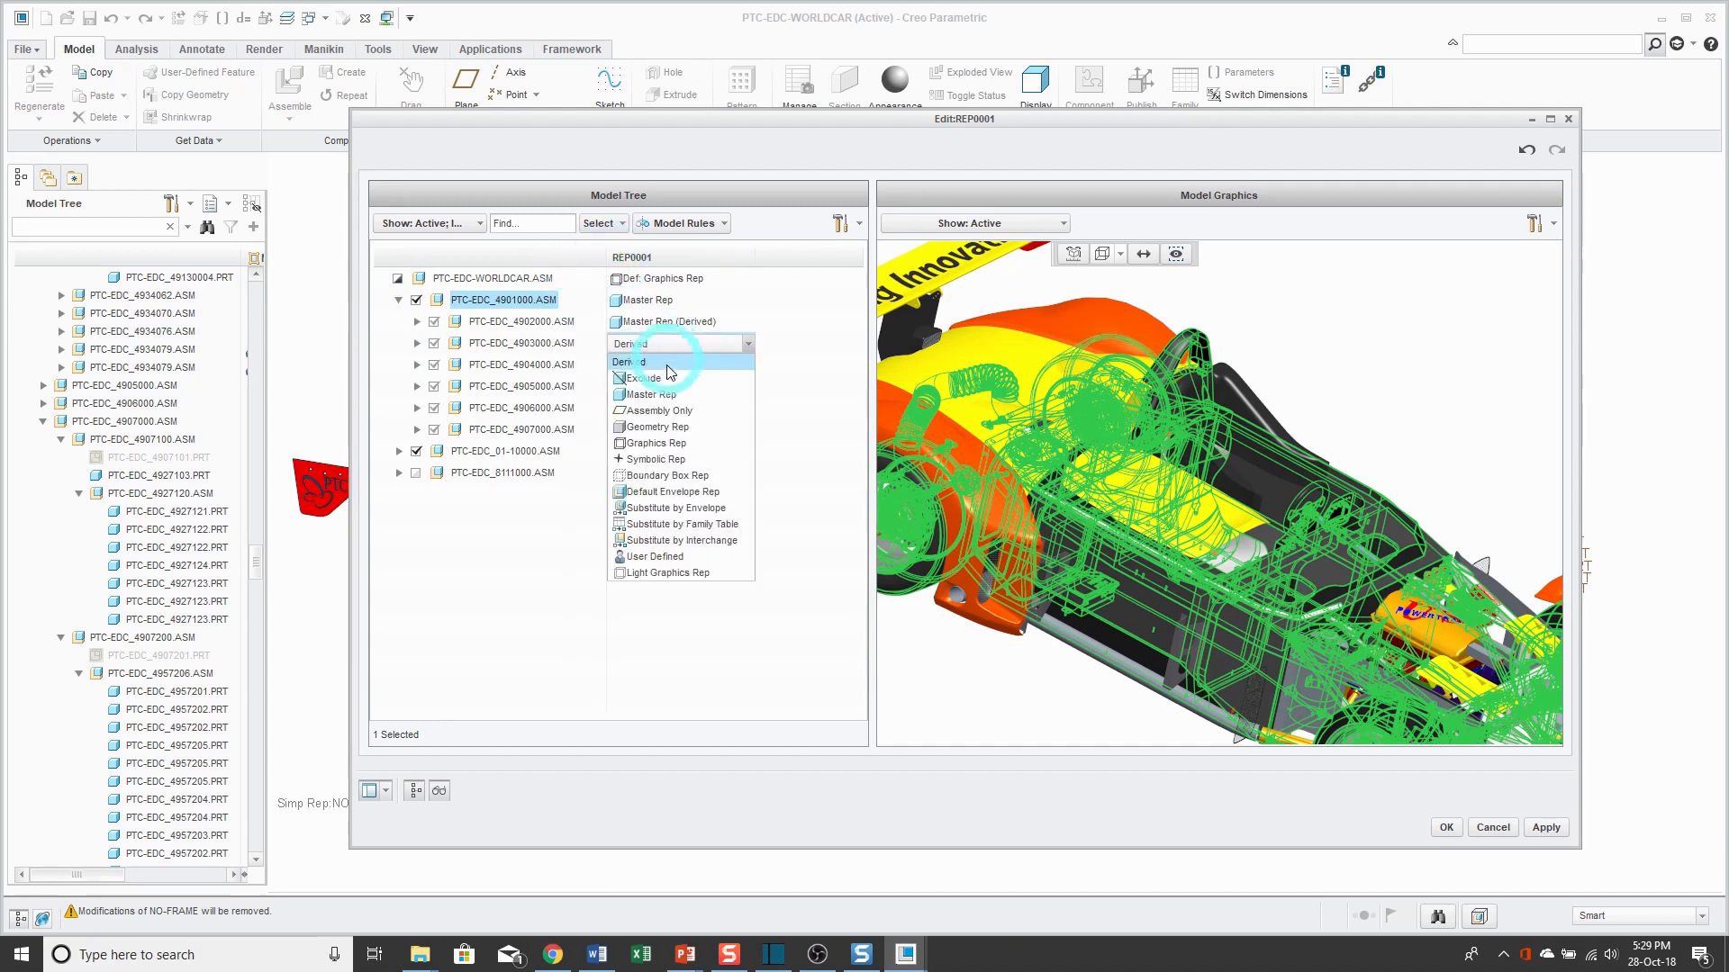
{"action": "left_click", "coordinate": [660, 377]}
{"action": "left_click", "coordinate": [666, 388]}
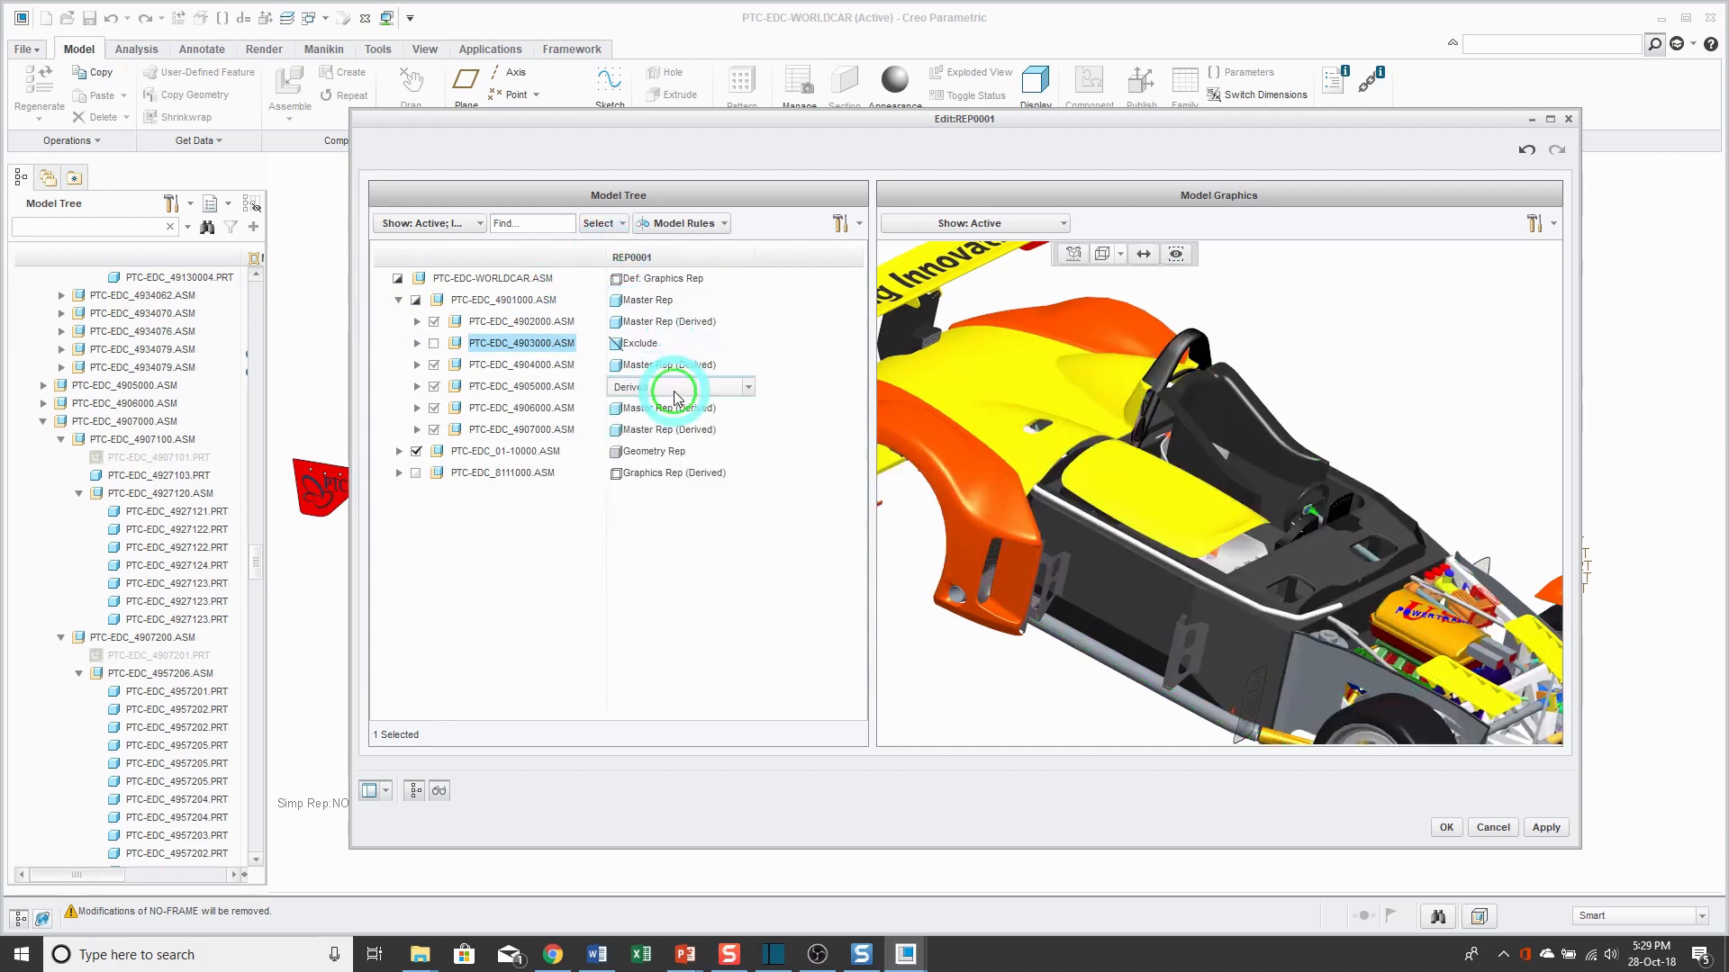
{"action": "left_click", "coordinate": [671, 388]}
{"action": "left_click", "coordinate": [650, 420]}
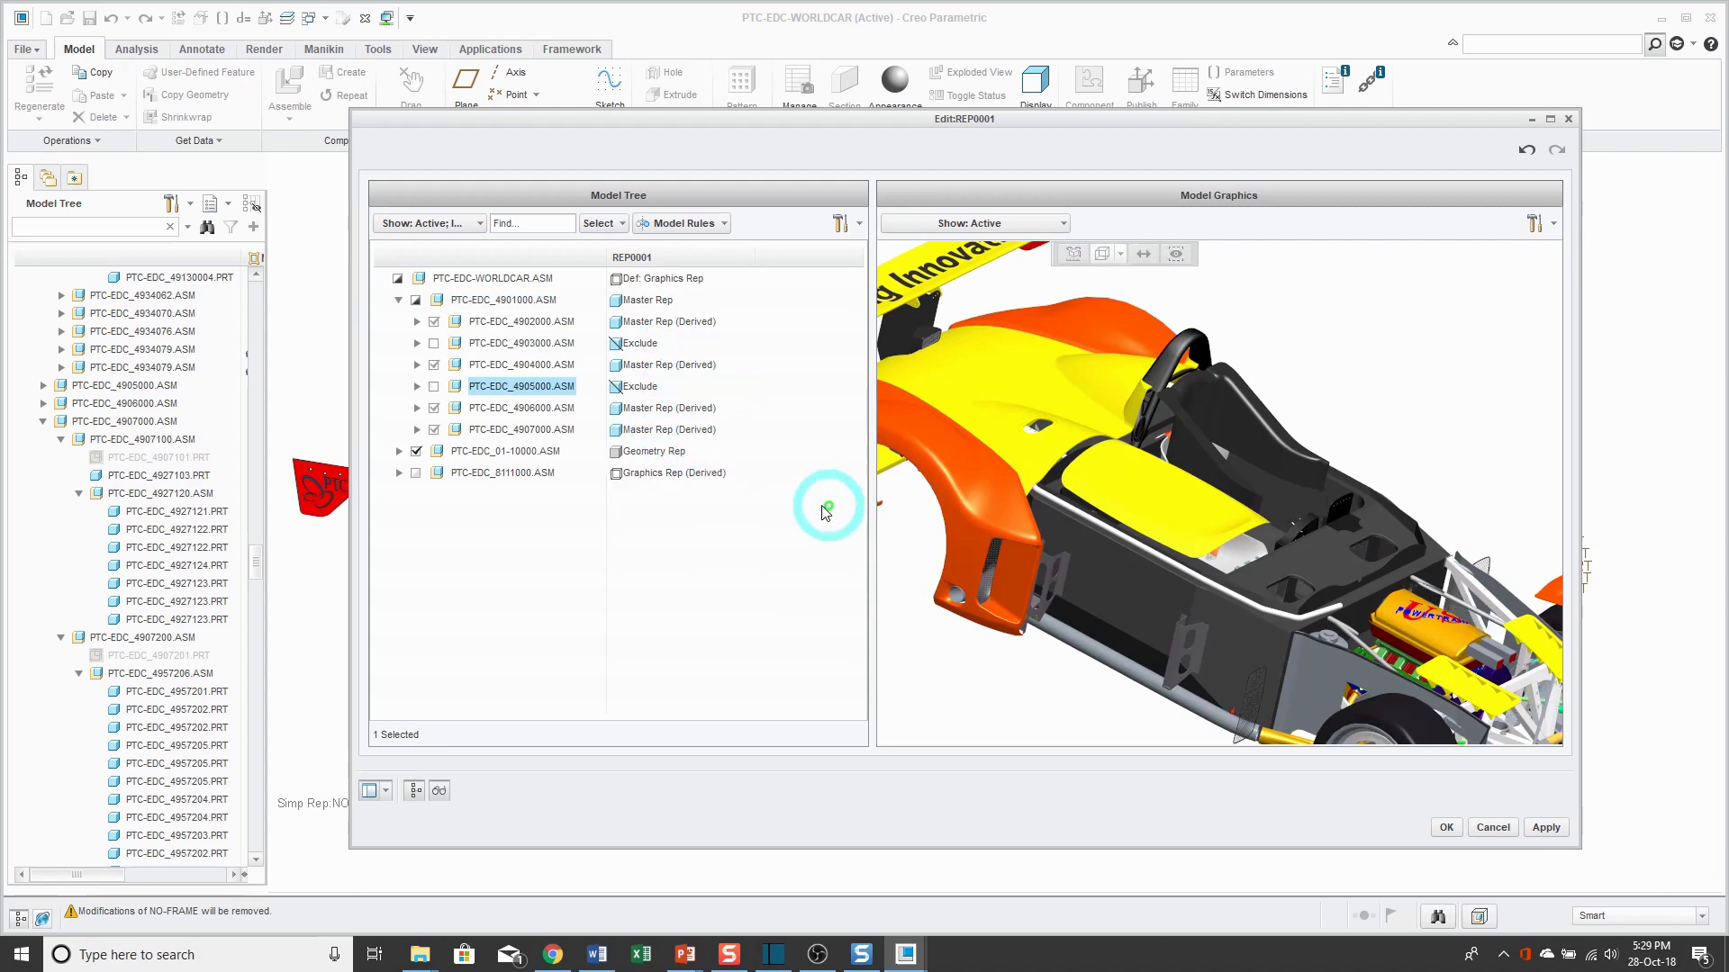
Set the representation of PTC-EDC_4904000.ASM and PTC-EDC_4906000.ASM together to Geometry.
{"action": "left_click", "coordinate": [549, 369]}
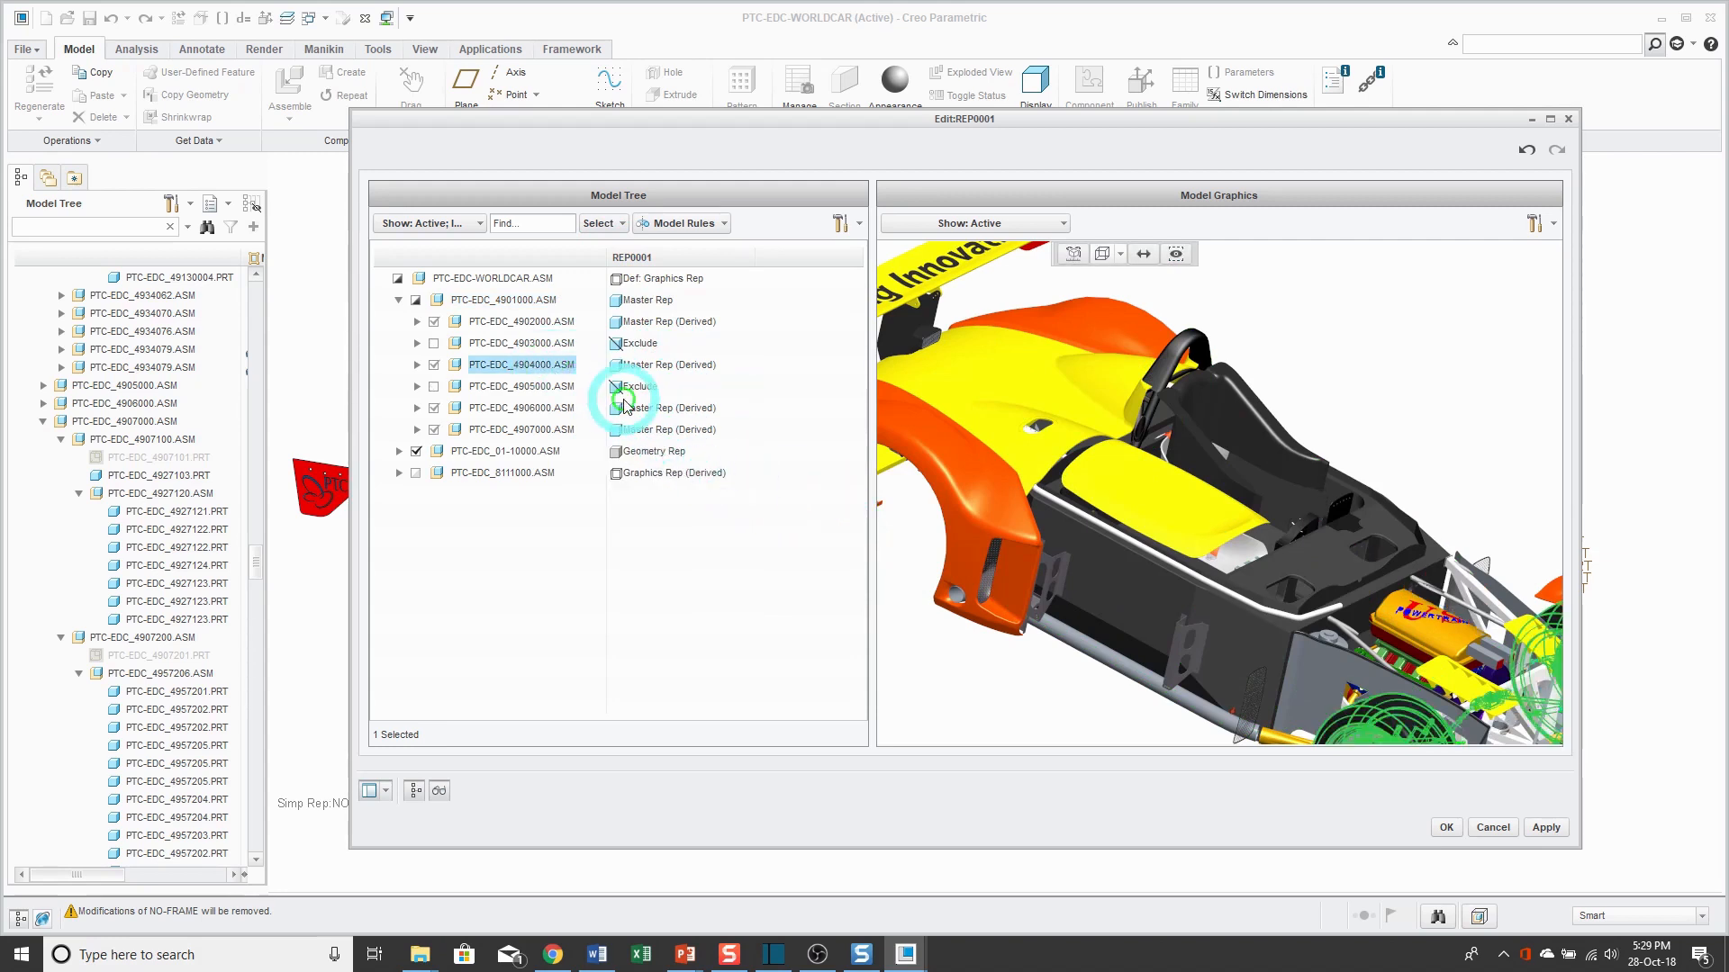
{"action": "left_click", "coordinate": [539, 411], "text": "ctrl"}
{"action": "right_click", "coordinate": [538, 414]}
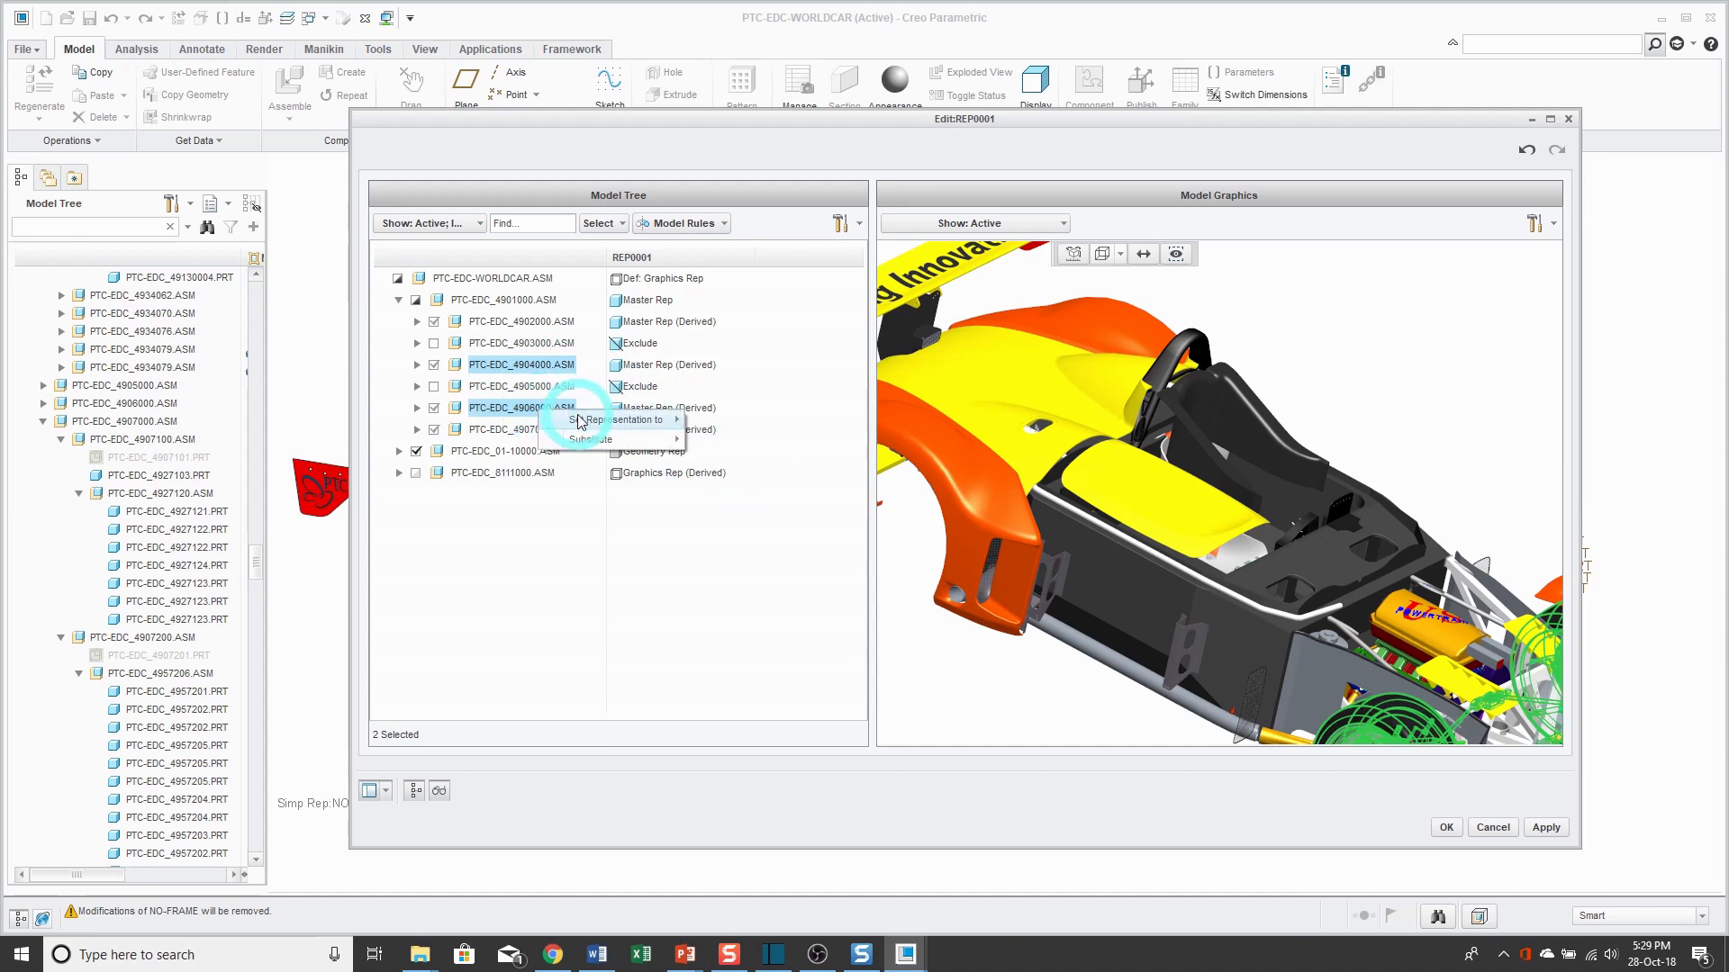
{"action": "mouse_move", "coordinate": [612, 420]}
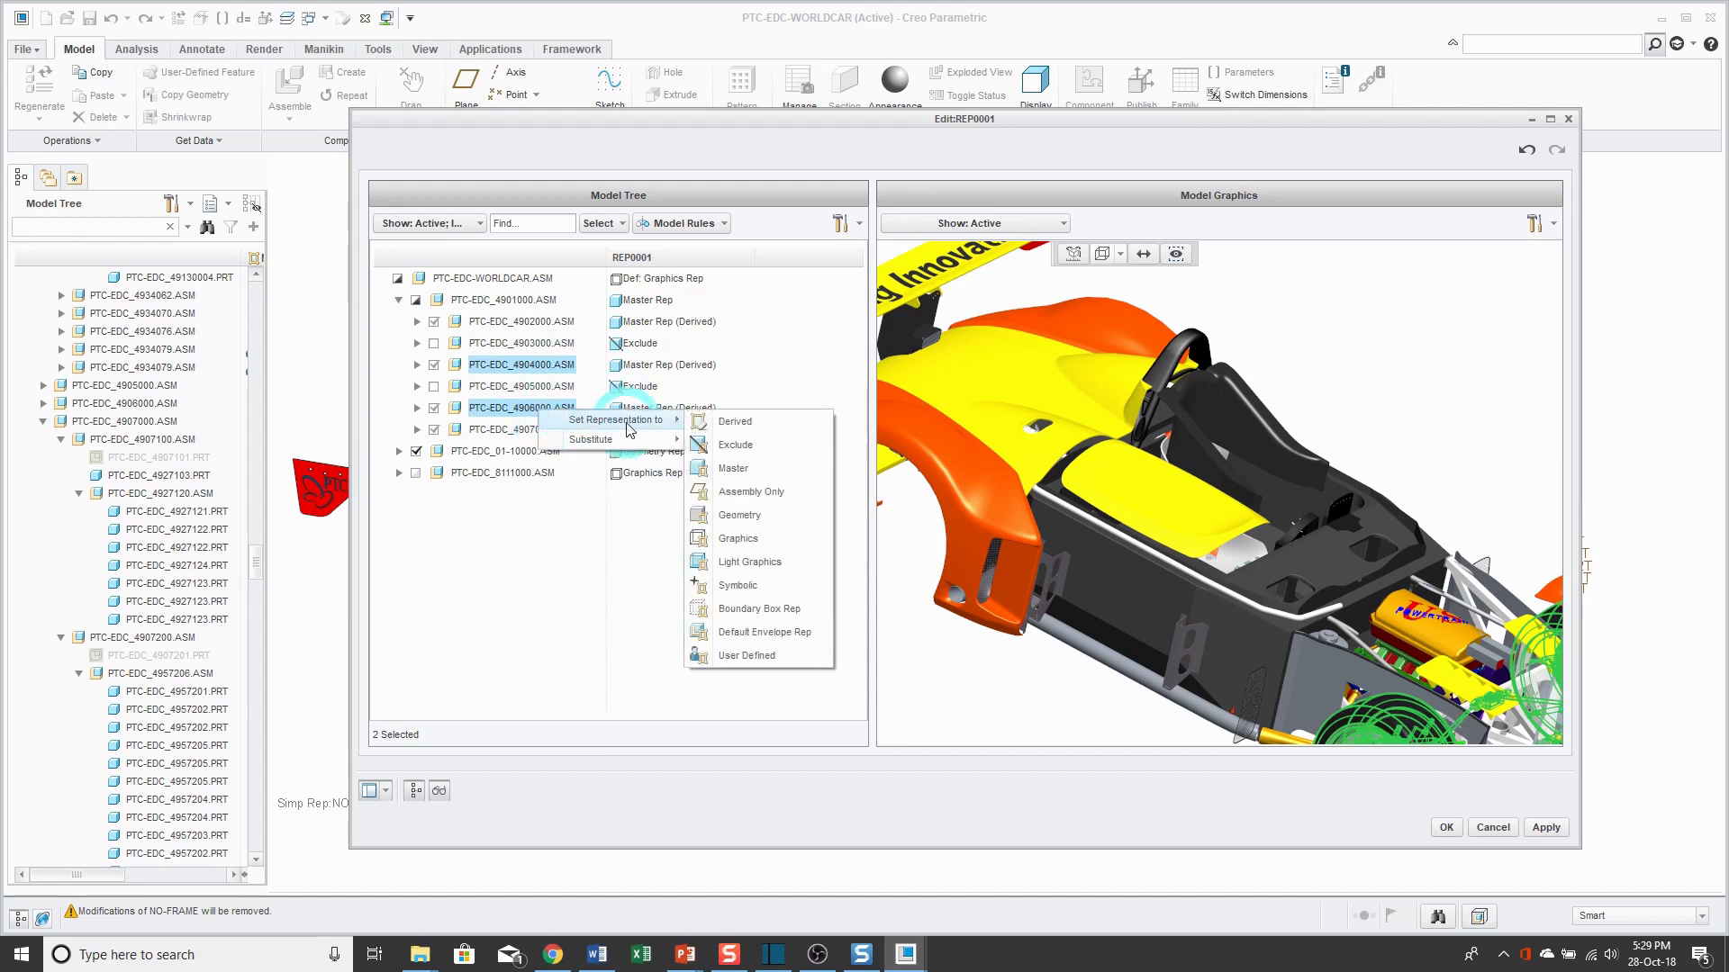
{"action": "left_click", "coordinate": [739, 515]}
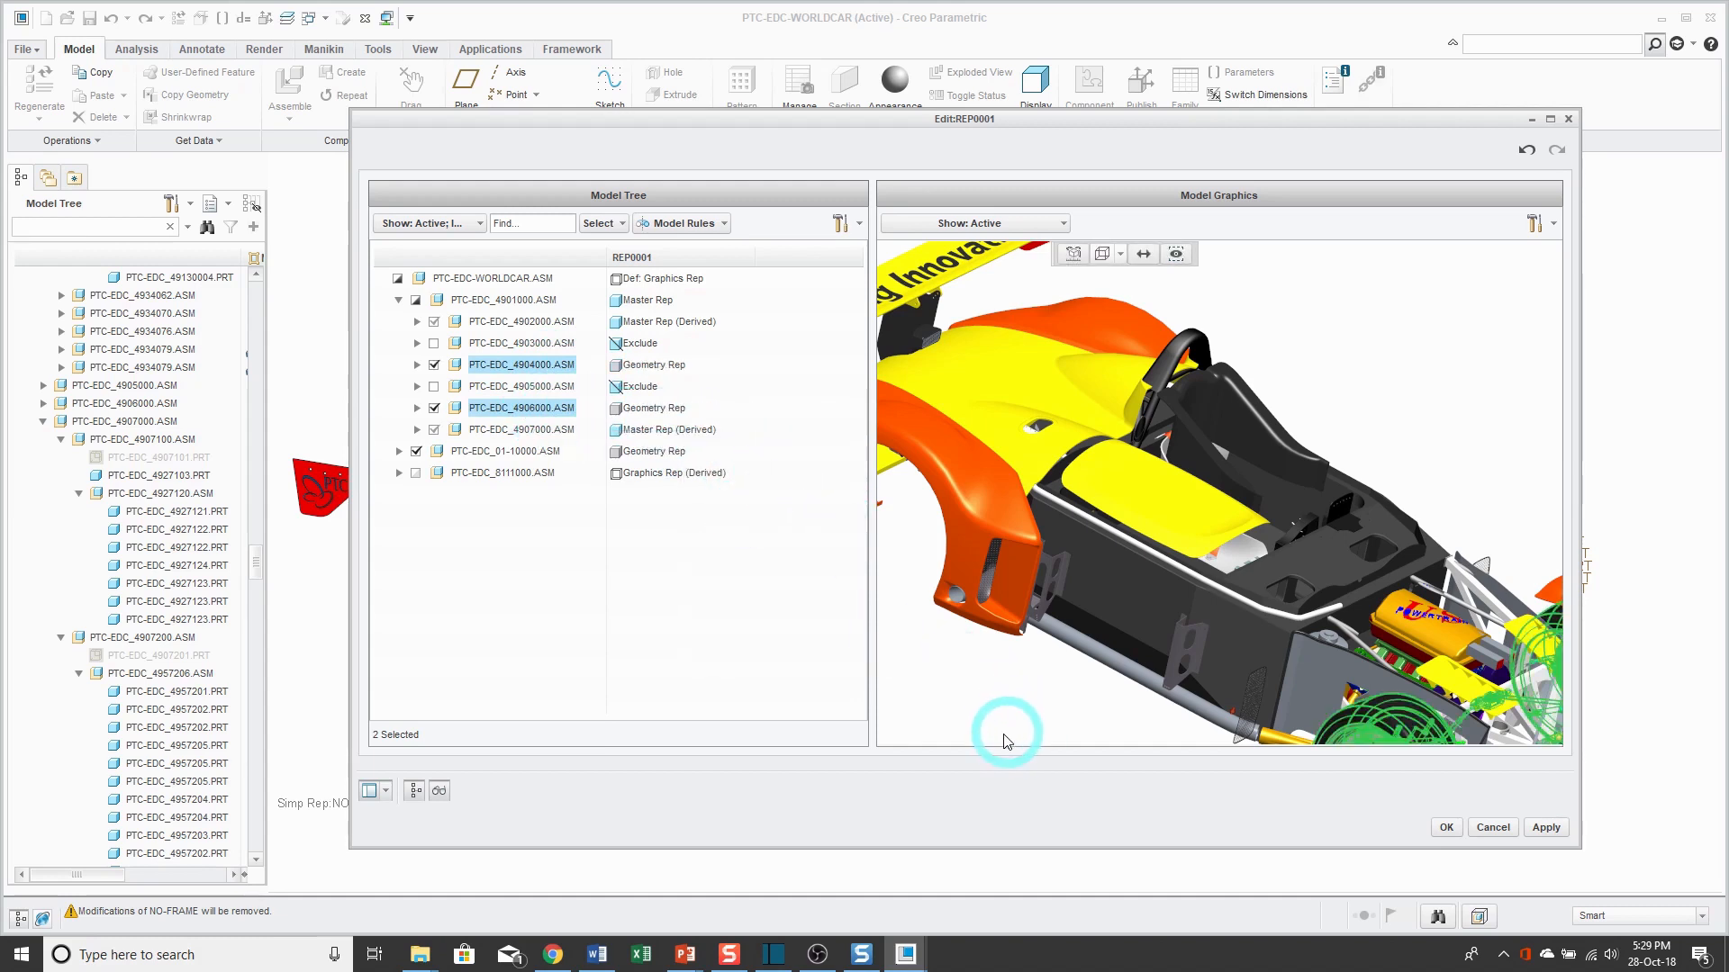
Accept the Rep0001 definition and close the View Manager.
{"action": "left_click", "coordinate": [1446, 828]}
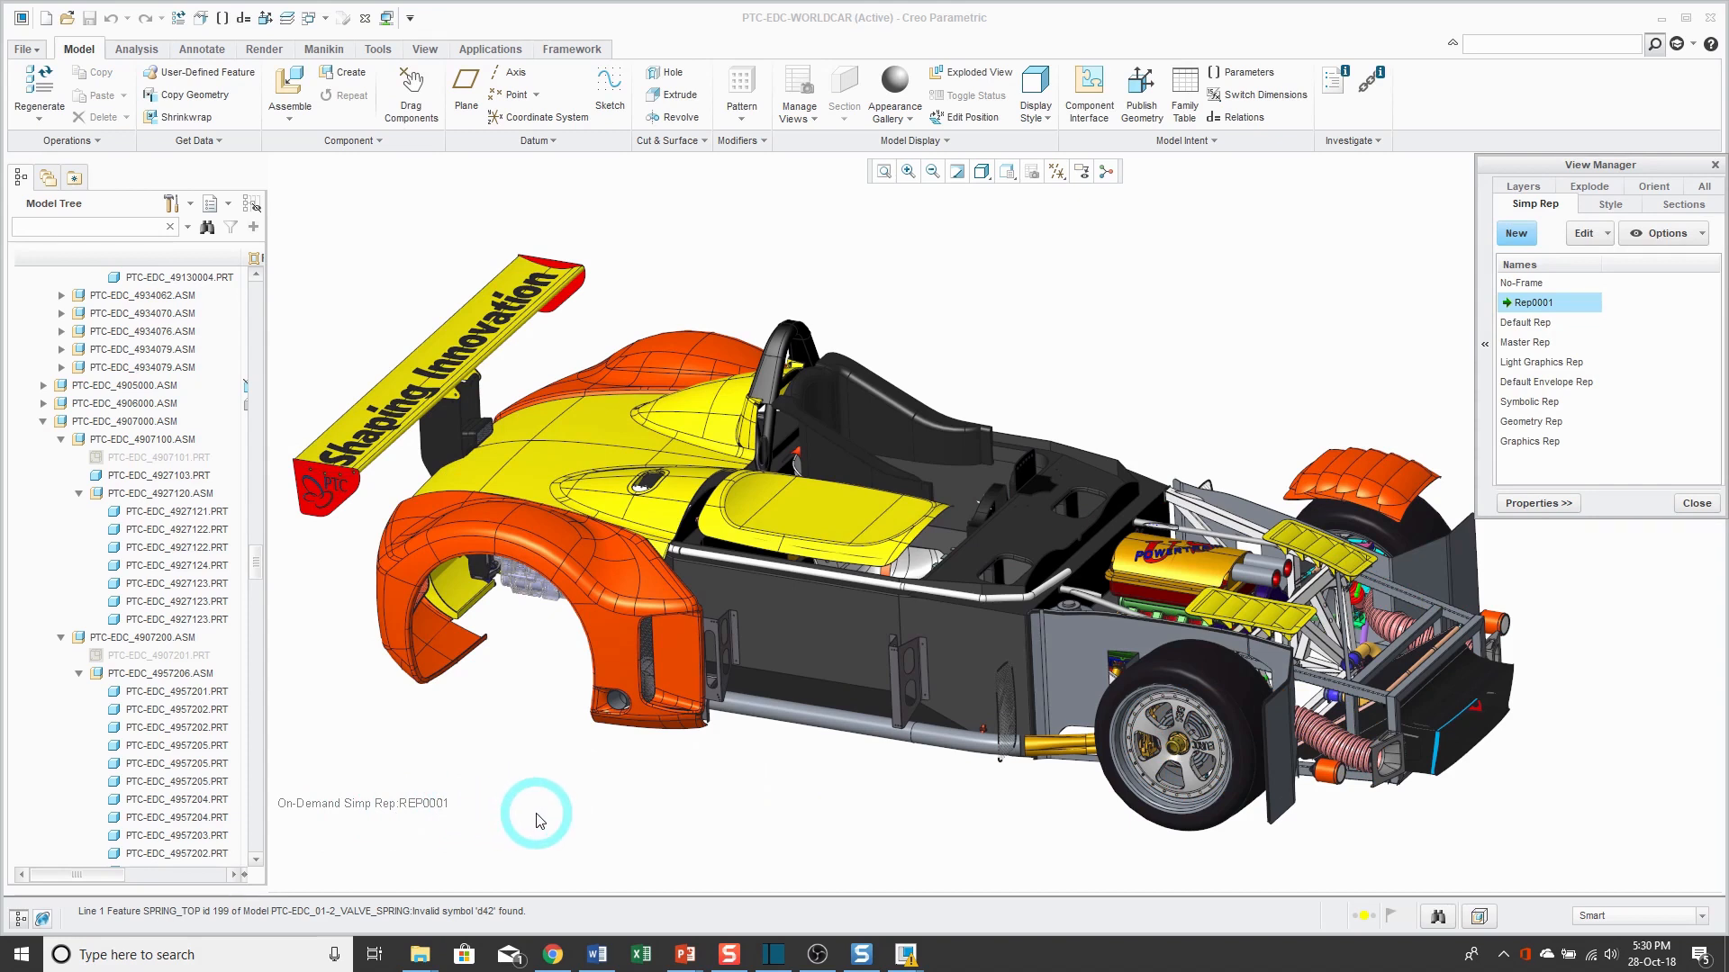
{"action": "left_click", "coordinate": [1697, 504]}
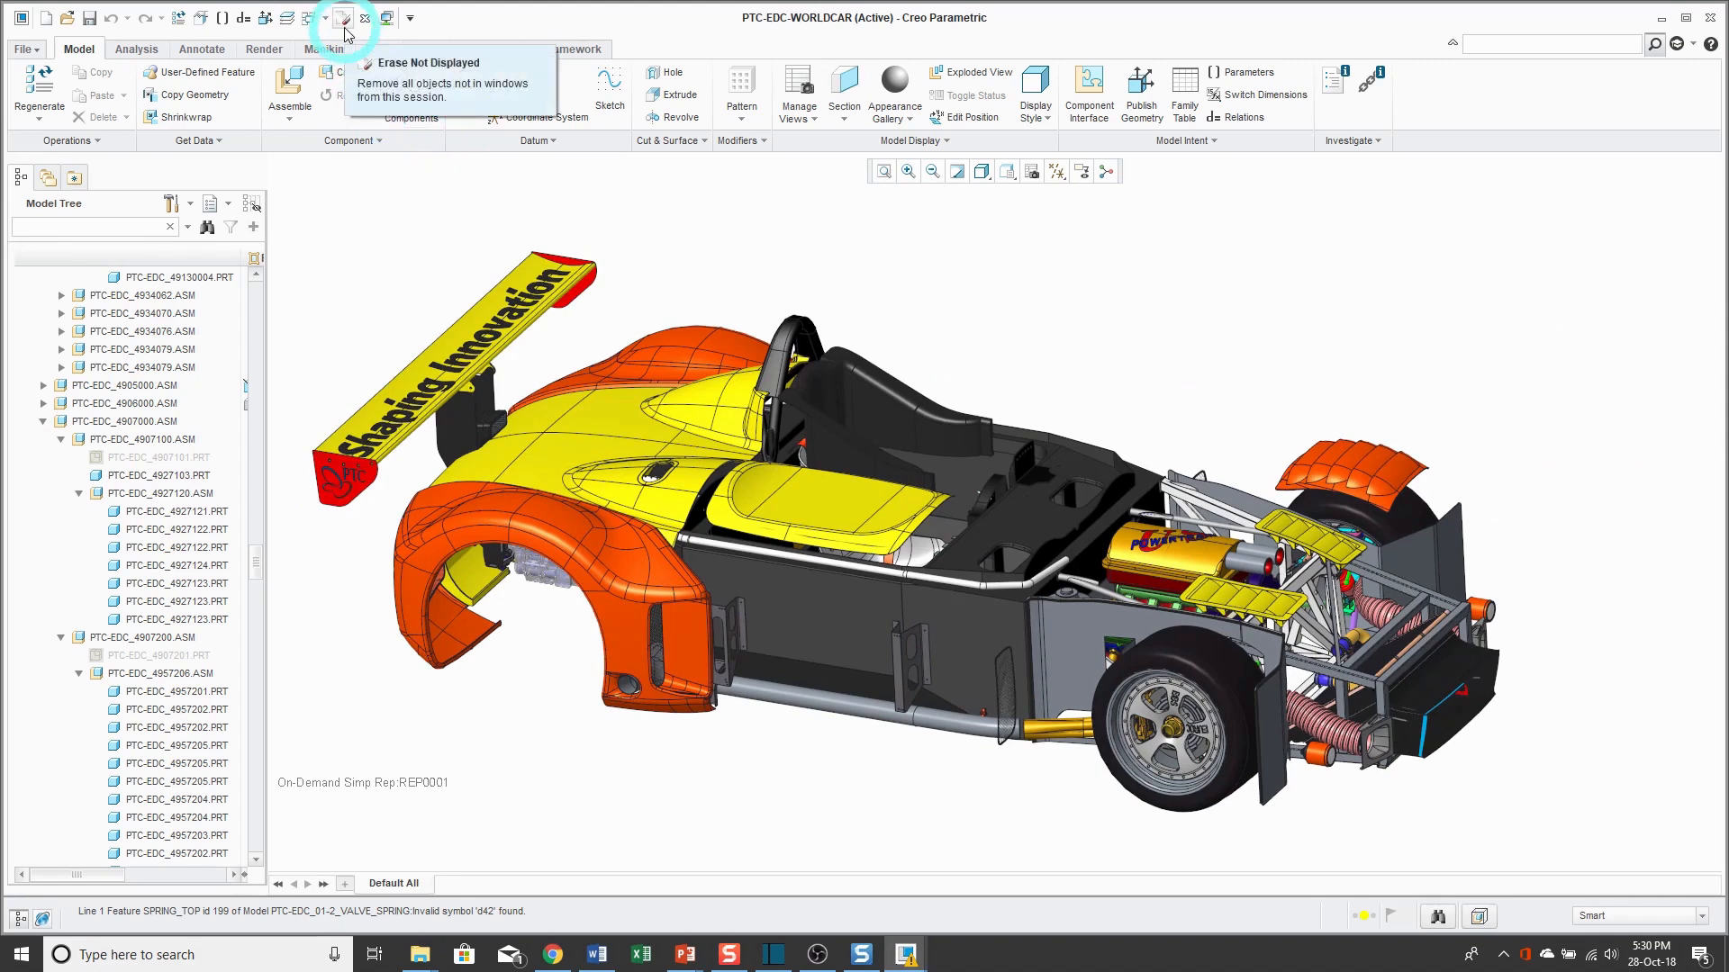
{"action": "left_click", "coordinate": [692, 256]}
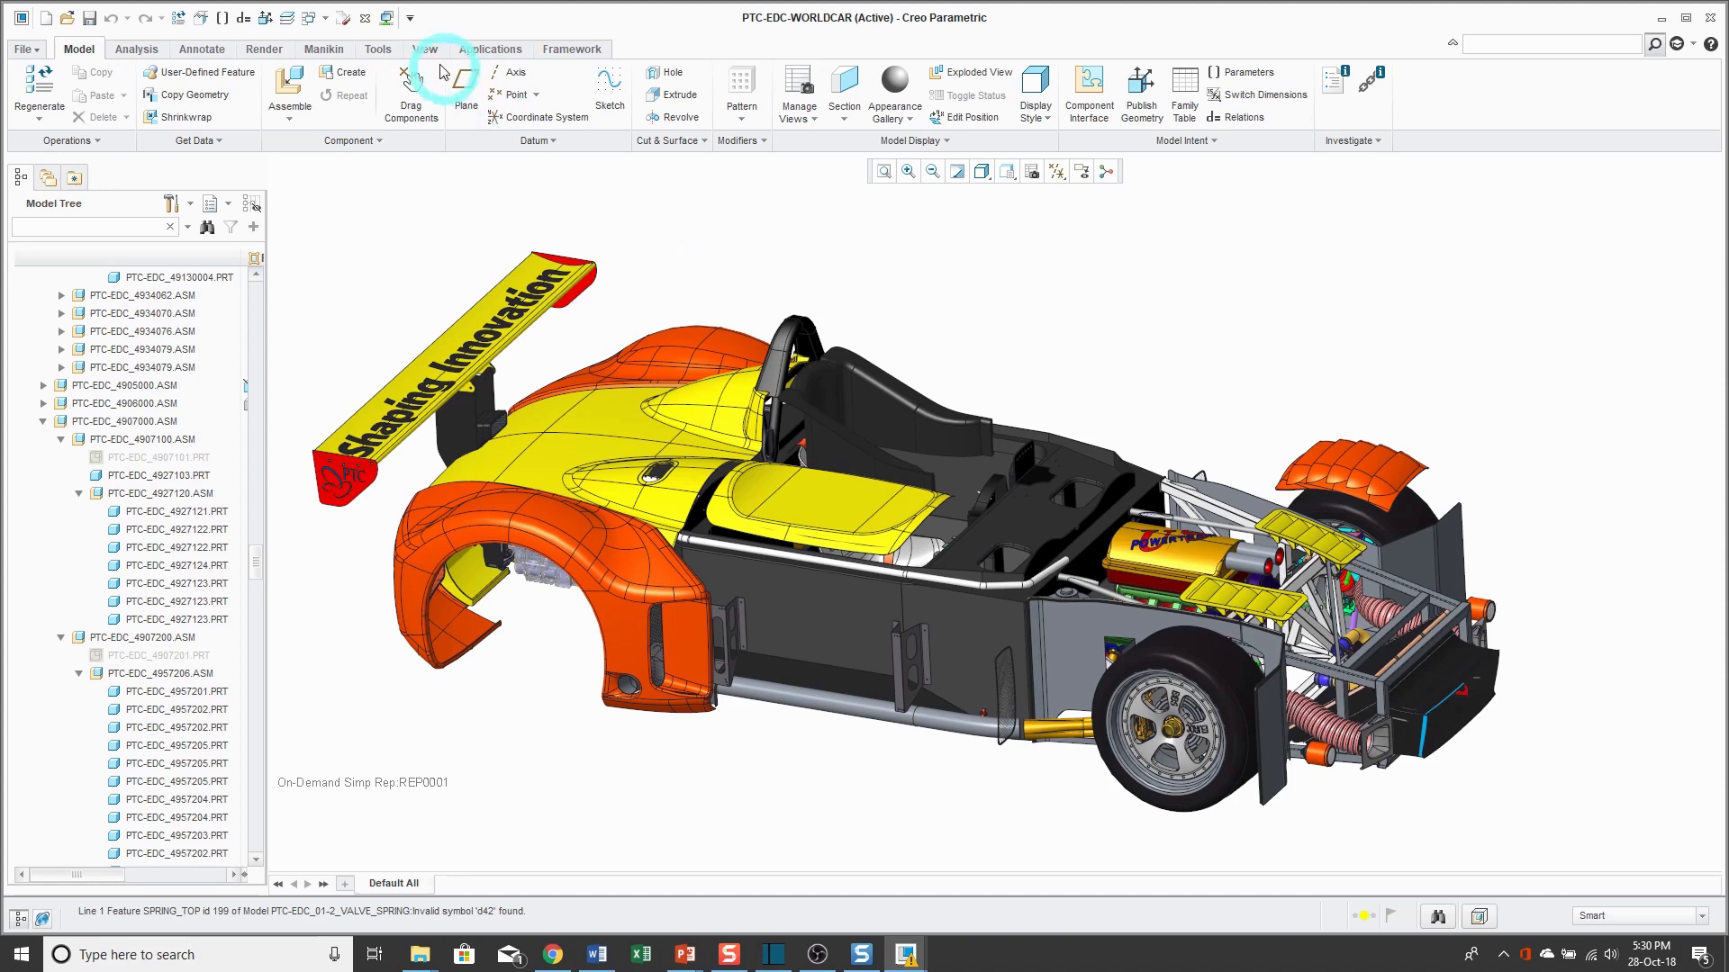
Close the race car assembly and erase all objects not displayed from the session.
{"action": "left_click", "coordinate": [364, 19]}
{"action": "left_click", "coordinate": [364, 19]}
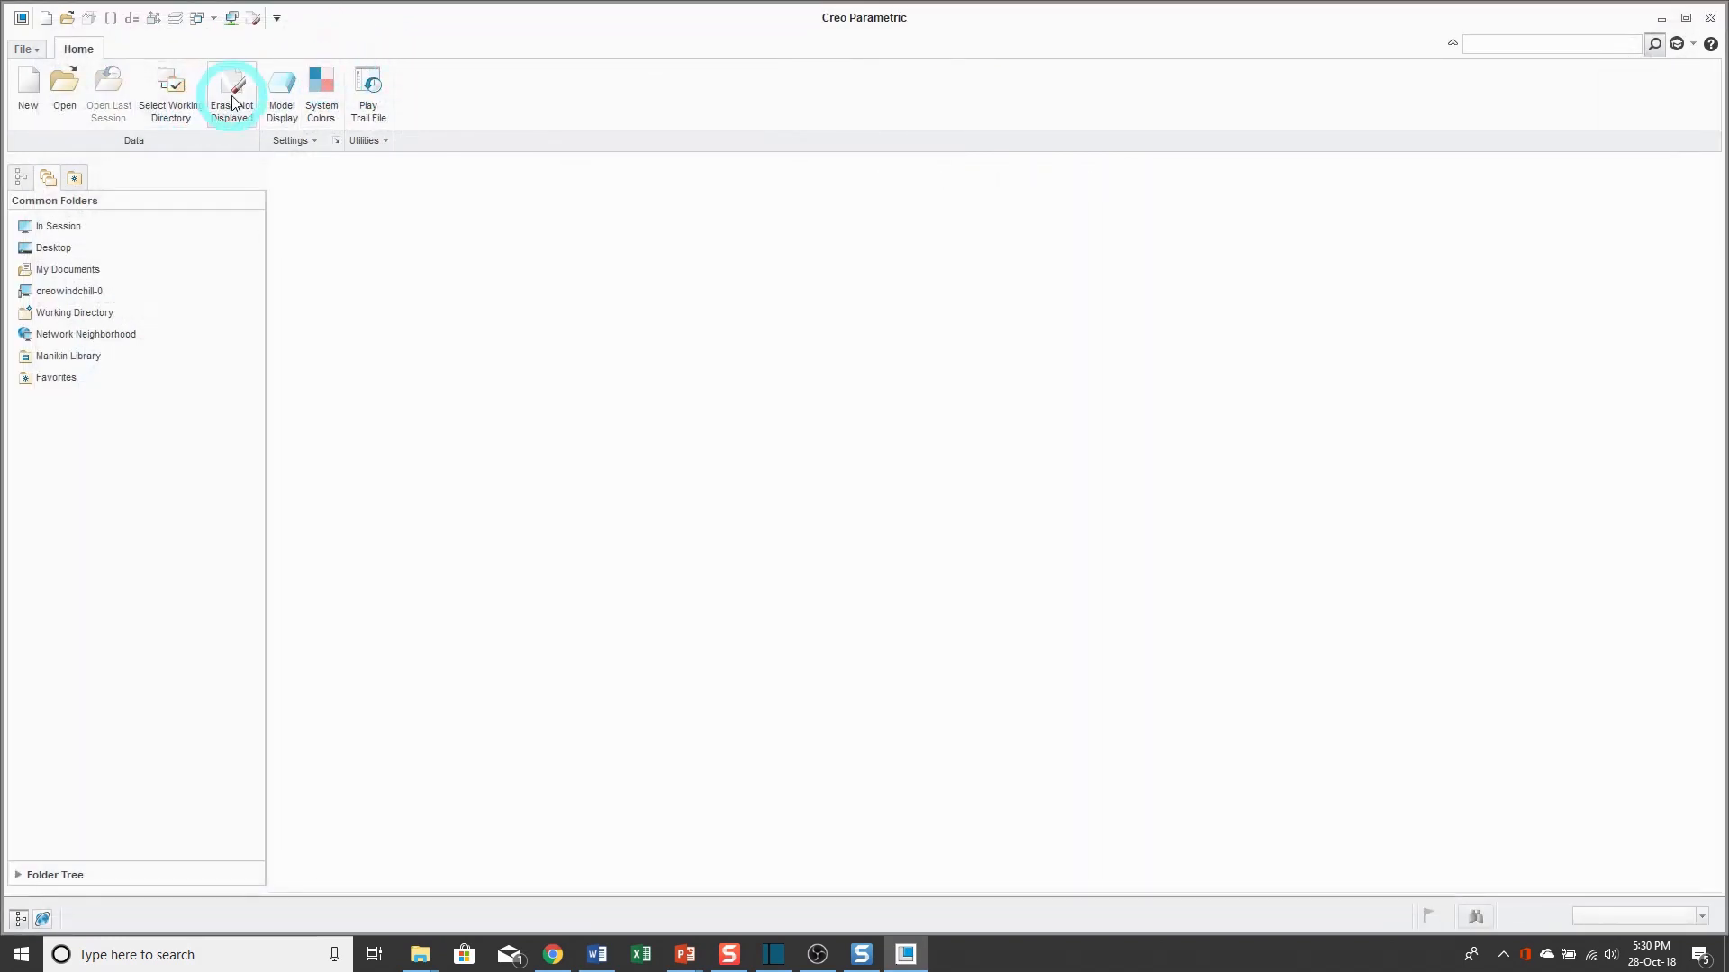
{"action": "left_click", "coordinate": [234, 93]}
{"action": "left_click", "coordinate": [871, 628]}
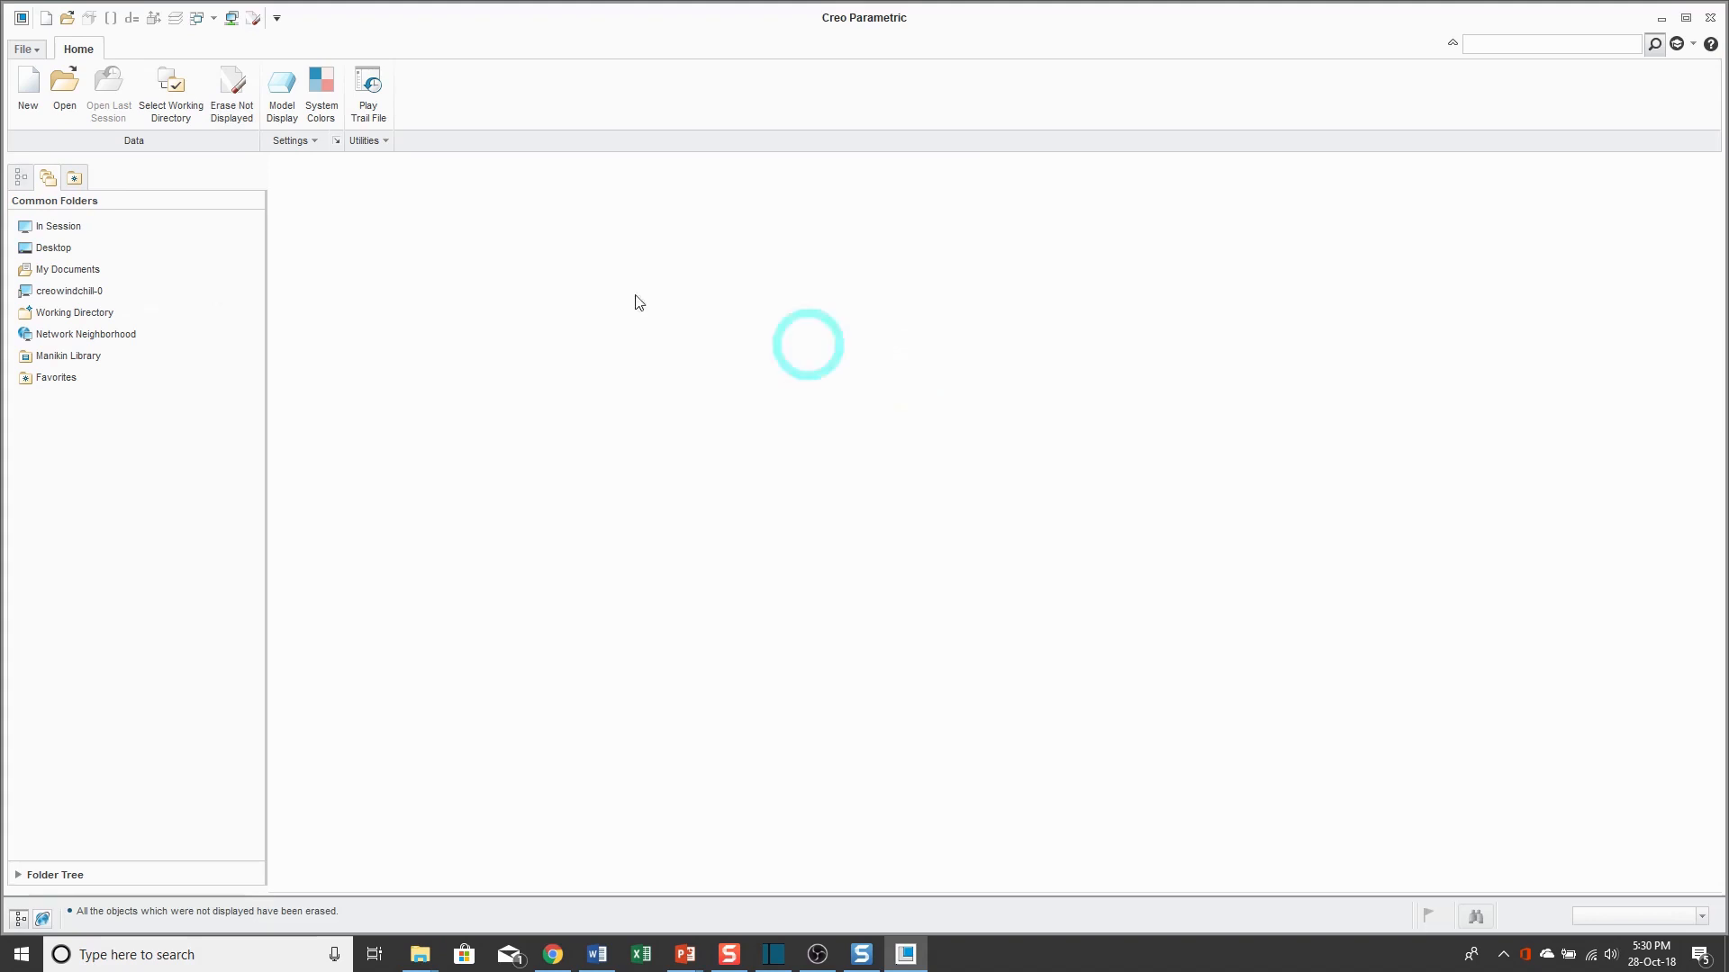
Open ptc-edc-worldcar.asm from the PTC-EDC-WORLDCAR folder with the option to choose a representation.
{"action": "left_click", "coordinate": [65, 95]}
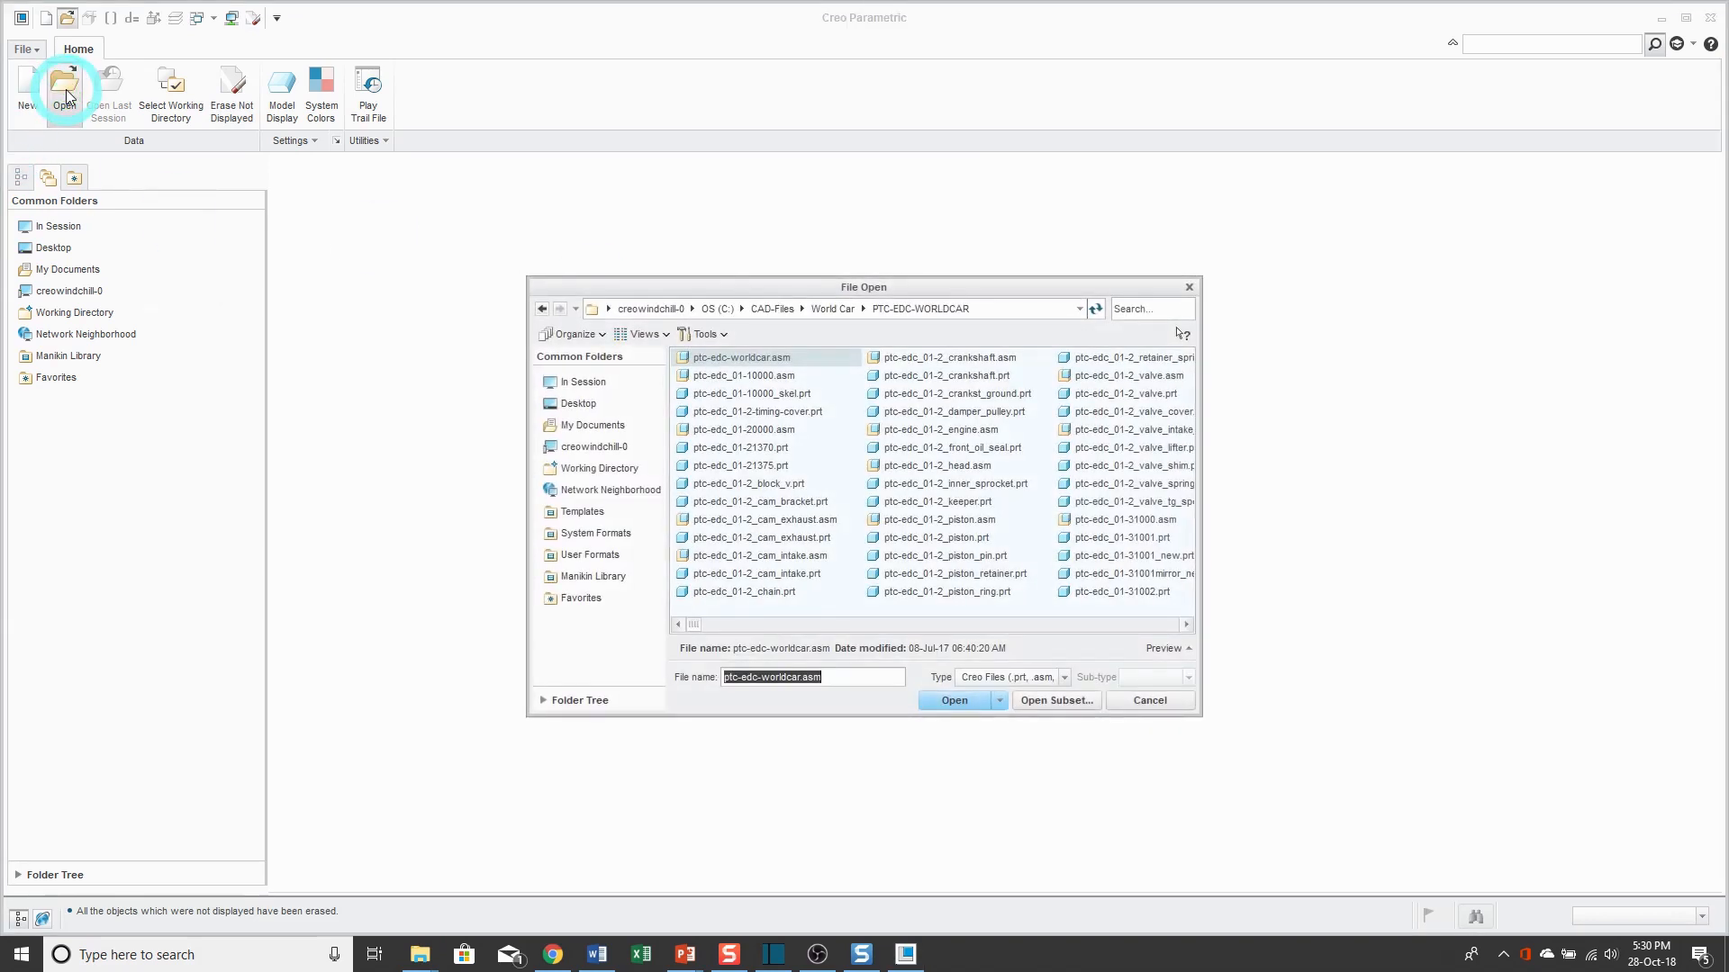
{"action": "left_click", "coordinate": [741, 358]}
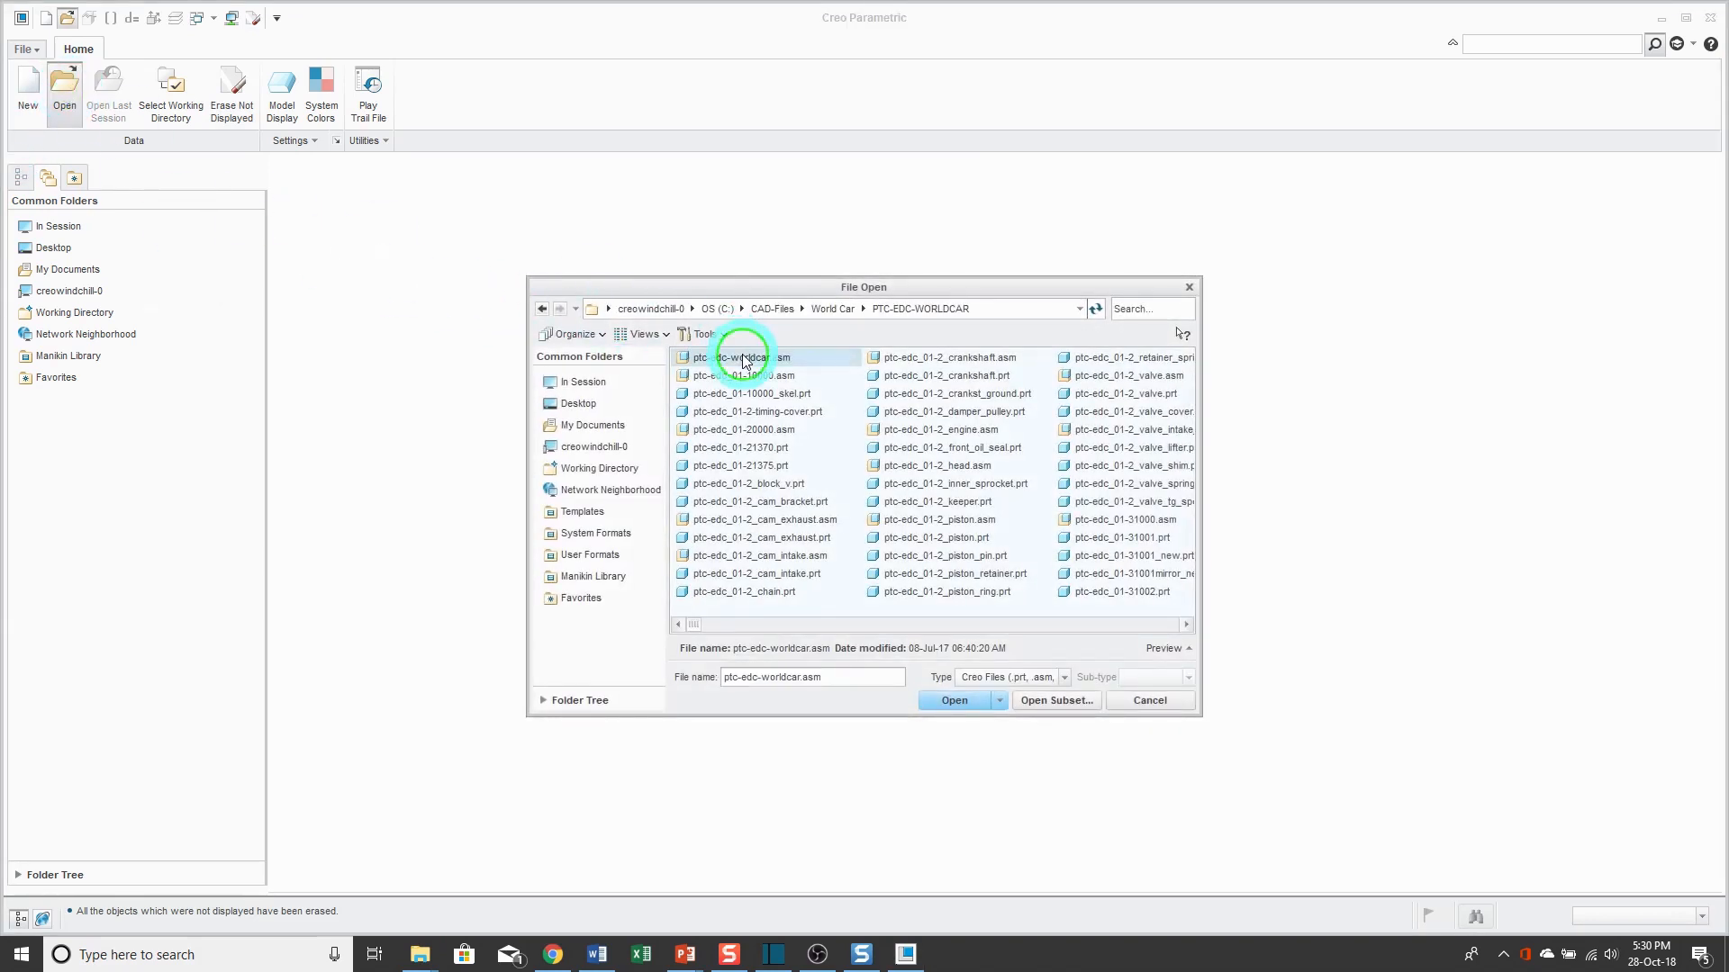
{"action": "left_click", "coordinate": [1003, 700]}
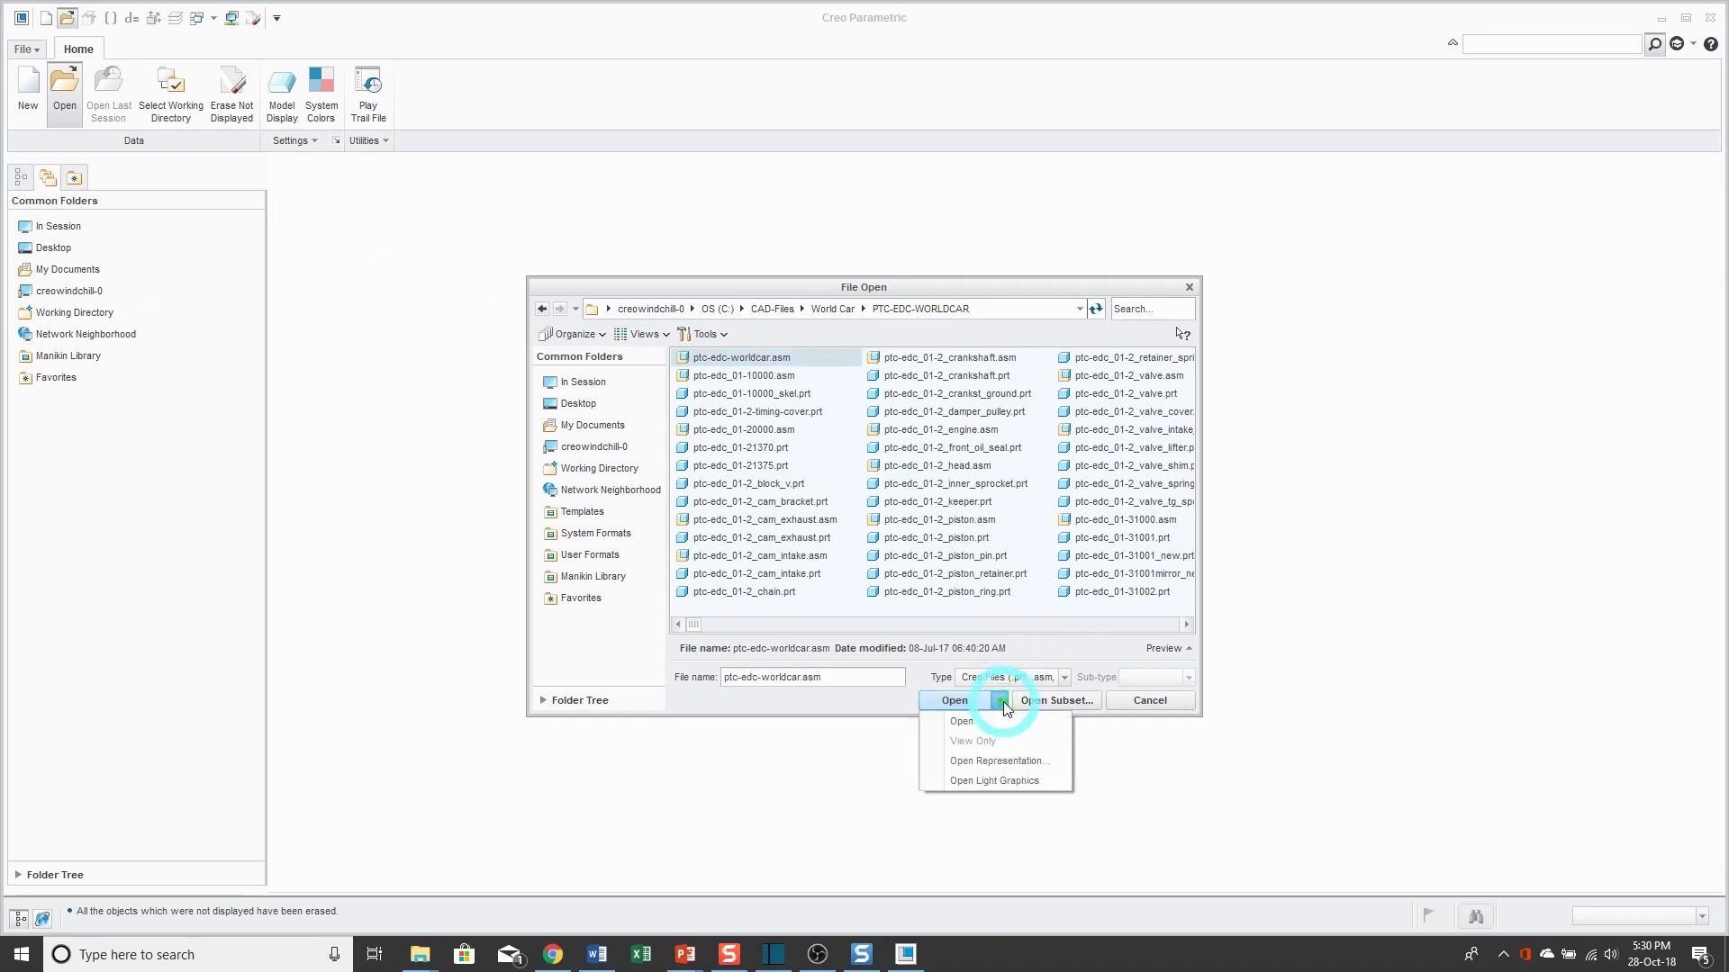
{"action": "left_click", "coordinate": [1000, 762]}
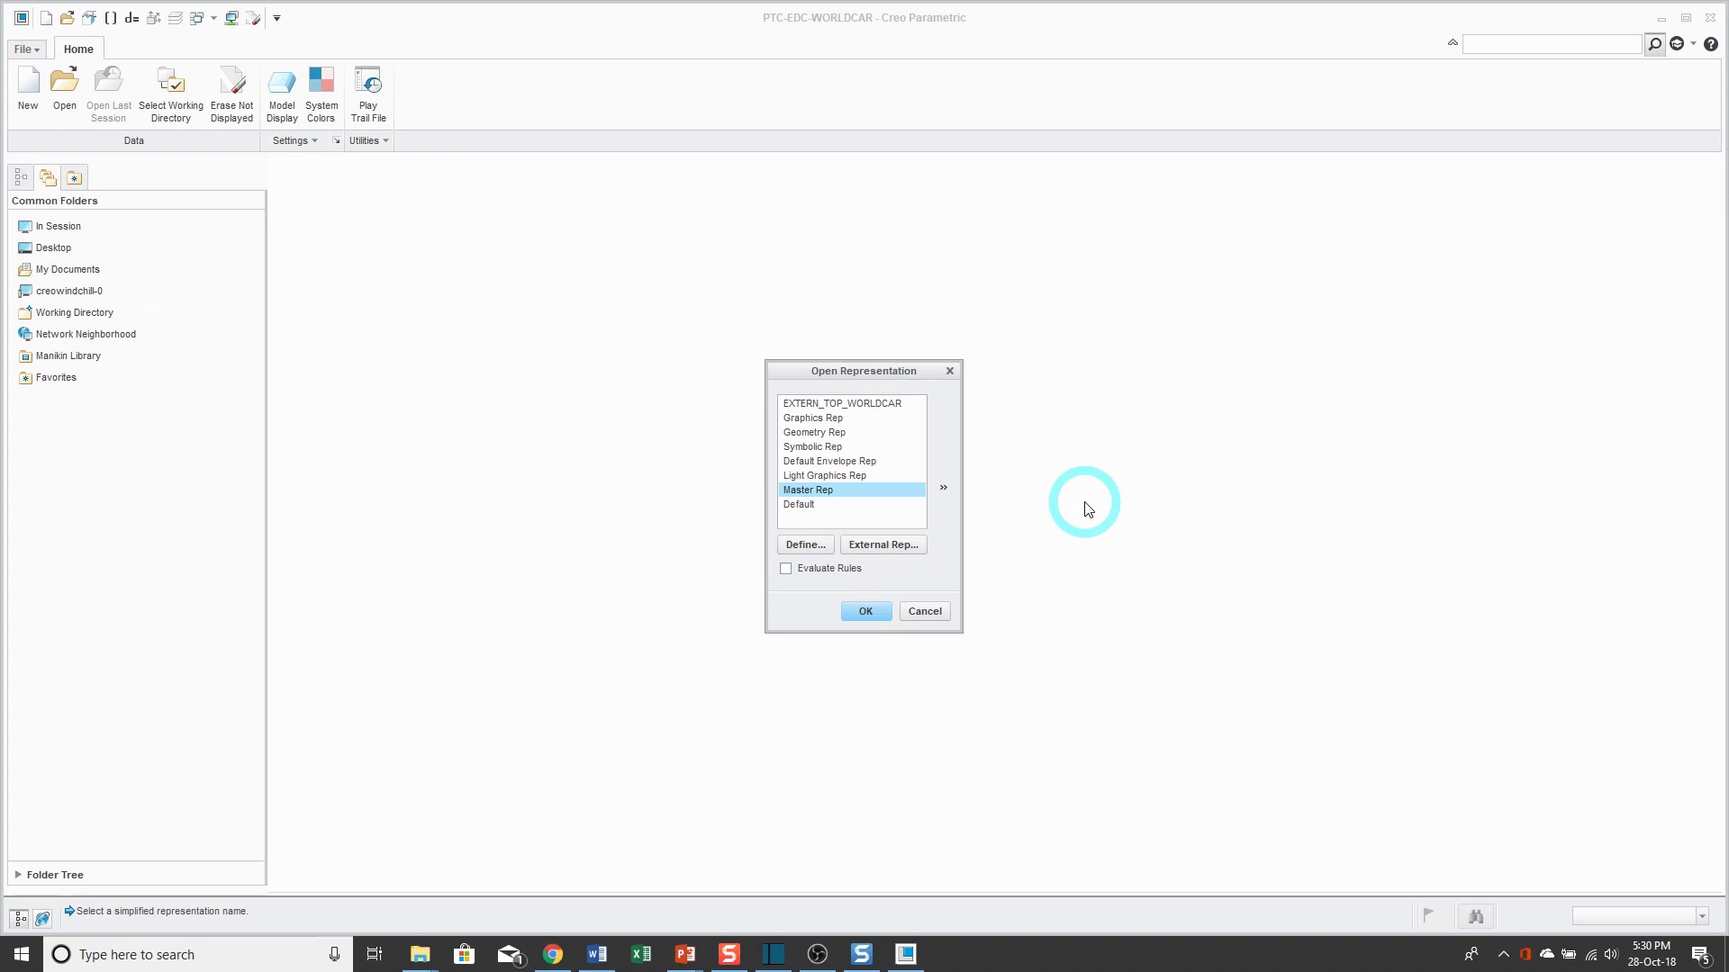
Define a new simplified representation with the default name REP0001 while opening the assembly.
{"action": "left_click", "coordinate": [813, 432]}
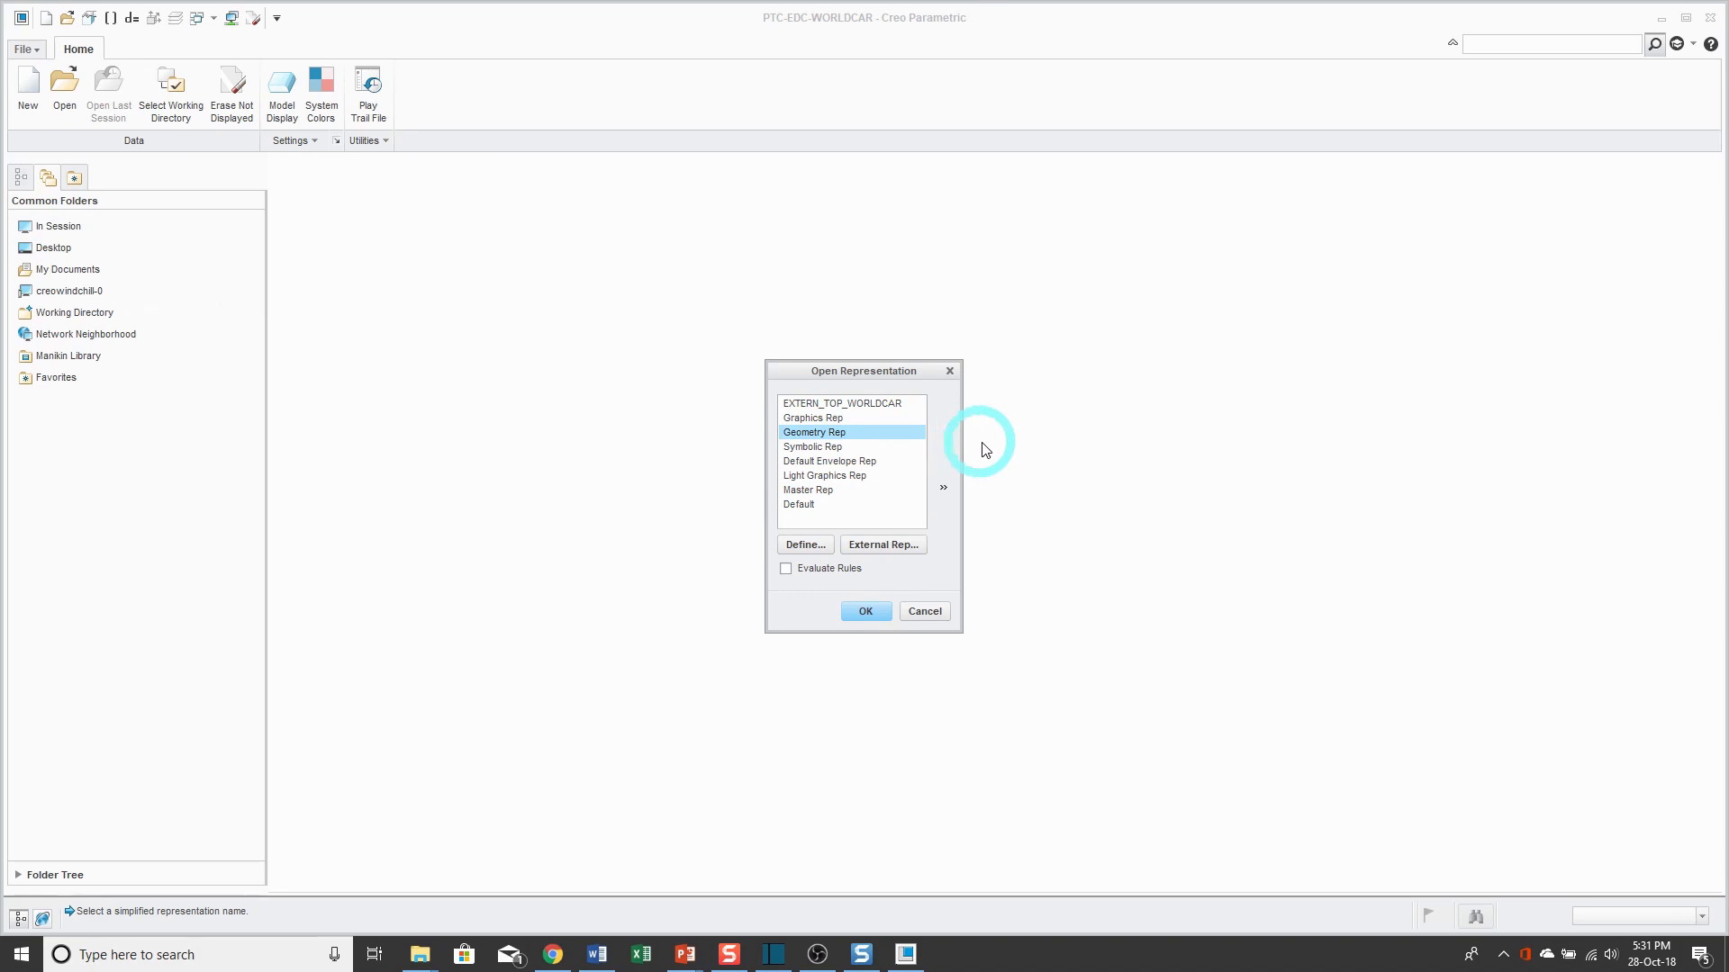
{"action": "left_click", "coordinate": [804, 545]}
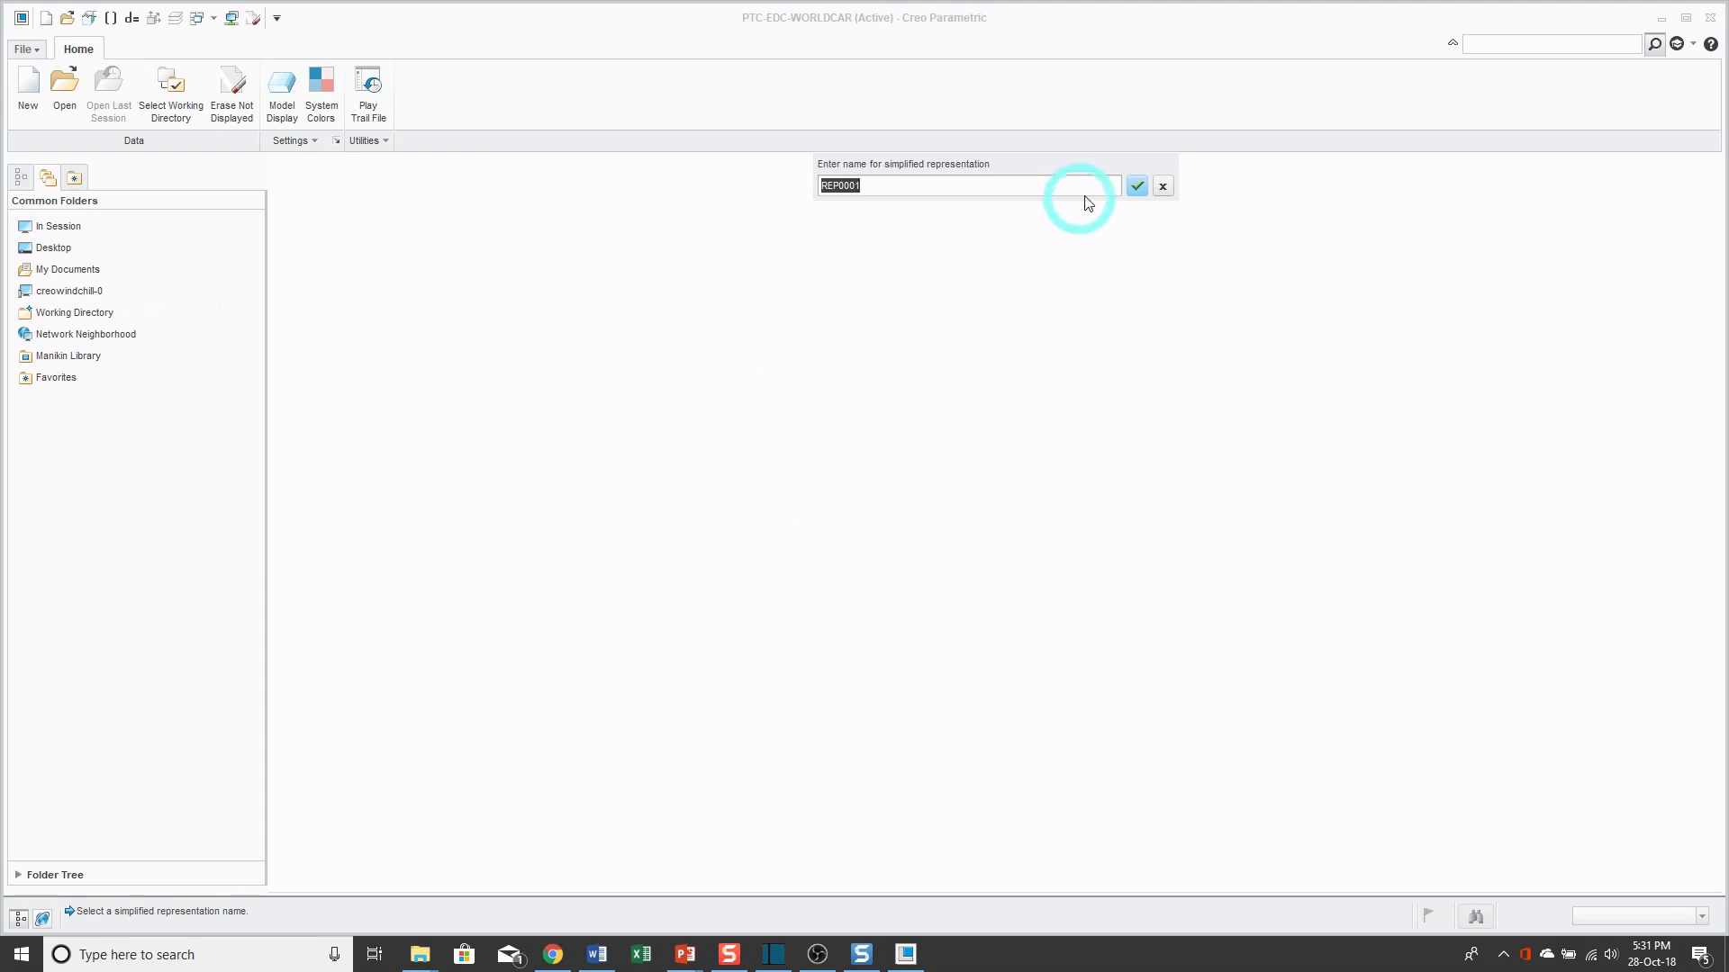
{"action": "left_click", "coordinate": [1136, 186]}
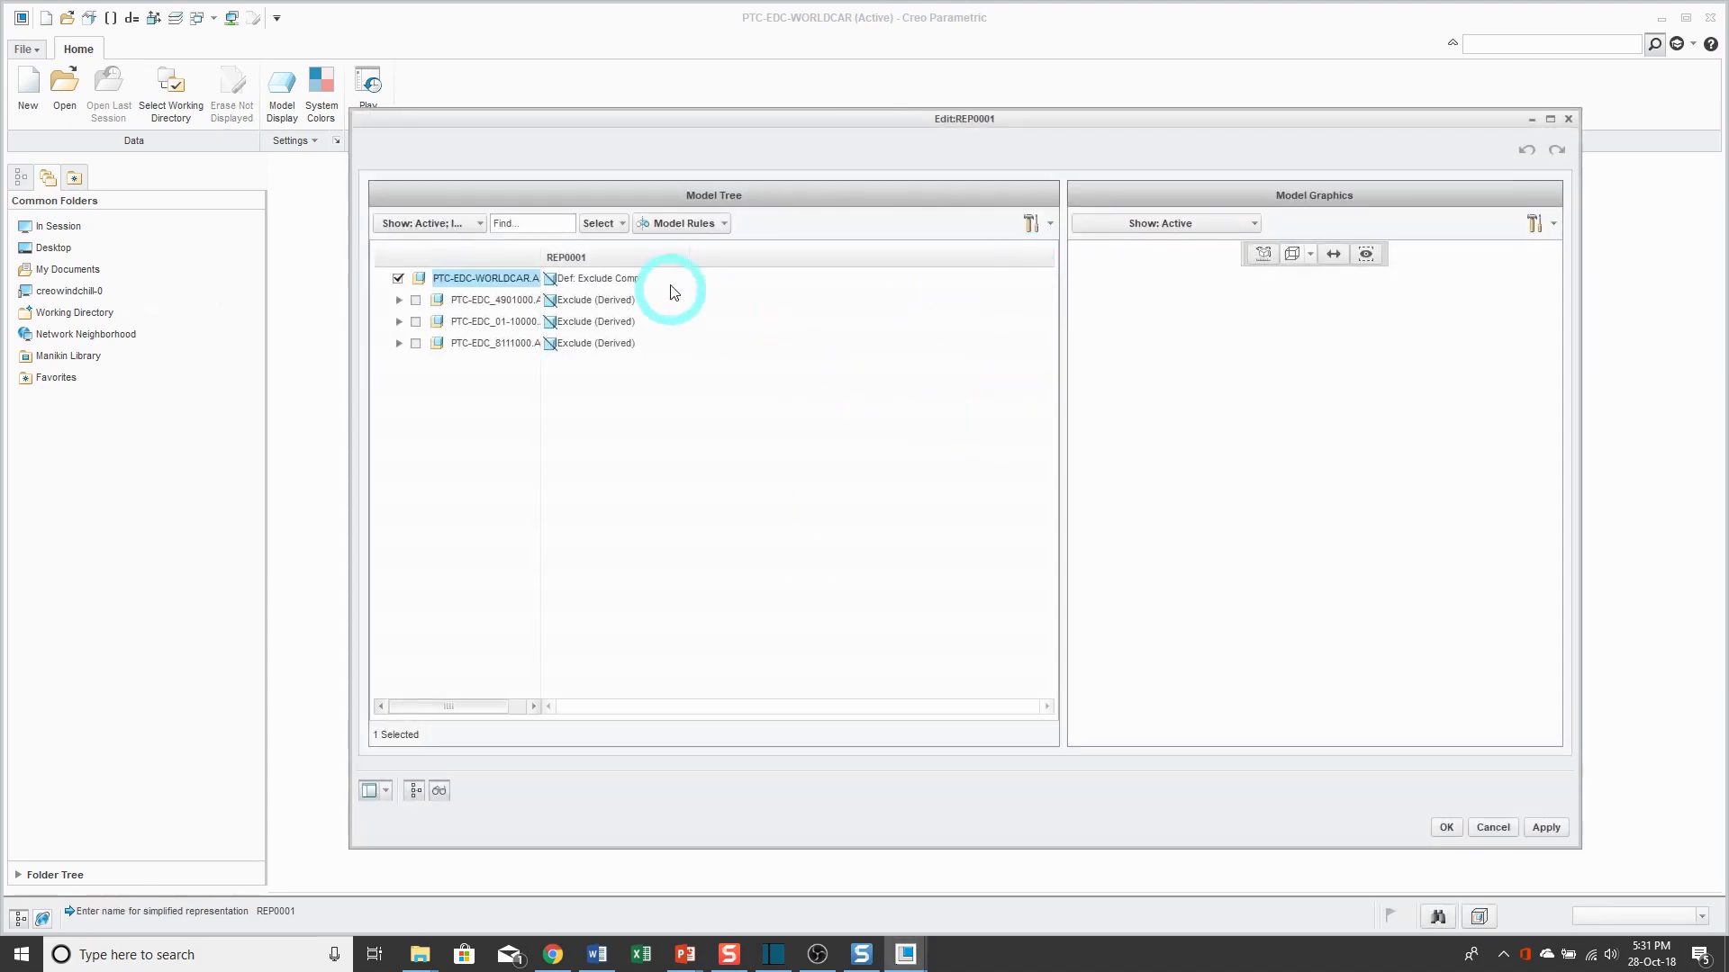
Set the top-level assembly to Geometry Rep in REP0001, exclude subassembly PTC-EDC_8111000, and accept the definition.
{"action": "left_click", "coordinate": [607, 282]}
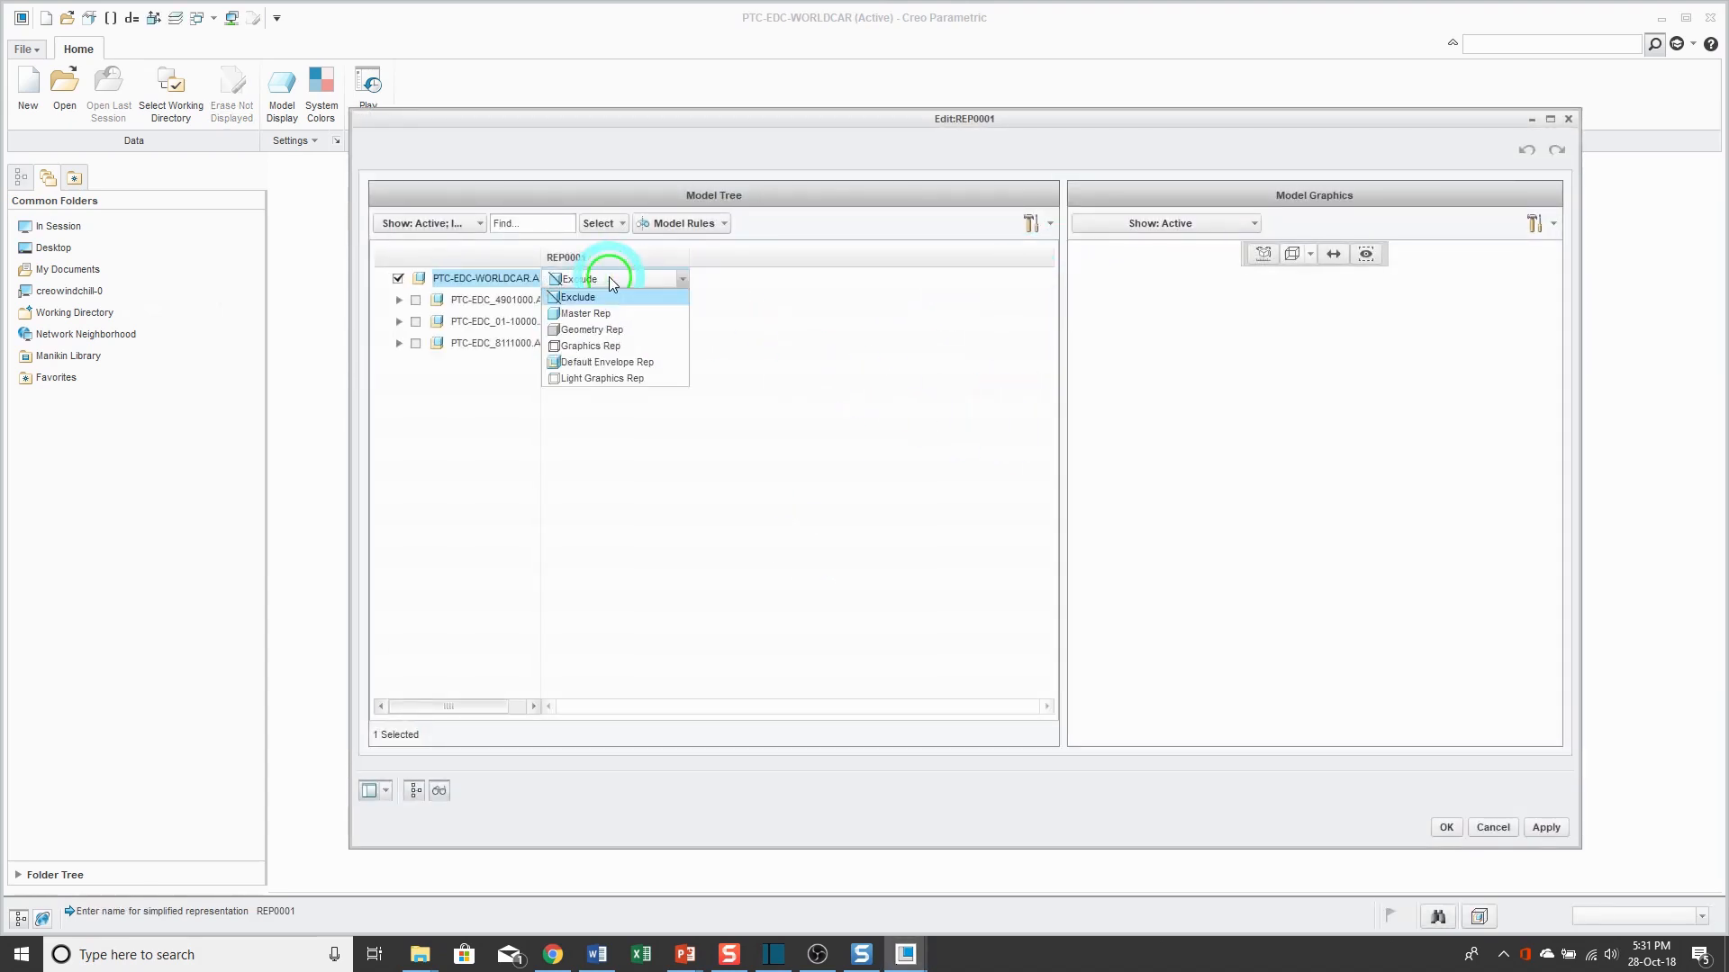
{"action": "left_click", "coordinate": [612, 332]}
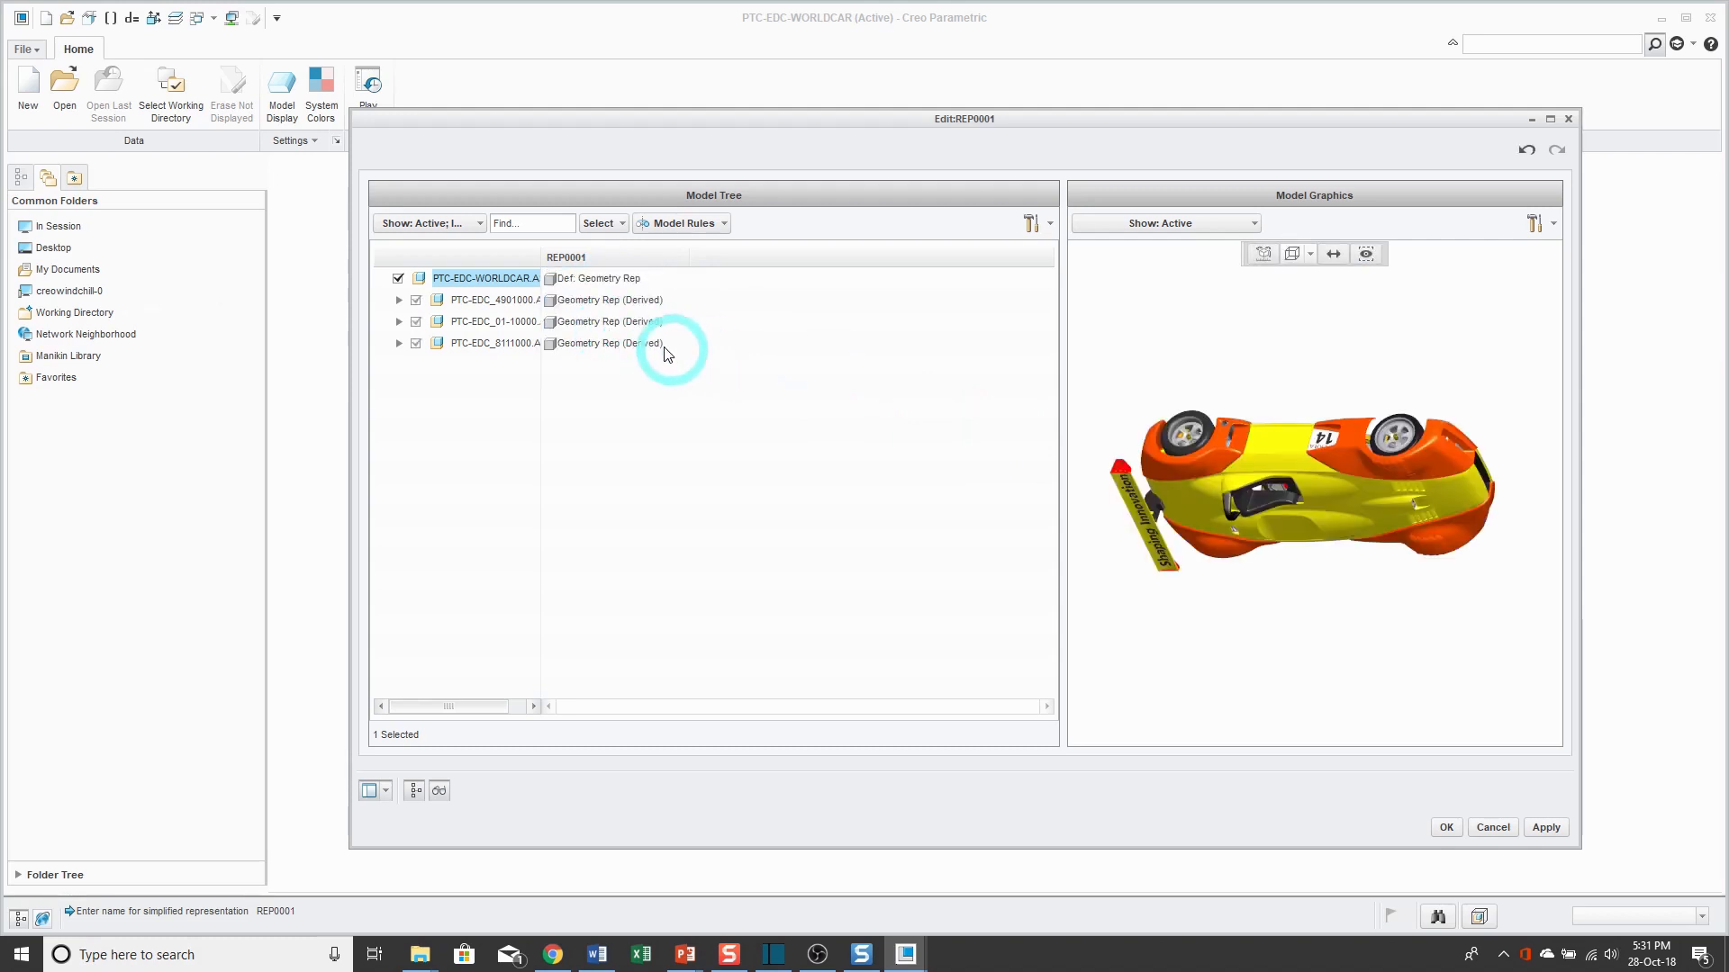
{"action": "left_click", "coordinate": [621, 348]}
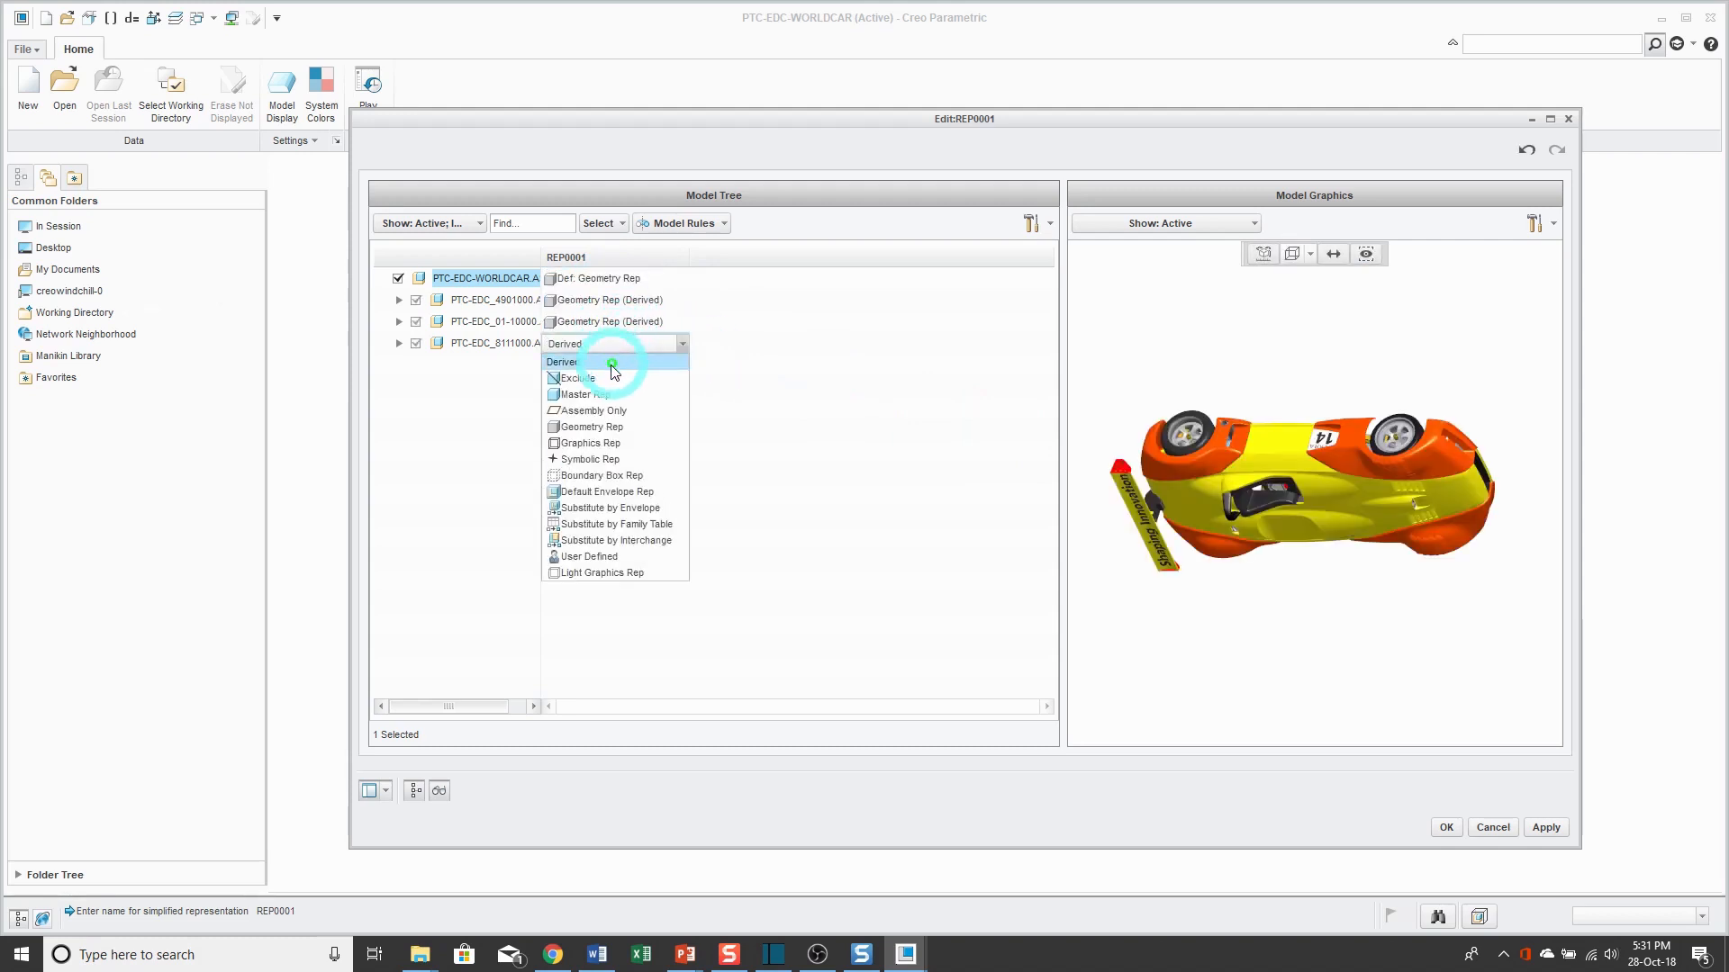
{"action": "left_click", "coordinate": [615, 362]}
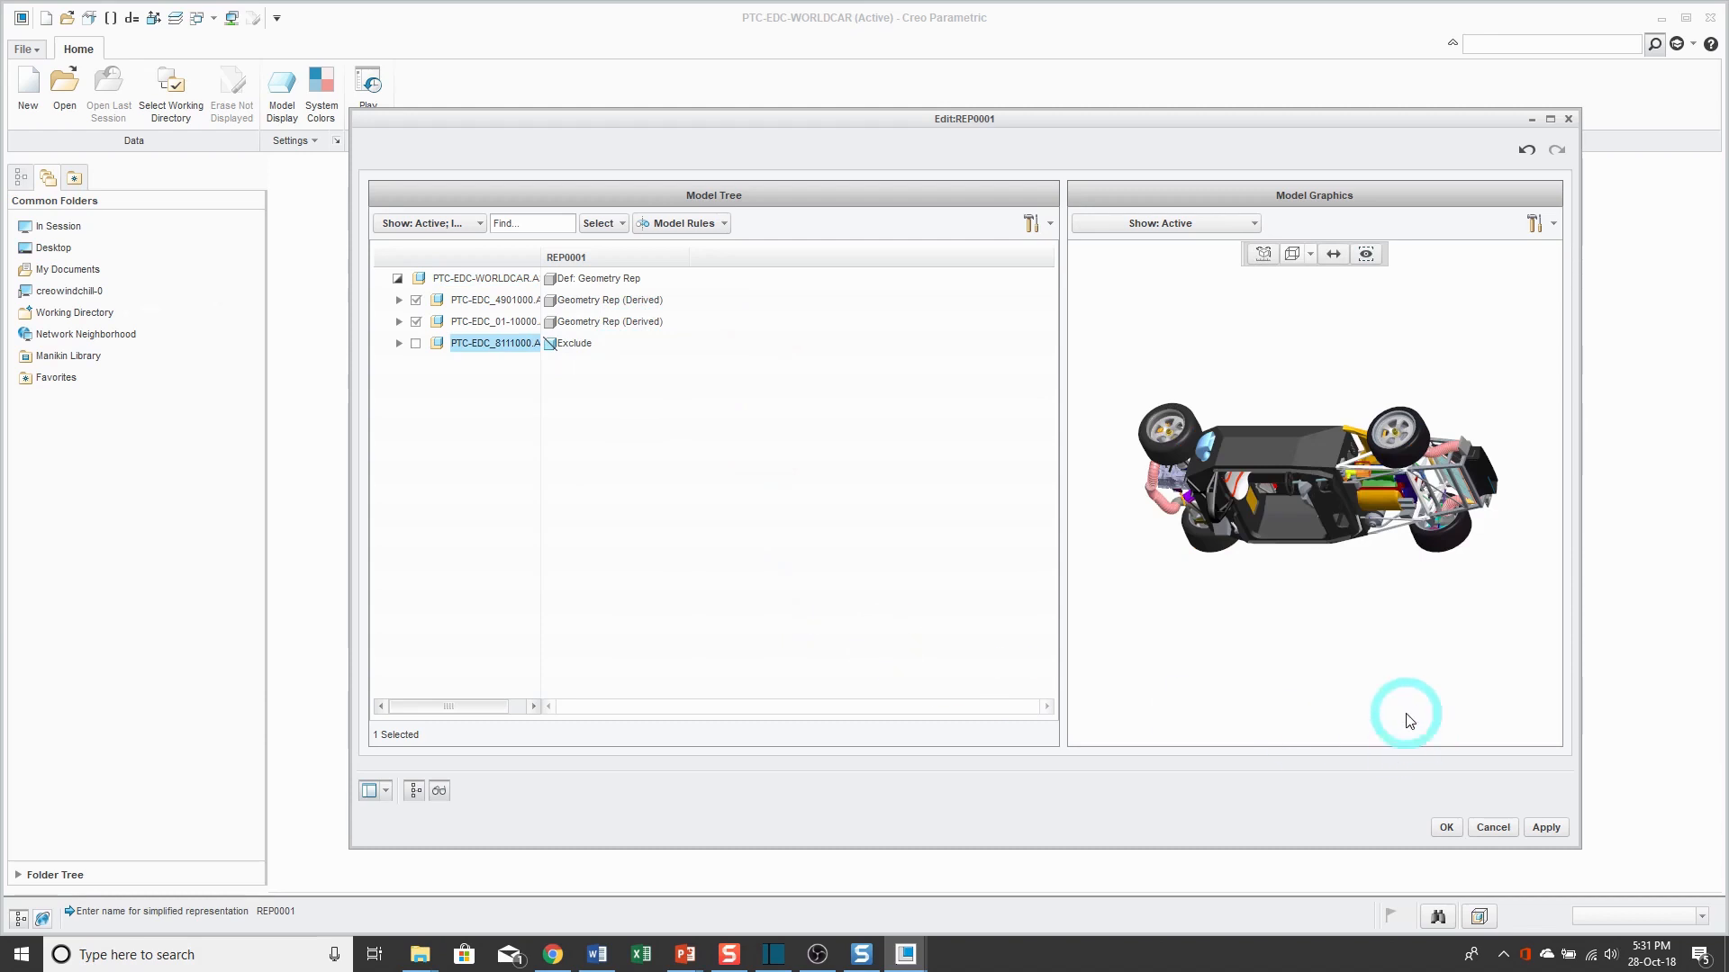
{"action": "left_click", "coordinate": [1447, 830]}
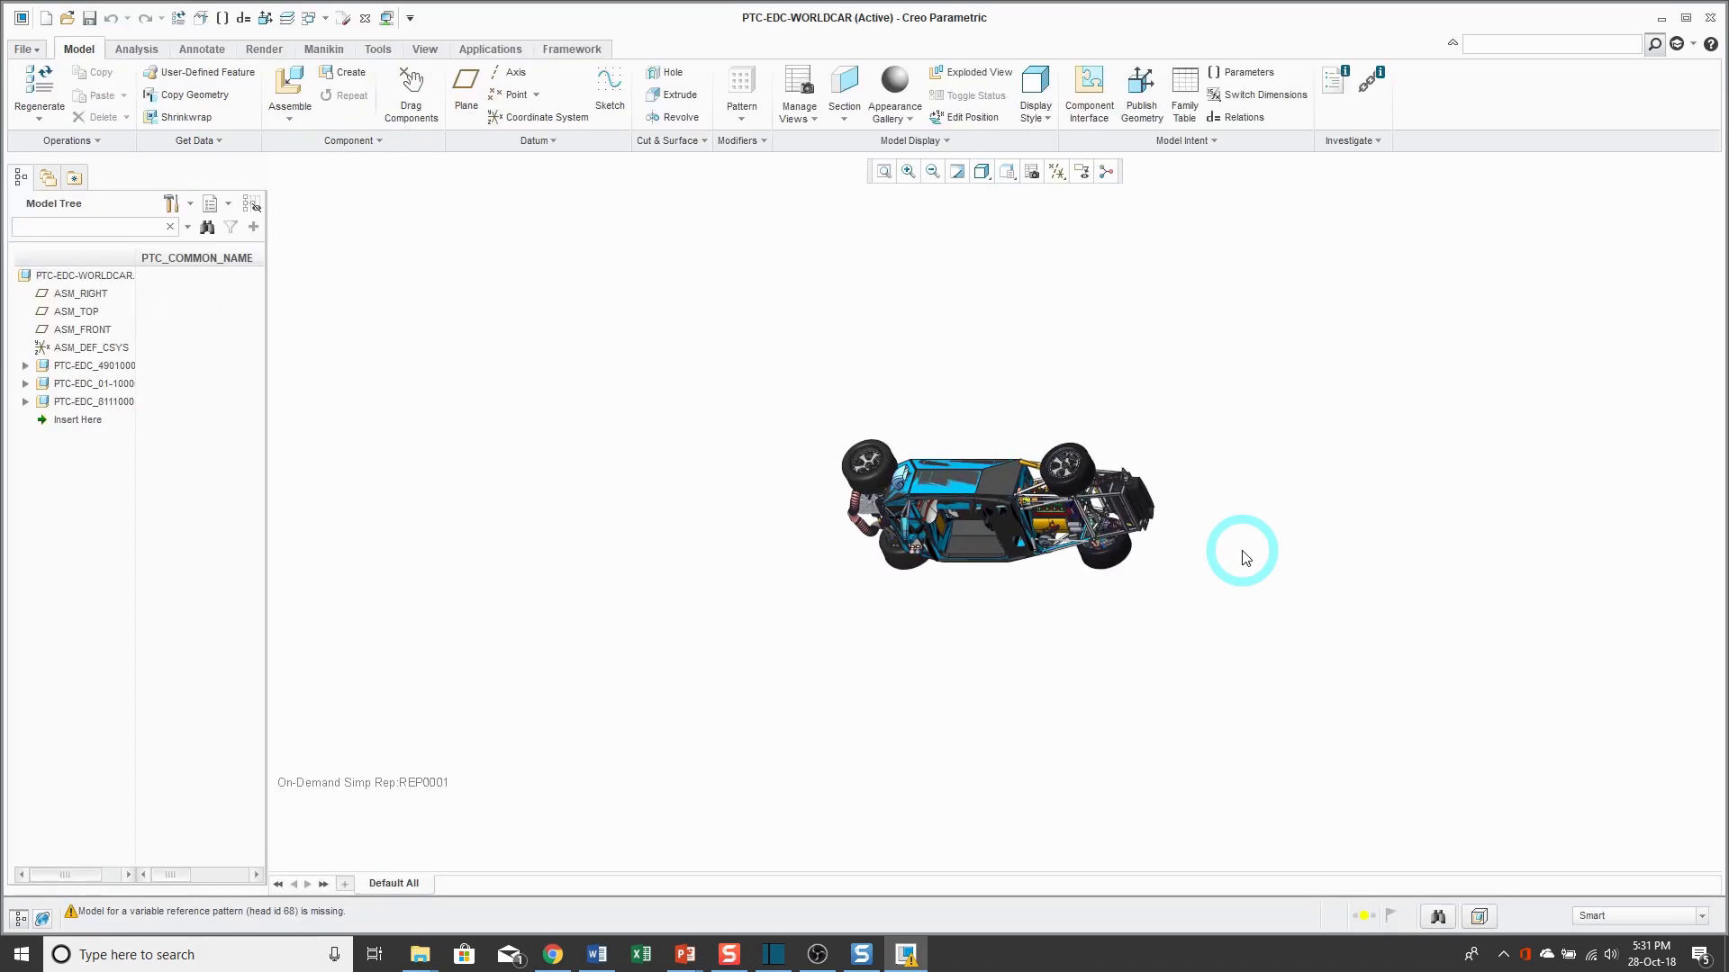
Widen the model tree's name column to fit the full component names, and inspect the opened car from the side and above.
{"action": "middle_click_drag", "start_coordinate": [920, 500], "coordinate": [873, 347]}
{"action": "scroll", "coordinate": [957, 675], "scroll_direction": "down", "scroll_amount": 5}
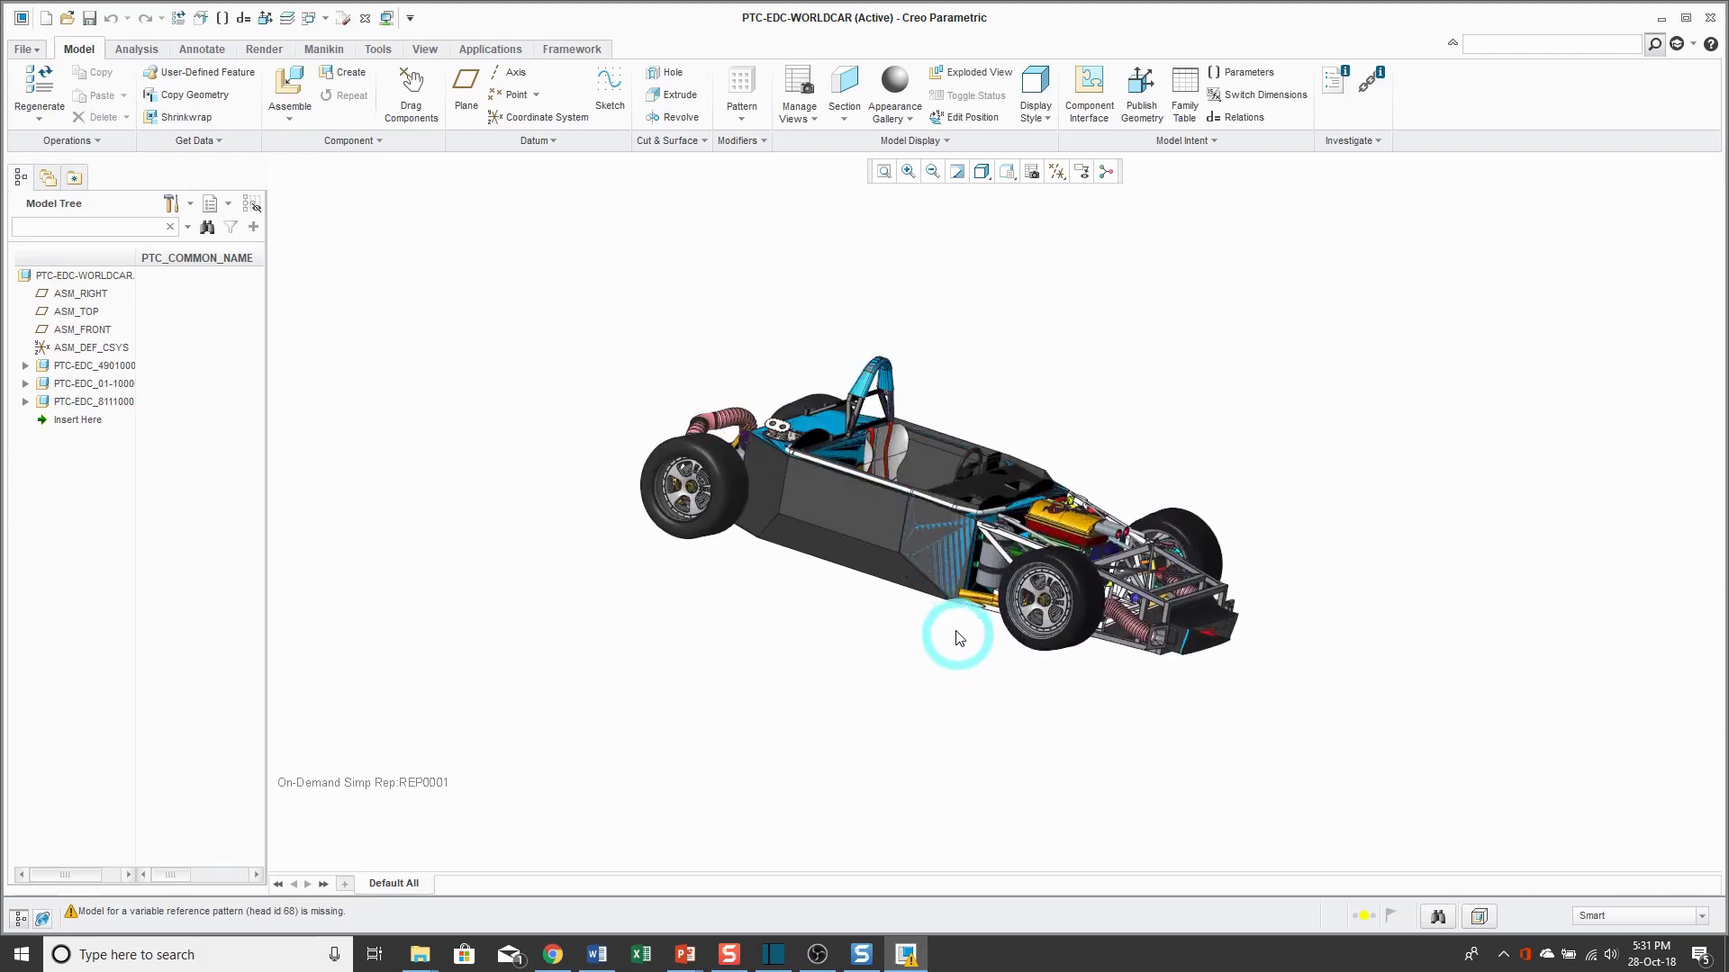
{"action": "scroll", "coordinate": [957, 639], "scroll_direction": "down", "scroll_amount": 2}
{"action": "left_click_drag", "start_coordinate": [135, 254], "coordinate": [197, 253]}
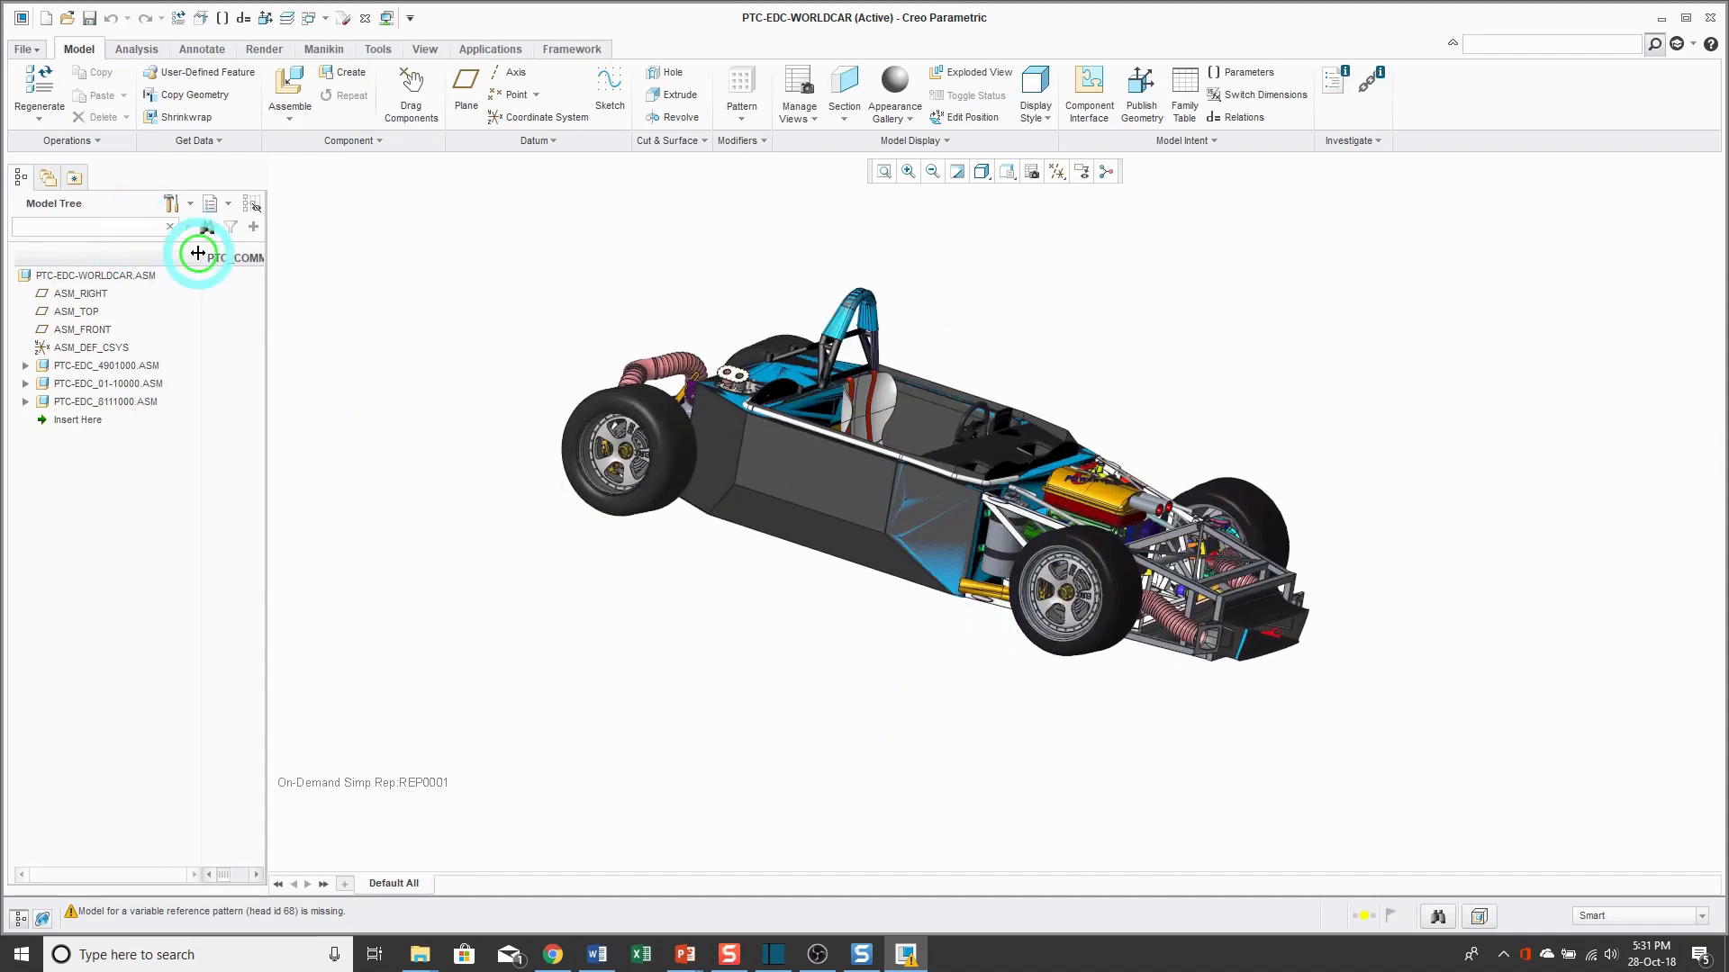
{"action": "mouse_move", "coordinate": [928, 675]}
{"action": "middle_mouse_down"}
{"action": "mouse_move", "coordinate": [945, 706]}
{"action": "mouse_move", "coordinate": [927, 706]}
{"action": "mouse_move", "coordinate": [957, 695]}
{"action": "middle_mouse_up"}
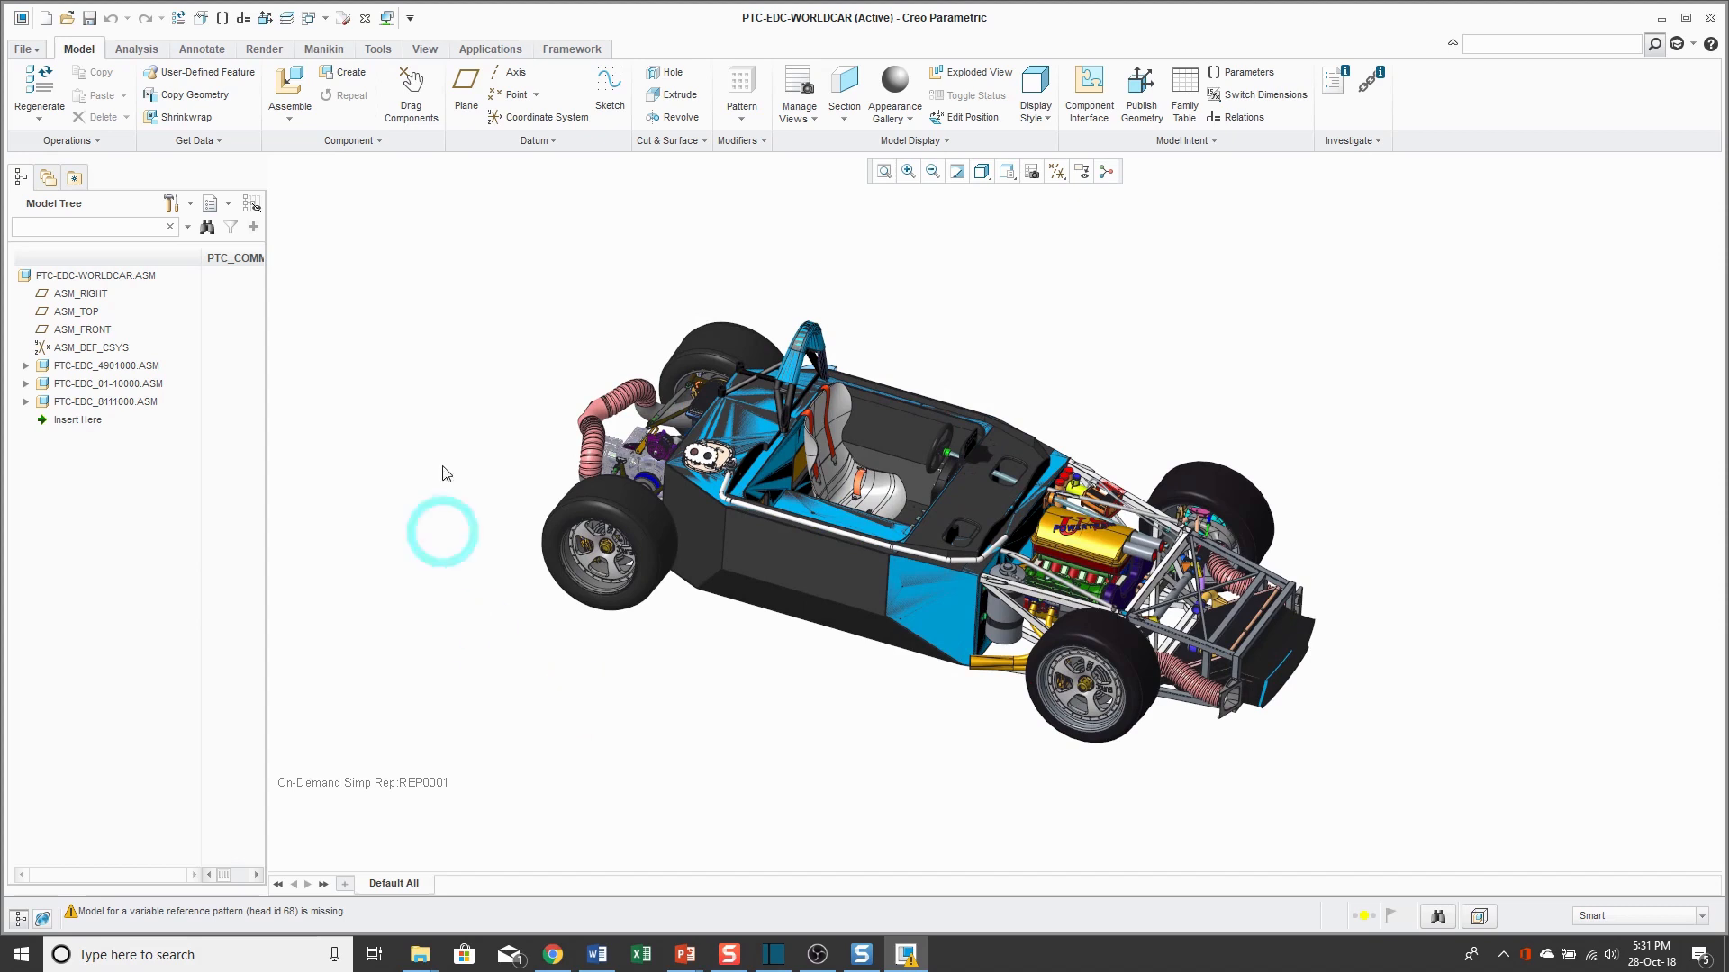
Activate the Geometry Rep for the whole car in the View Manager and close it.
{"action": "left_click", "coordinate": [801, 93]}
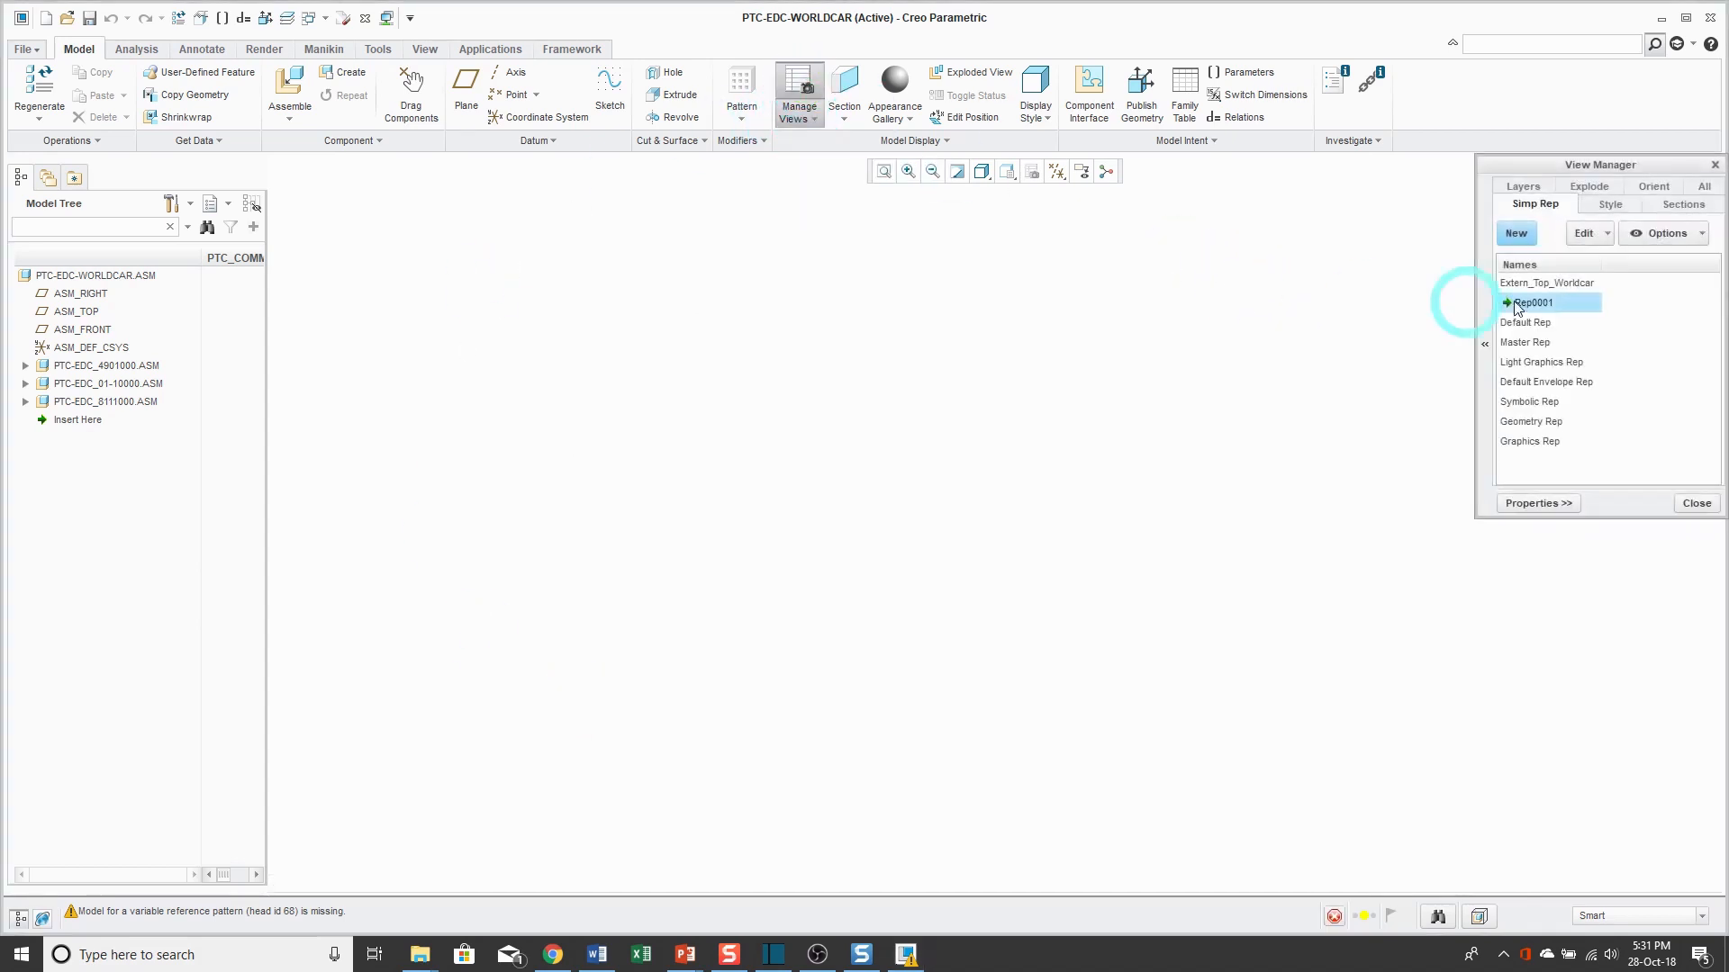
{"action": "double_click", "coordinate": [1544, 421]}
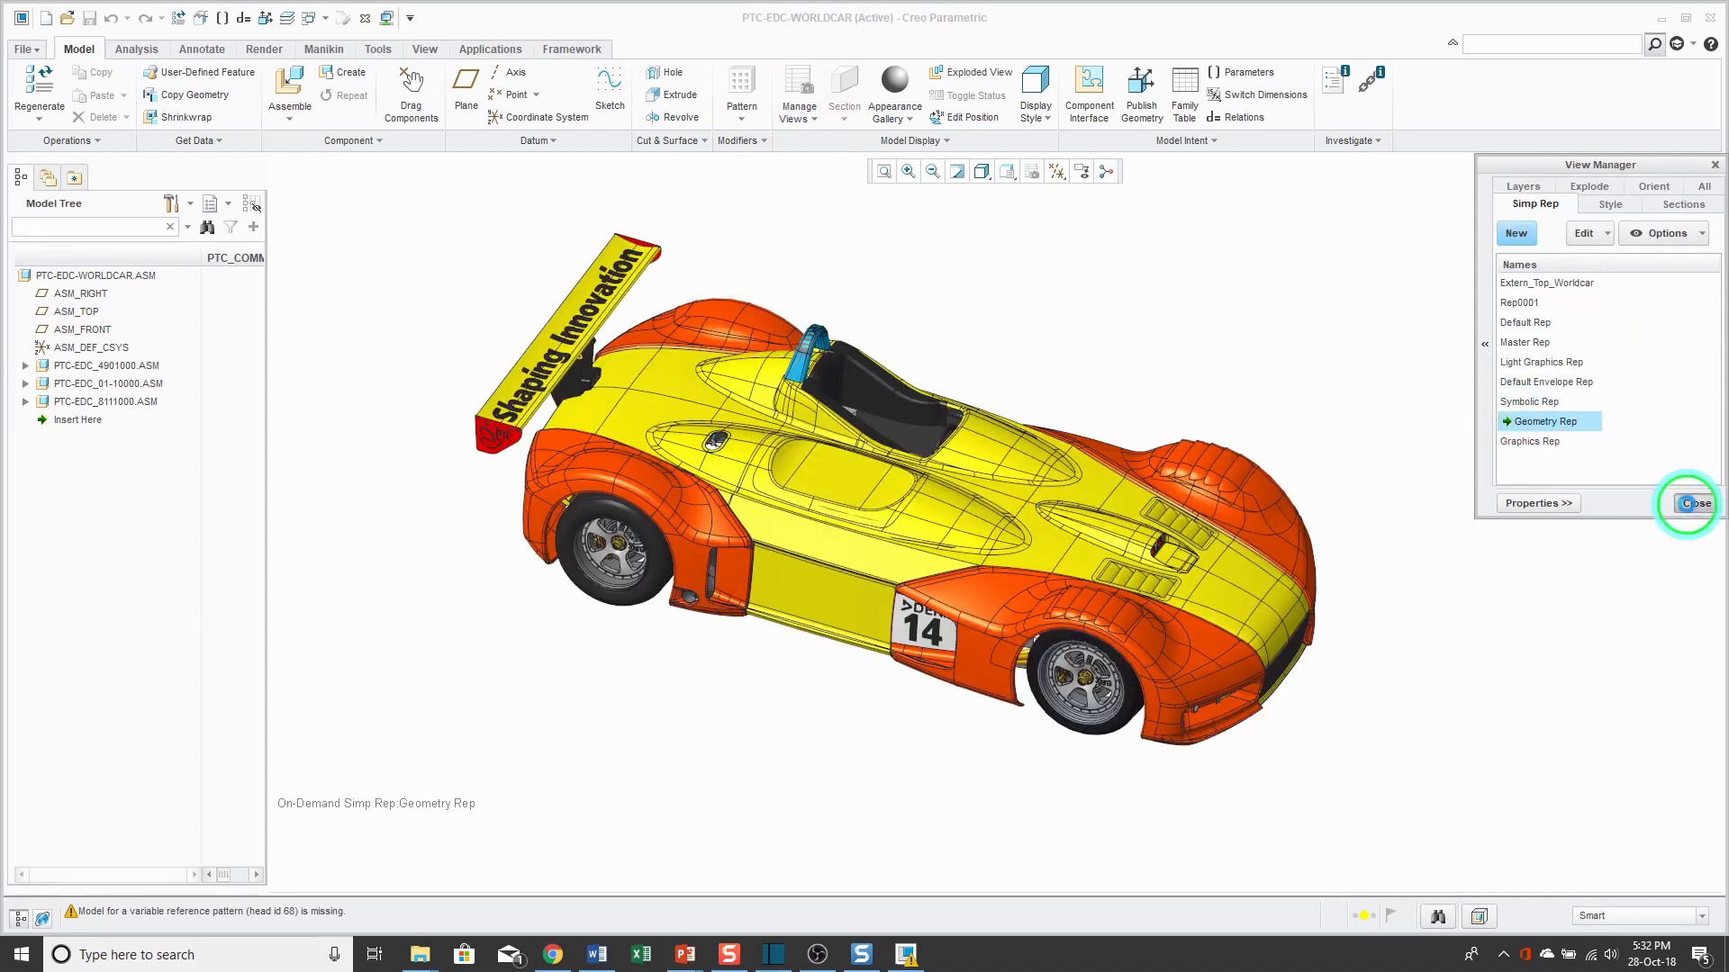
{"action": "left_click", "coordinate": [1697, 503]}
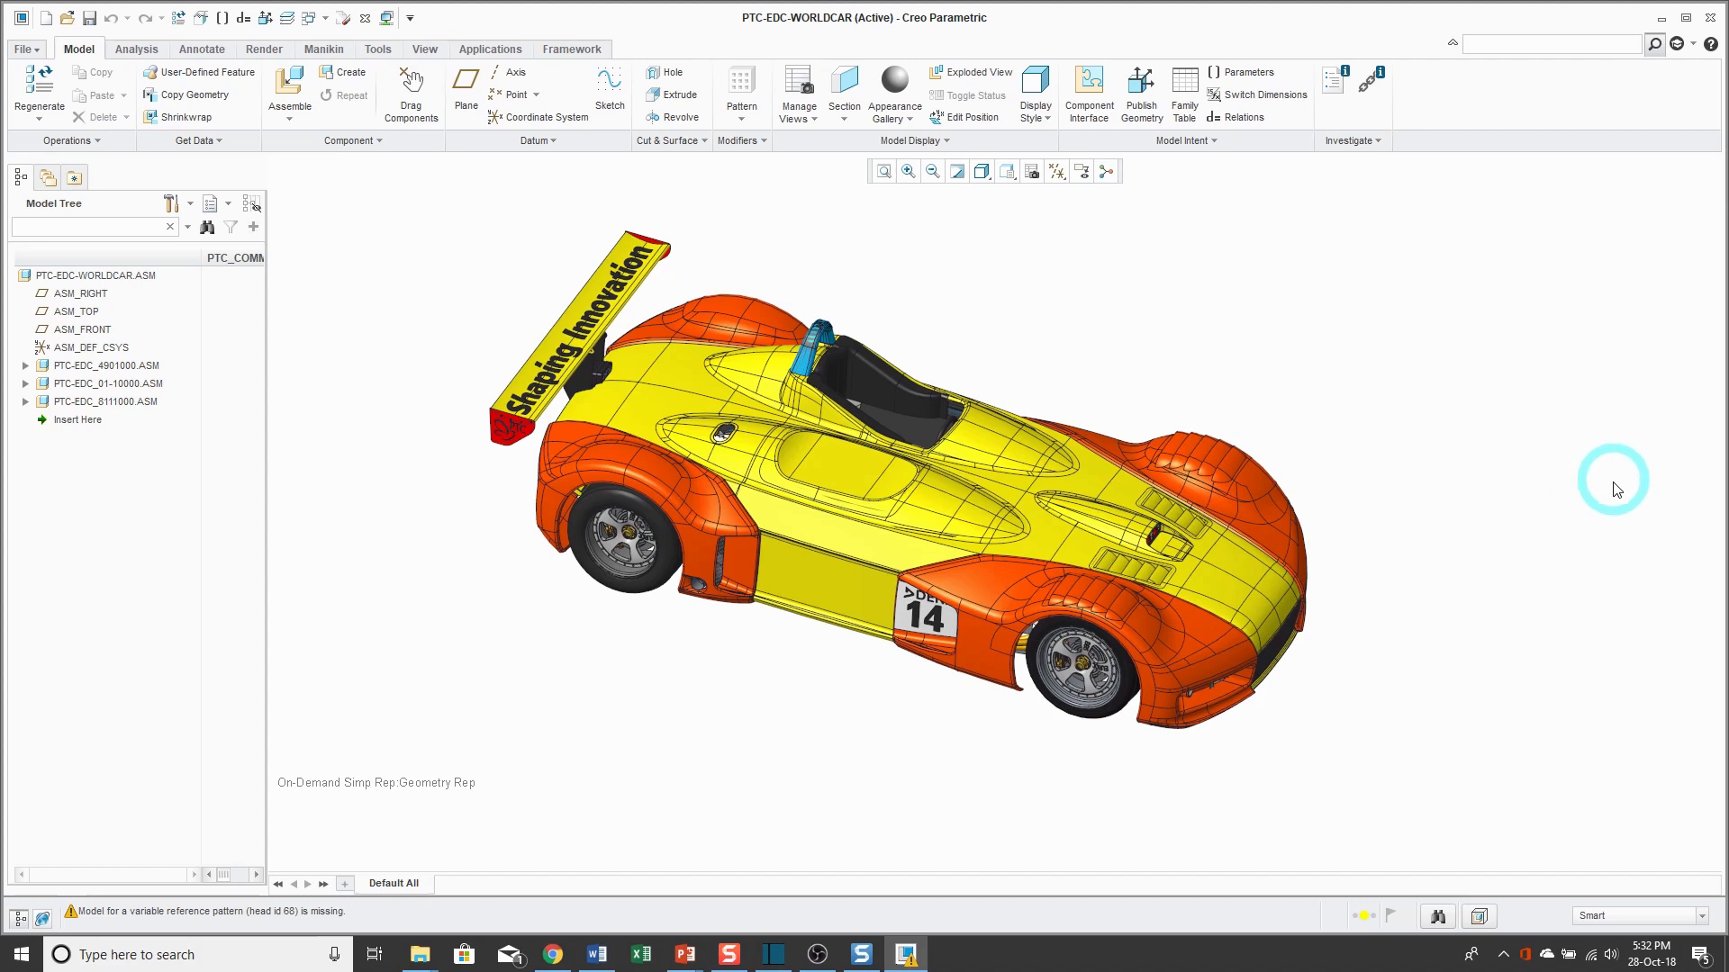
Set the selection filter to Parts and try box-selecting the car's front half in both directions, clearing the selection each time.
{"action": "left_click", "coordinate": [1652, 916]}
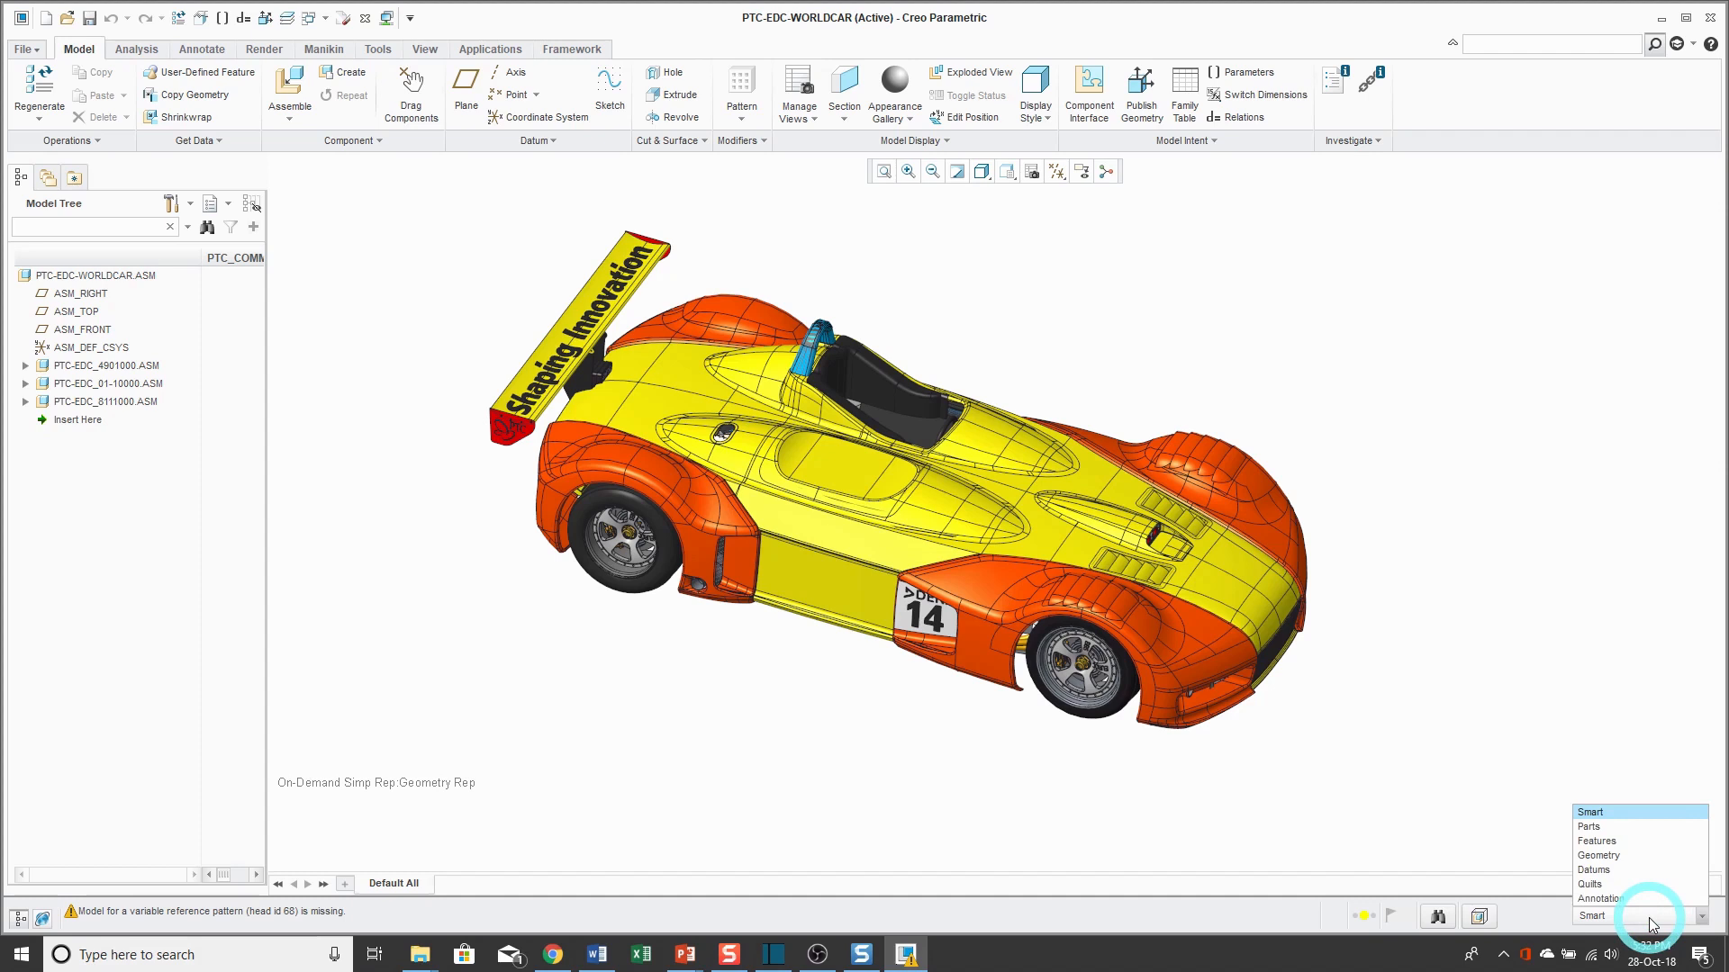
{"action": "left_click", "coordinate": [1591, 827]}
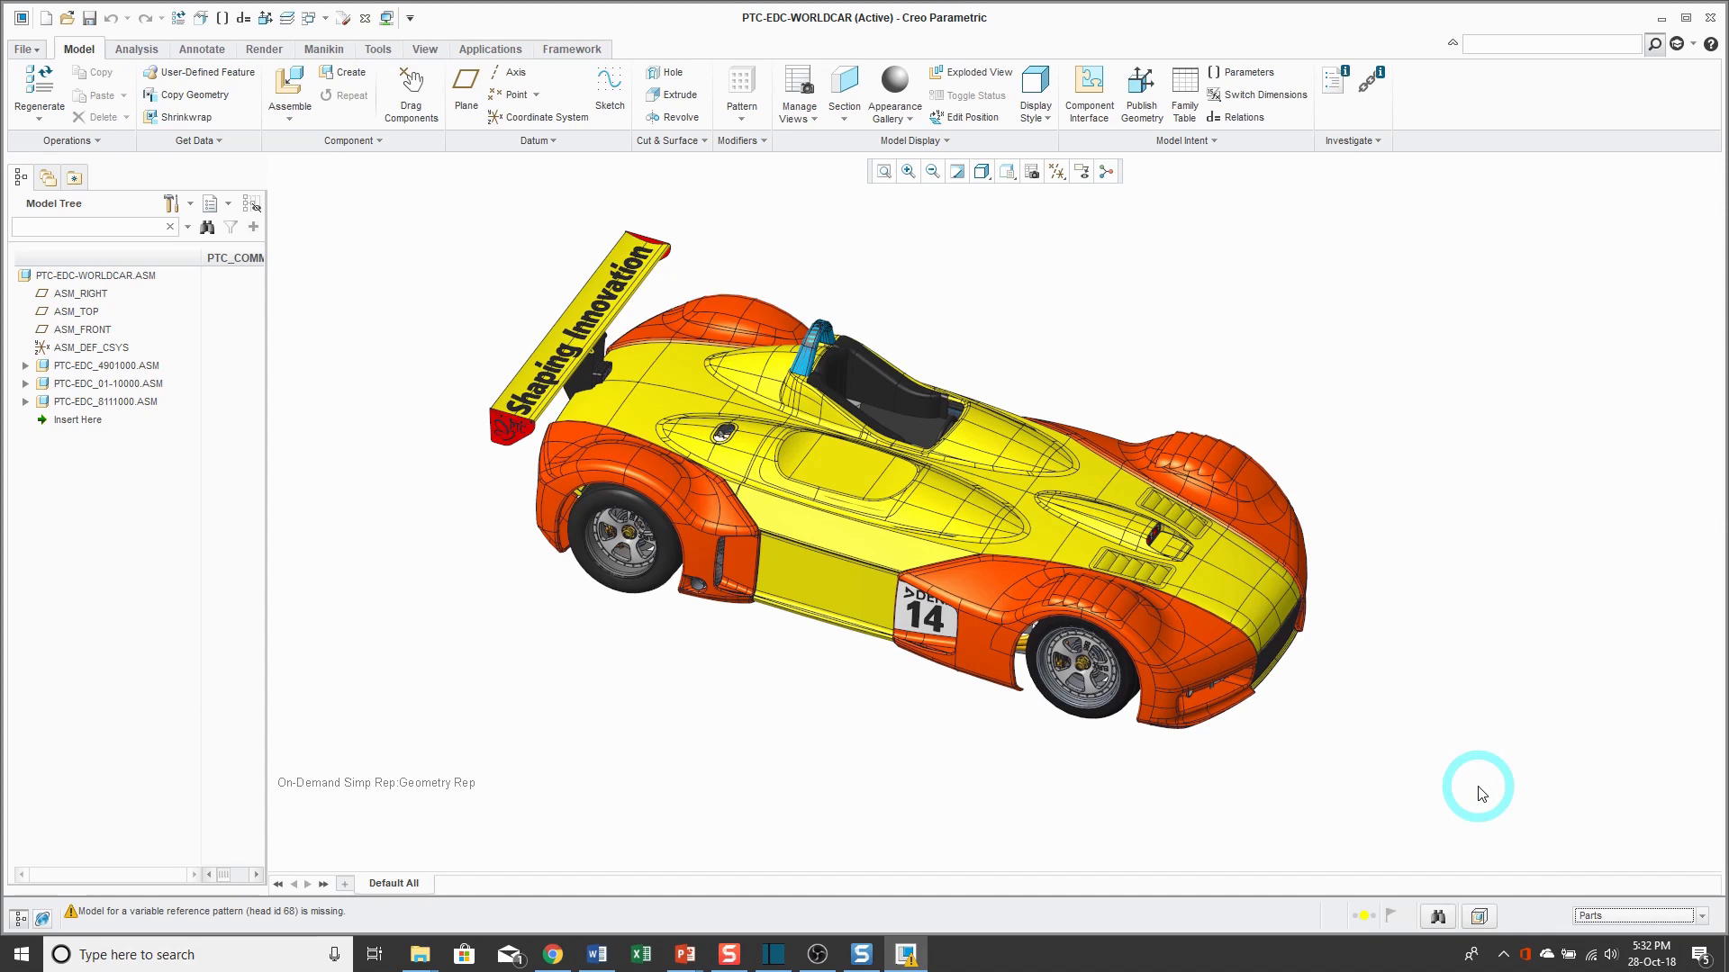
{"action": "left_click_drag", "start_coordinate": [1477, 789], "coordinate": [1022, 362]}
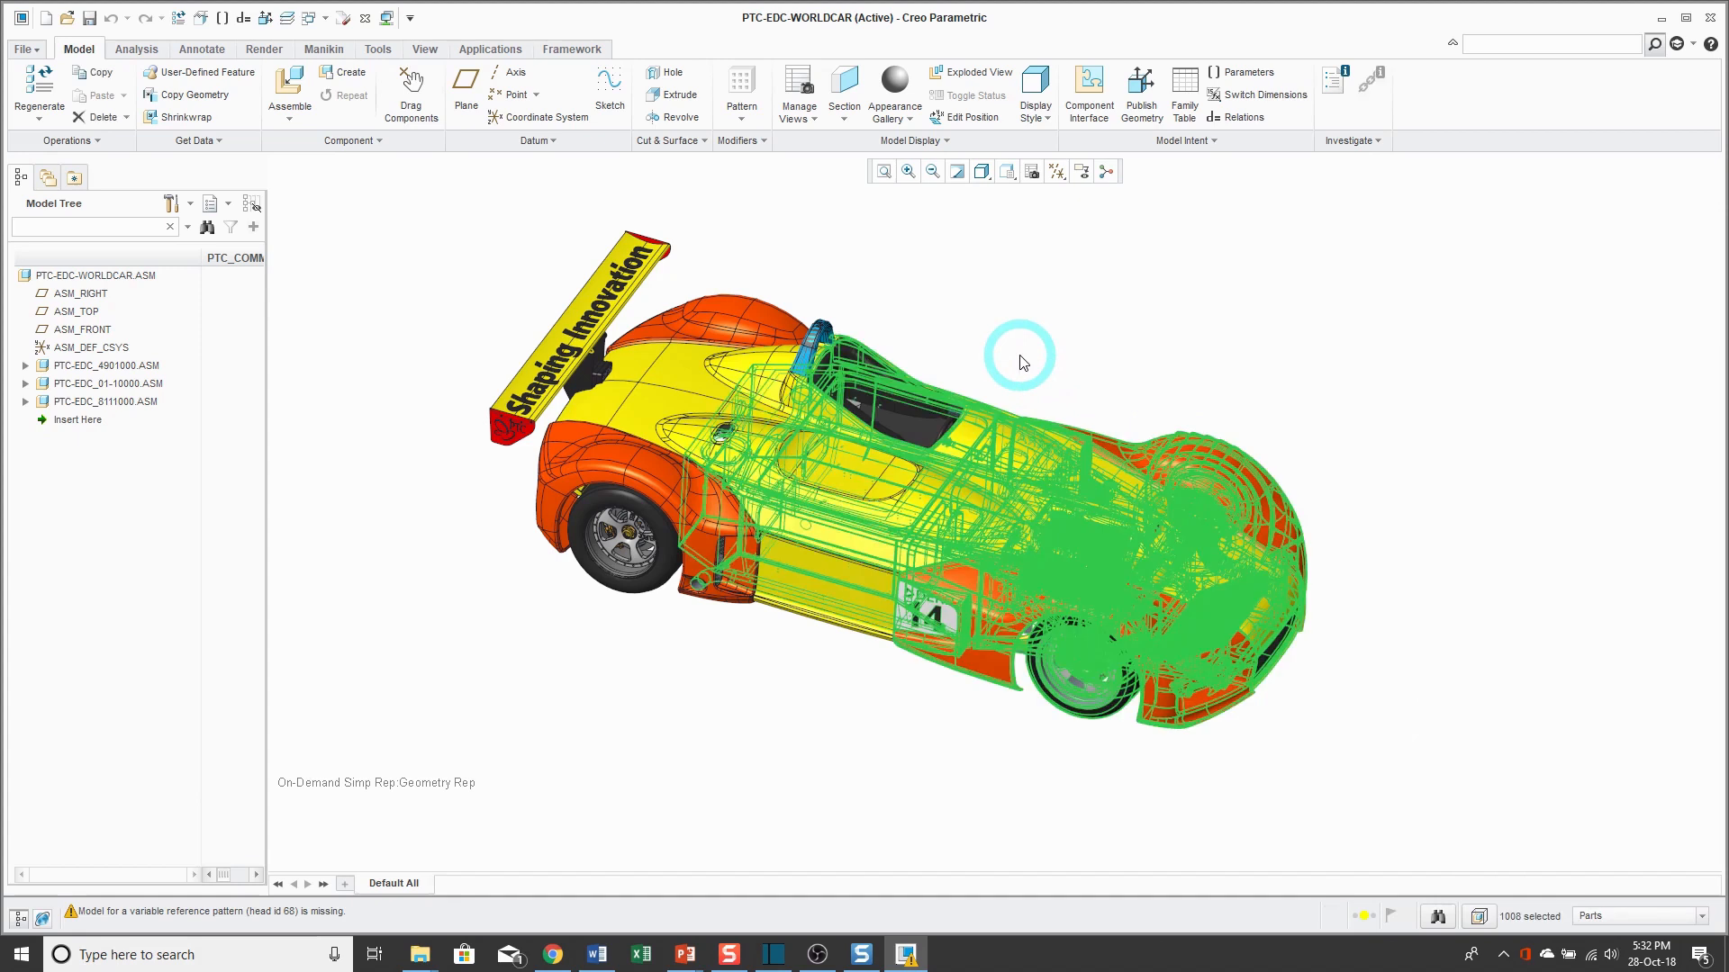
{"action": "left_click", "coordinate": [1053, 287]}
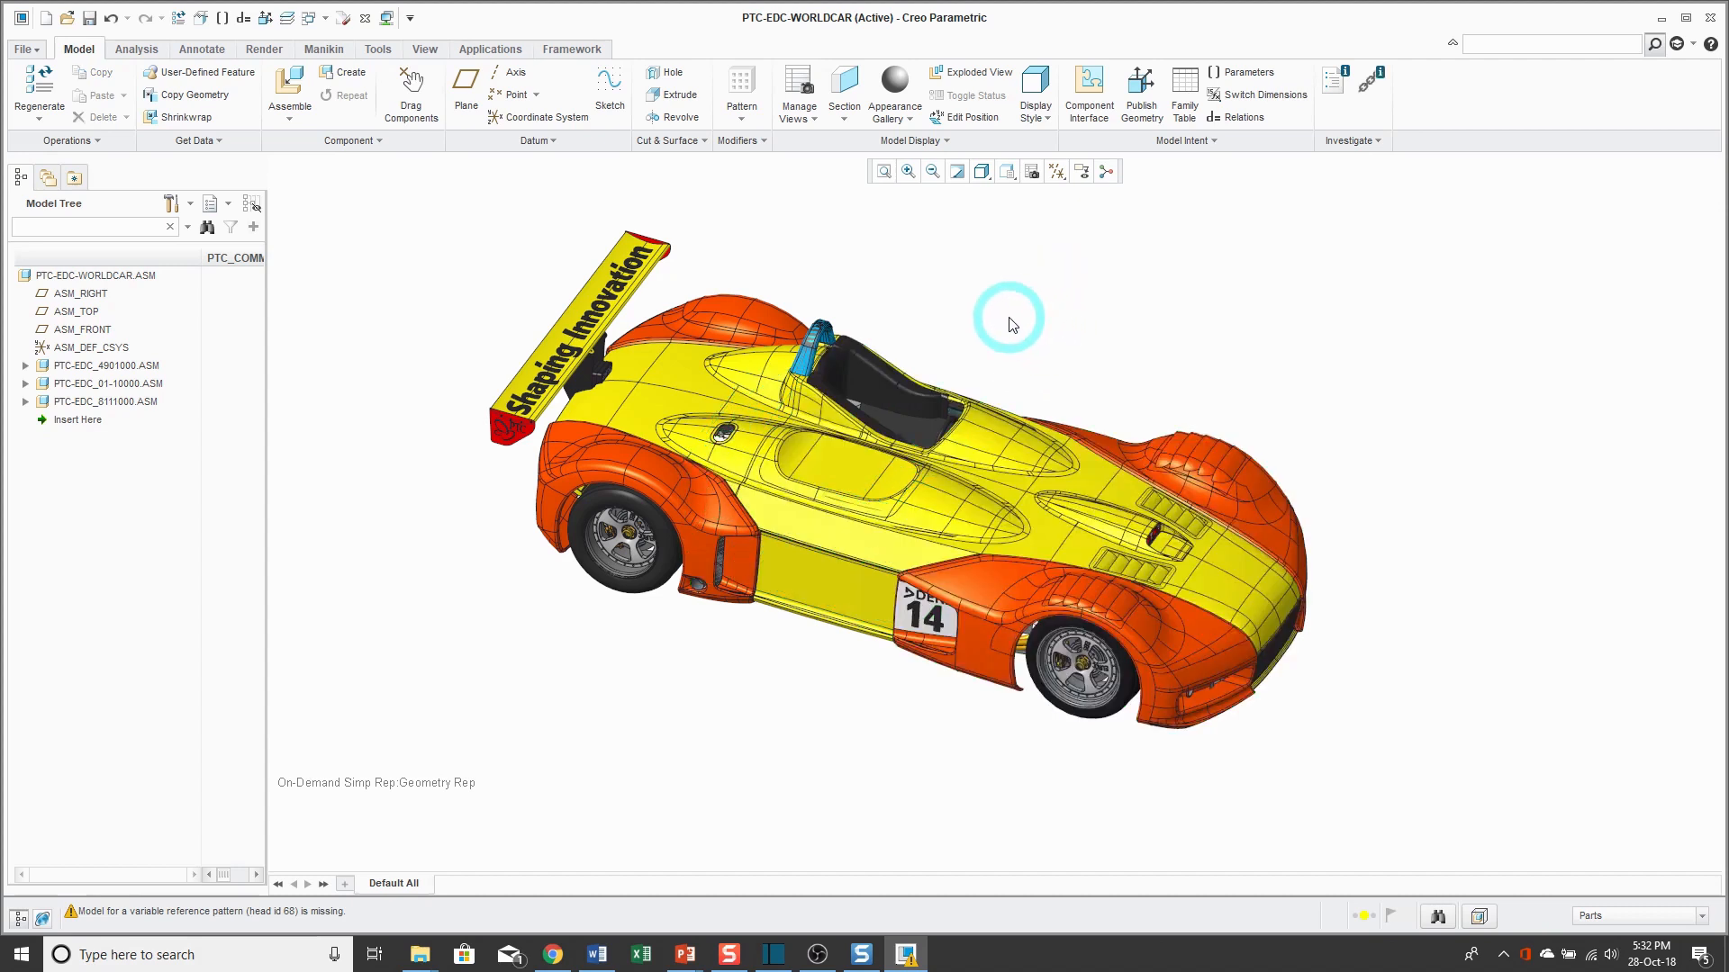
{"action": "left_click_drag", "start_coordinate": [969, 302], "coordinate": [1381, 820]}
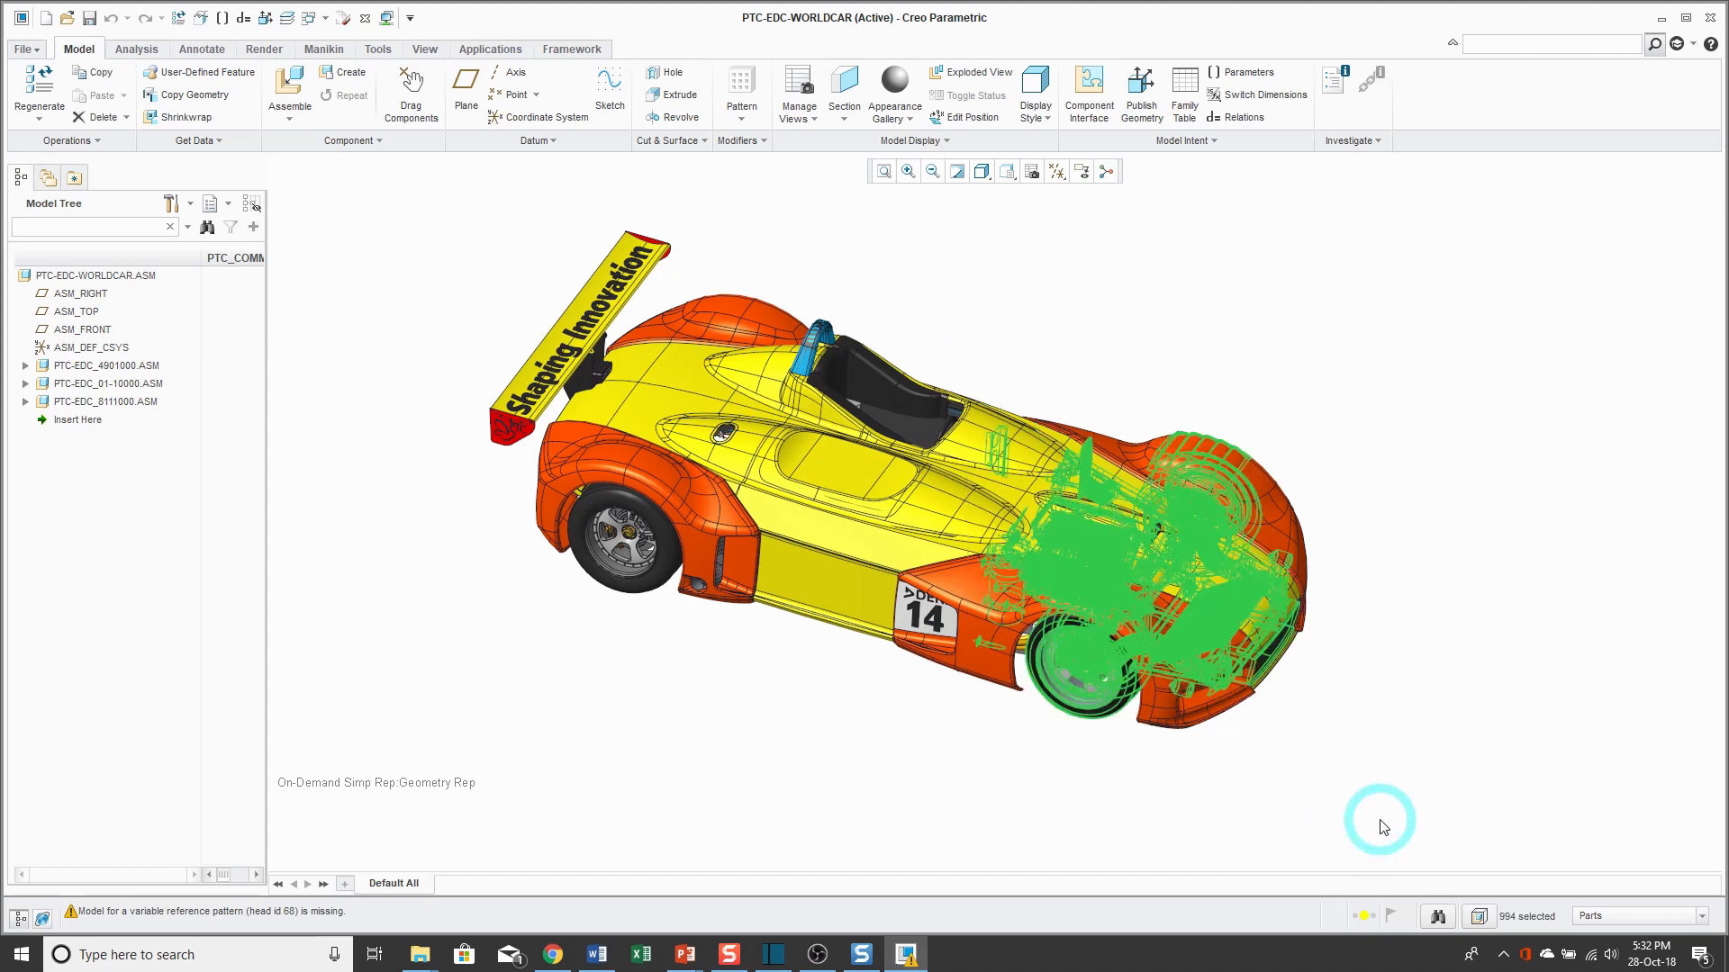
{"action": "left_click", "coordinate": [1388, 725]}
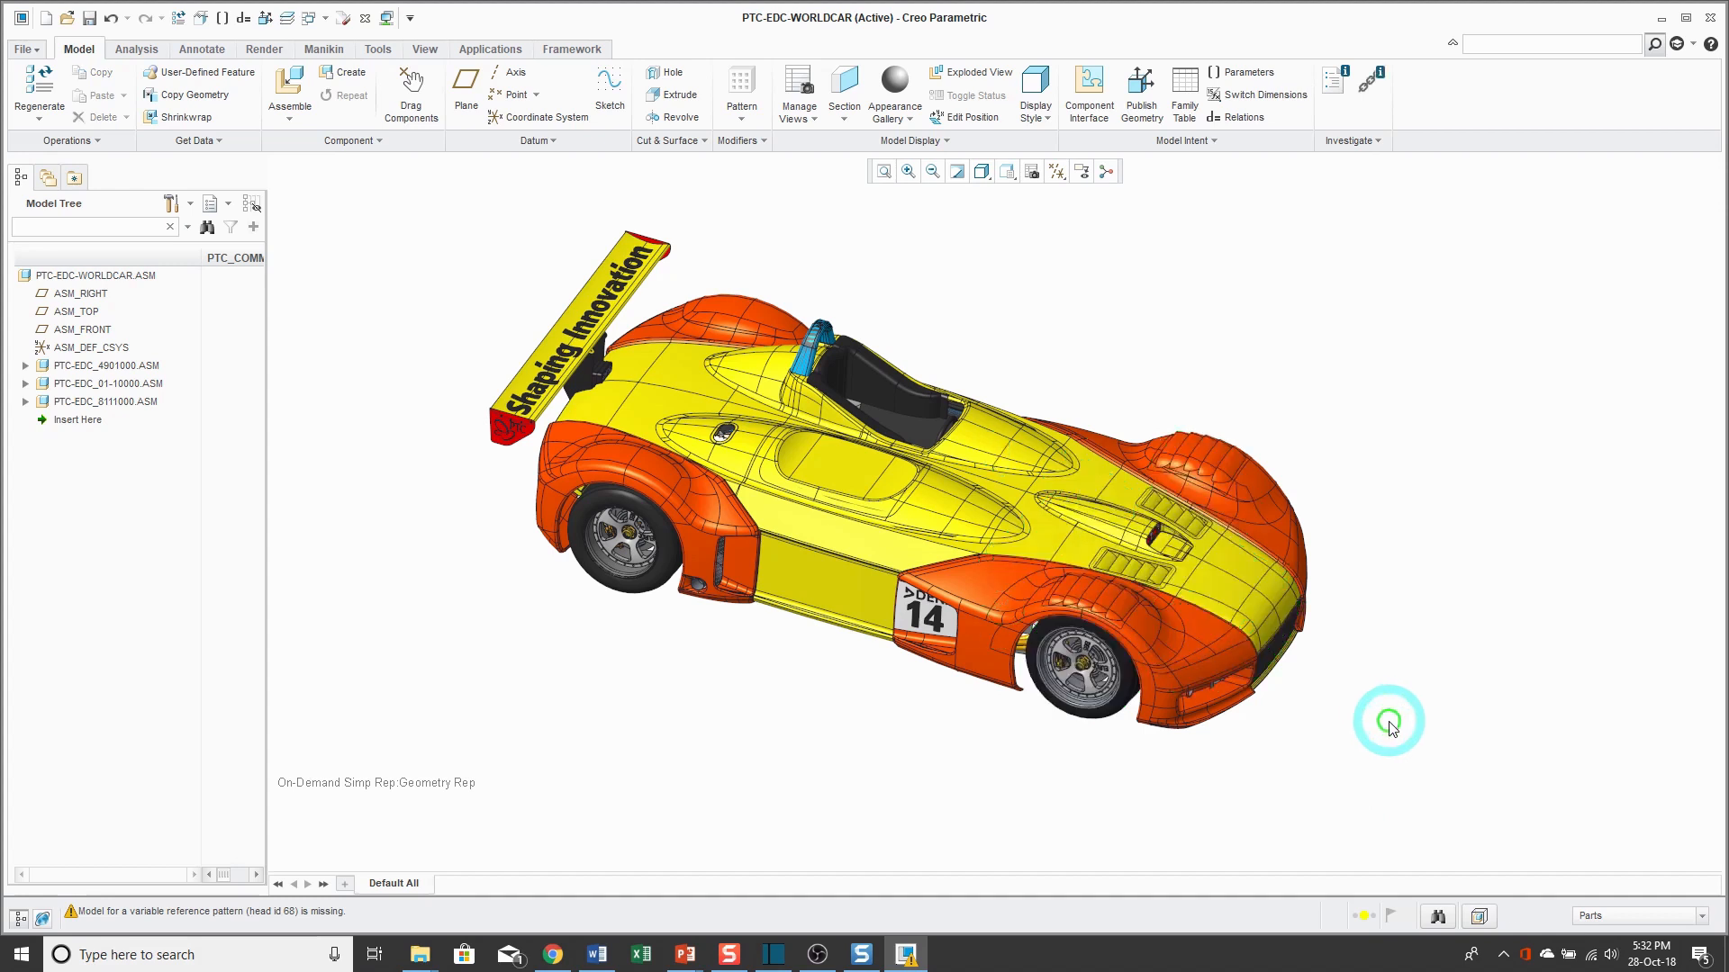
Start a 3D box selection on the face of the rear wing support and draw the box around the rear wing.
{"action": "left_click", "coordinate": [1481, 917]}
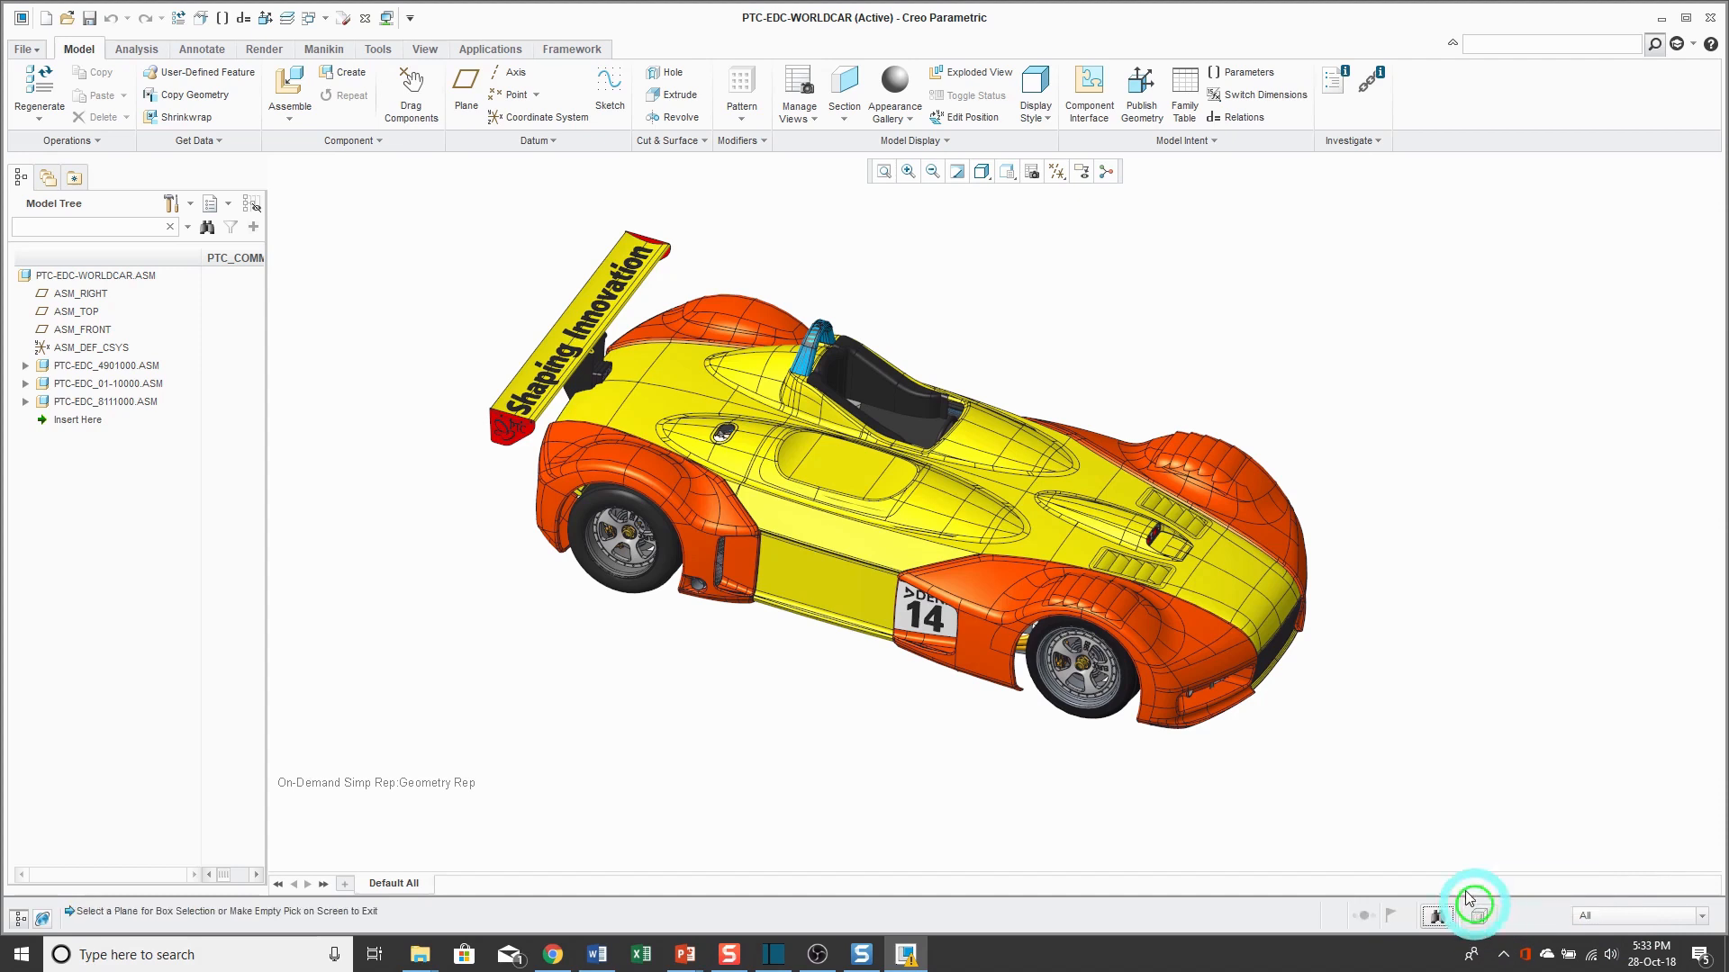
{"action": "left_click", "coordinate": [1443, 828]}
{"action": "middle_click_drag", "start_coordinate": [1294, 797], "coordinate": [1292, 760]}
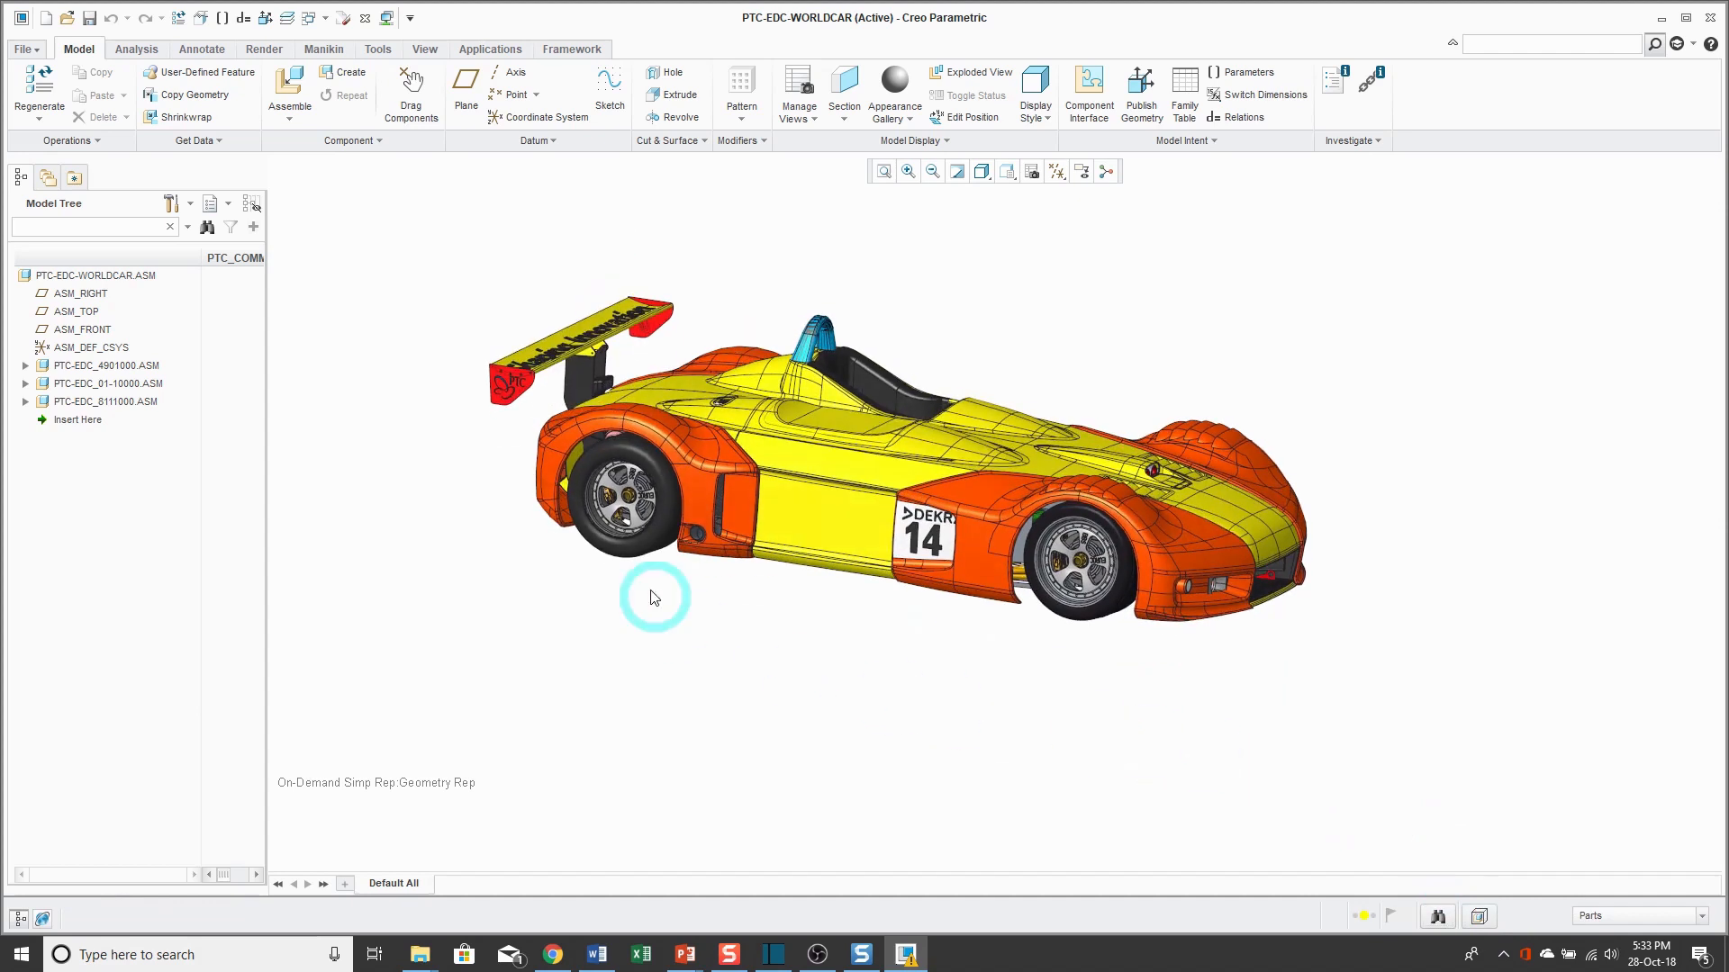
{"action": "left_click", "coordinate": [585, 380]}
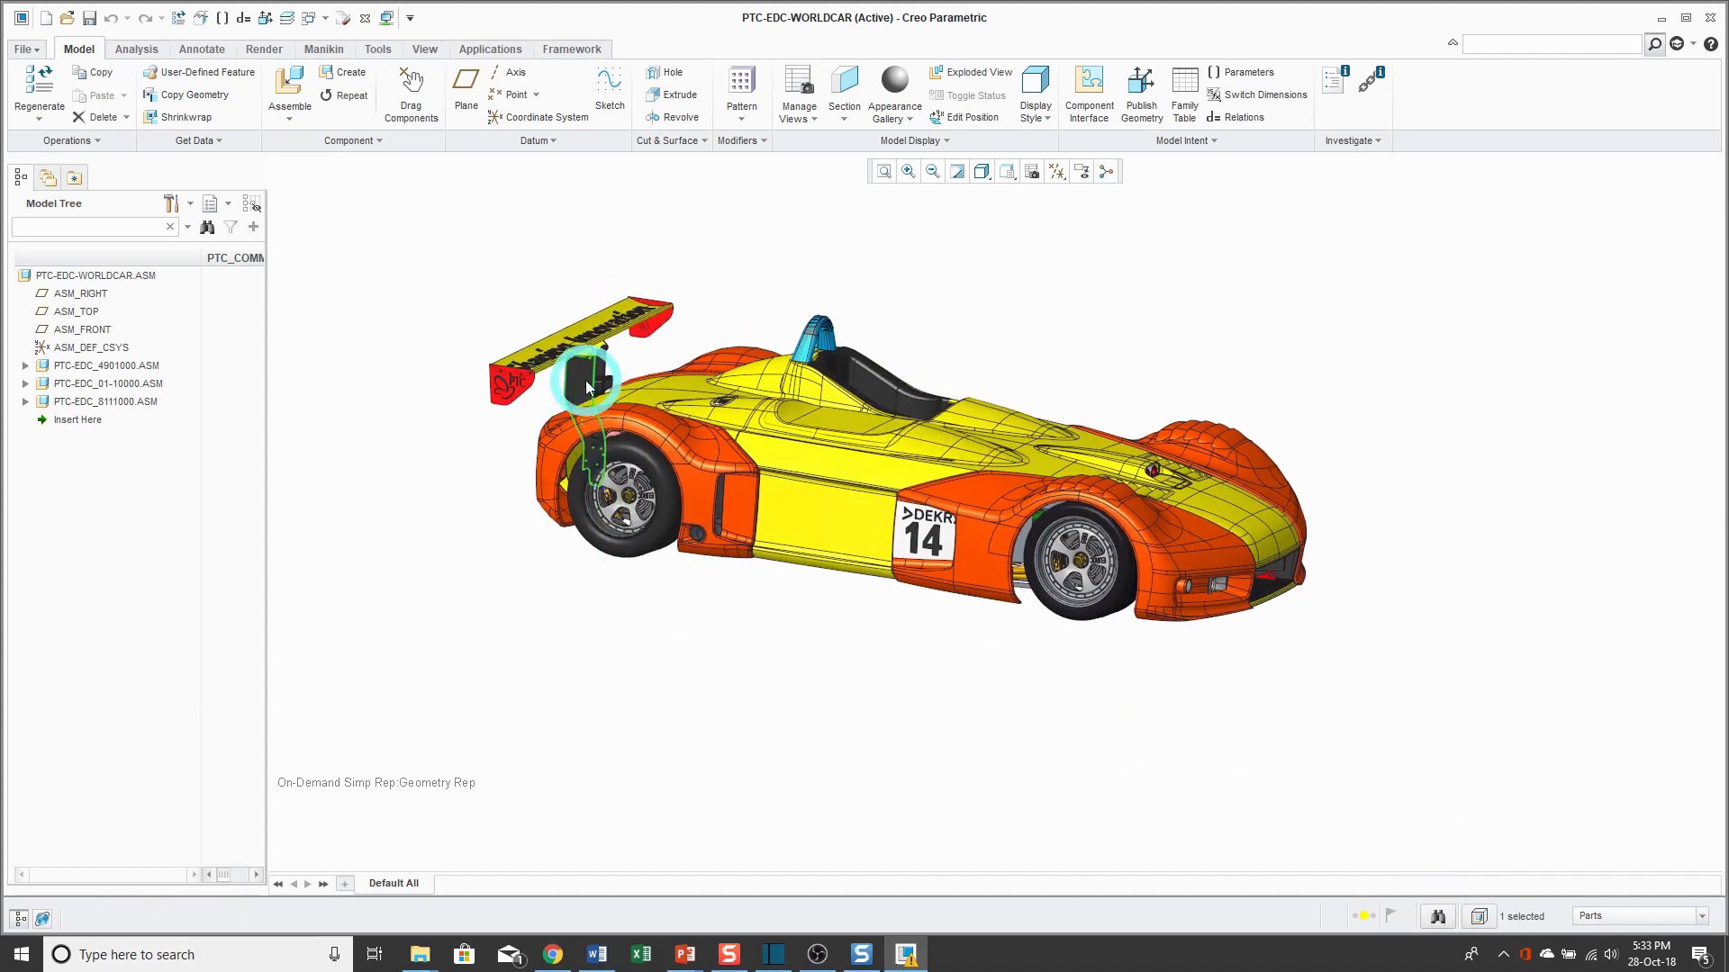
{"action": "left_click", "coordinate": [1479, 919]}
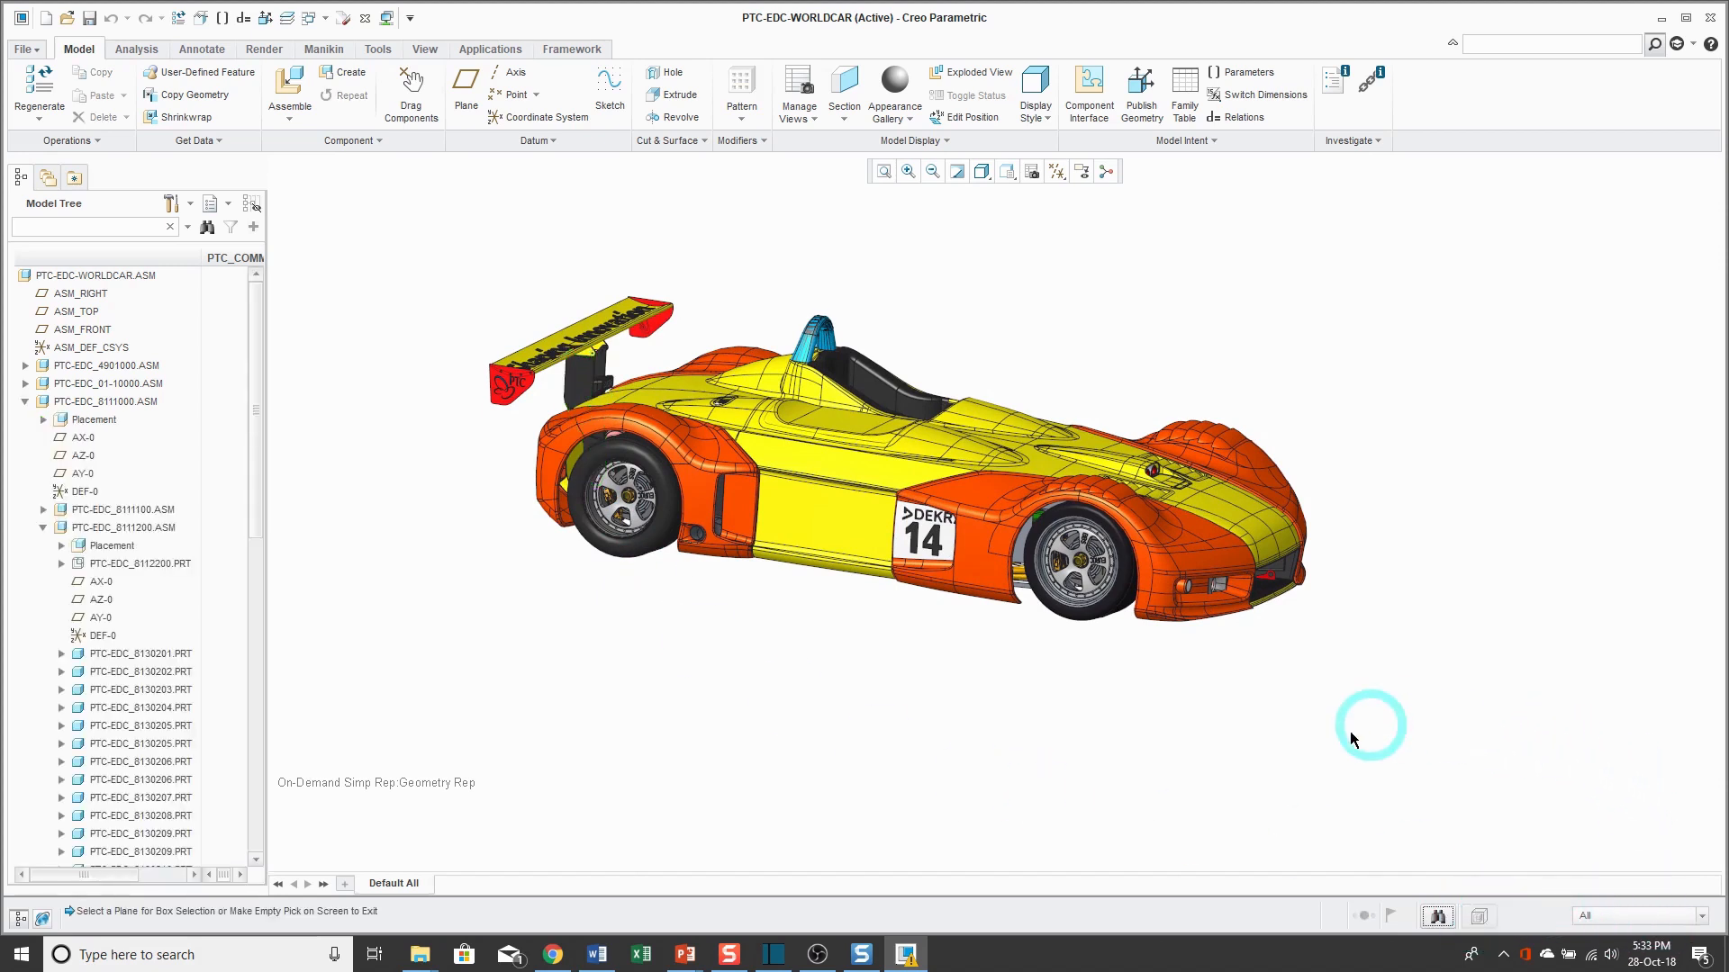
{"action": "left_click", "coordinate": [581, 371]}
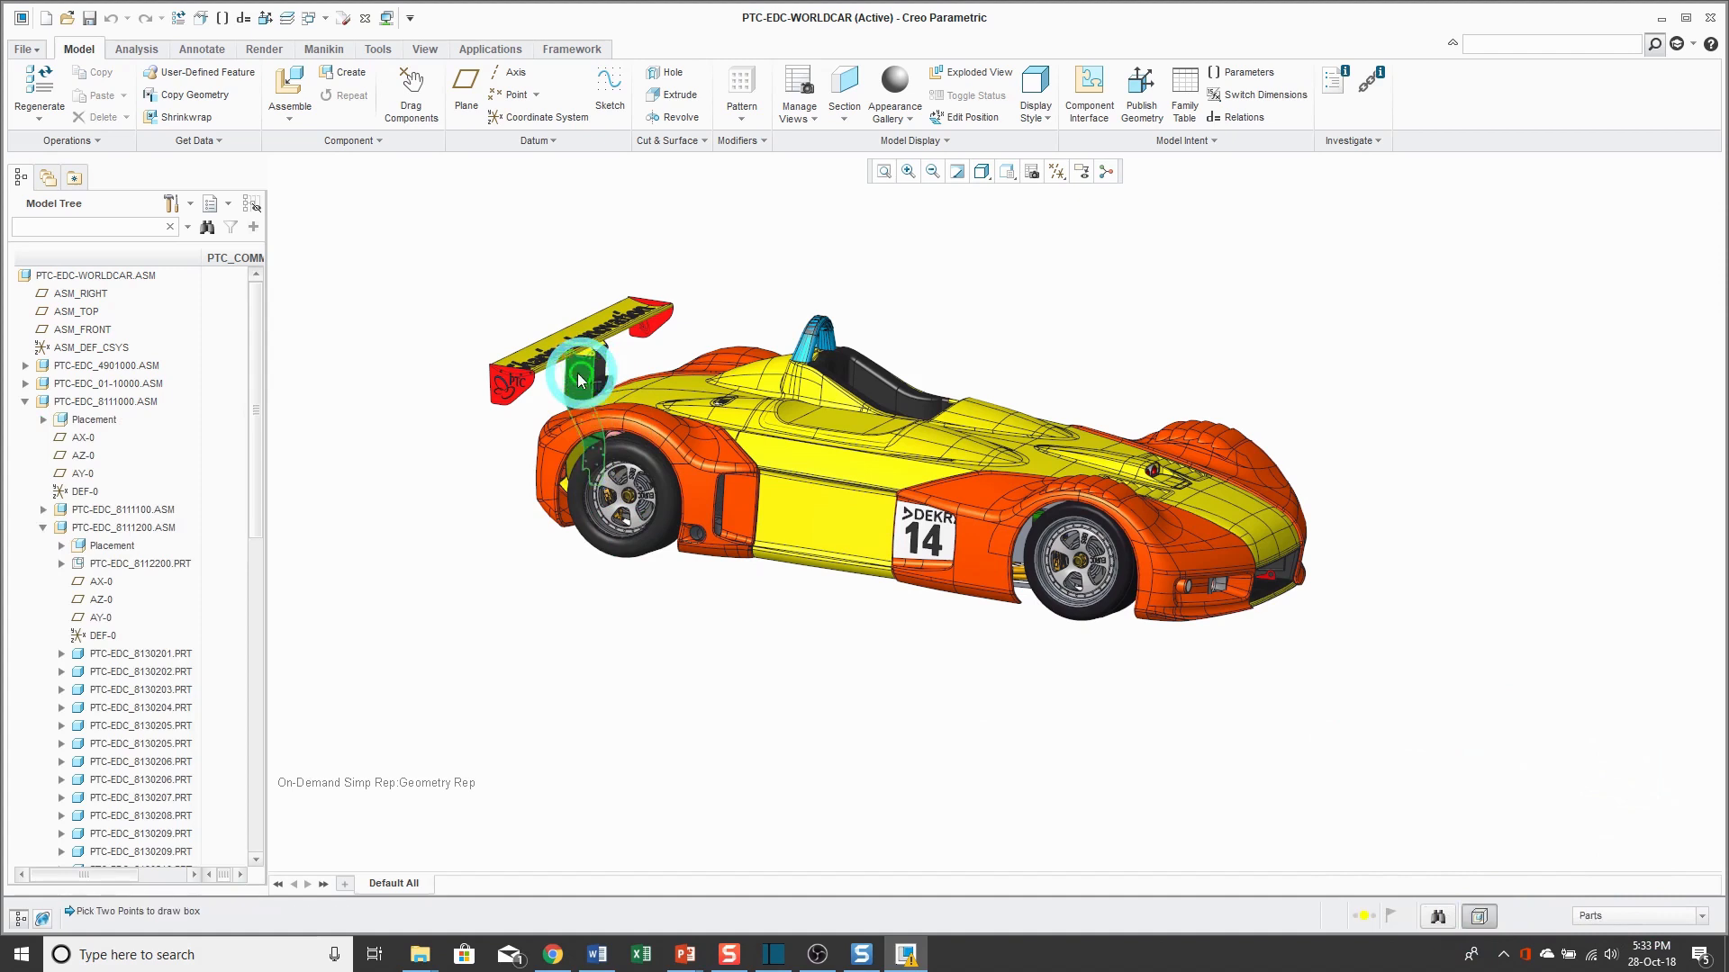
{"action": "left_click", "coordinate": [455, 258]}
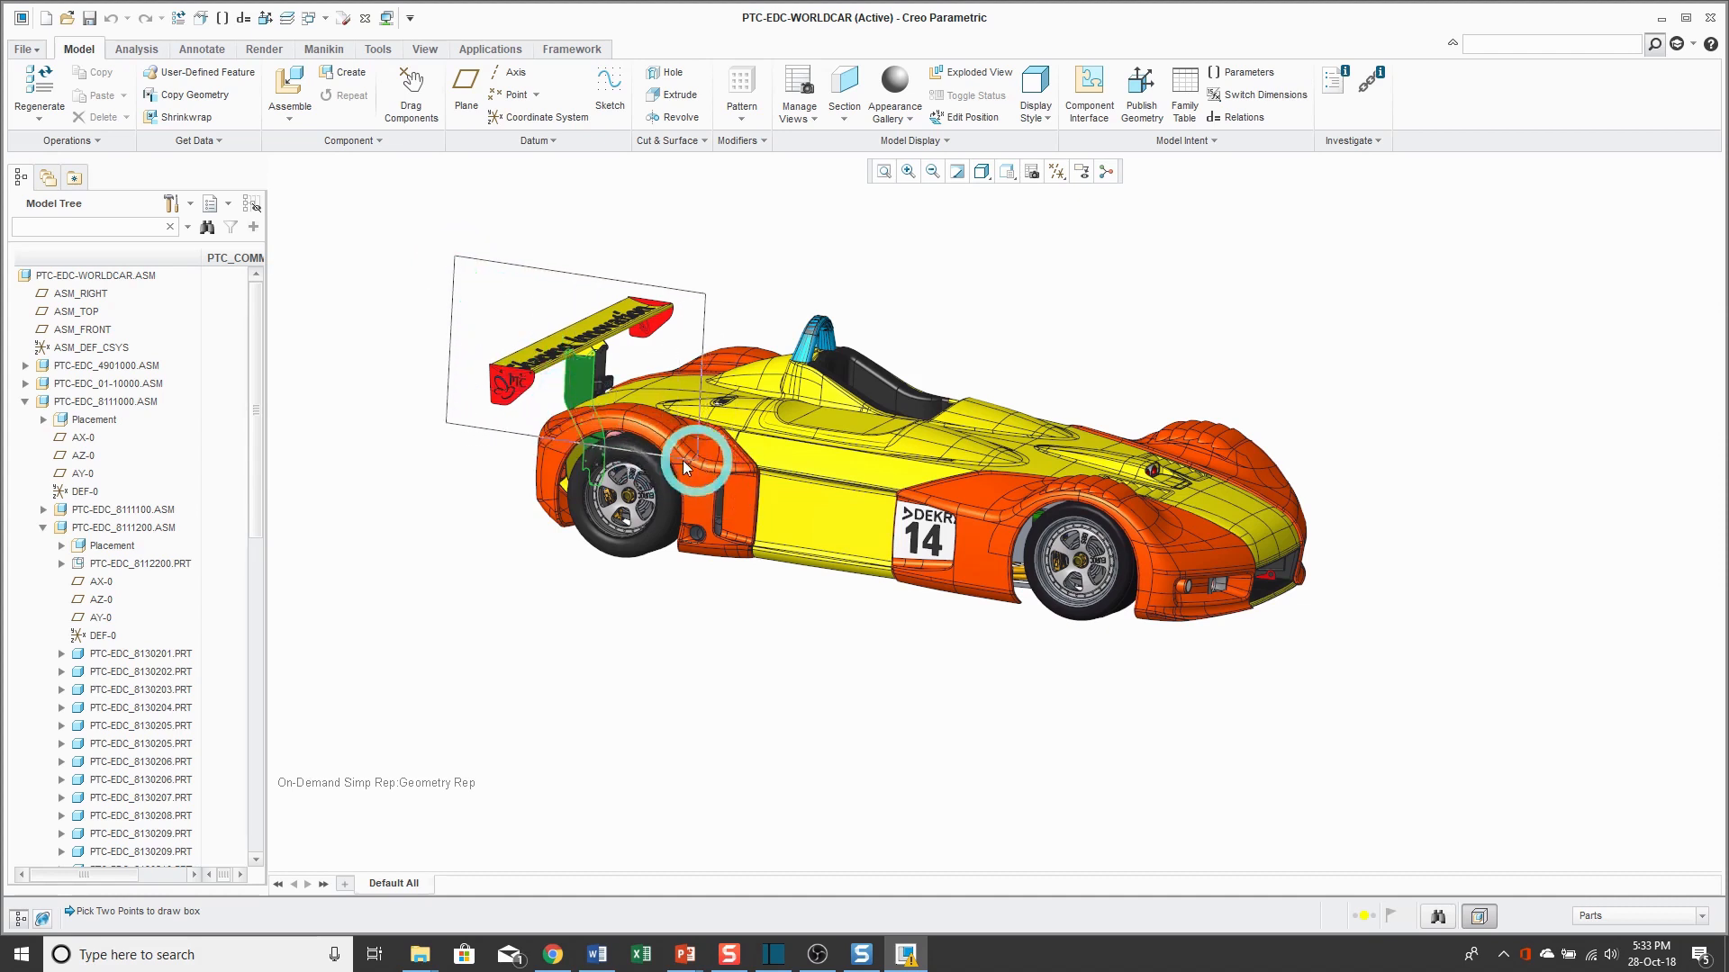
{"action": "left_click", "coordinate": [729, 443]}
Enlarge the 3D selection box sideways in both directions so it encloses the full width of the rear wing.
{"action": "middle_click_drag", "start_coordinate": [765, 262], "coordinate": [708, 500]}
{"action": "scroll", "coordinate": [707, 501], "scroll_direction": "up", "scroll_amount": 2}
{"action": "scroll", "coordinate": [668, 369], "scroll_direction": "down", "scroll_amount": 3}
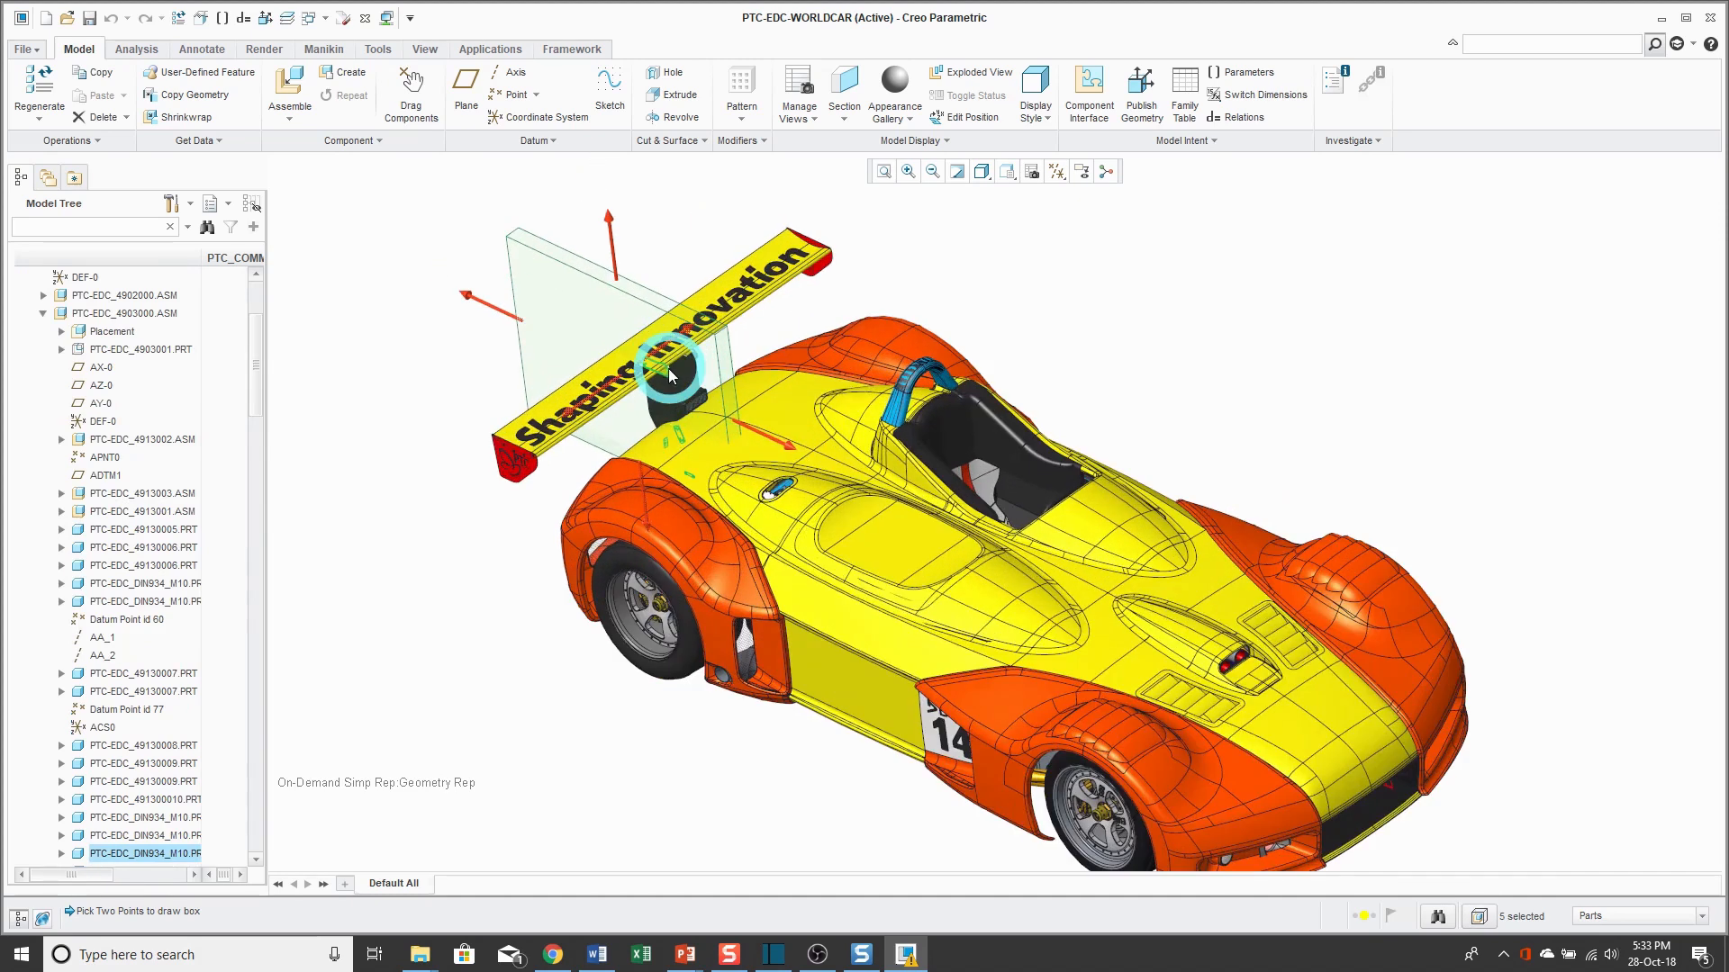
{"action": "left_click_drag", "start_coordinate": [600, 390], "coordinate": [430, 477]}
{"action": "left_click_drag", "start_coordinate": [692, 335], "coordinate": [938, 223]}
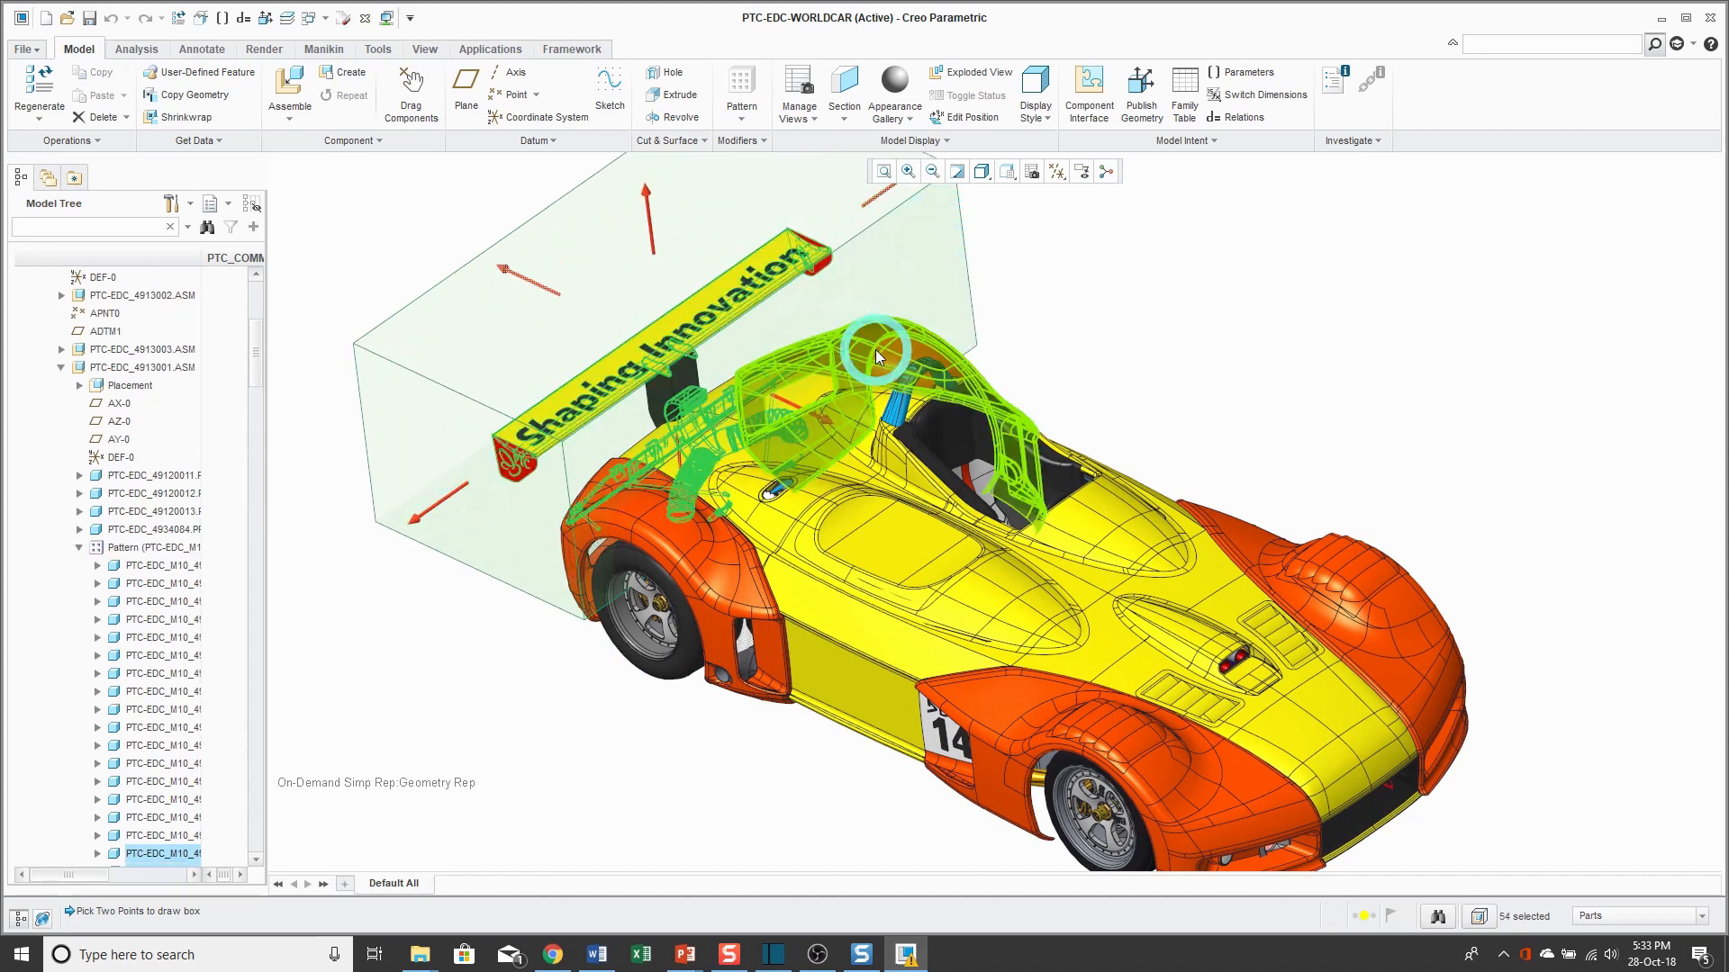
Exclude the parts selected by the 3D box from the active representation.
{"action": "middle_click_drag", "start_coordinate": [905, 481], "coordinate": [1061, 386]}
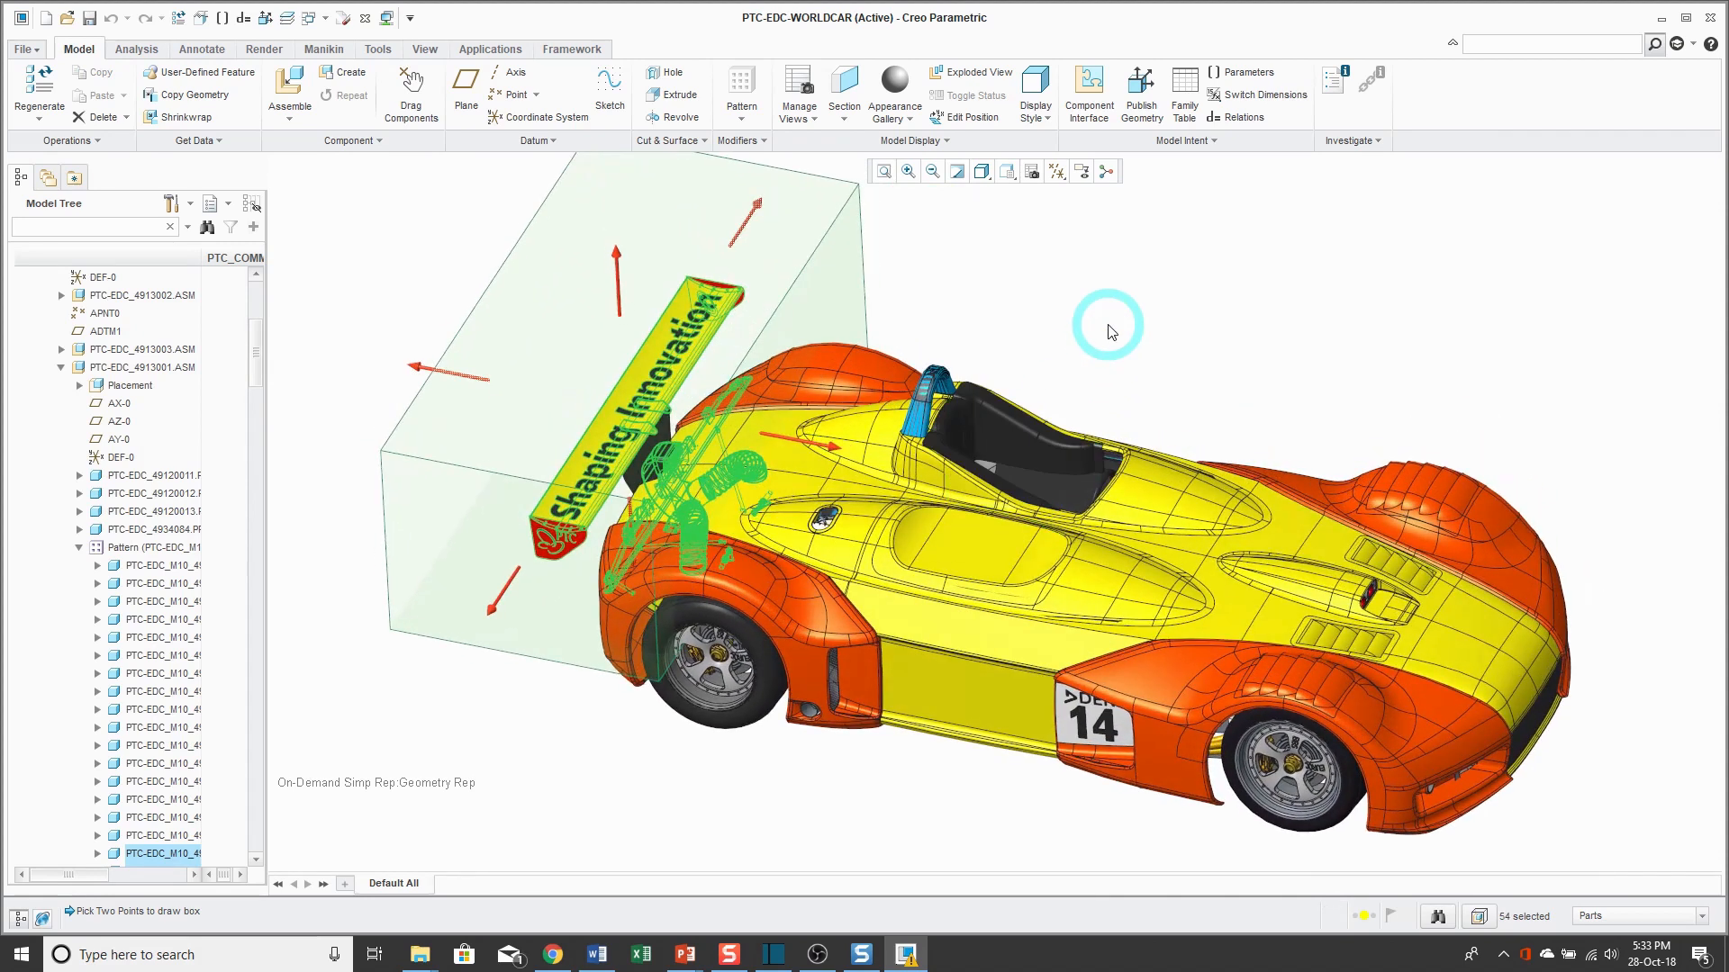
{"action": "right_click", "coordinate": [1059, 291]}
{"action": "left_click", "coordinate": [1161, 453]}
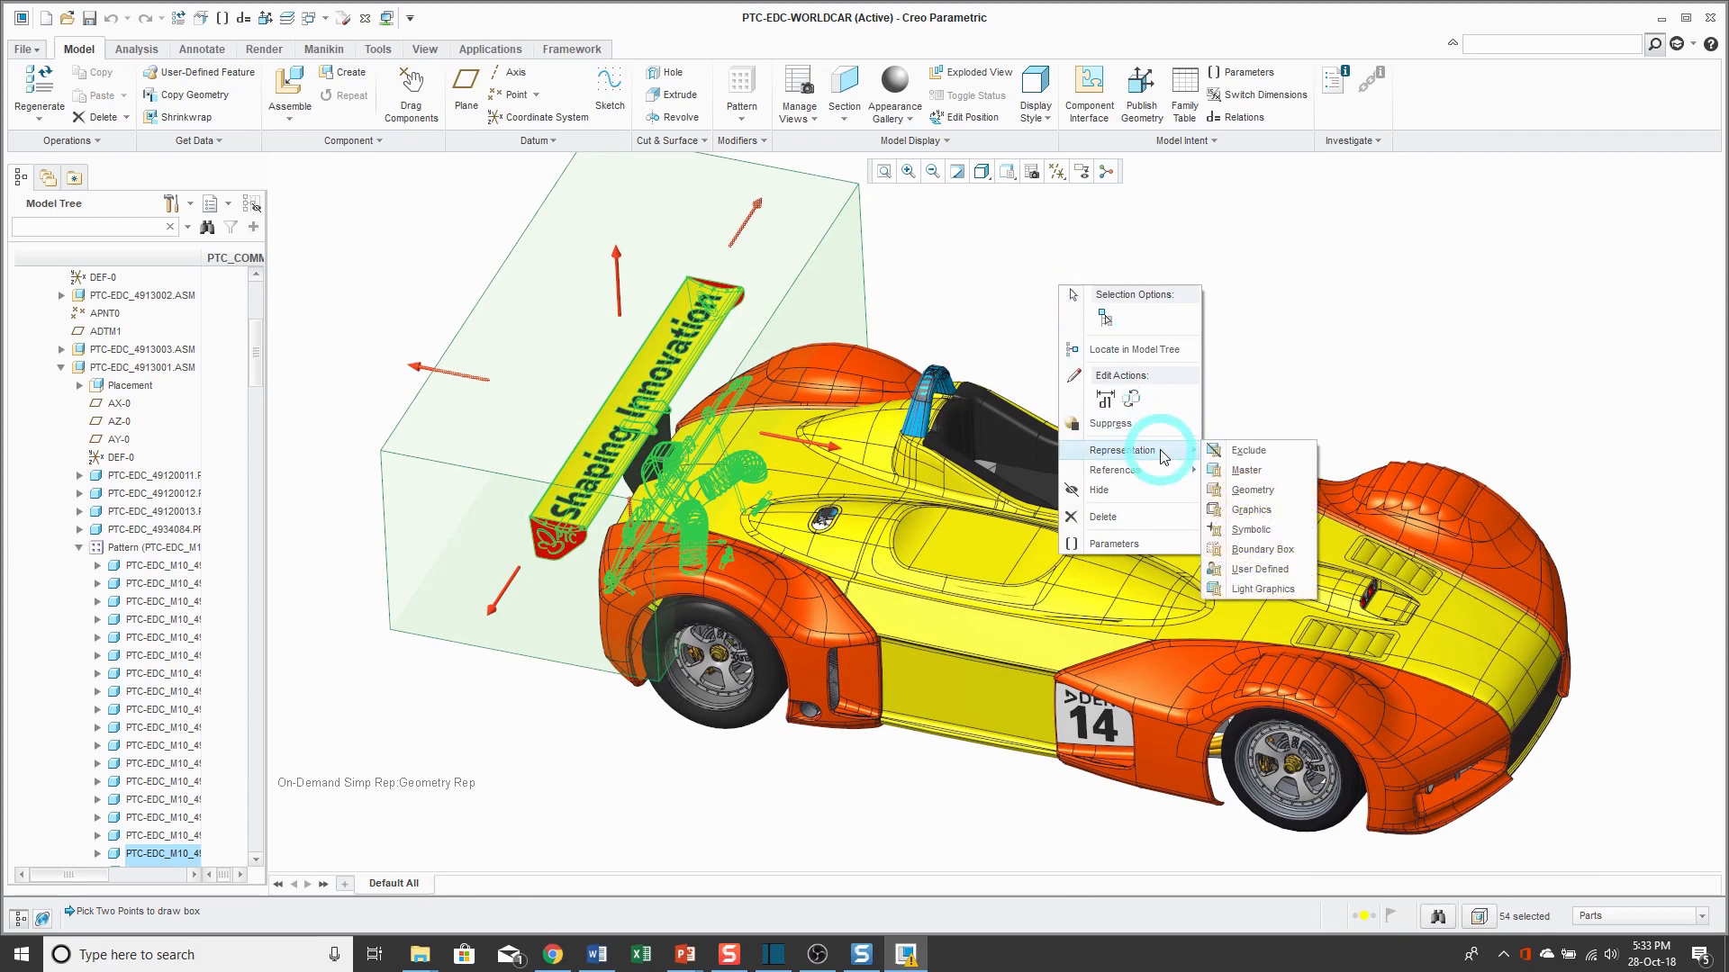
{"action": "left_click", "coordinate": [1250, 452]}
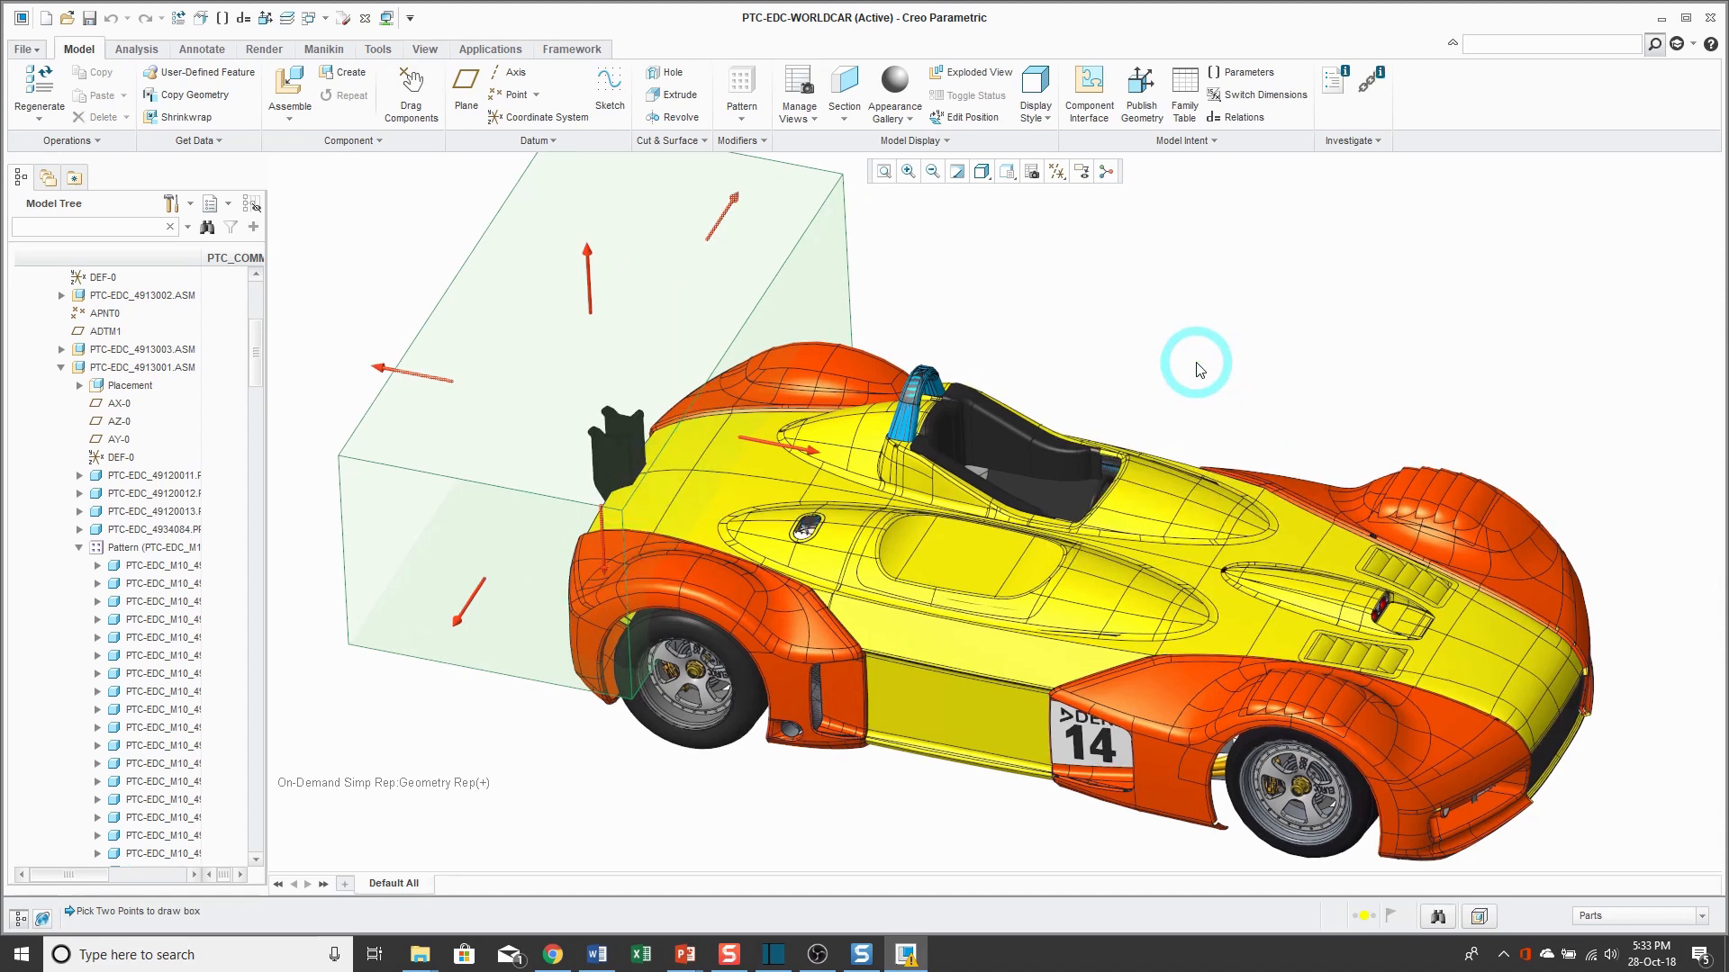
{"action": "mouse_move", "coordinate": [1023, 363]}
{"action": "middle_mouse_down"}
{"action": "mouse_move", "coordinate": [1047, 308]}
{"action": "mouse_move", "coordinate": [1020, 358]}
{"action": "middle_mouse_up"}
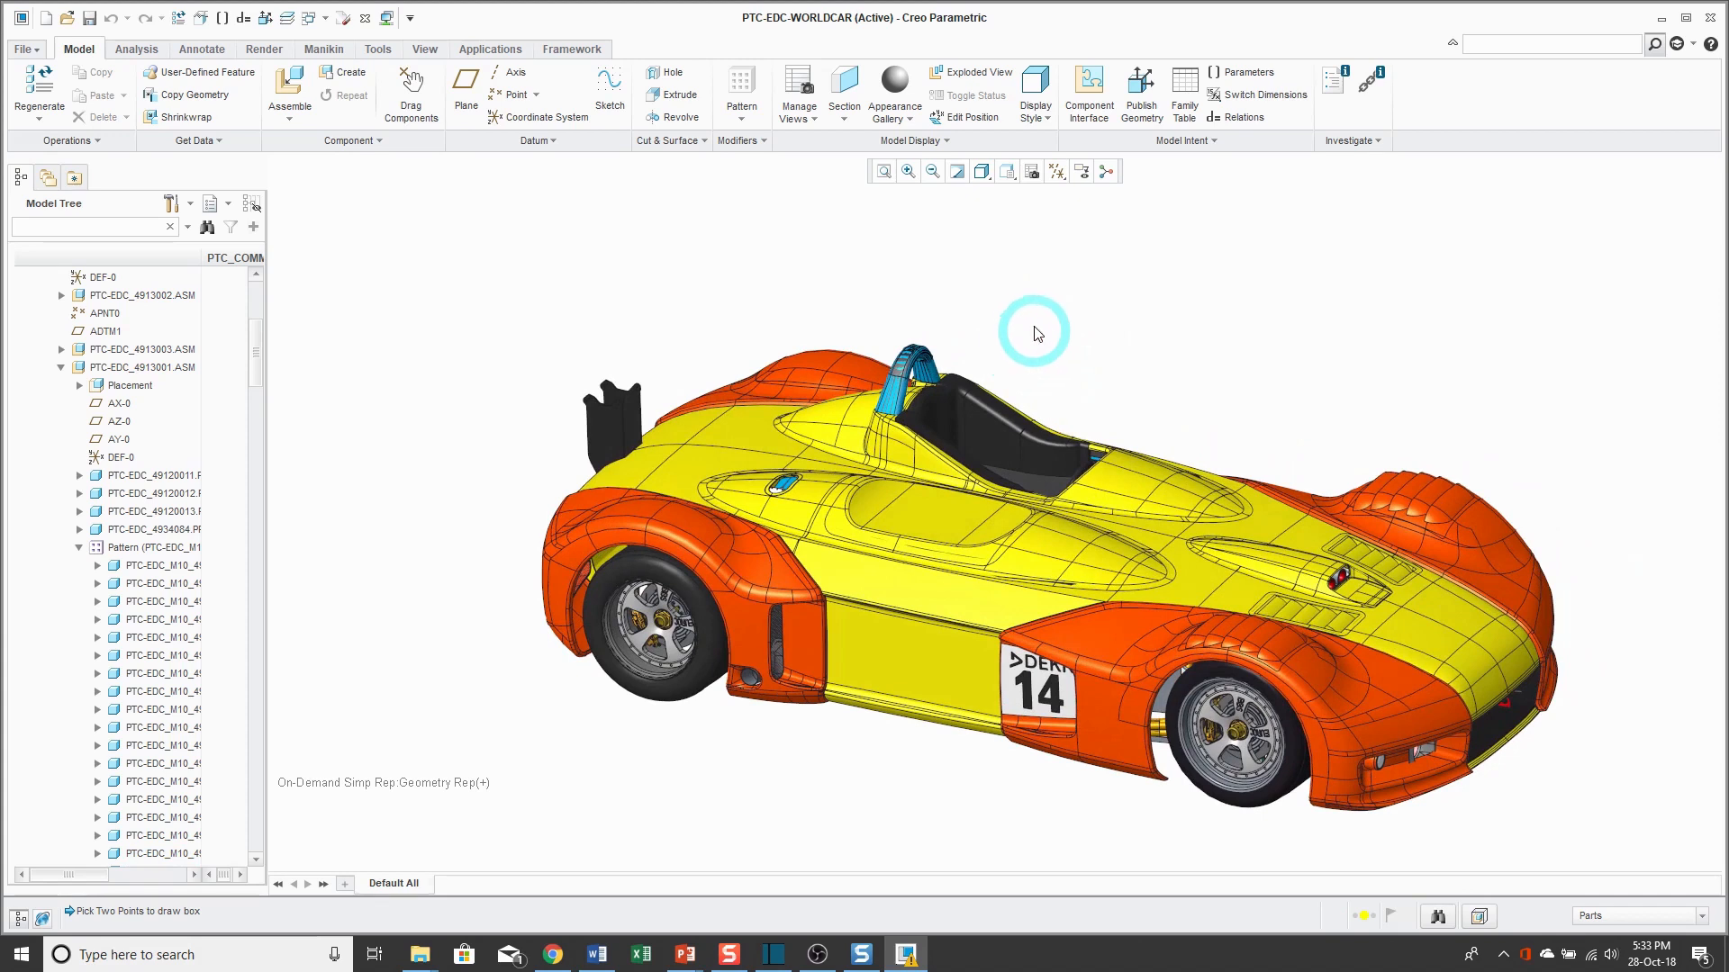
Save the modified Geometry Rep as a new representation named Rep0002 and close the View Manager.
{"action": "left_click", "coordinate": [1032, 171]}
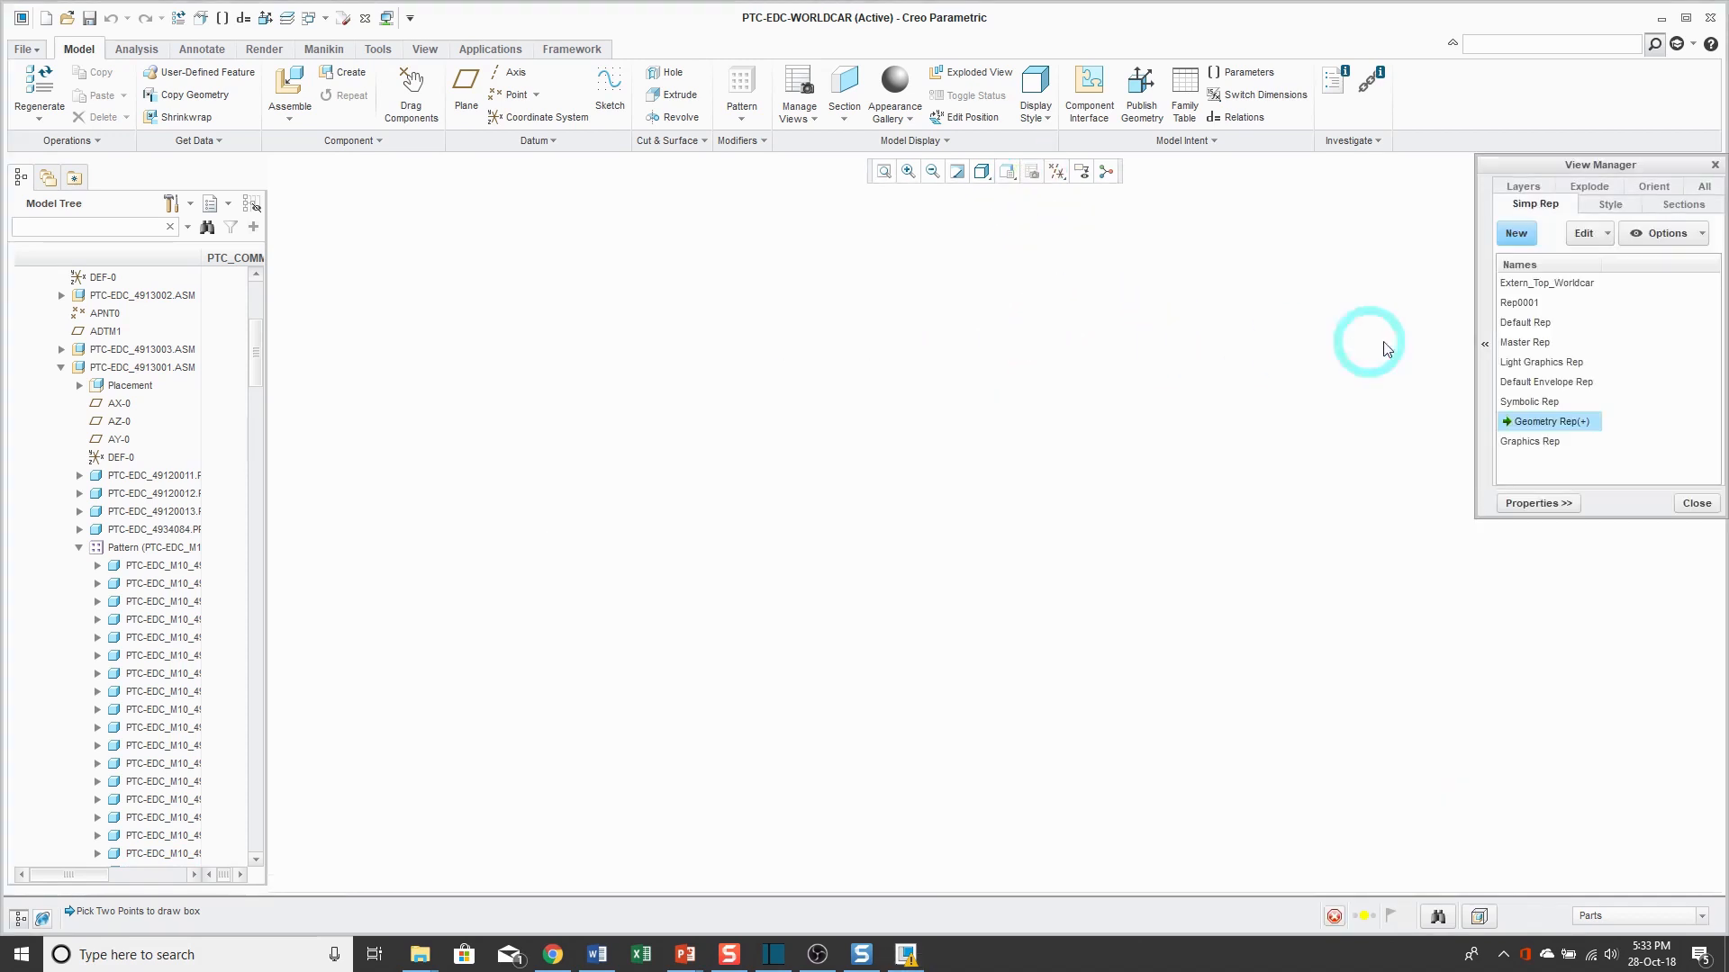
{"action": "right_click", "coordinate": [1571, 428]}
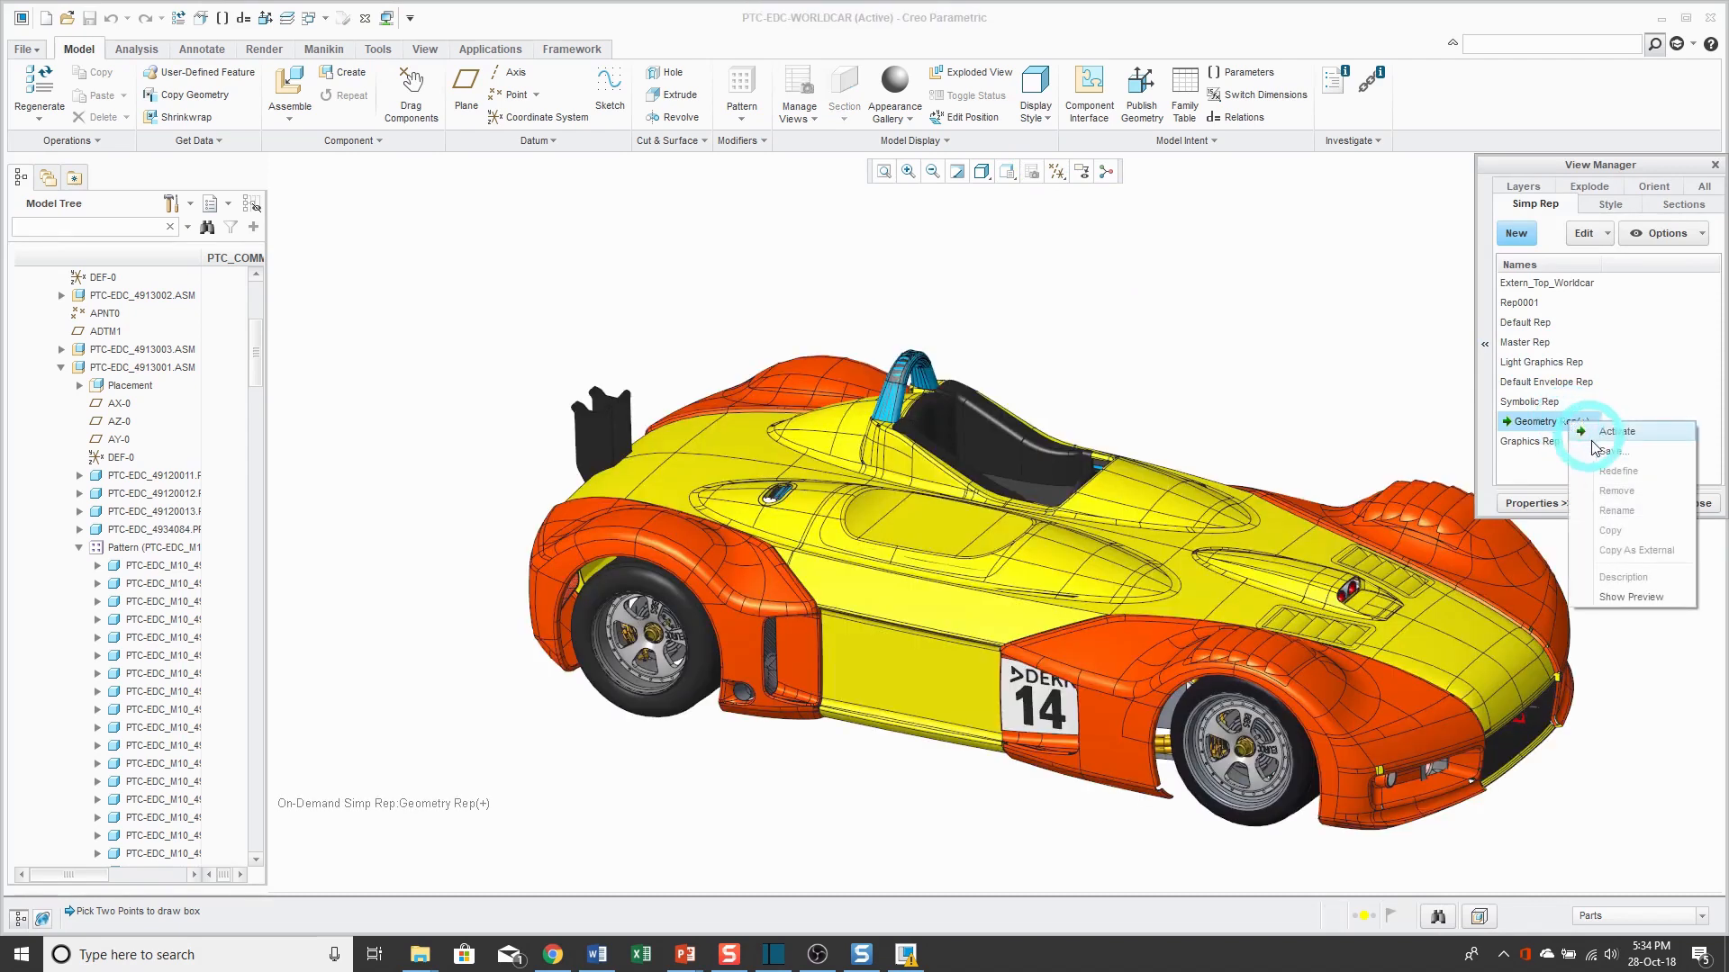
{"action": "left_click", "coordinate": [1606, 462]}
{"action": "left_click", "coordinate": [1628, 358]}
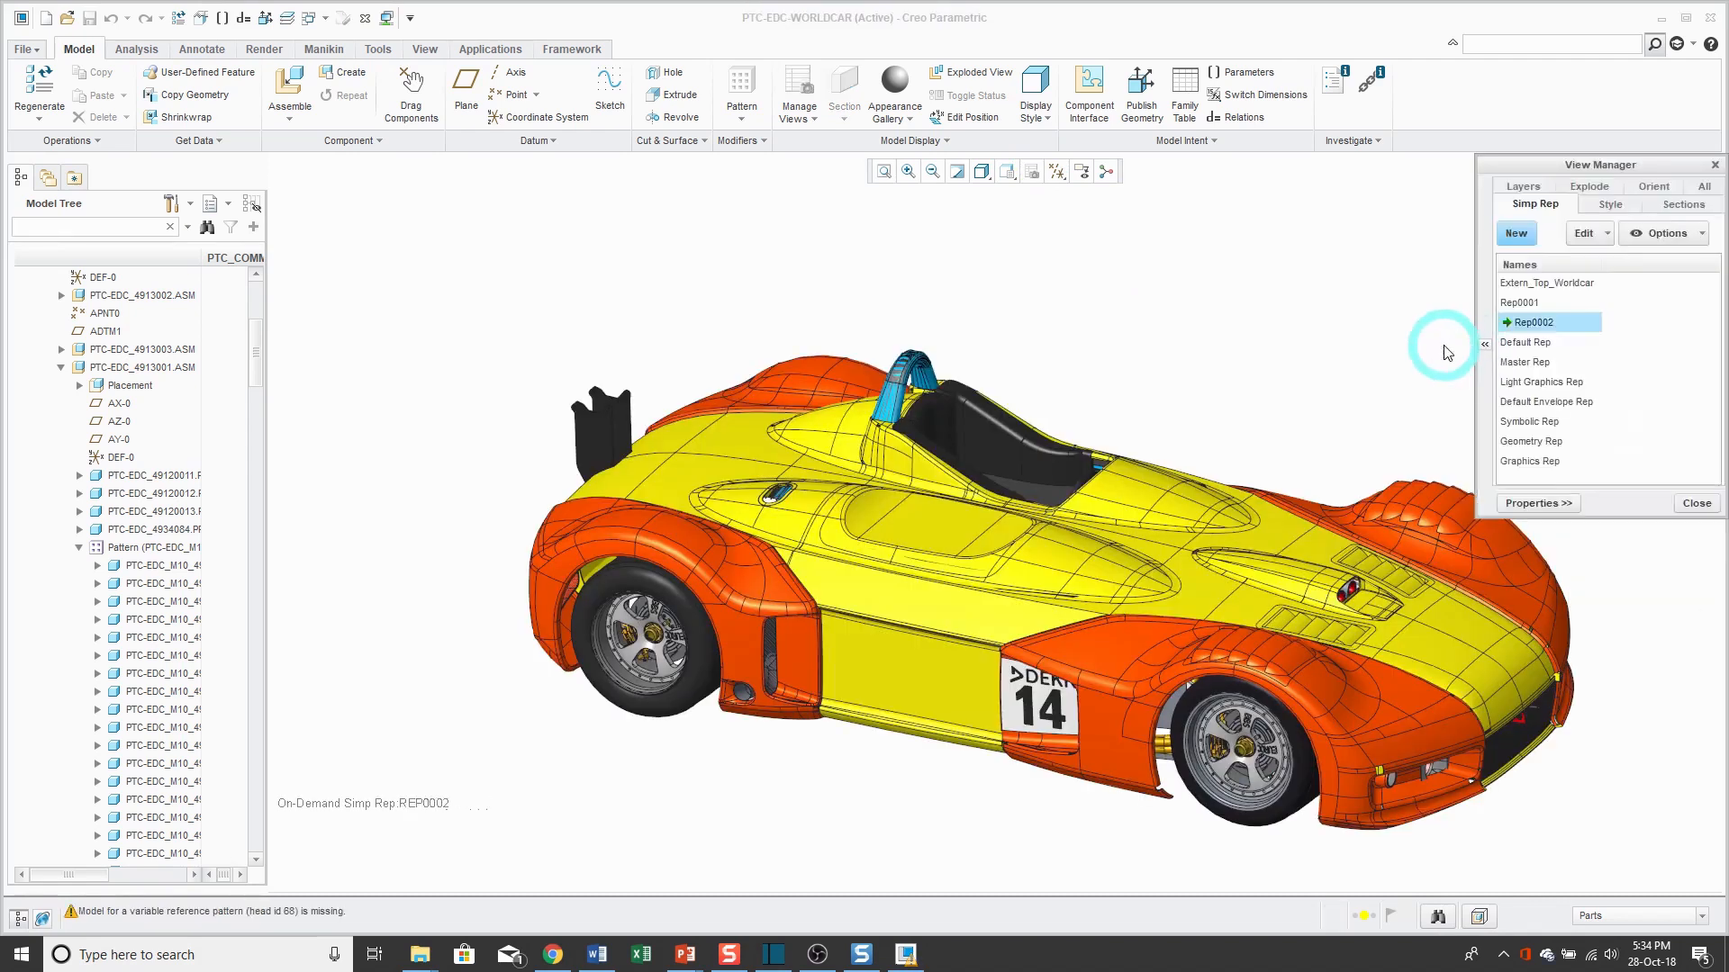
{"action": "left_click", "coordinate": [1693, 504]}
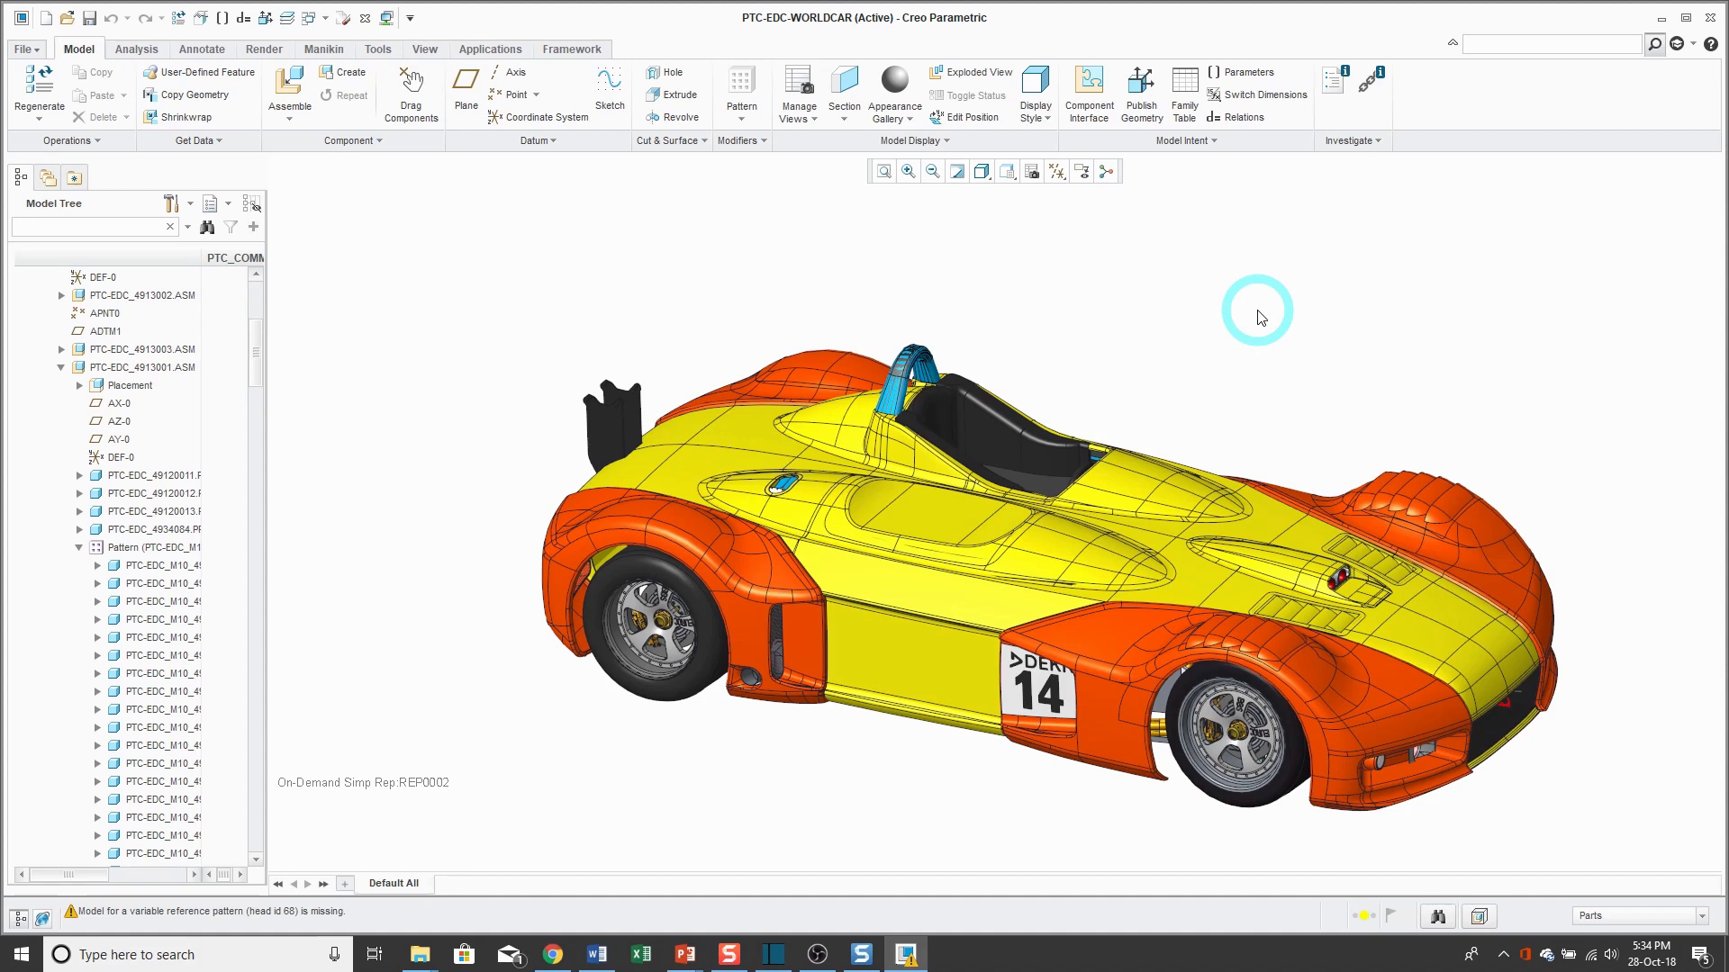
Create a simplified representation named Rep0003 and set the top-level assembly's default rule to Geometry Rep.
{"action": "left_click", "coordinate": [1032, 174]}
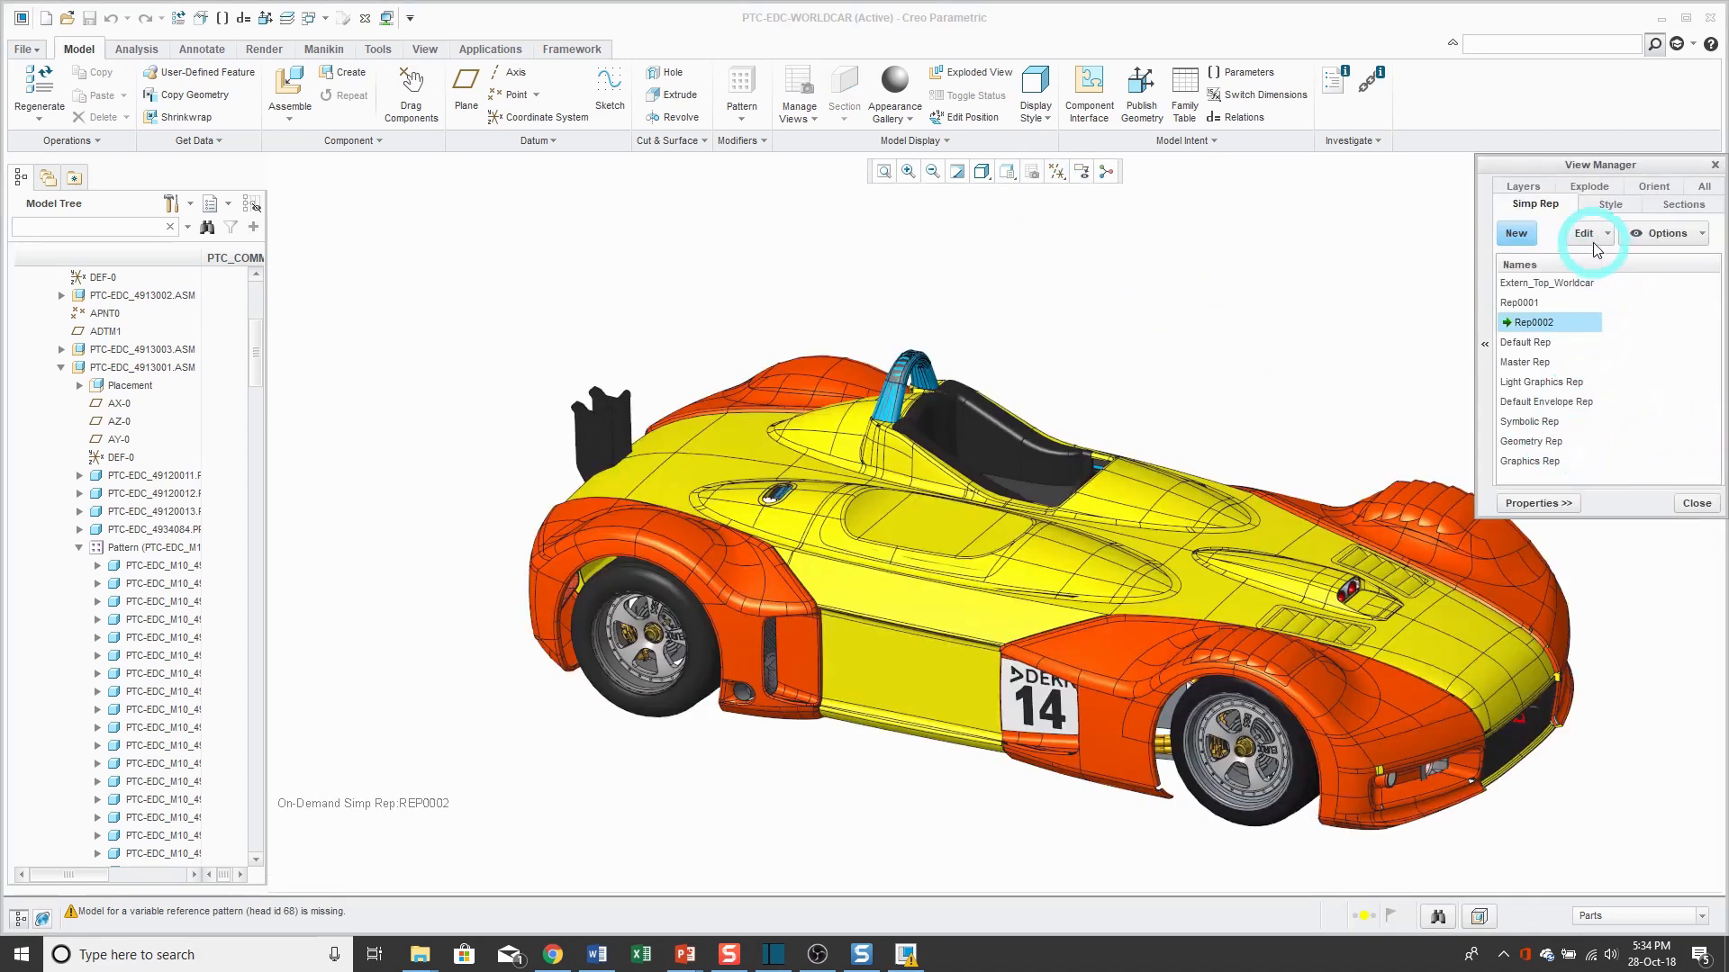
{"action": "left_click", "coordinate": [1513, 231]}
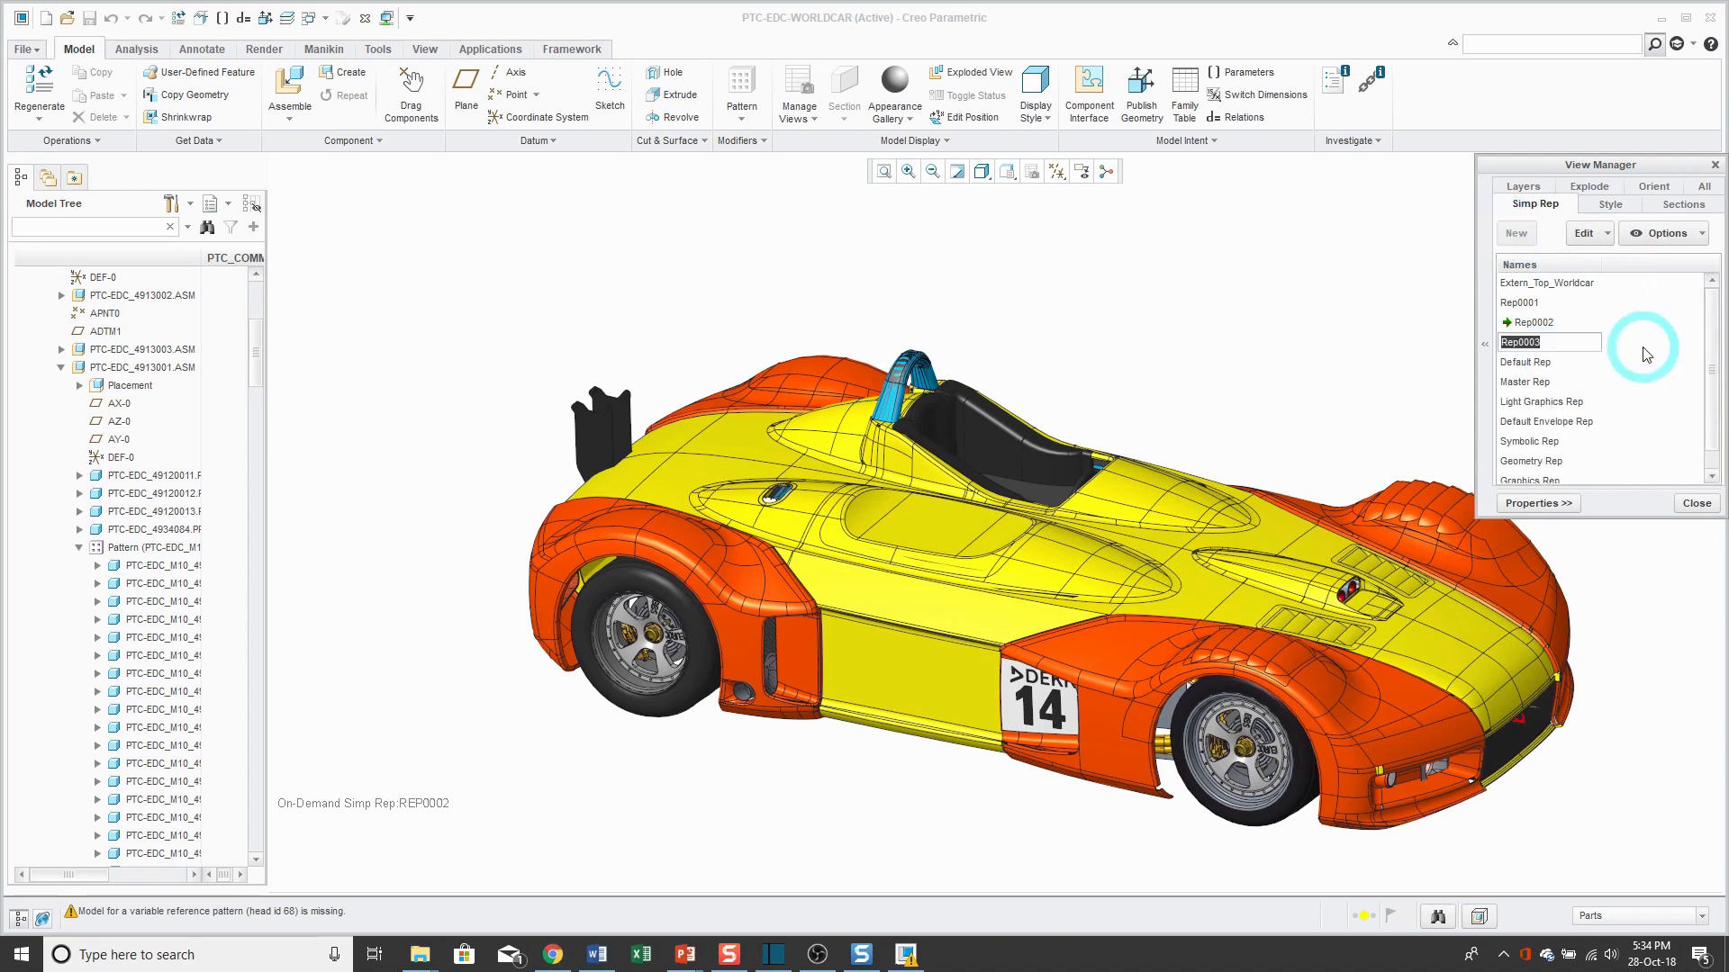
{"action": "key", "text": "Return"}
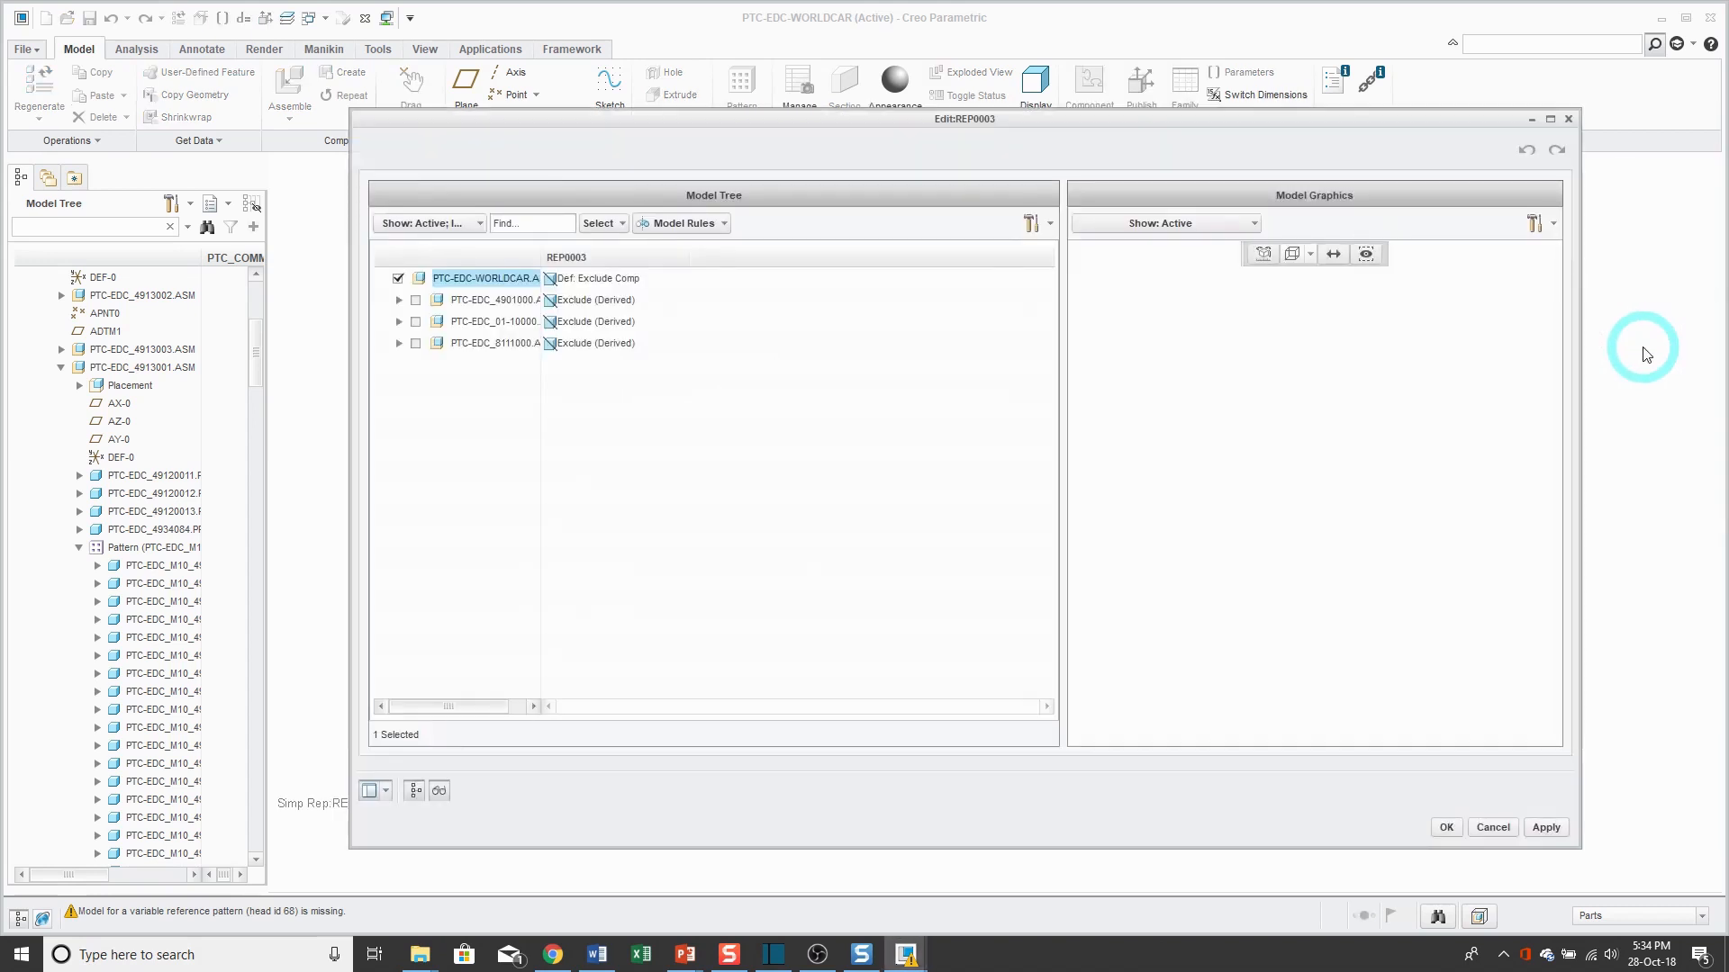
{"action": "left_click", "coordinate": [627, 282]}
{"action": "left_click", "coordinate": [629, 288]}
{"action": "left_click", "coordinate": [622, 333]}
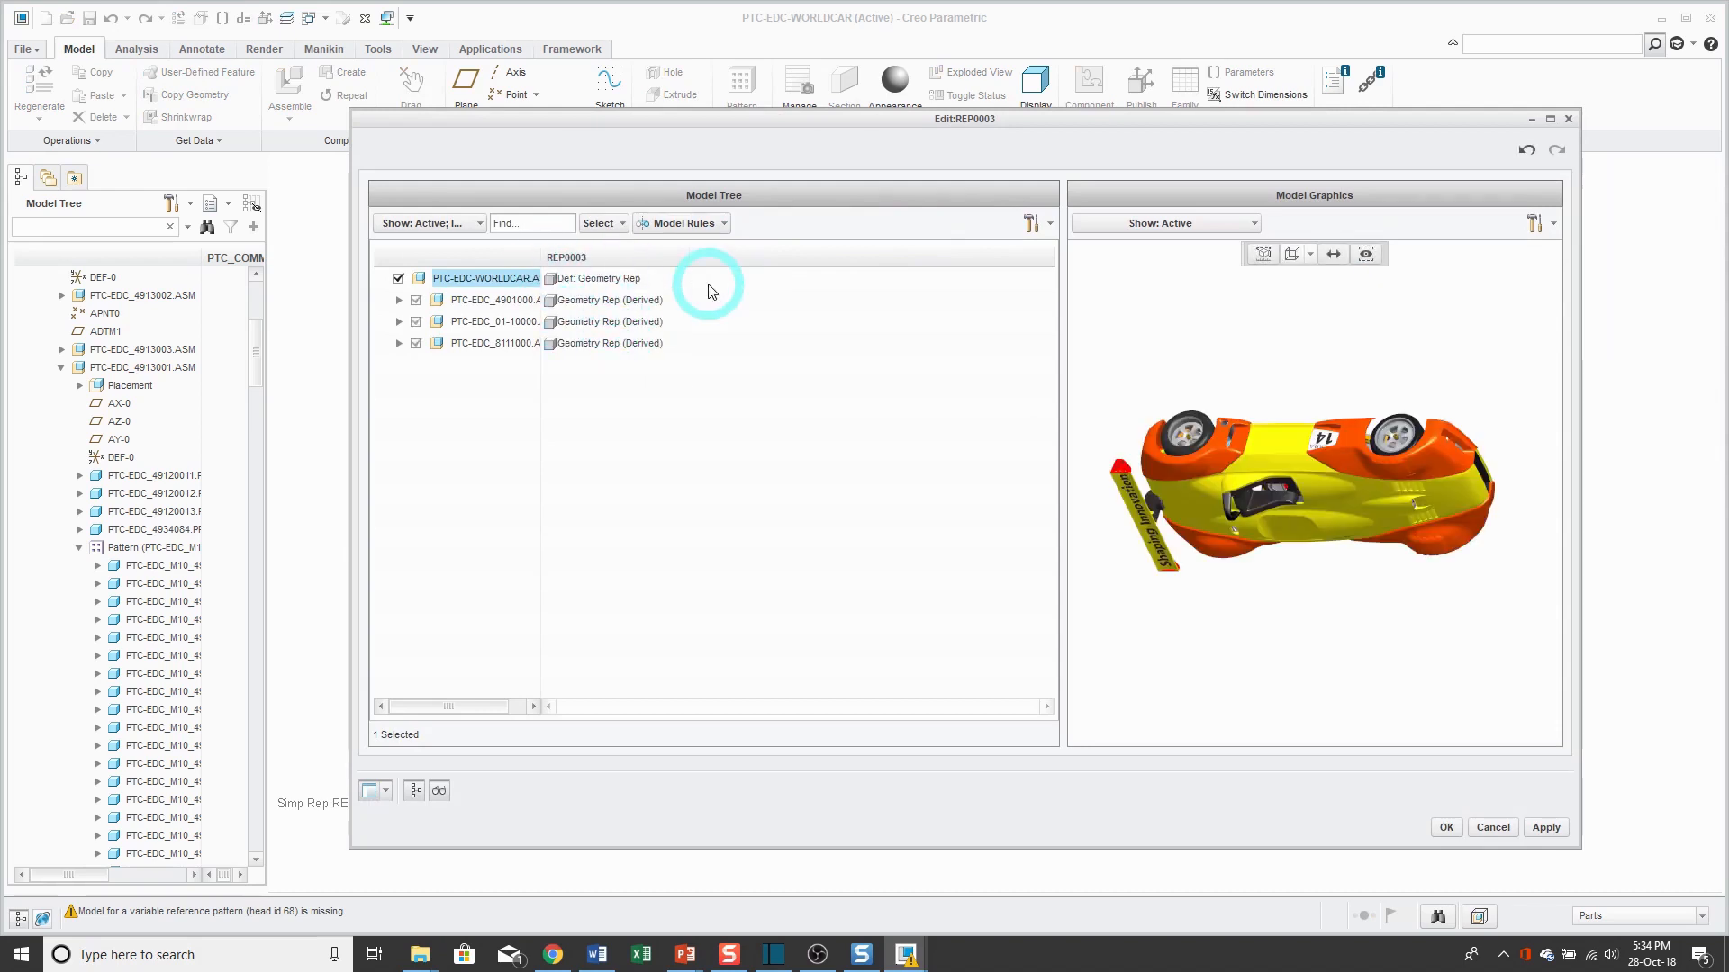
Add an Exclude action to the model rules of Rep0003 and create a new condition named No-Small for it.
{"action": "left_click", "coordinate": [722, 225]}
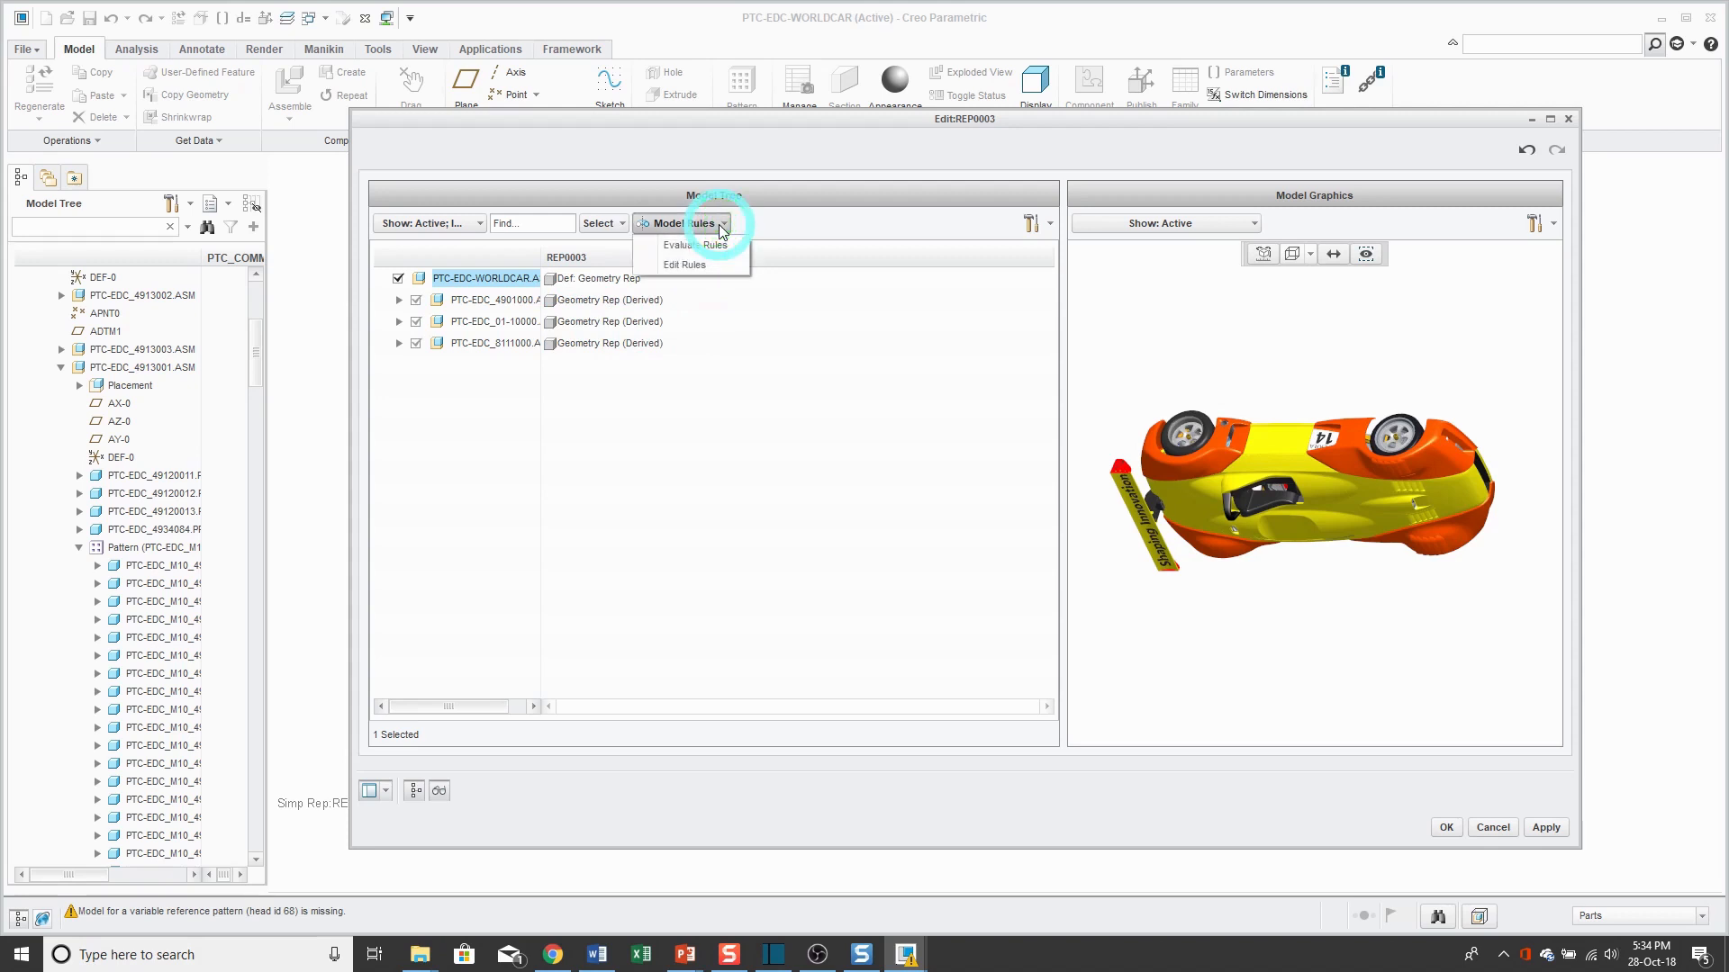
{"action": "left_click", "coordinate": [688, 265]}
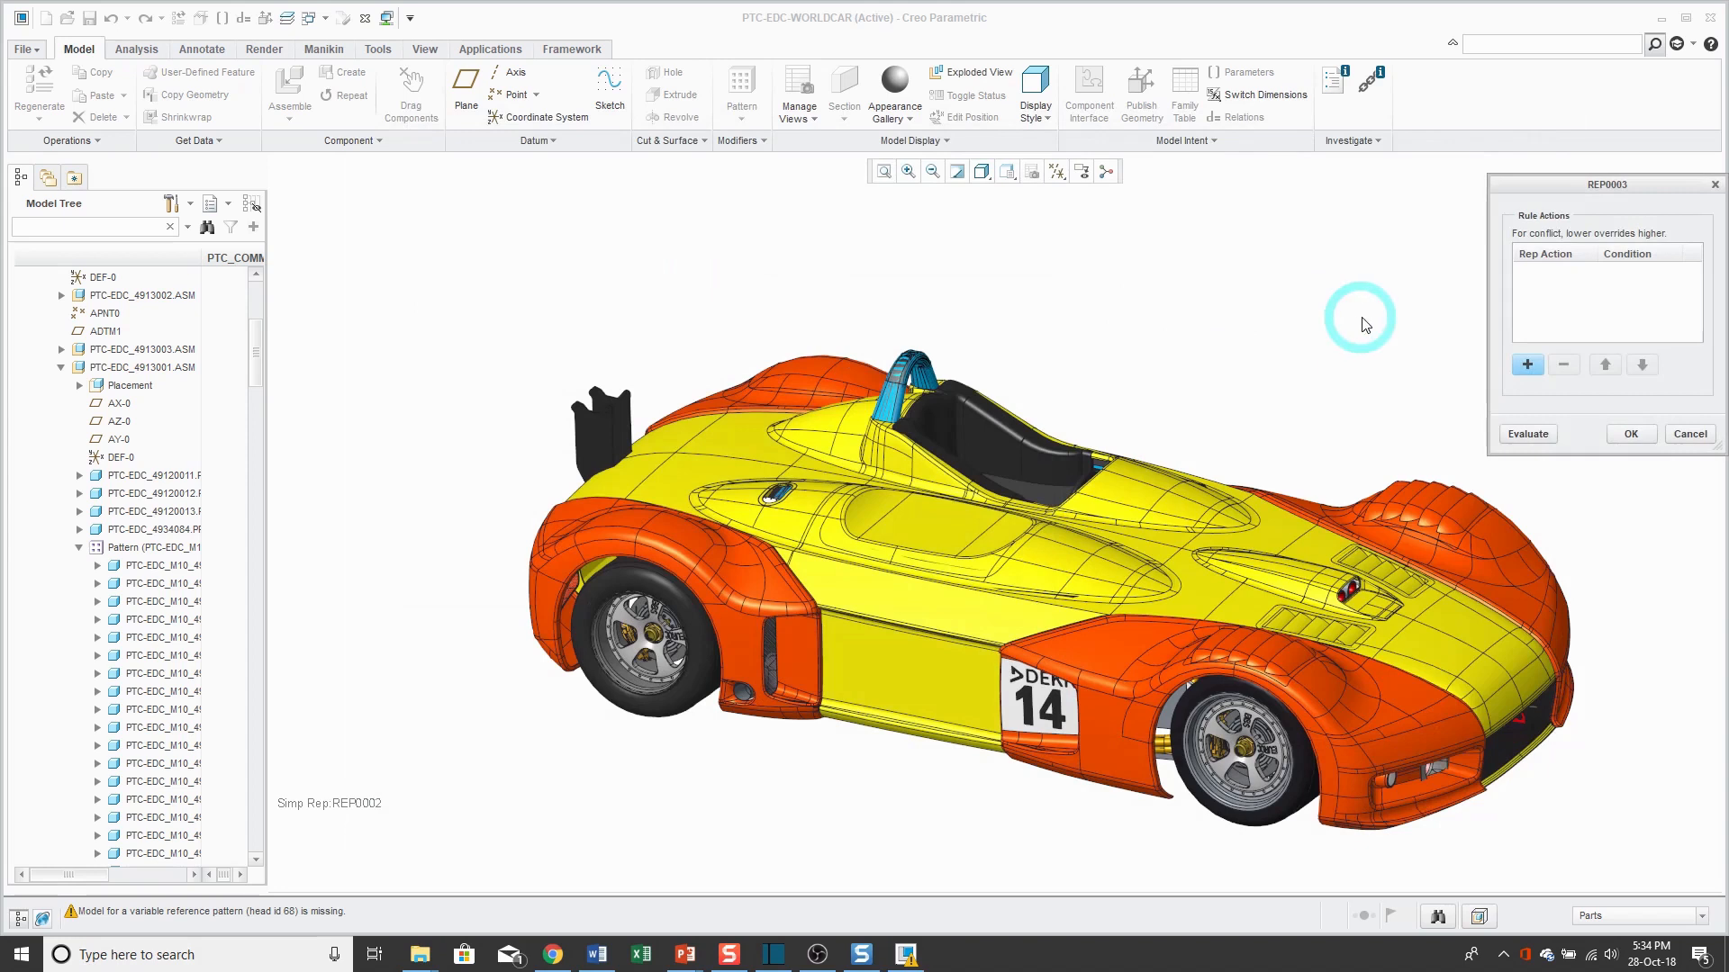
{"action": "left_click", "coordinate": [1526, 368]}
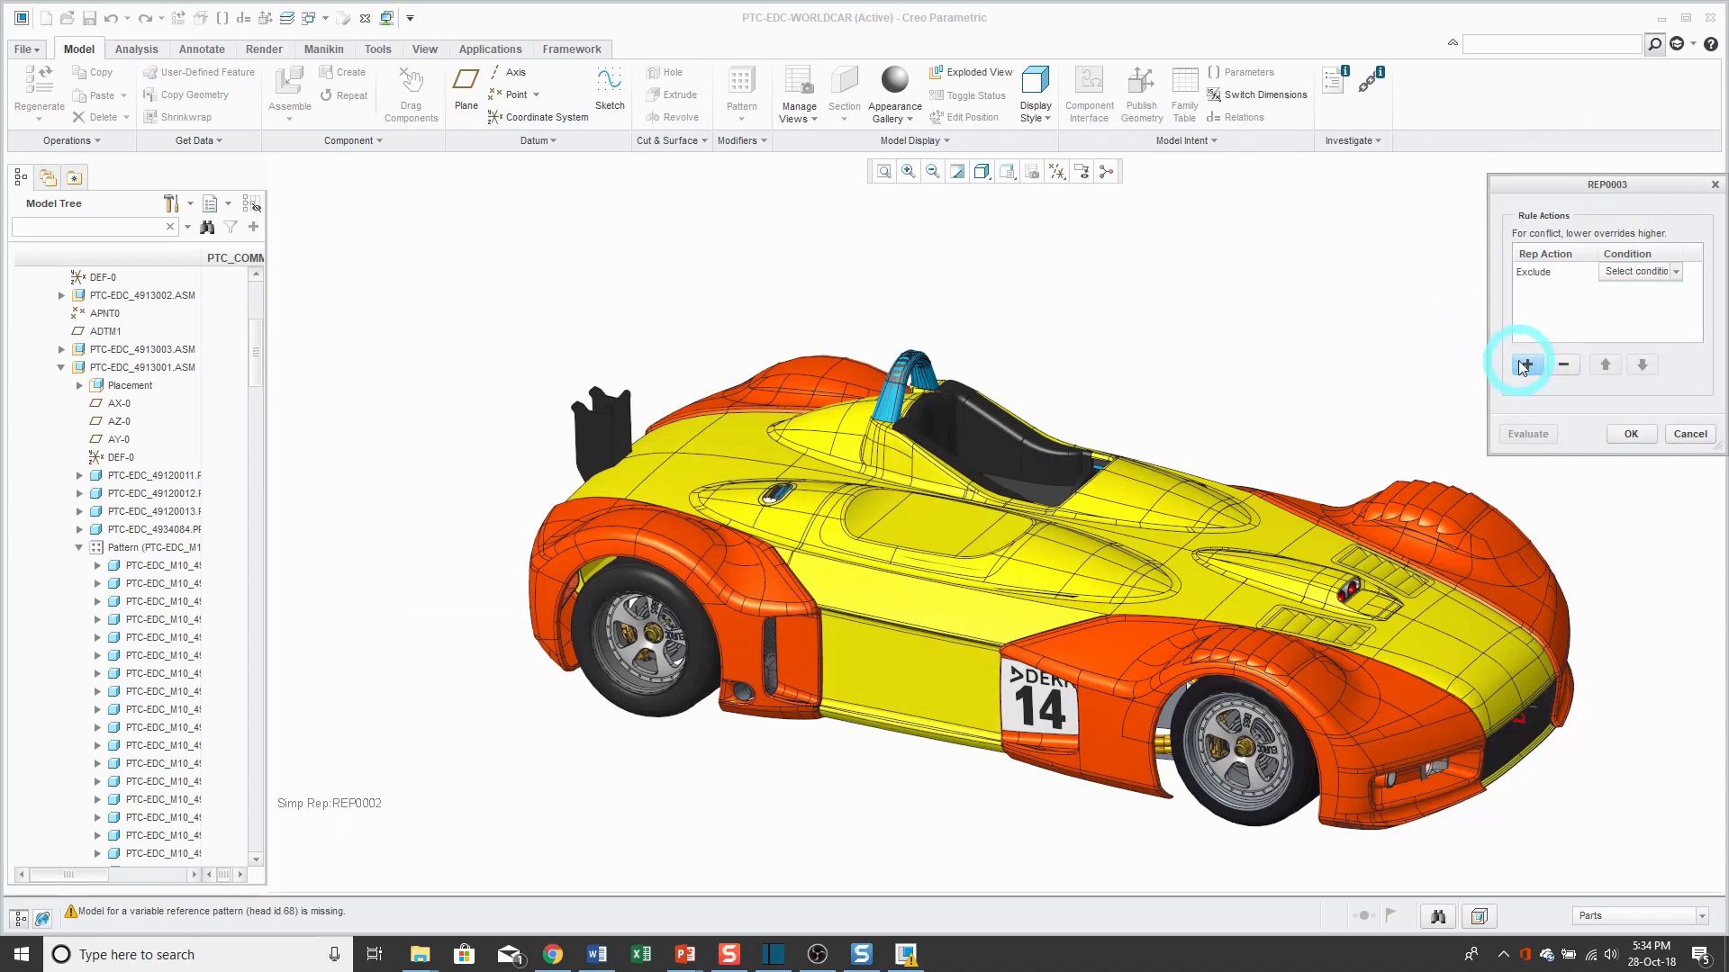
{"action": "left_click", "coordinate": [1549, 271]}
{"action": "left_click", "coordinate": [1589, 272]}
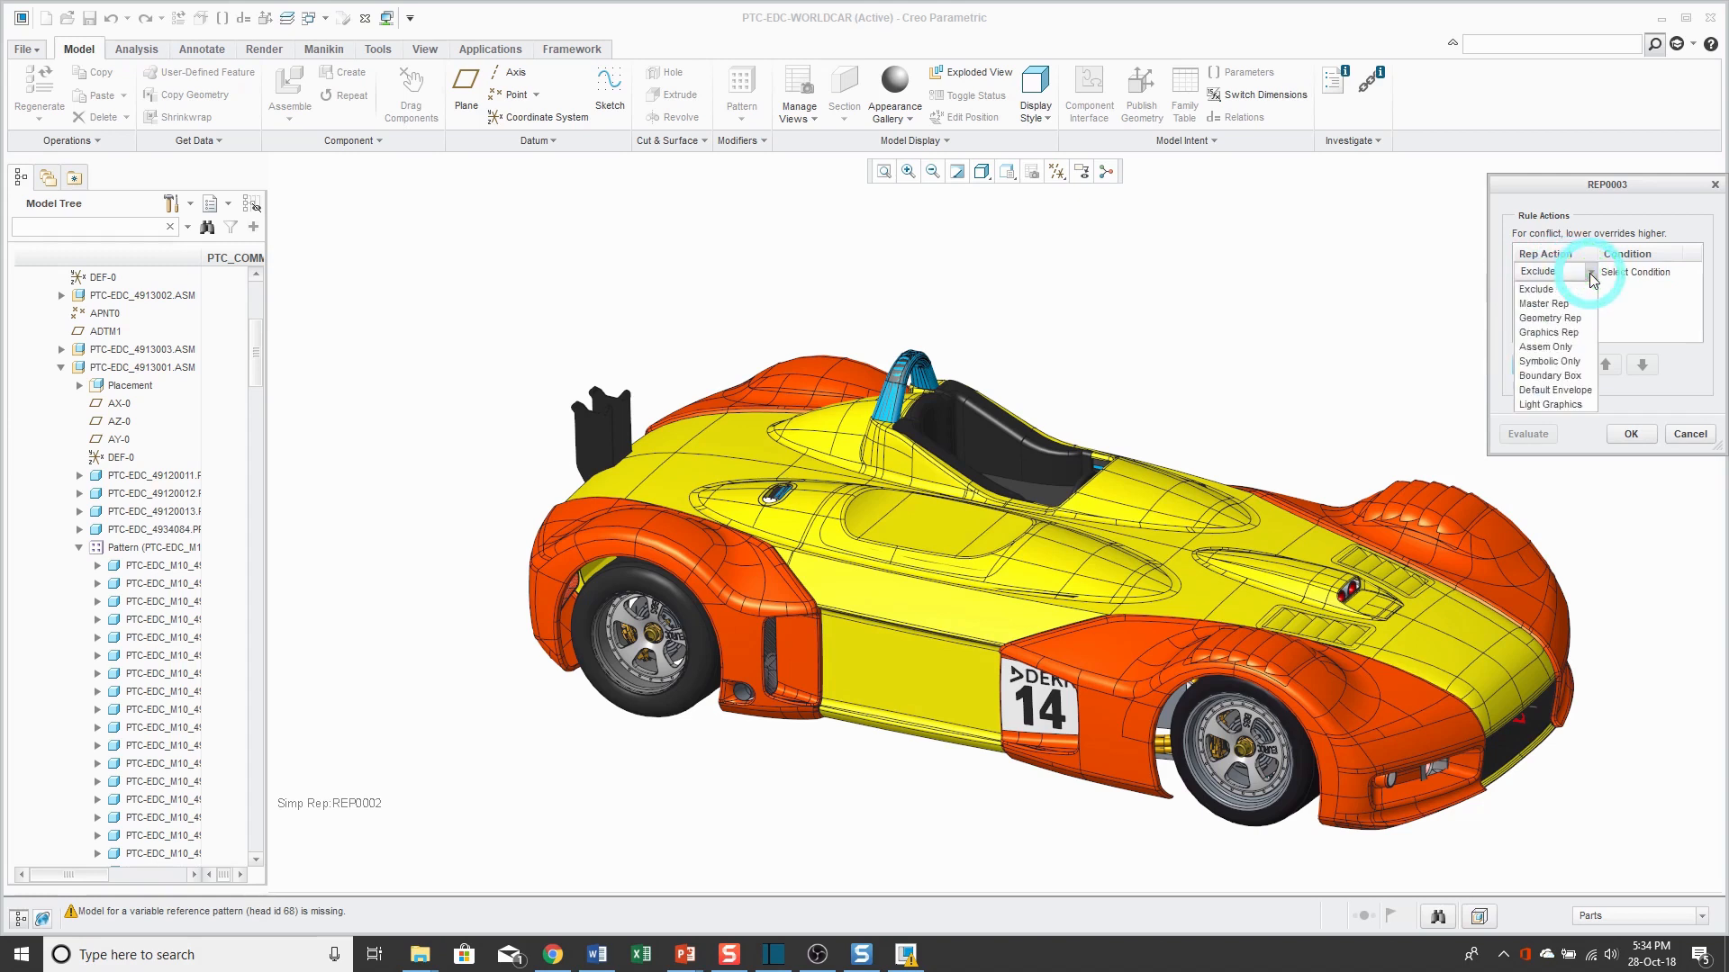
{"action": "left_click", "coordinate": [1591, 274]}
{"action": "left_click", "coordinate": [1639, 273]}
{"action": "left_click", "coordinate": [1639, 275]}
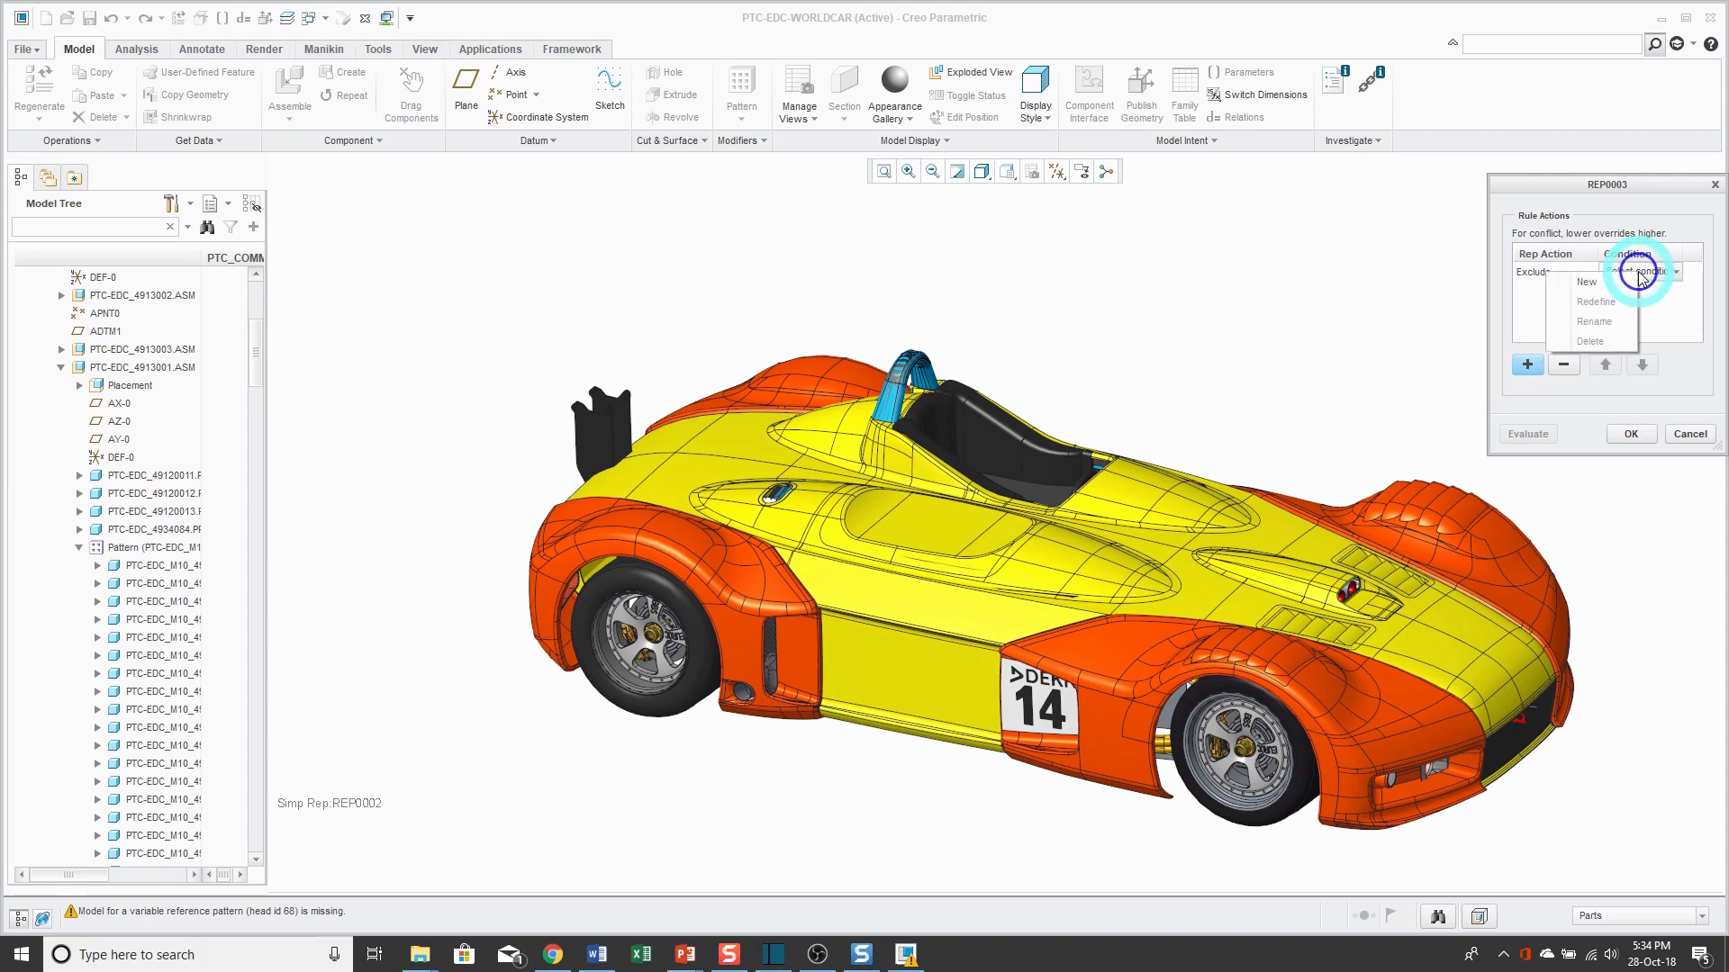
{"action": "left_click", "coordinate": [1591, 282]}
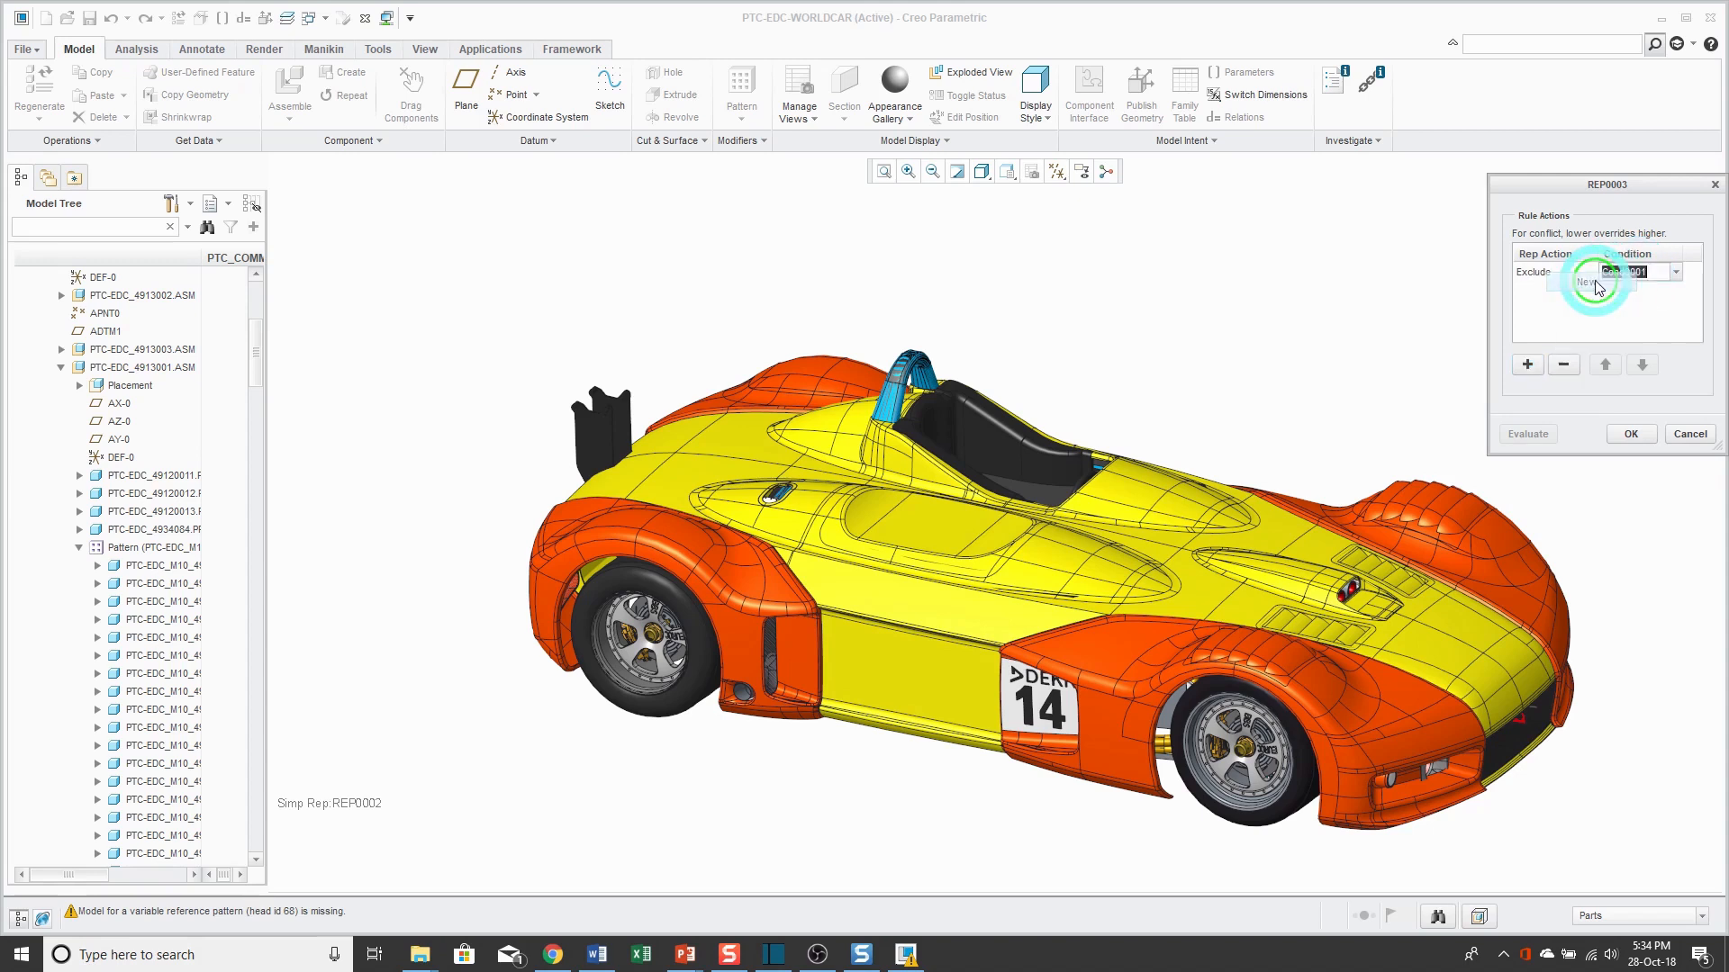
{"action": "type", "text": "No-Small"}
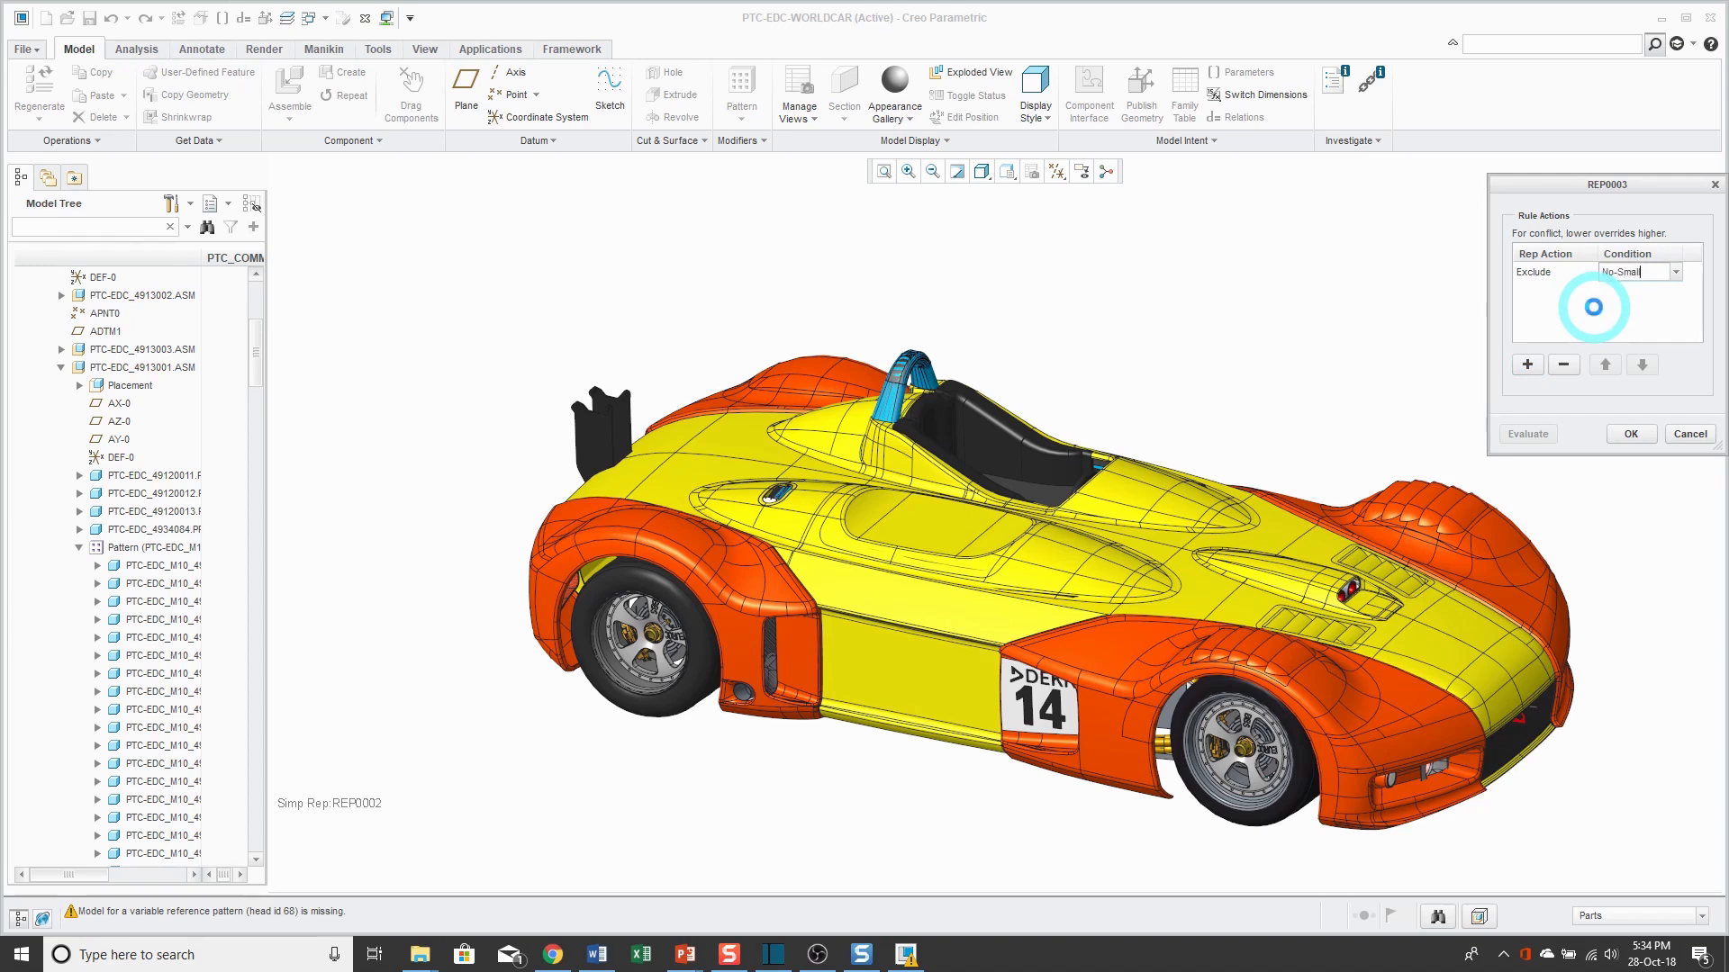
{"action": "key", "text": "Return"}
Define the condition as solid models with an absolute size less than 10, preview the matching items and accept the rule.
{"action": "left_click_drag", "start_coordinate": [1553, 11], "coordinate": [1486, 143]}
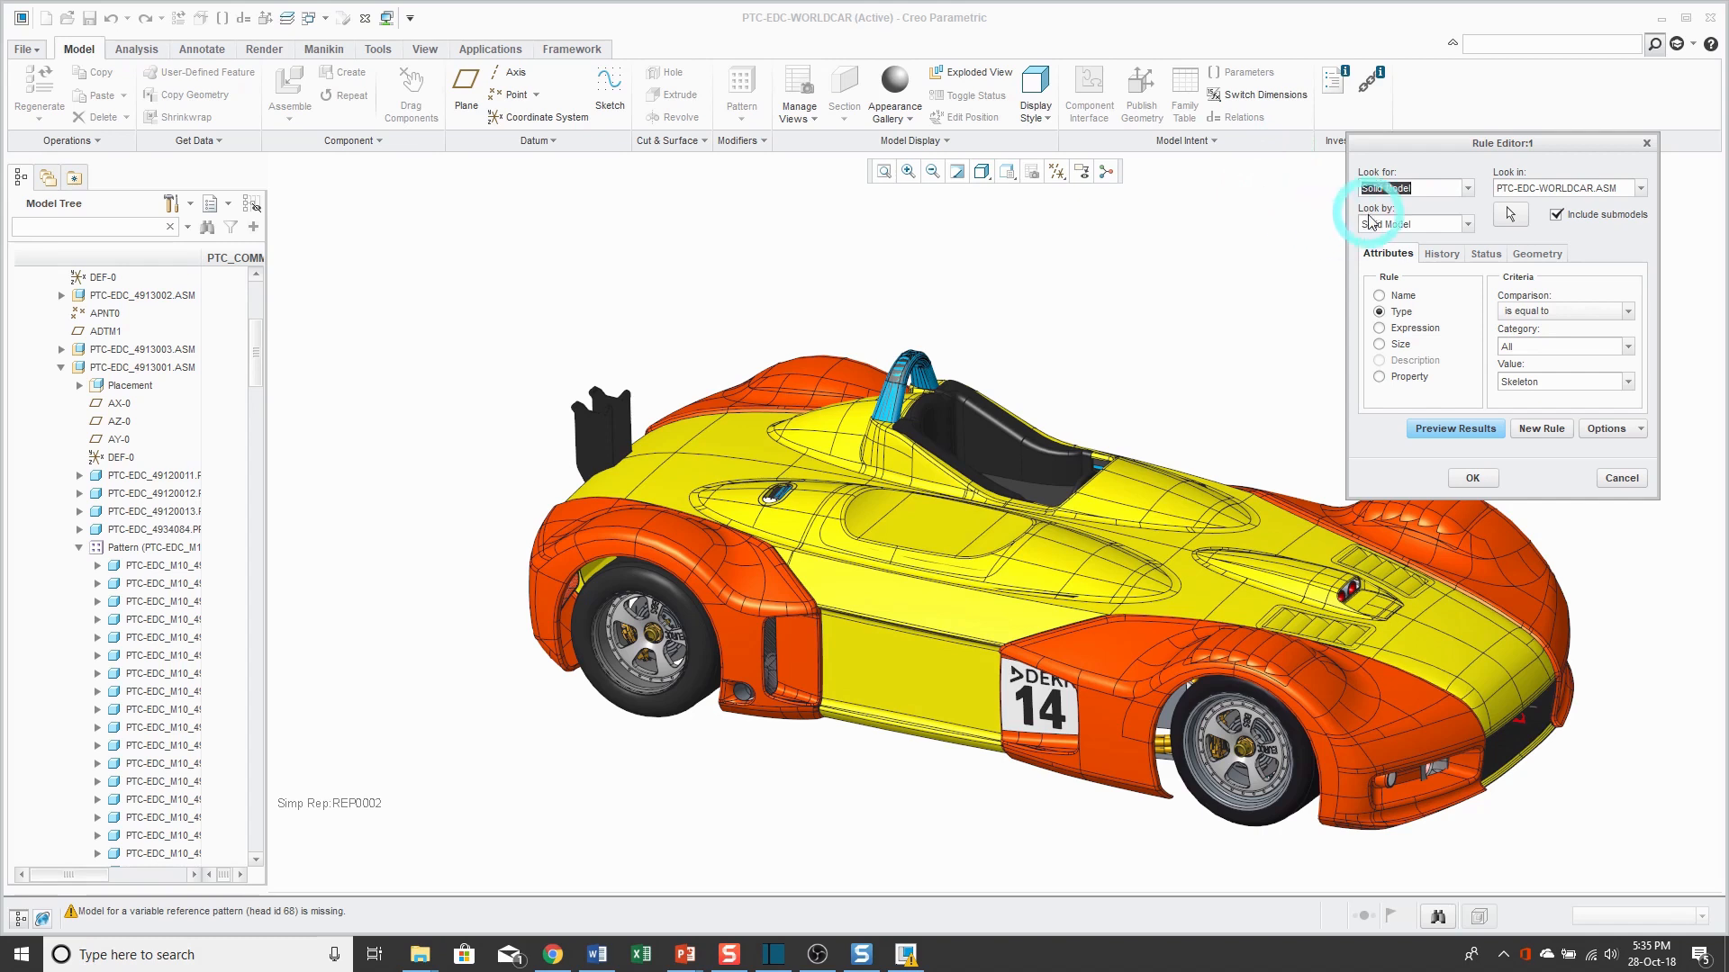
{"action": "left_click", "coordinate": [1380, 344]}
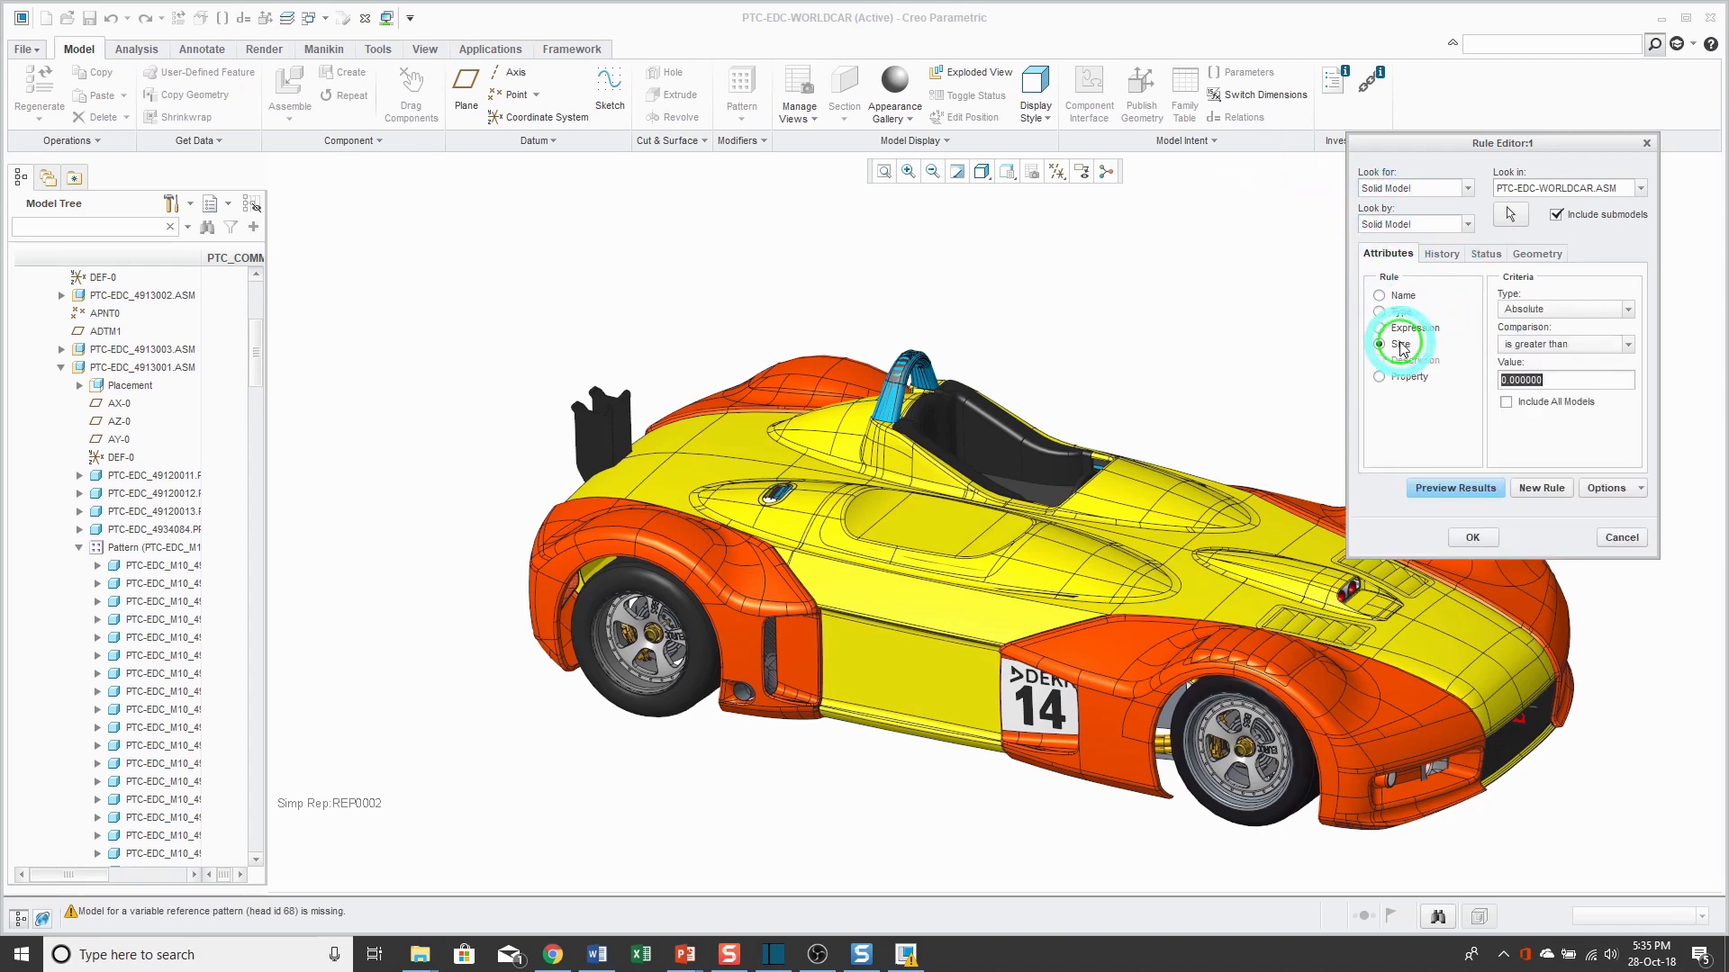
{"action": "left_click", "coordinate": [1590, 309]}
{"action": "left_click", "coordinate": [1581, 329]}
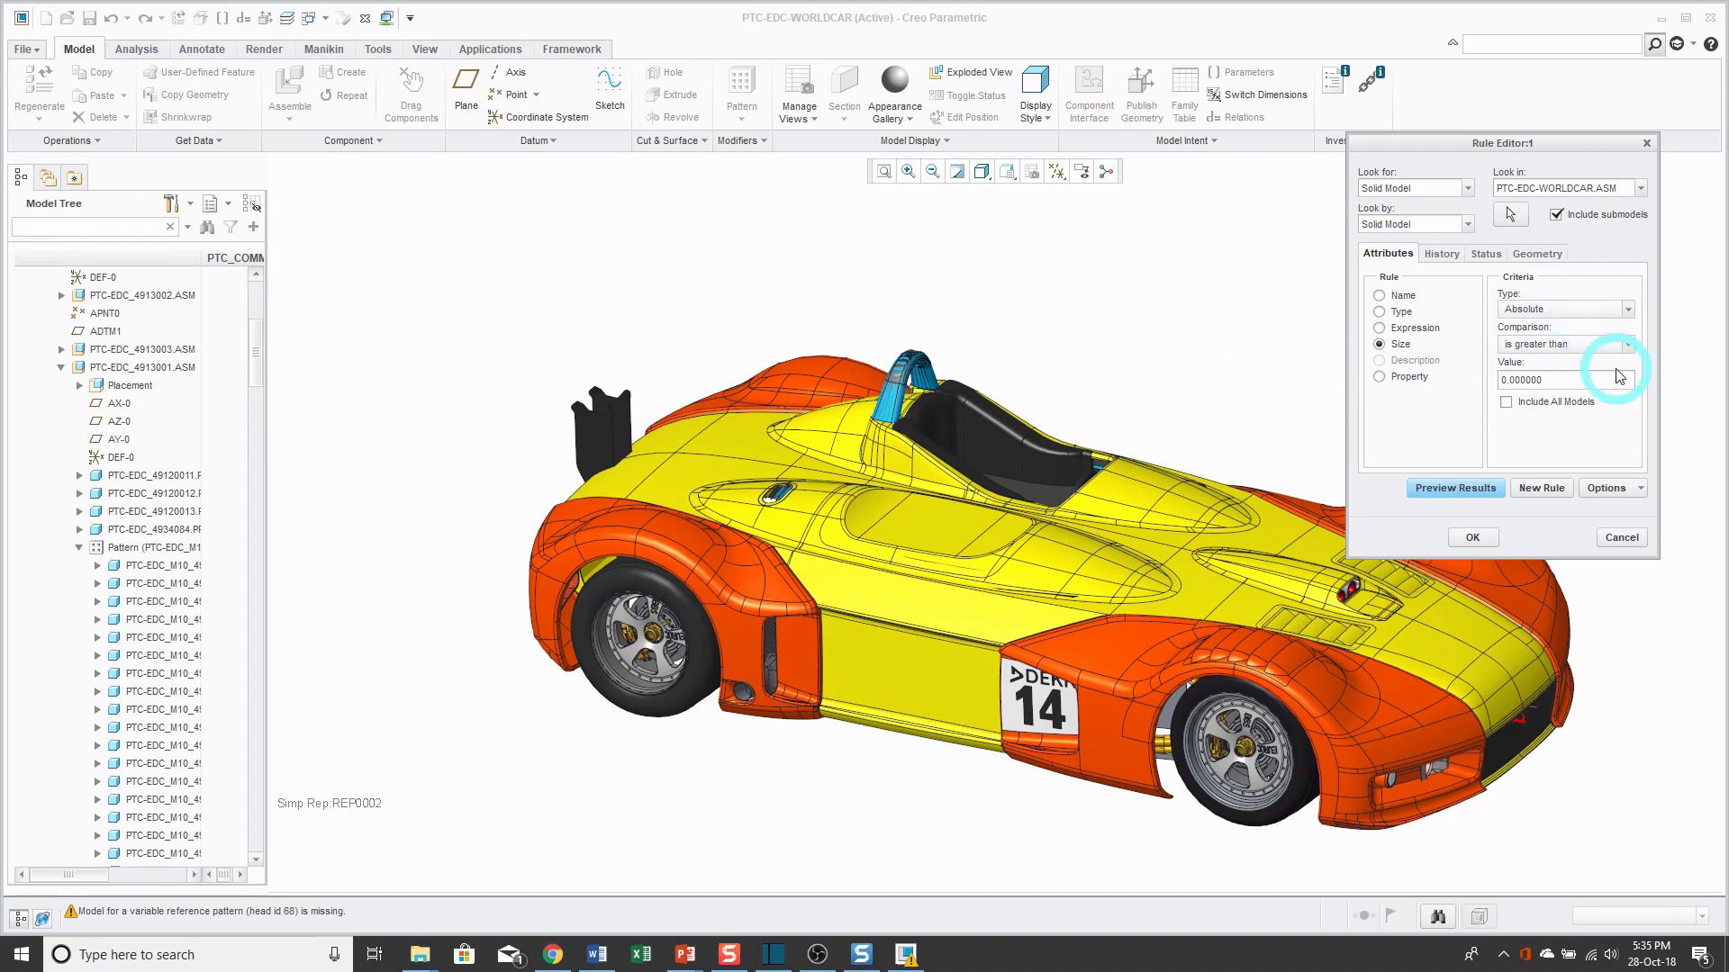
{"action": "left_click", "coordinate": [1590, 355]}
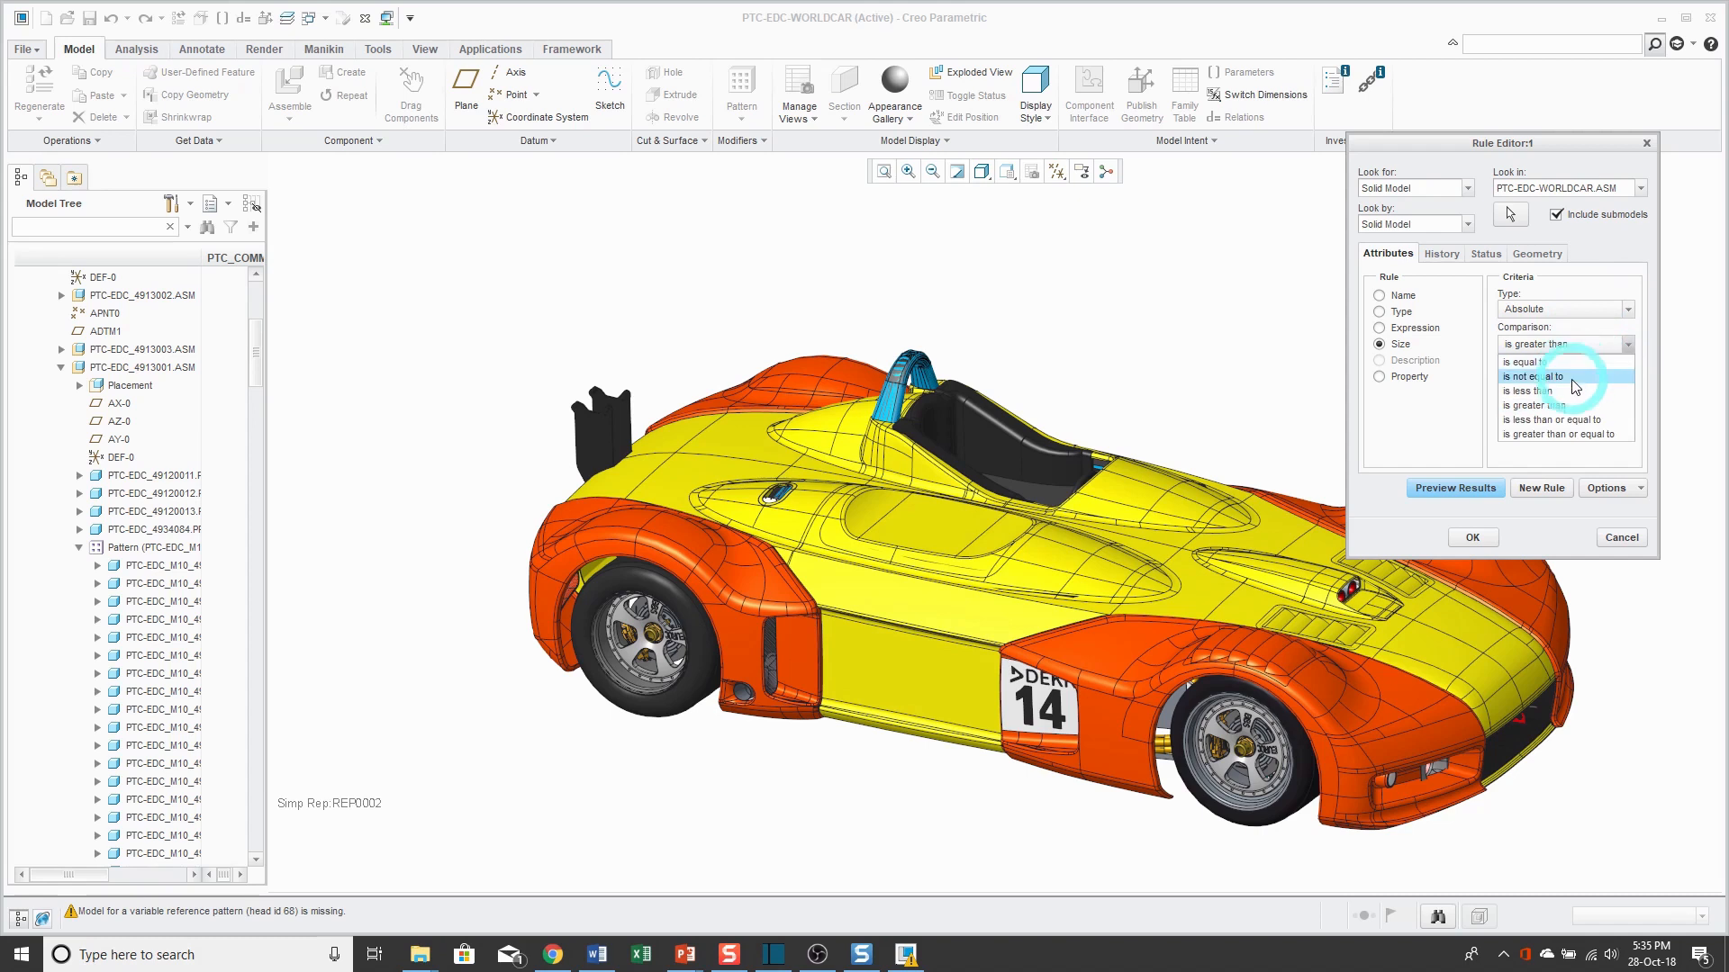
{"action": "left_click", "coordinate": [1560, 386]}
{"action": "double_click", "coordinate": [1559, 383]}
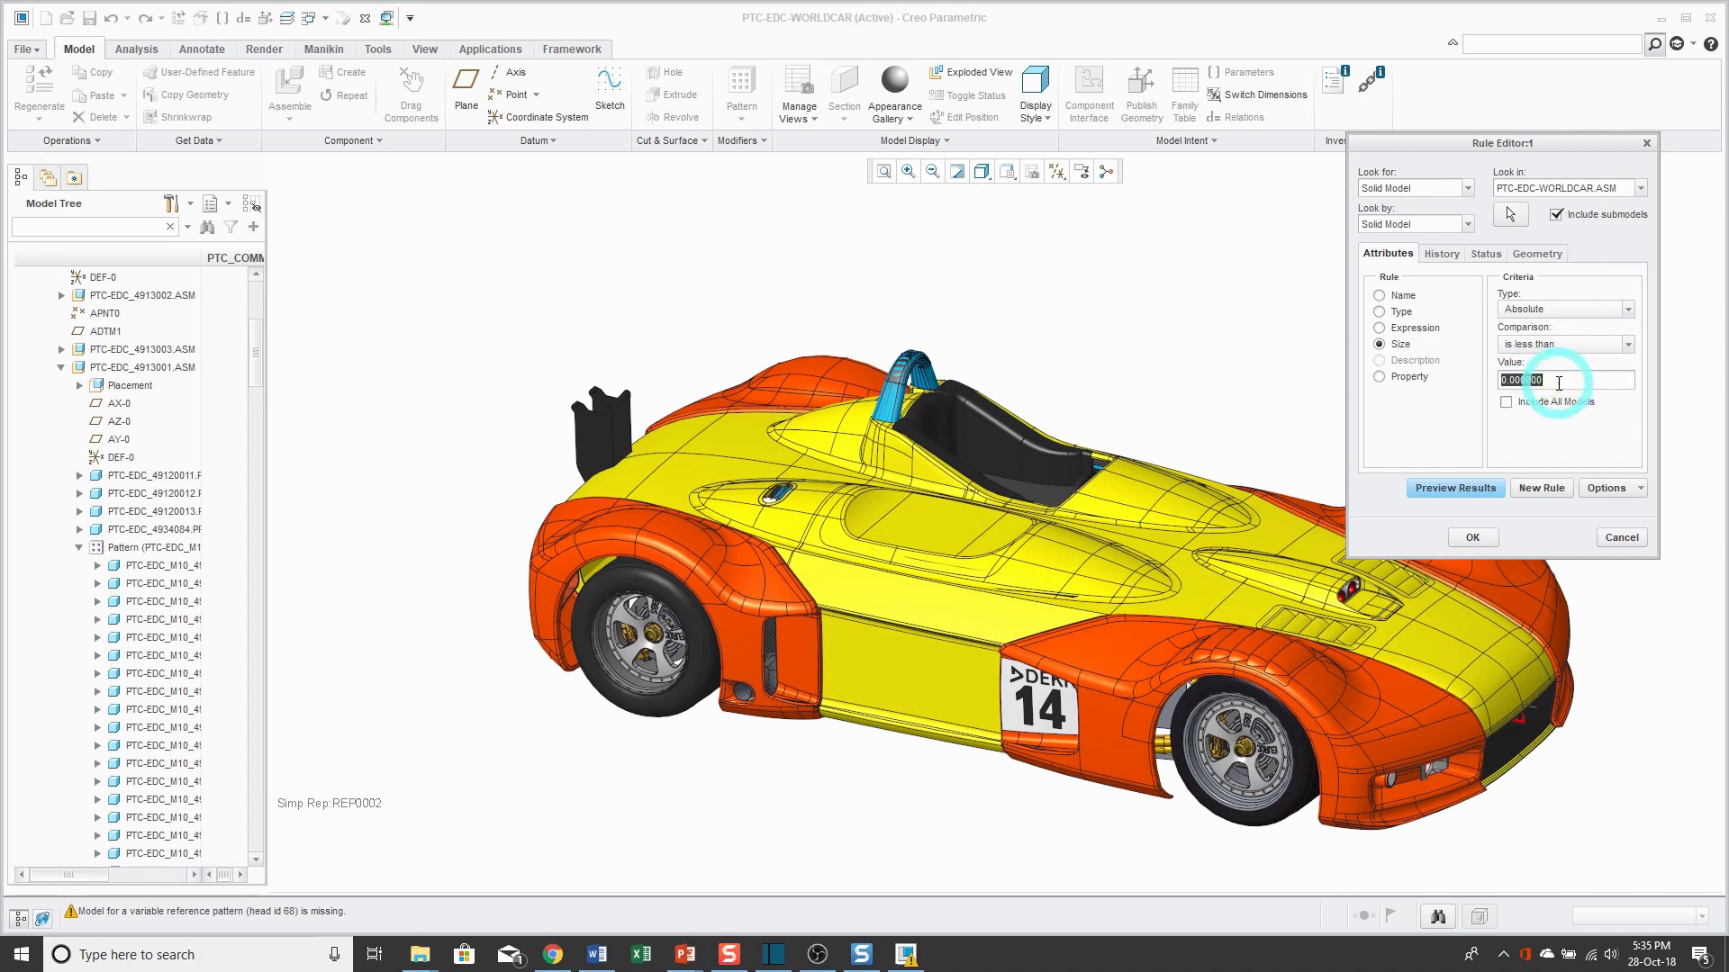
{"action": "type", "text": "10"}
{"action": "left_click", "coordinate": [1459, 491]}
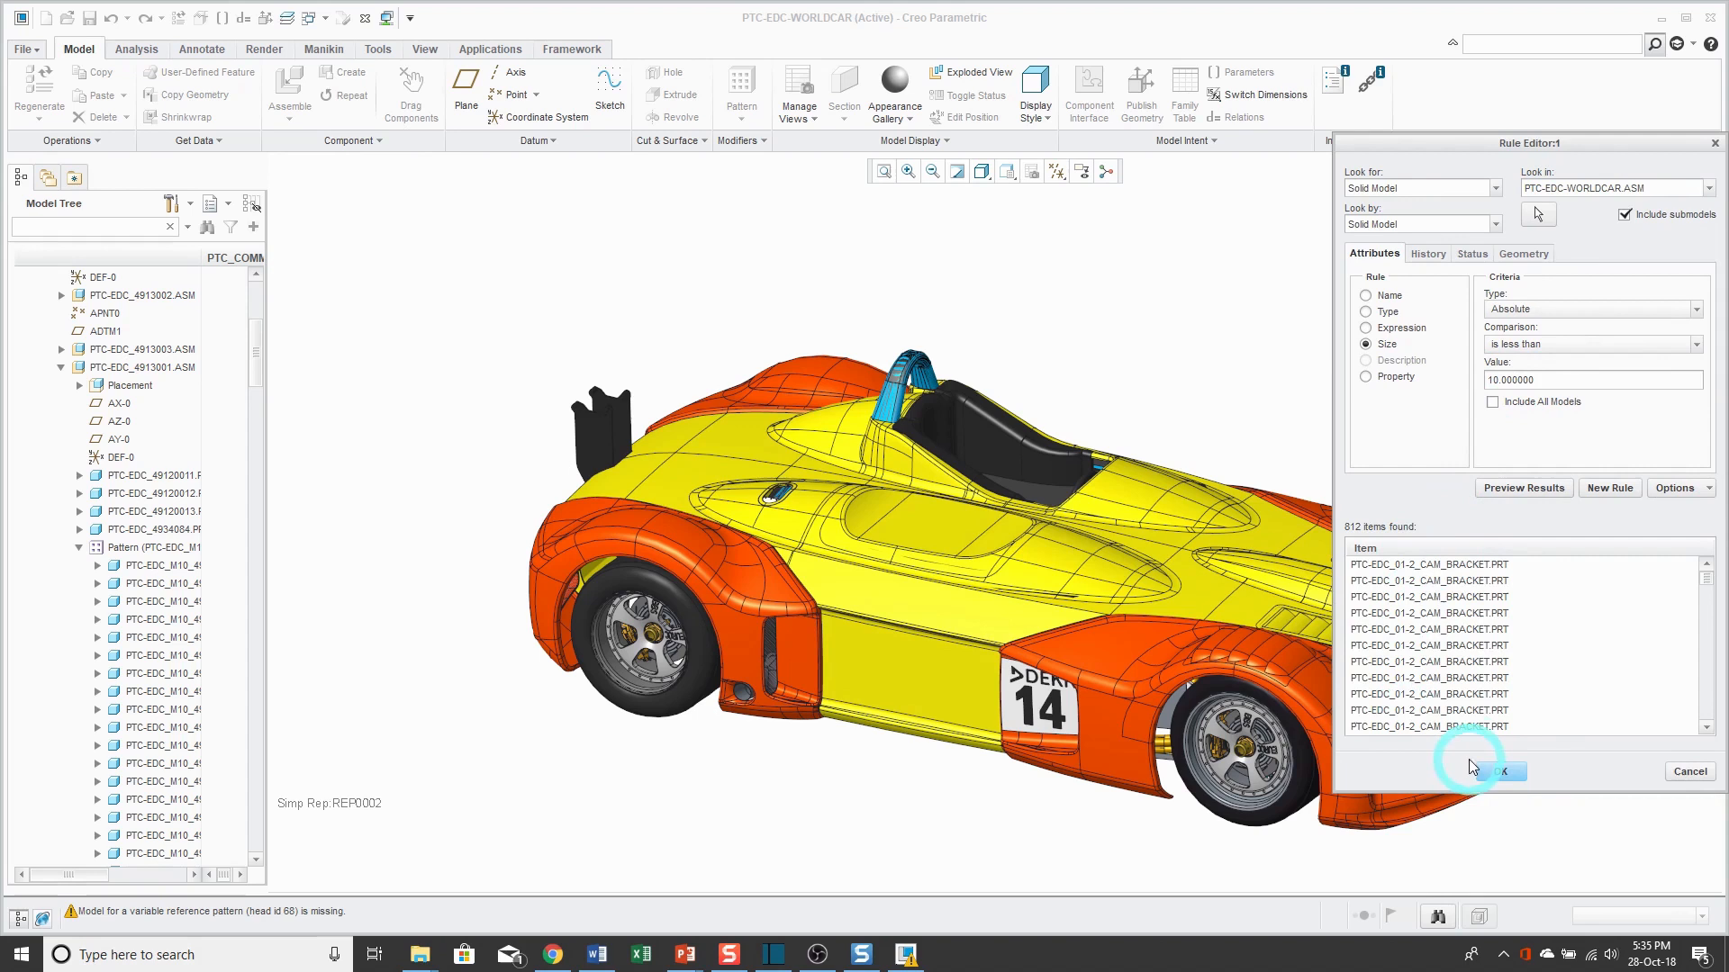
{"action": "left_click", "coordinate": [1501, 772]}
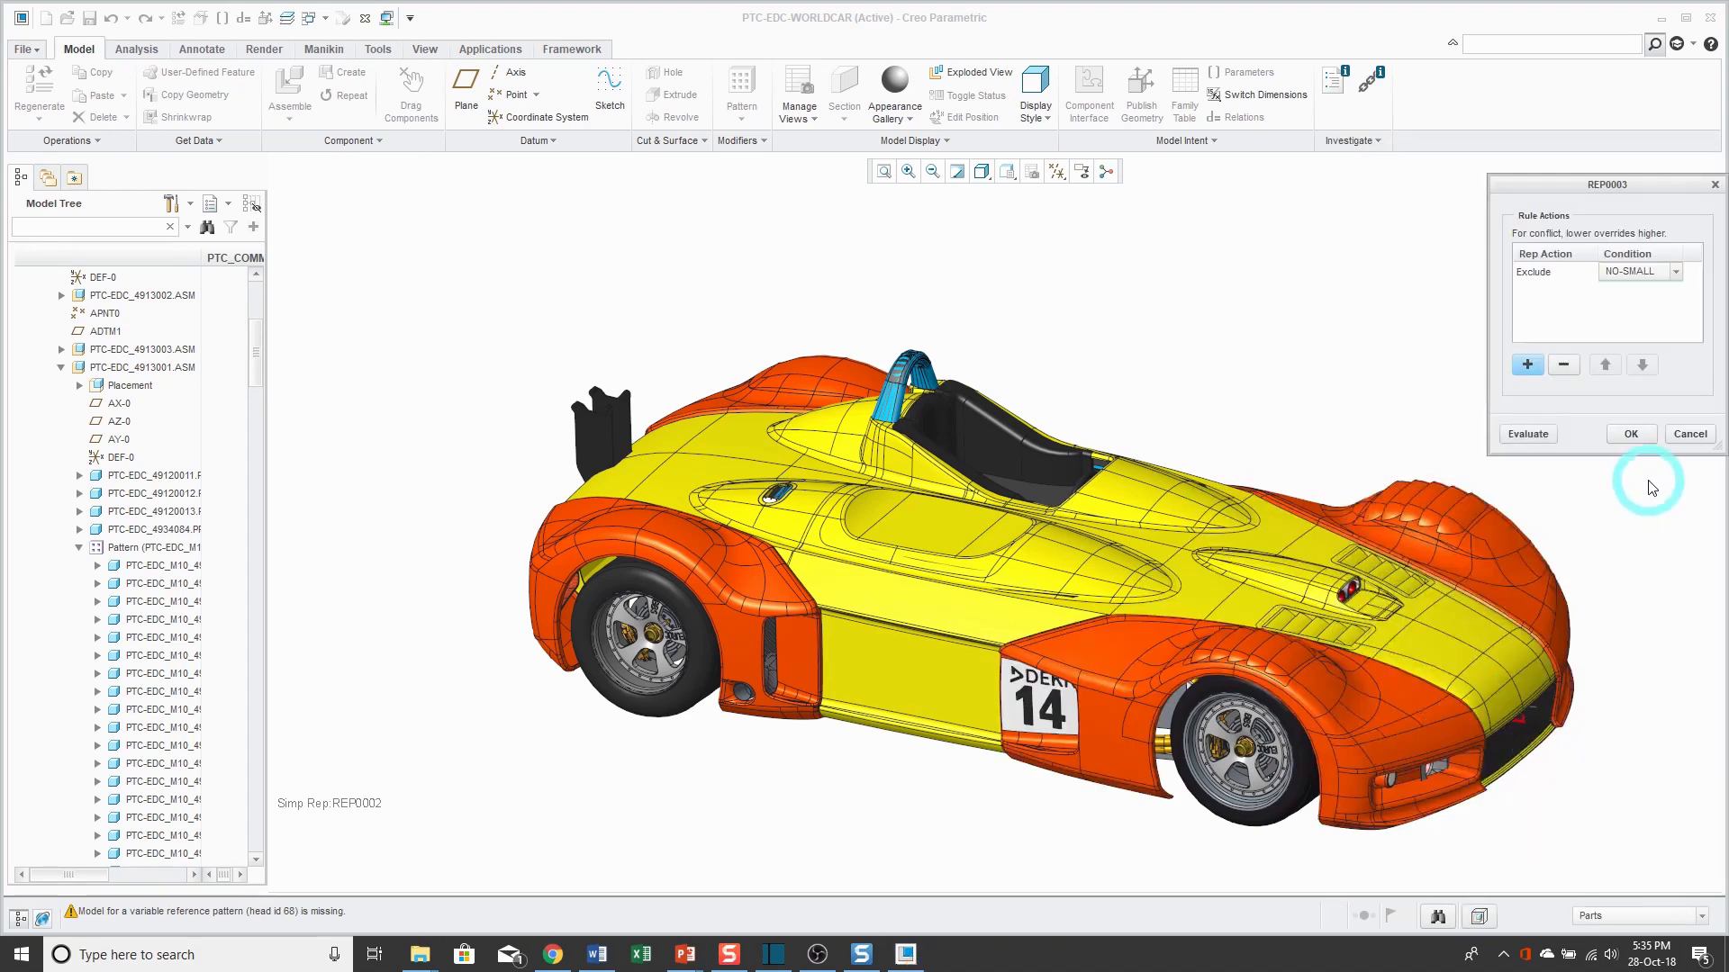
Accept the rule actions, evaluate the model rules for Rep0003 and apply the edited representation.
{"action": "left_click", "coordinate": [1631, 435]}
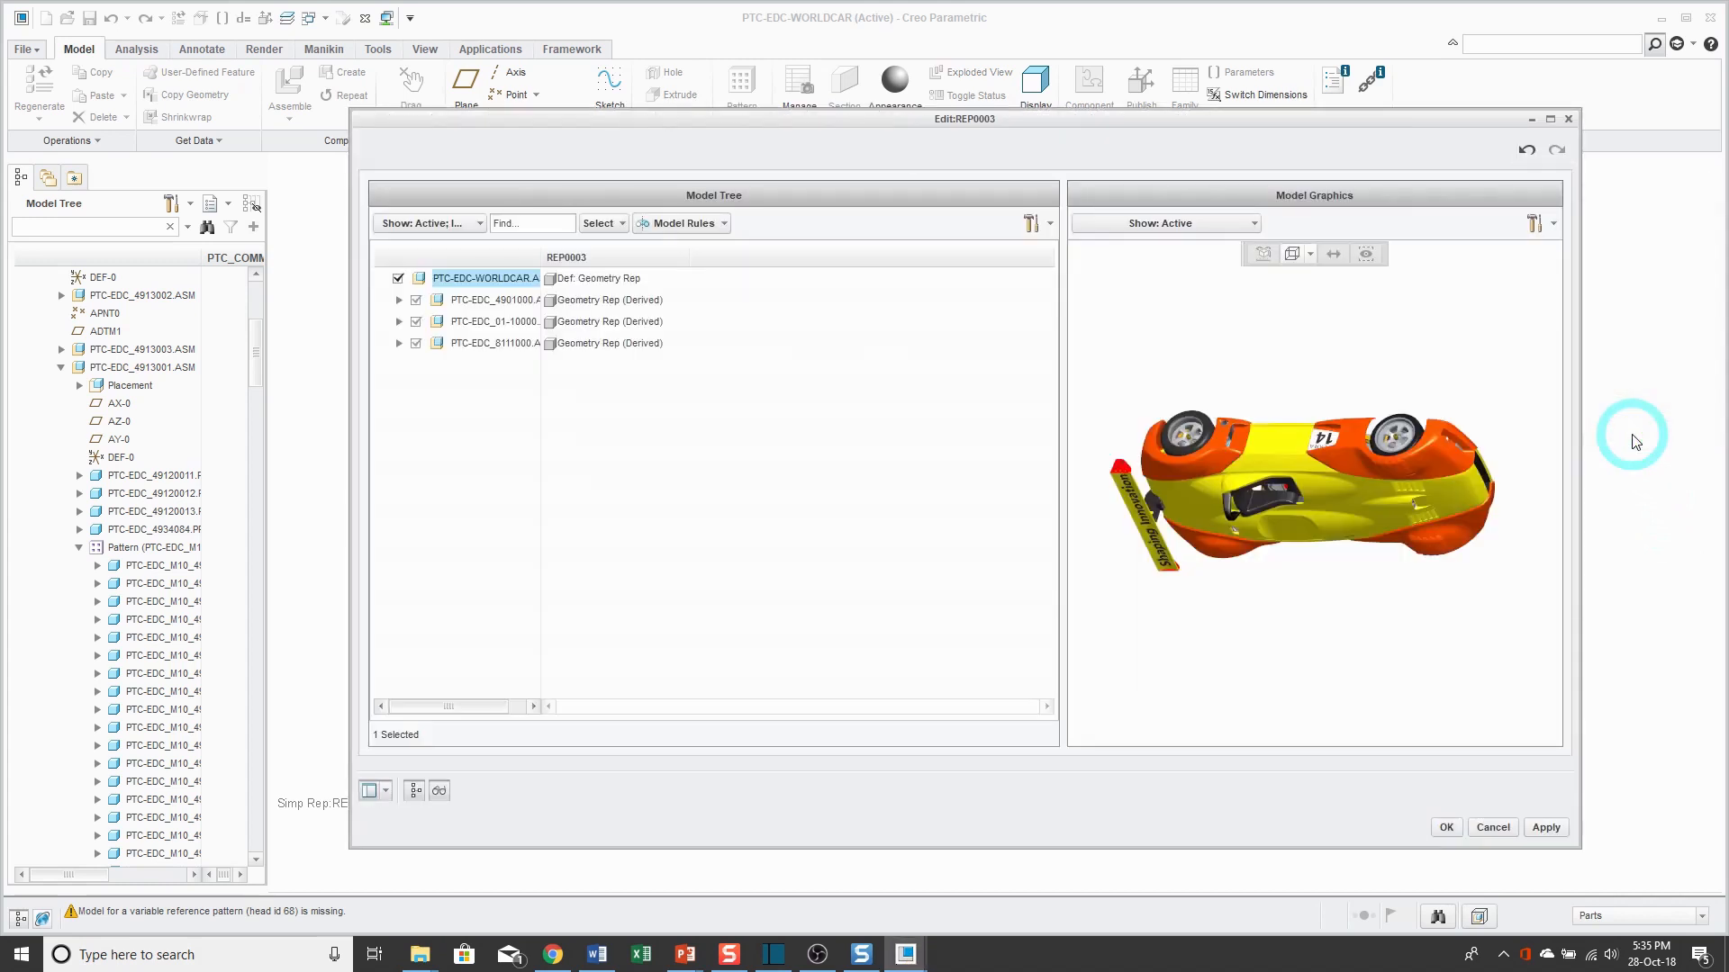
{"action": "left_click", "coordinate": [695, 224]}
{"action": "left_click", "coordinate": [699, 247]}
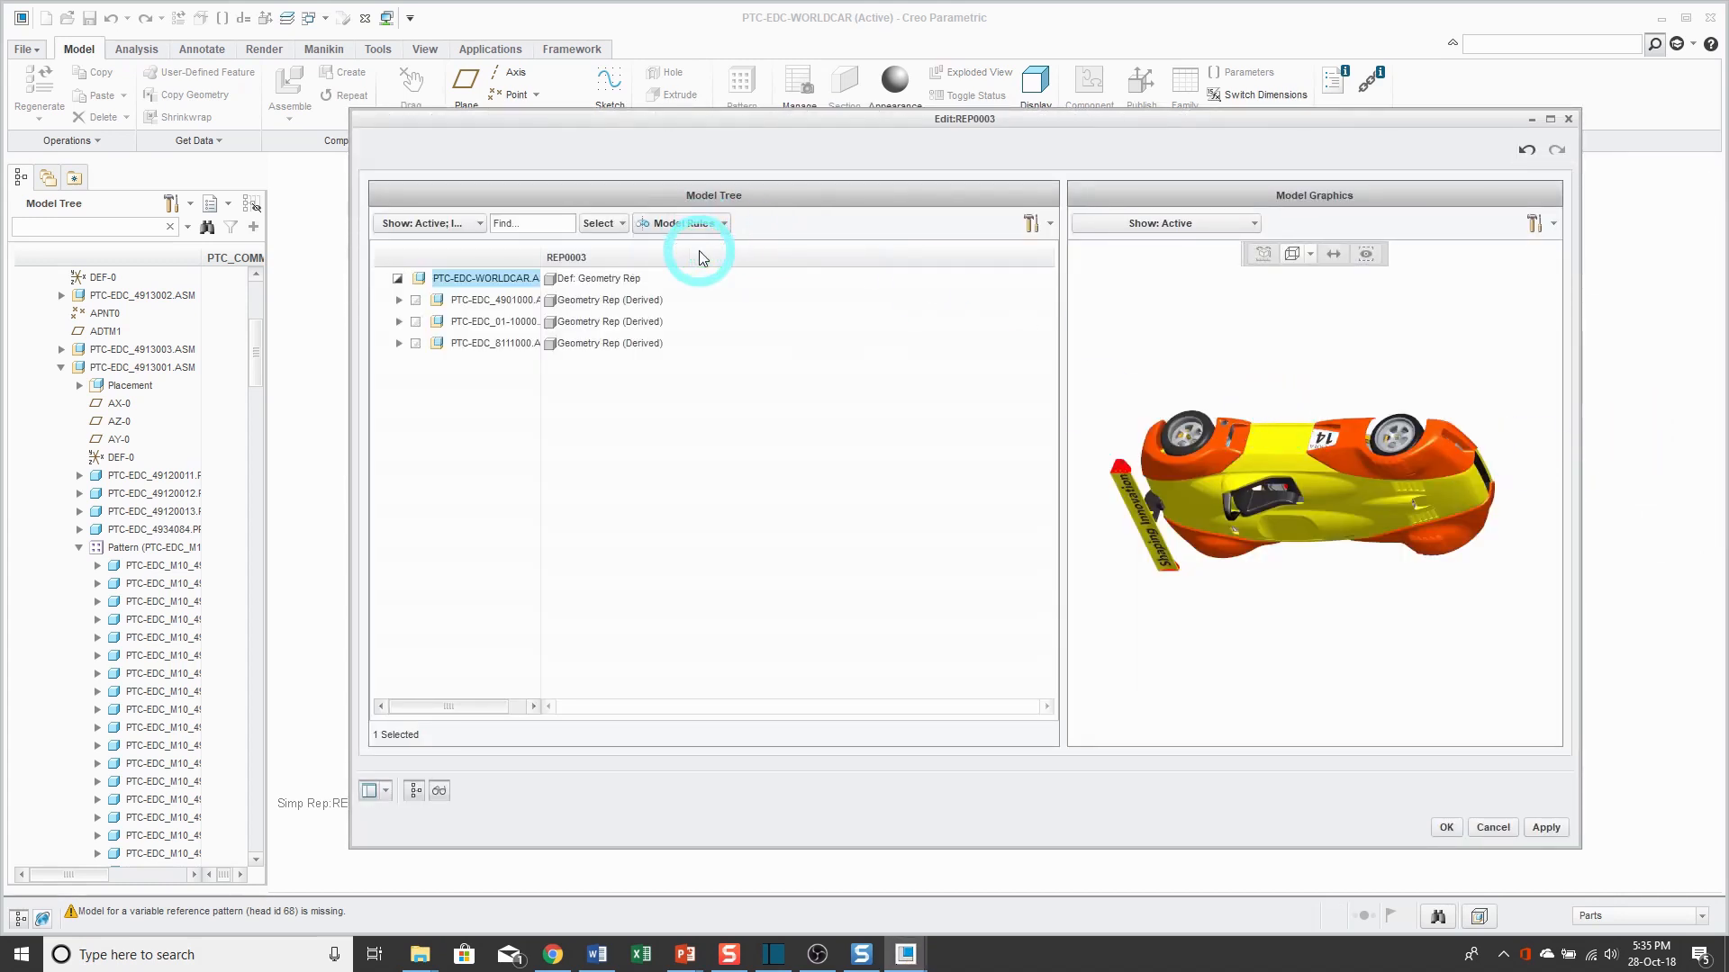
{"action": "left_click", "coordinate": [999, 473]}
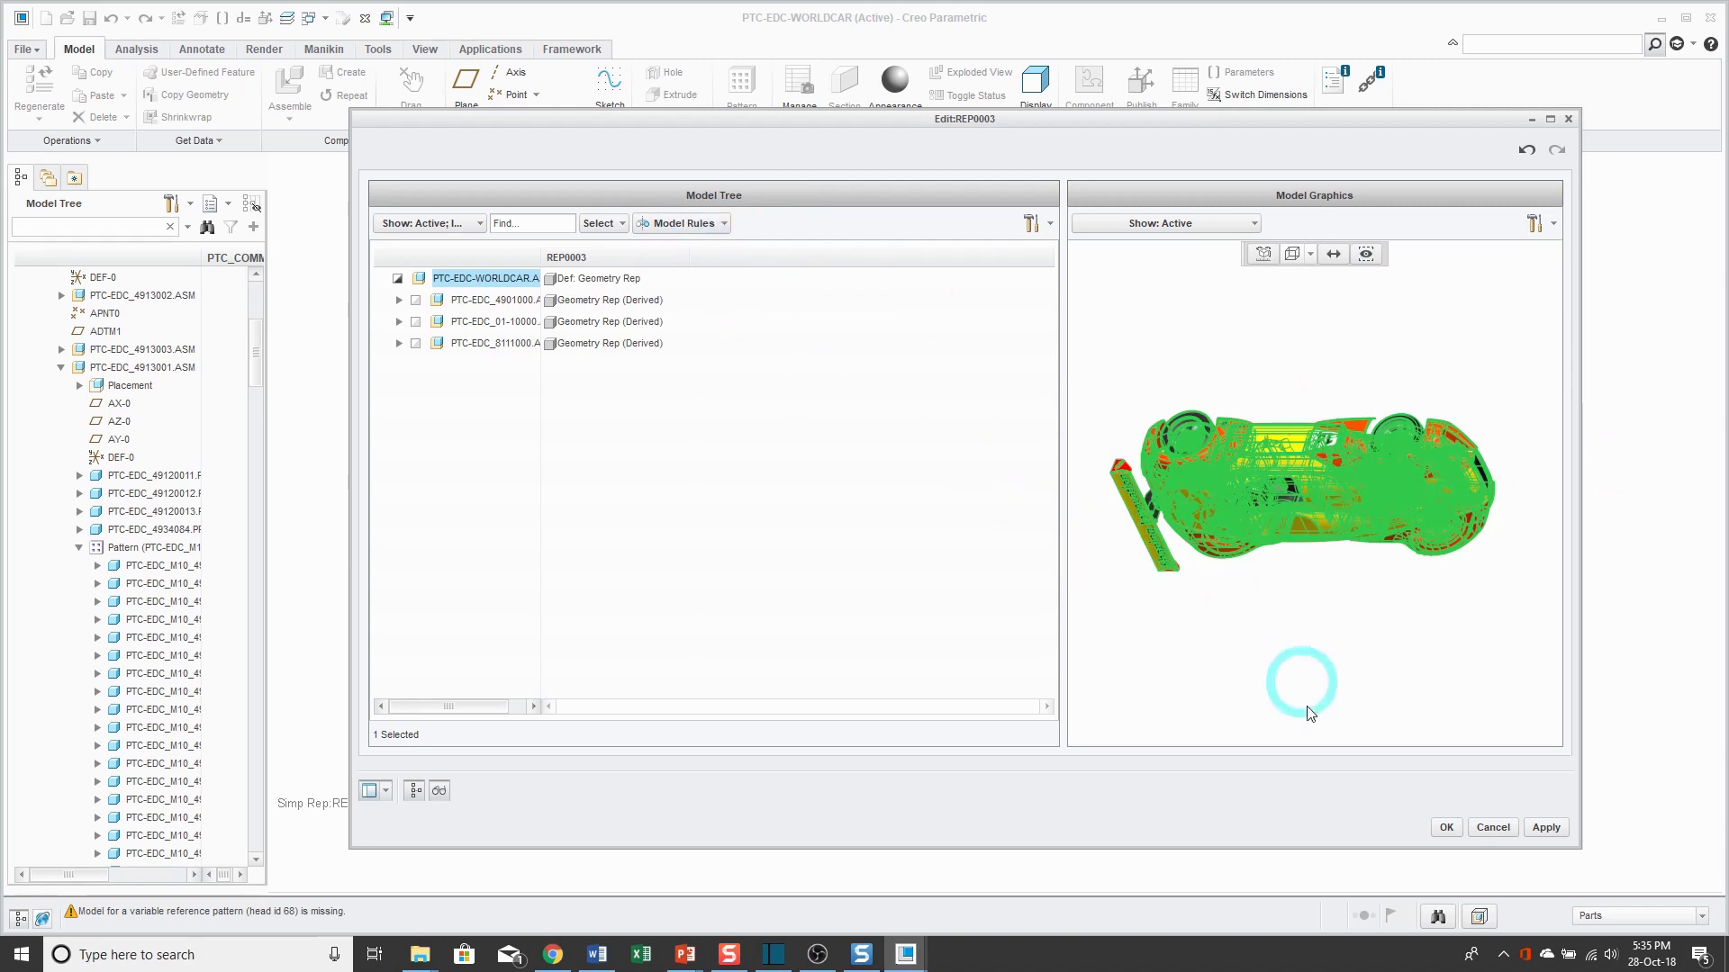
{"action": "left_click", "coordinate": [1449, 829]}
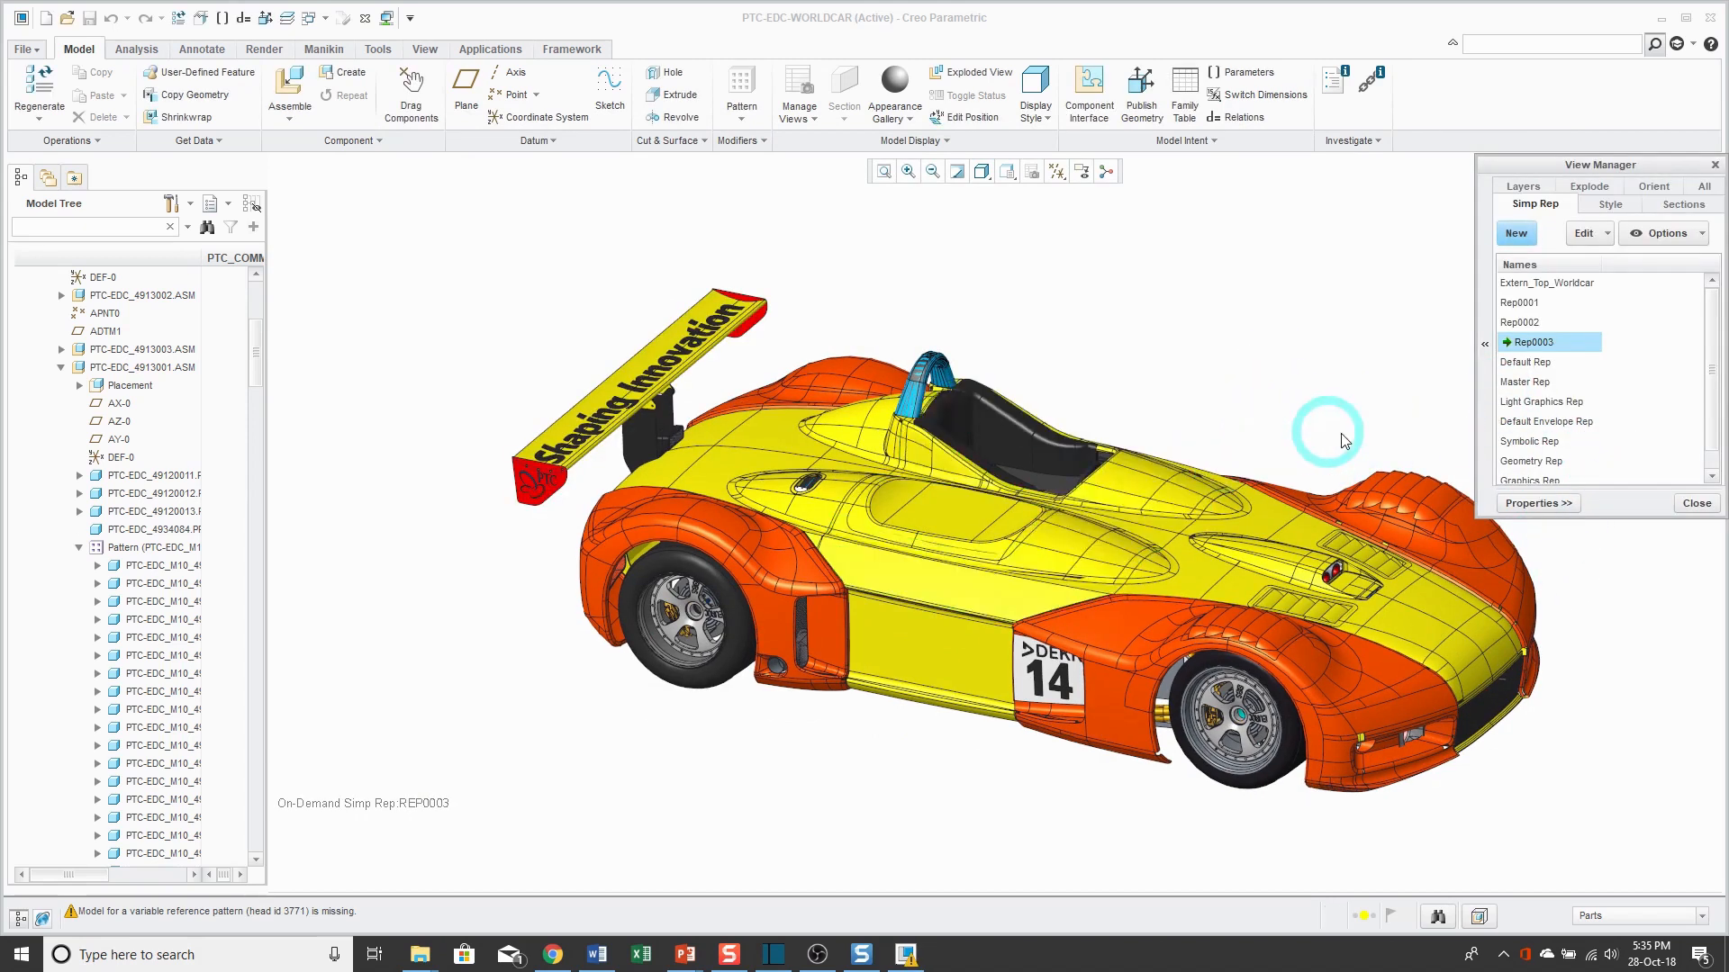
Redefine Rep0003 to inspect which components the rule excludes in the PTC-EDC_4901000 subassembly, then accept it and close the View Manager.
{"action": "right_click", "coordinate": [1544, 343]}
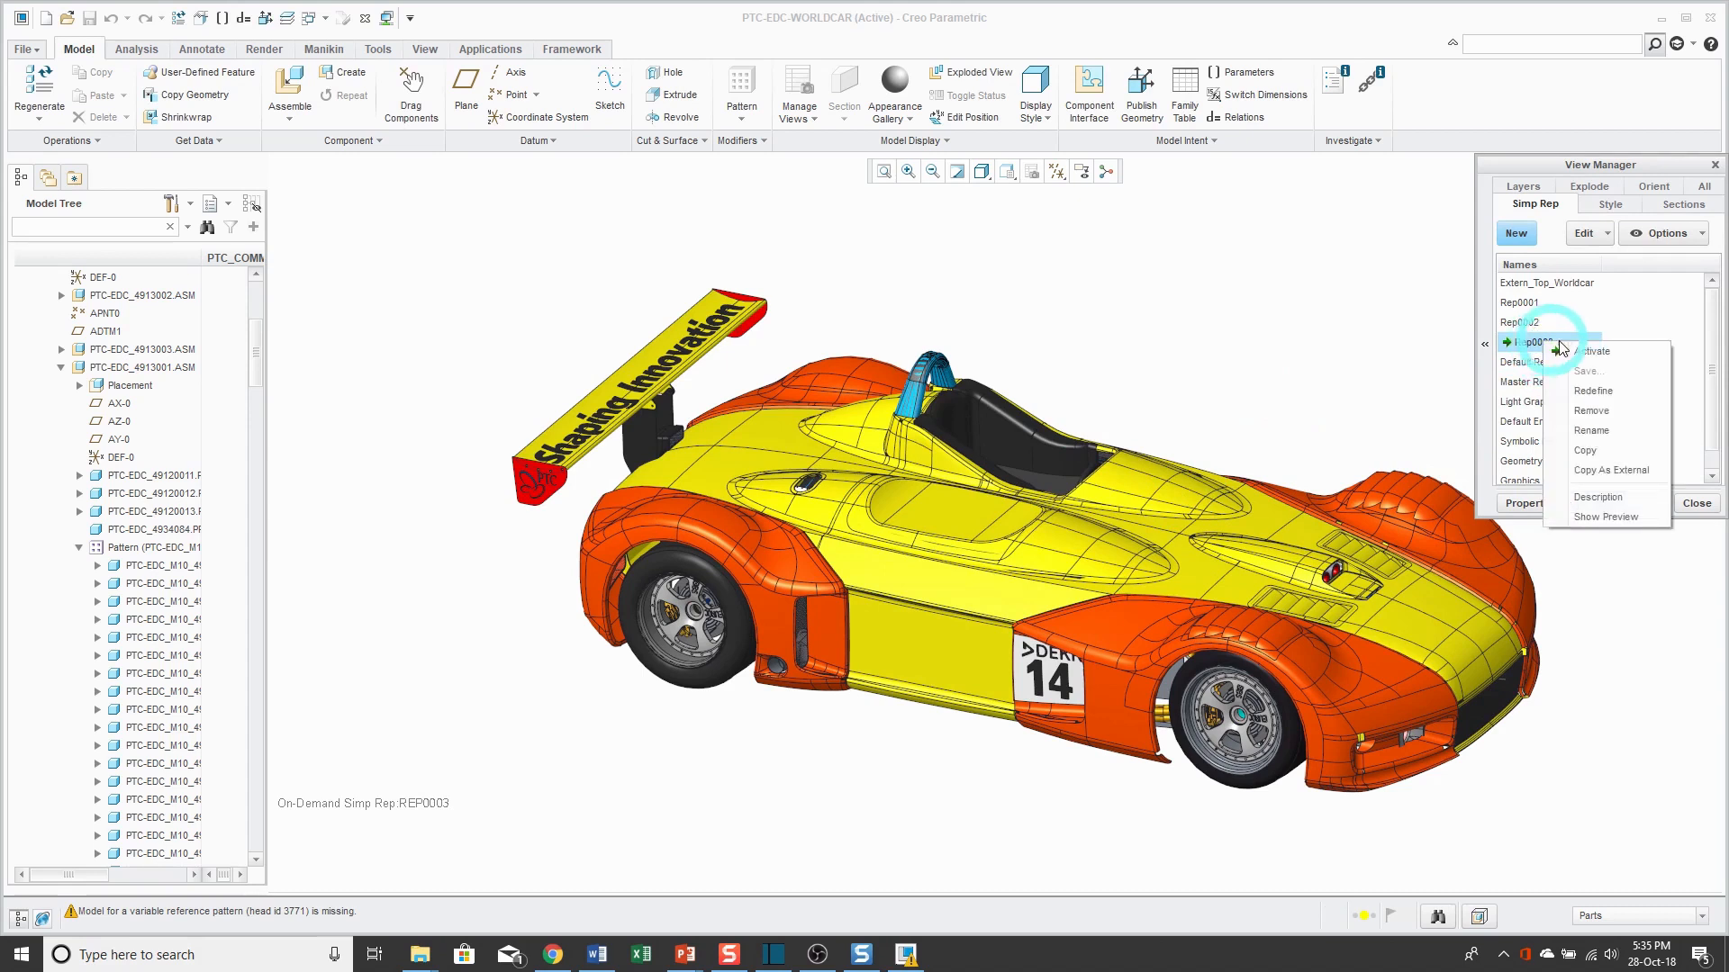
{"action": "left_click", "coordinate": [1590, 390]}
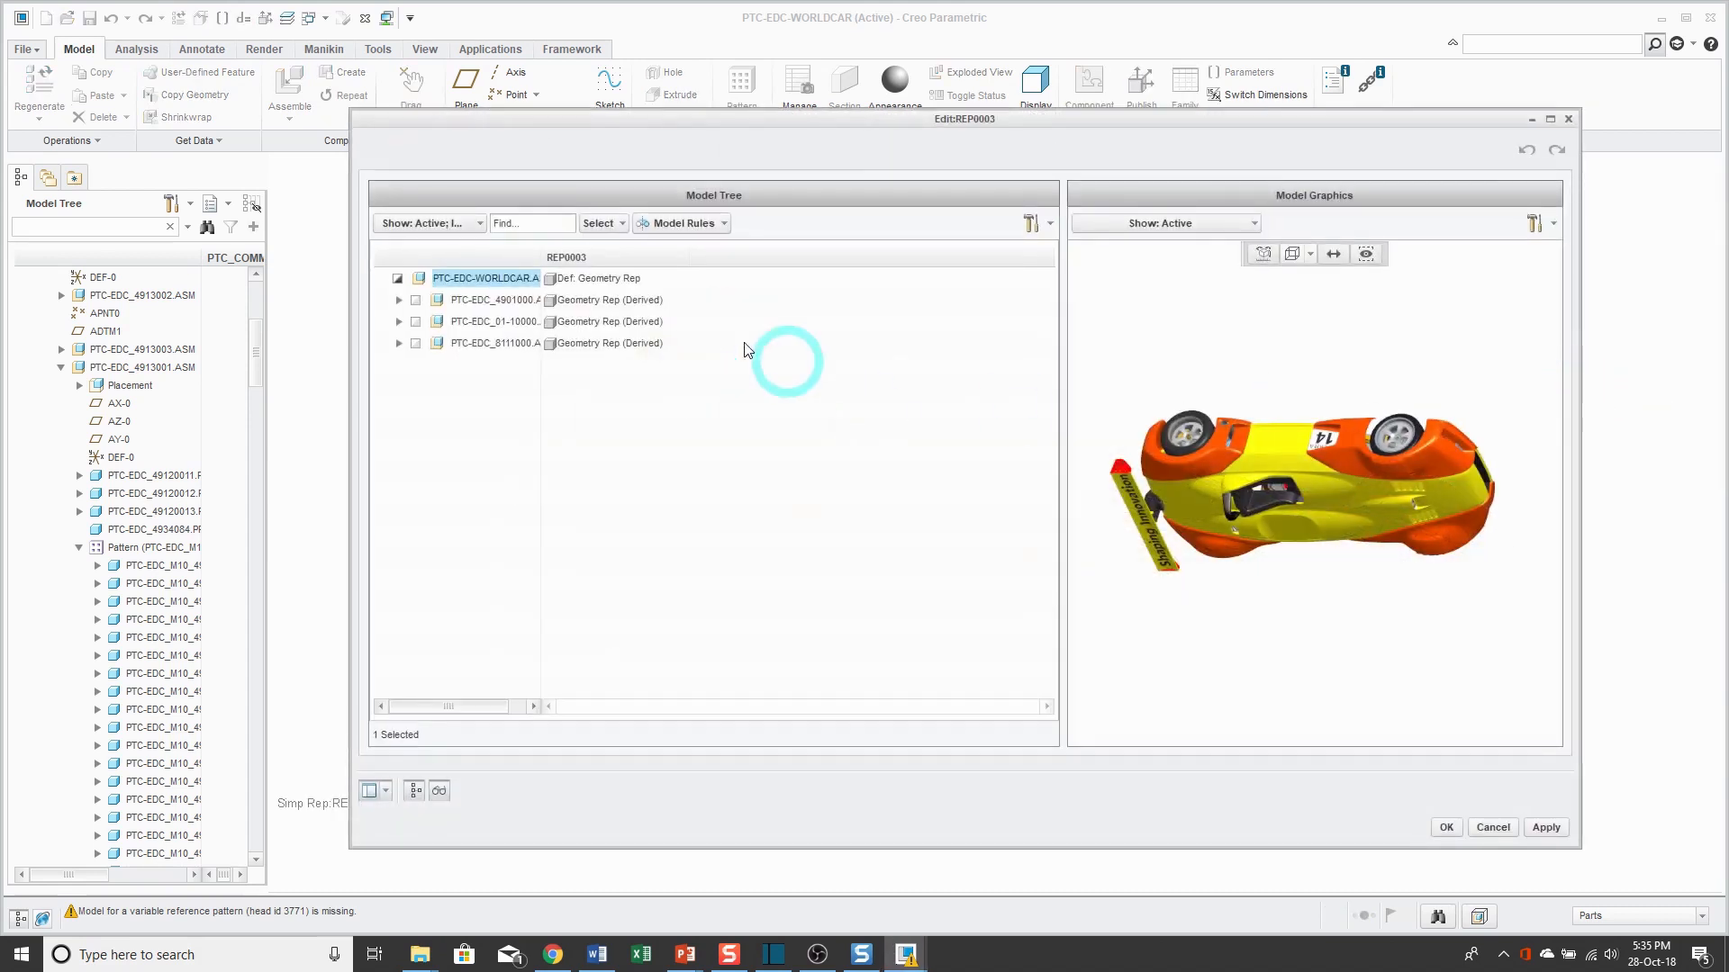
{"action": "left_click", "coordinate": [399, 301]}
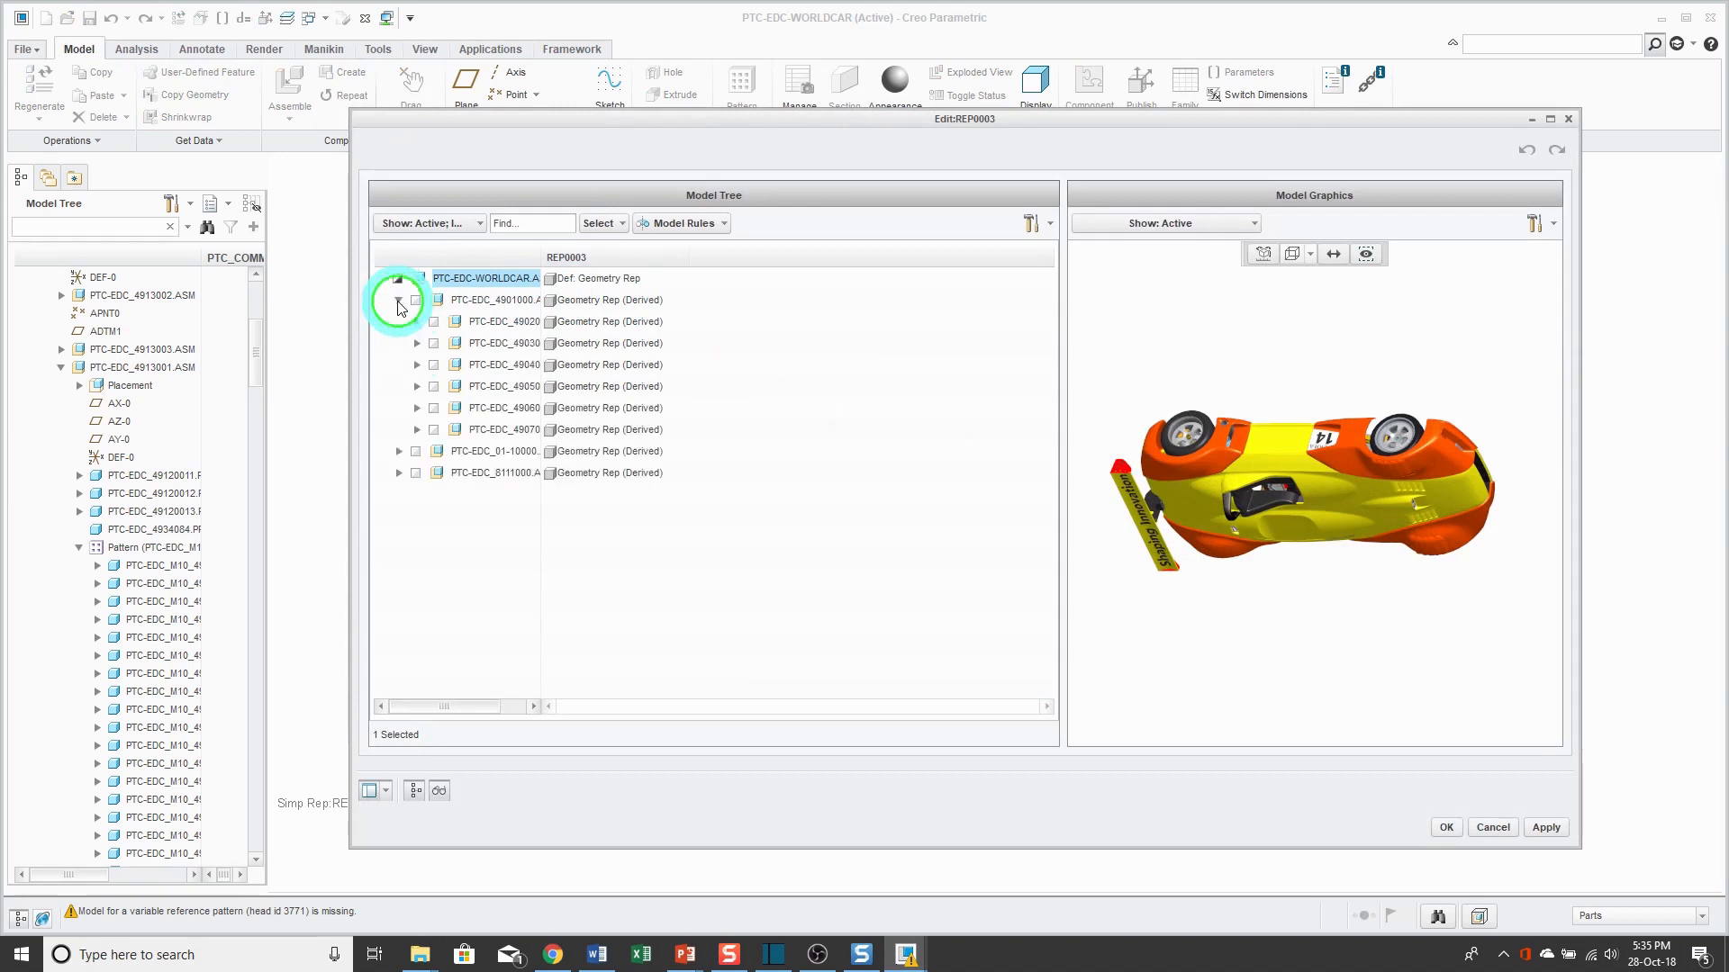
{"action": "left_click", "coordinate": [417, 365]}
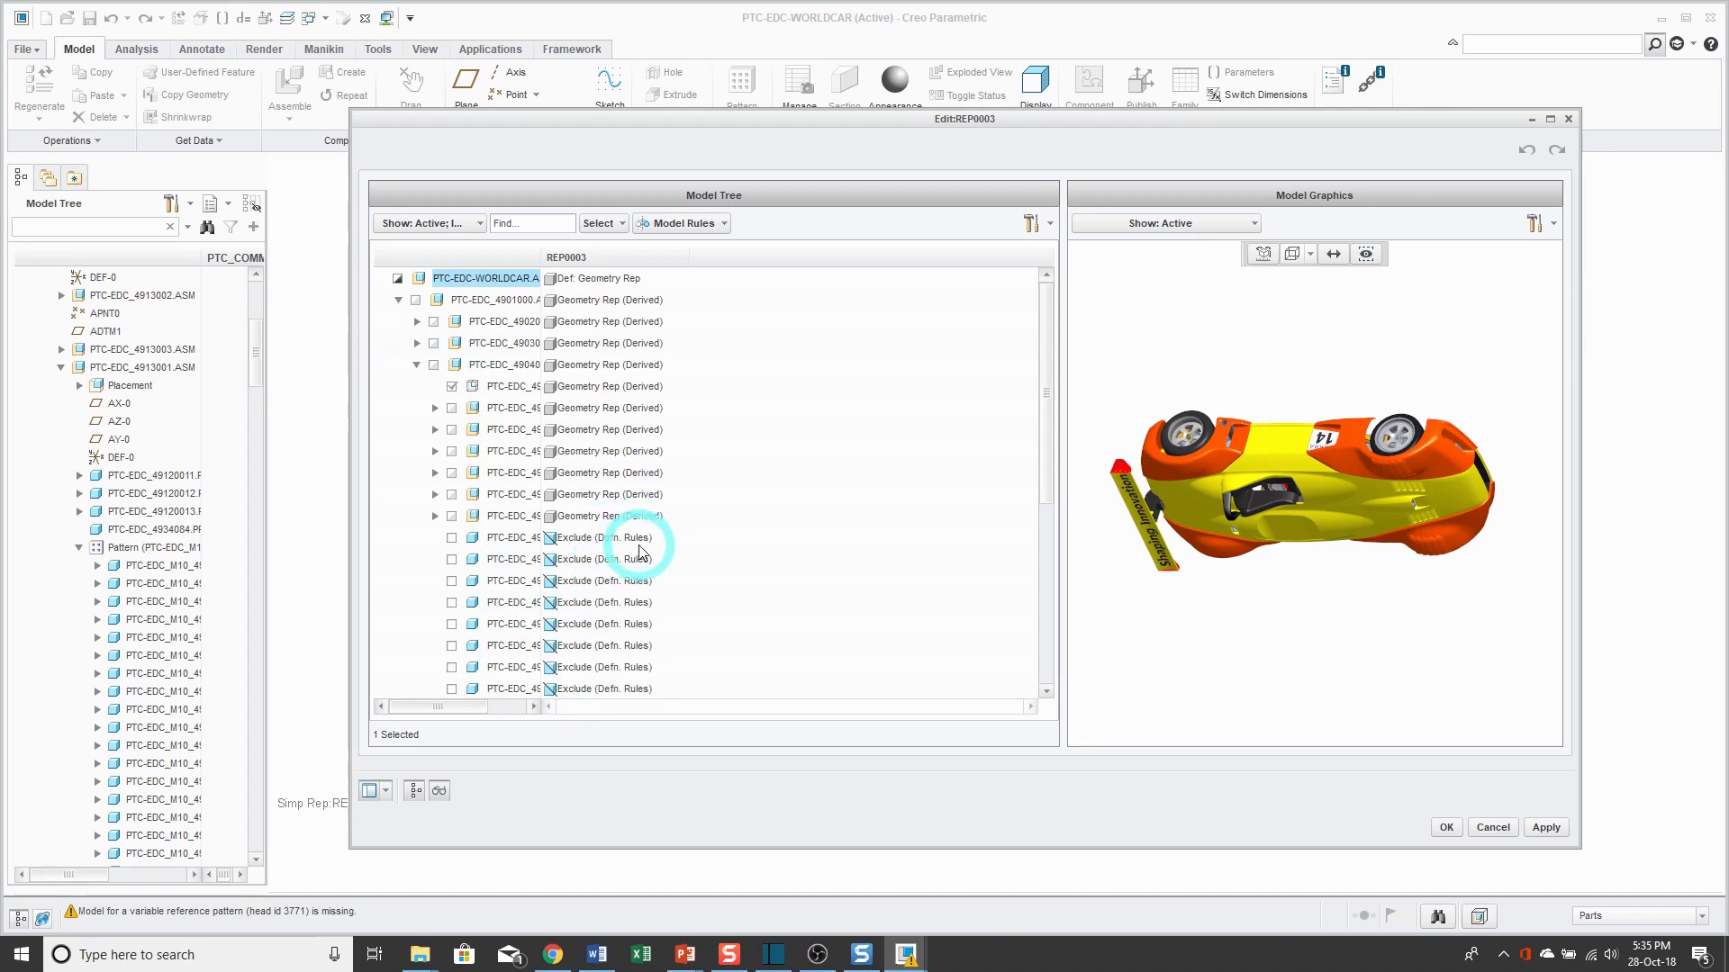
{"action": "left_click", "coordinate": [1446, 828]}
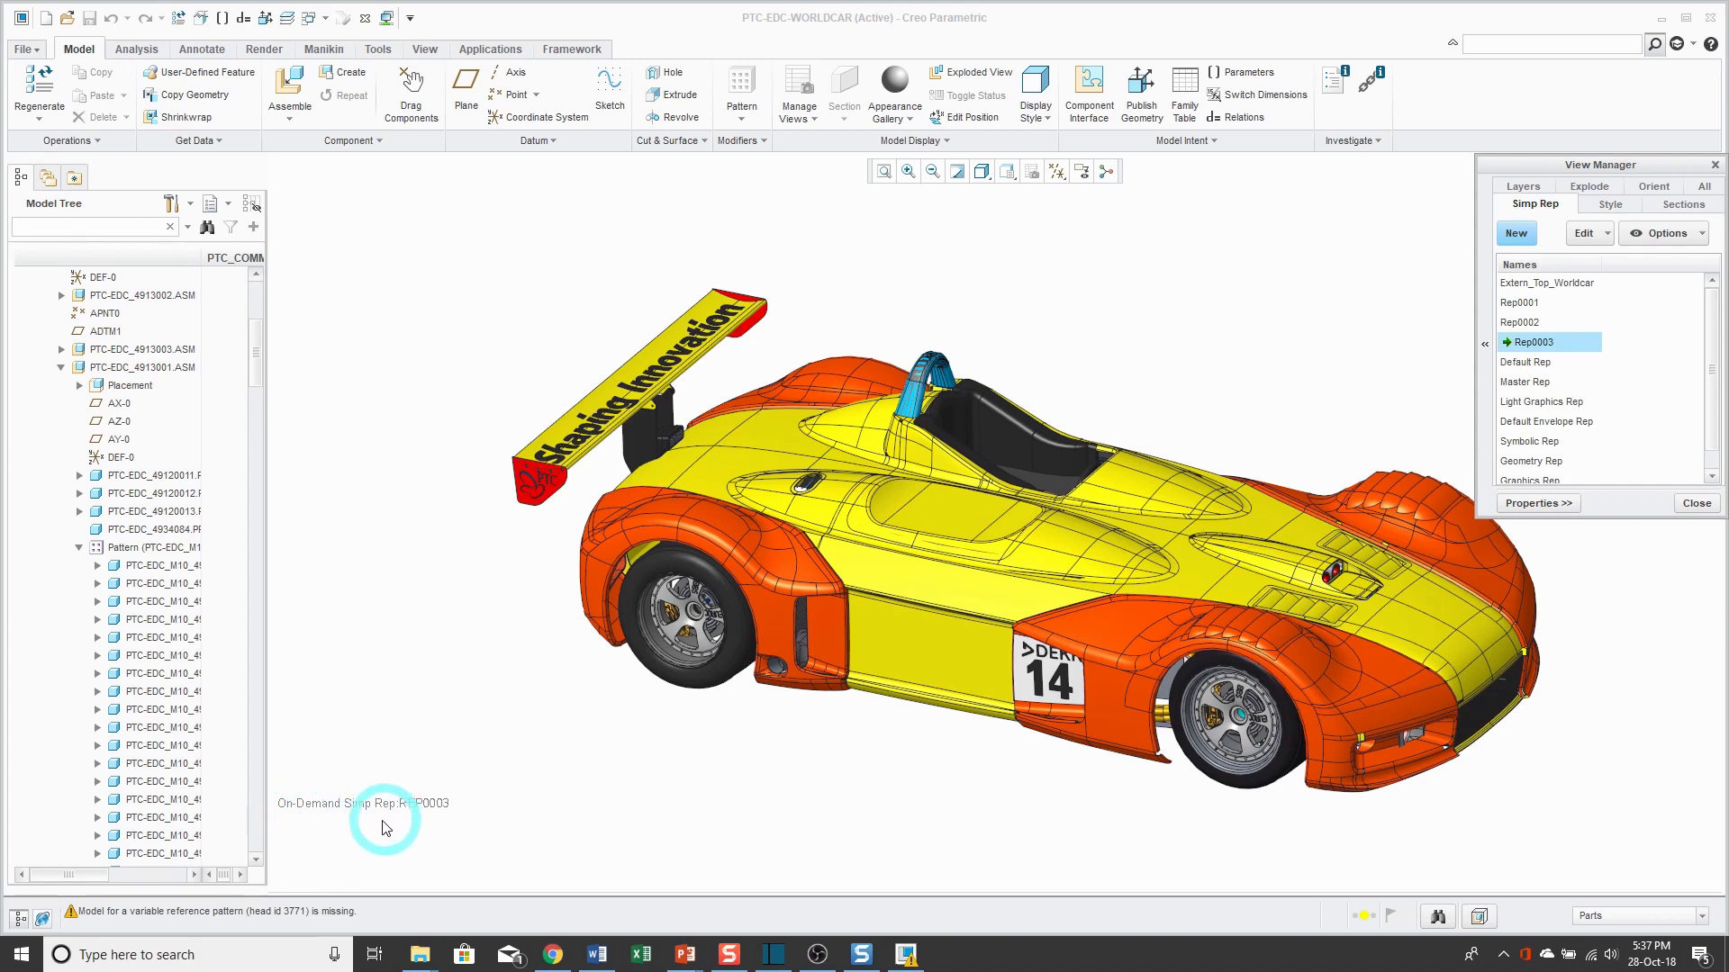
{"action": "left_click", "coordinate": [1697, 505]}
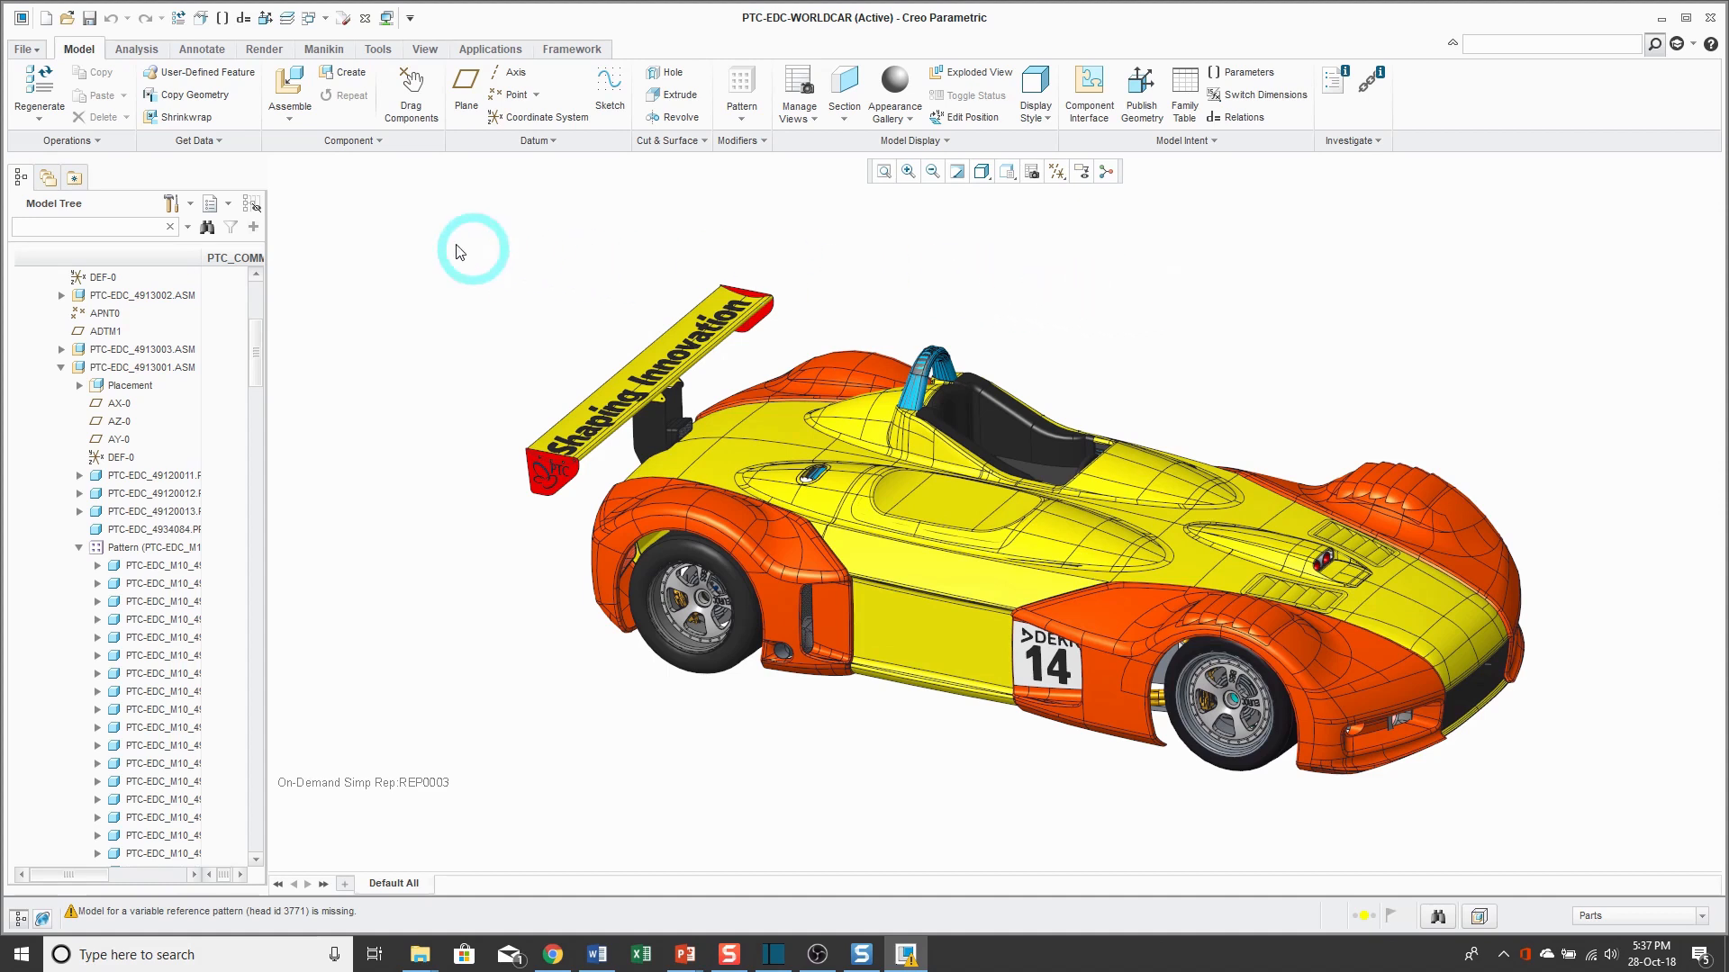
Review the on-demand component retrieval settings for assemblies, covering activation, regeneration, selection, editing and cleanup, and accept them.
{"action": "left_click", "coordinate": [27, 50]}
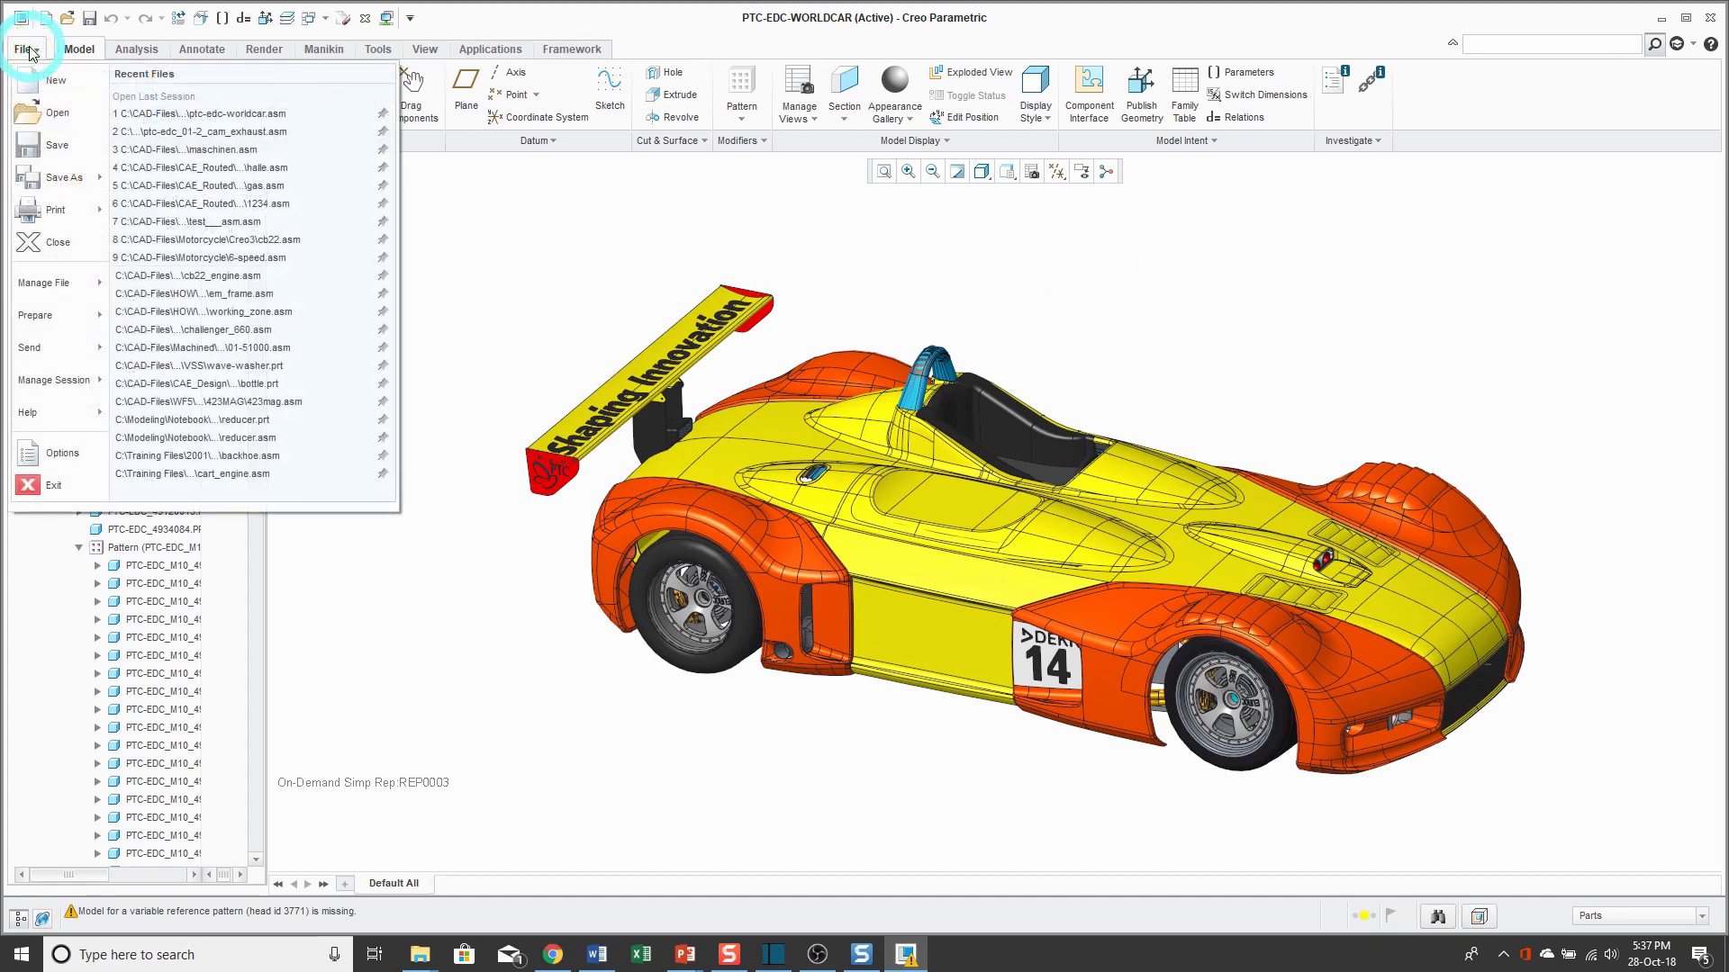
{"action": "left_click", "coordinate": [84, 450]}
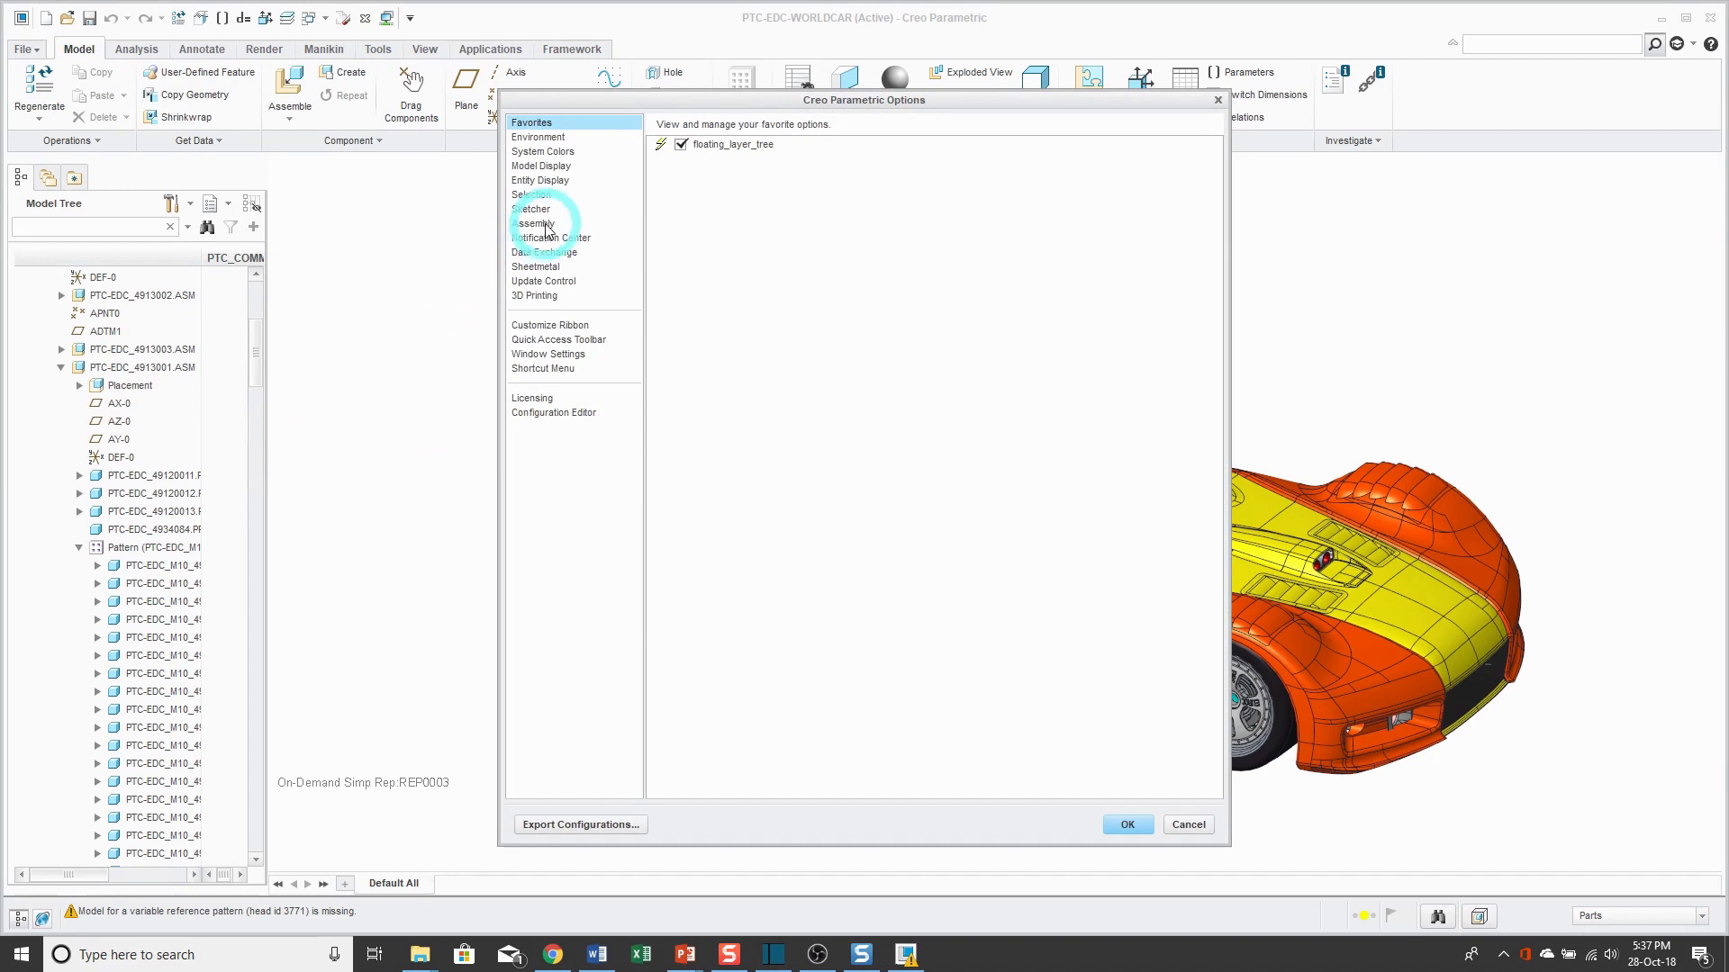
{"action": "left_click", "coordinate": [540, 224]}
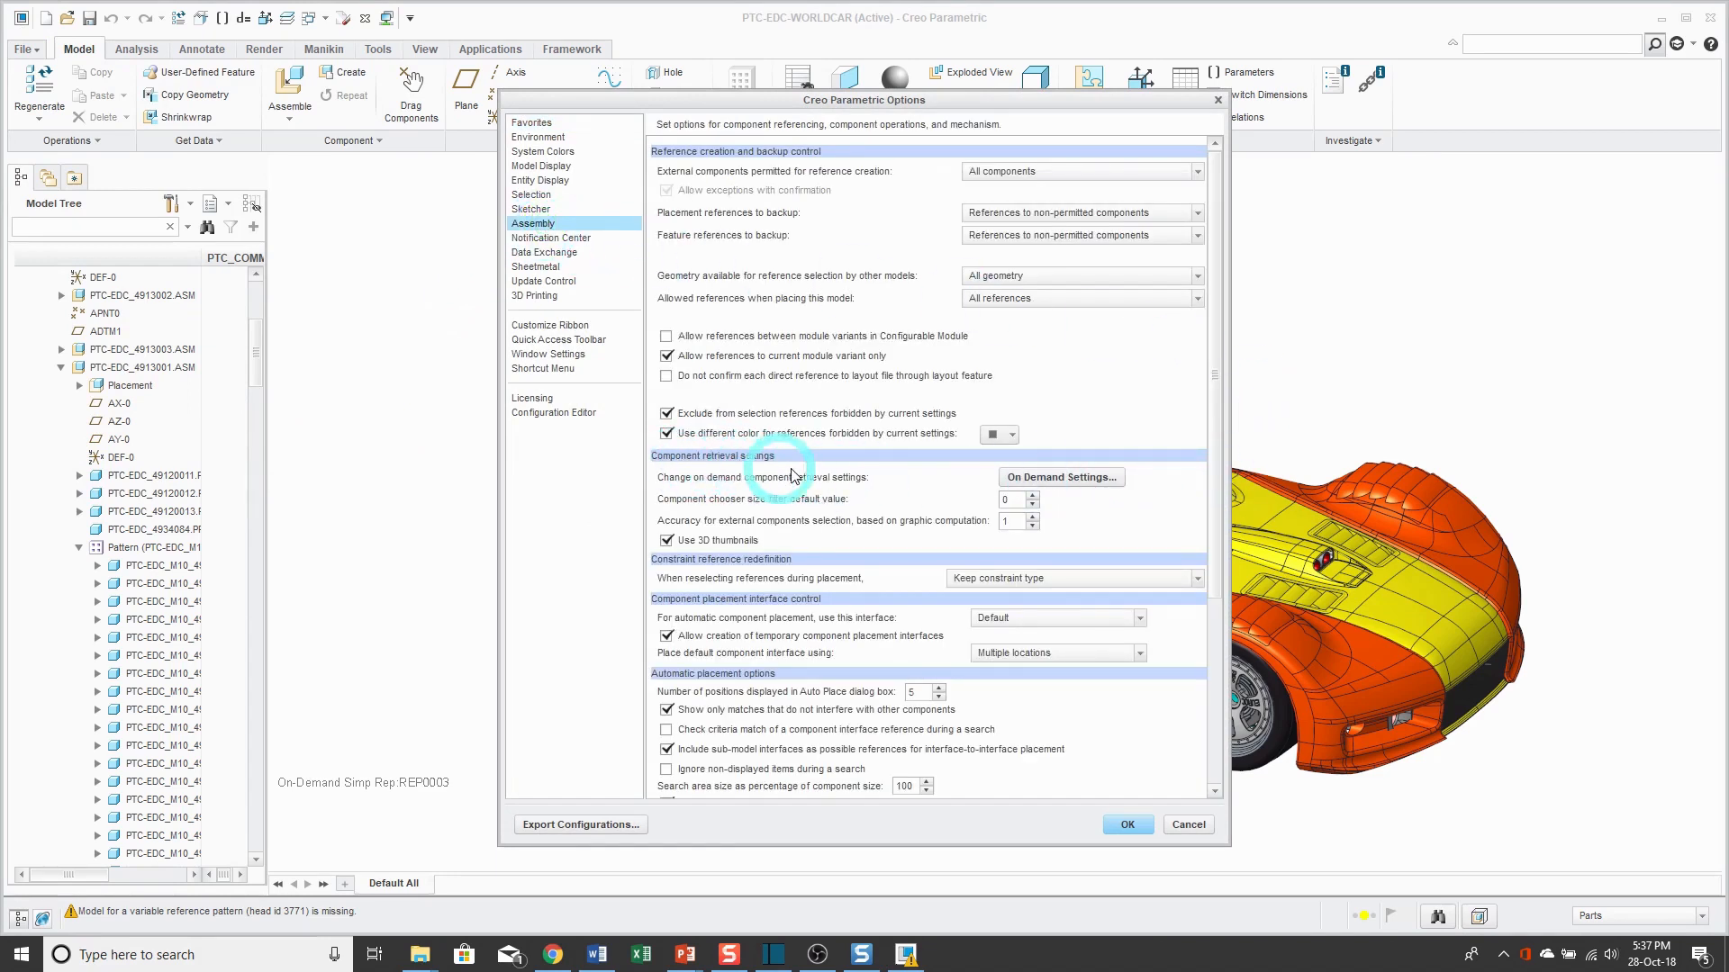
{"action": "left_click", "coordinate": [1047, 482]}
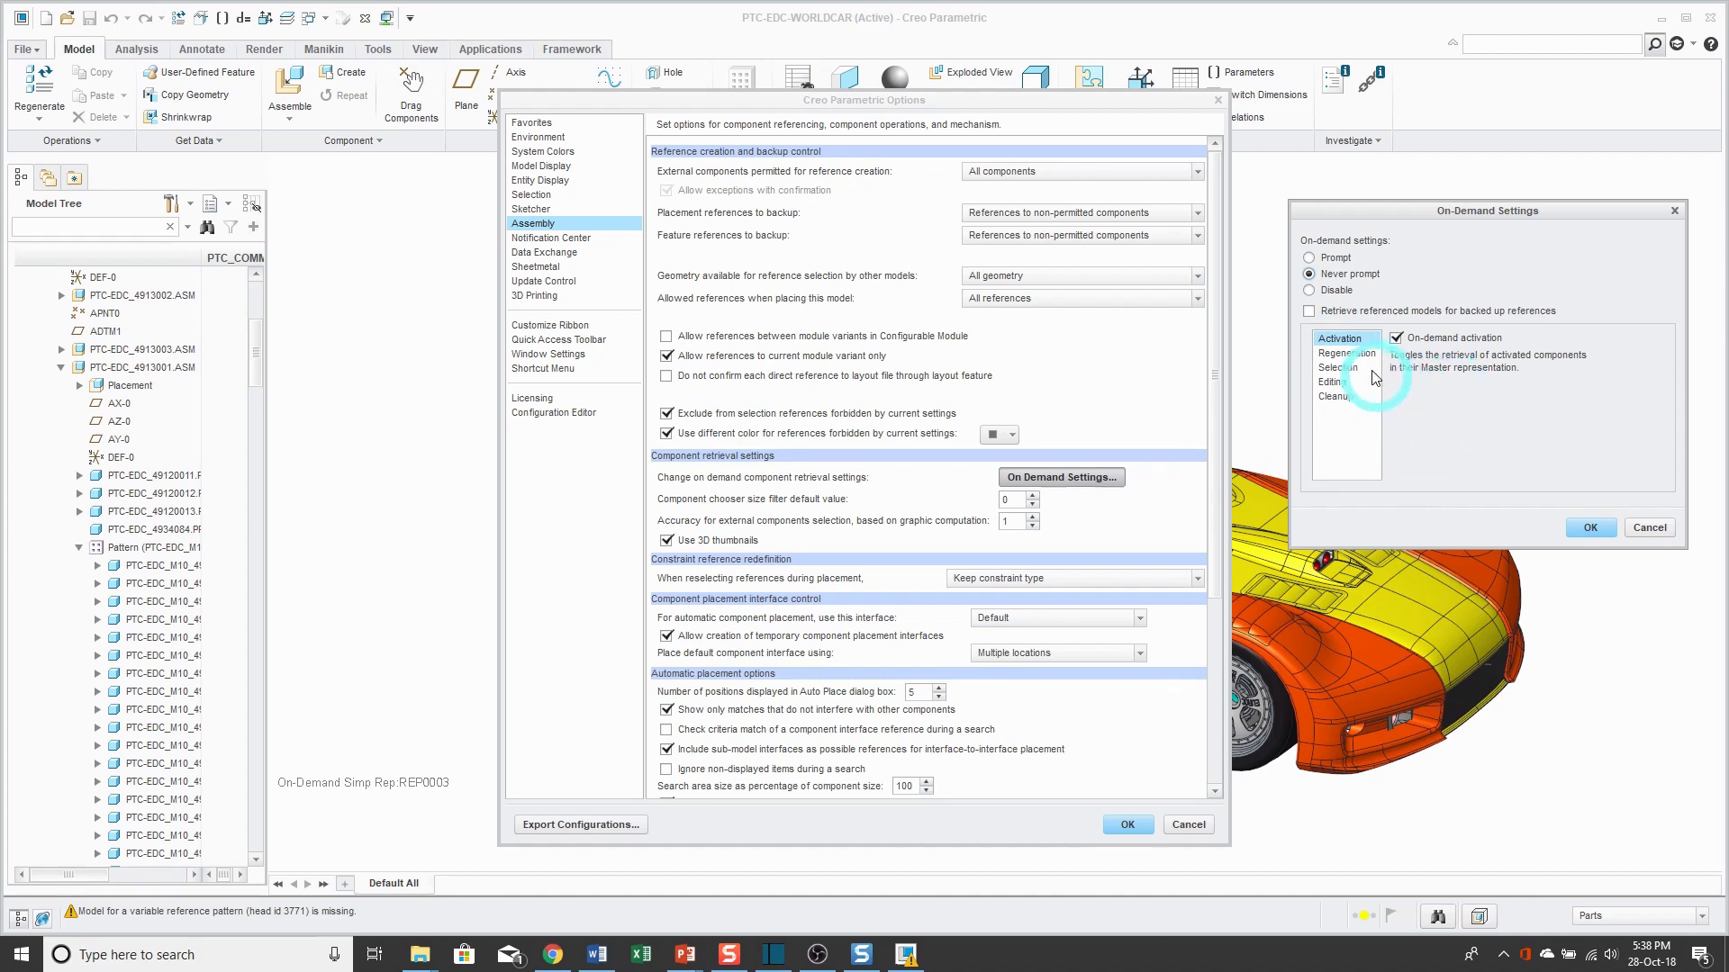
{"action": "left_click", "coordinate": [1348, 354]}
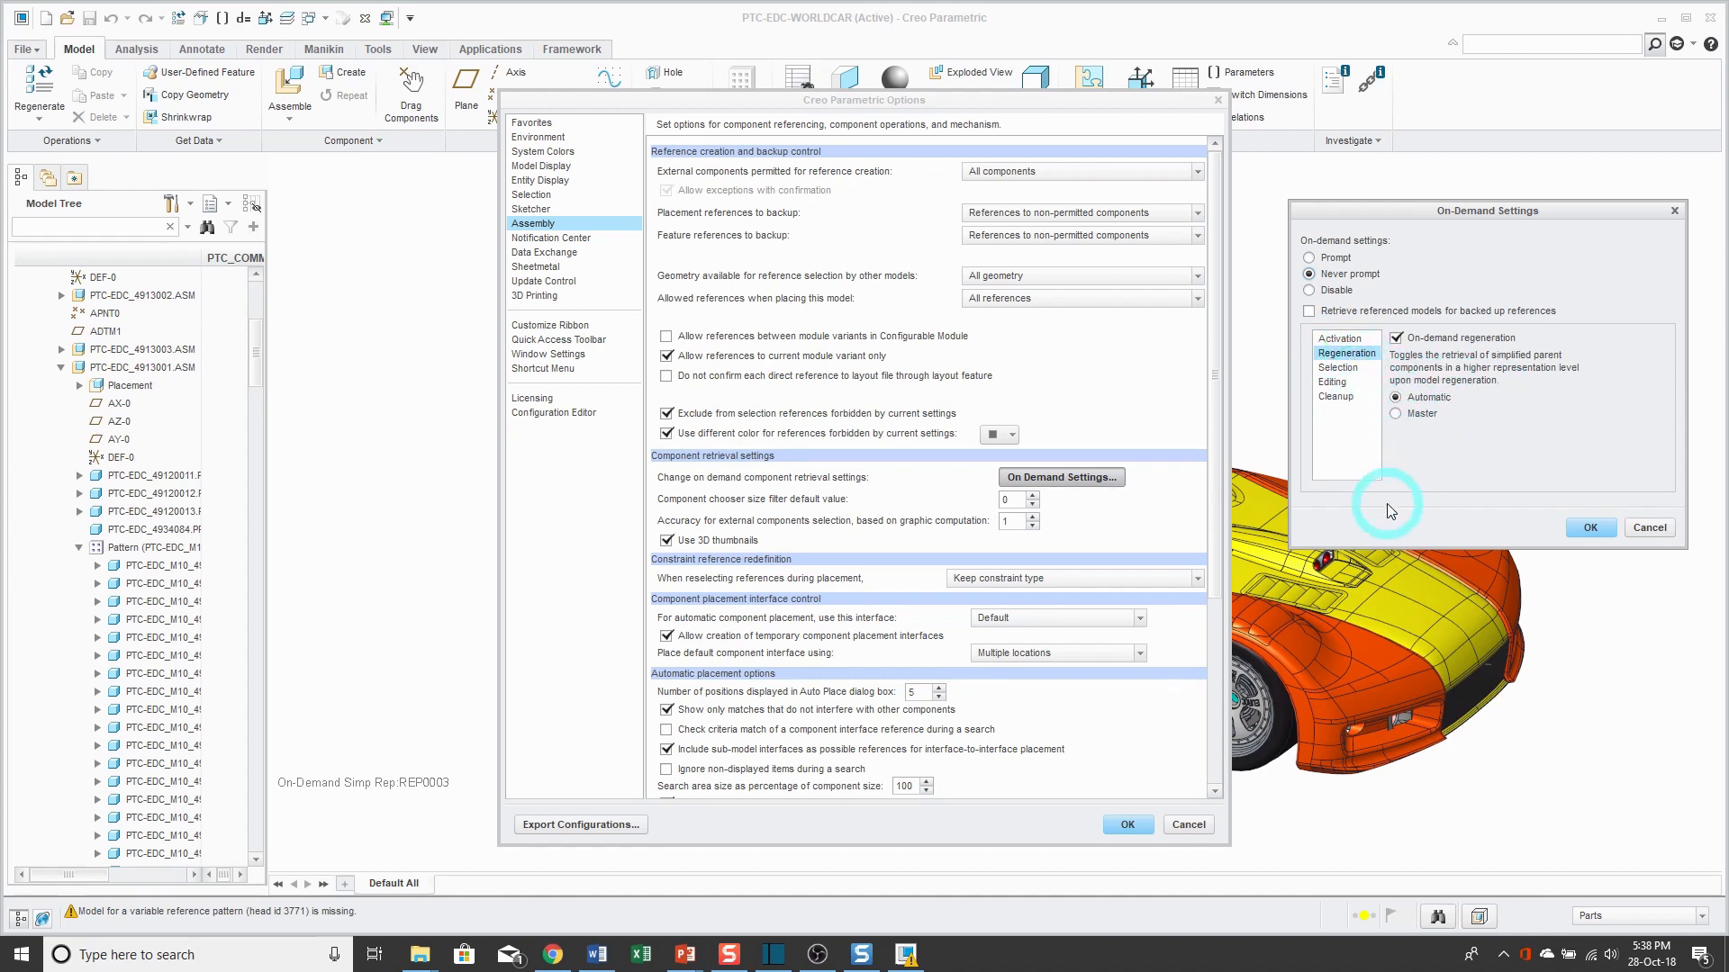
{"action": "left_click", "coordinate": [1338, 367]}
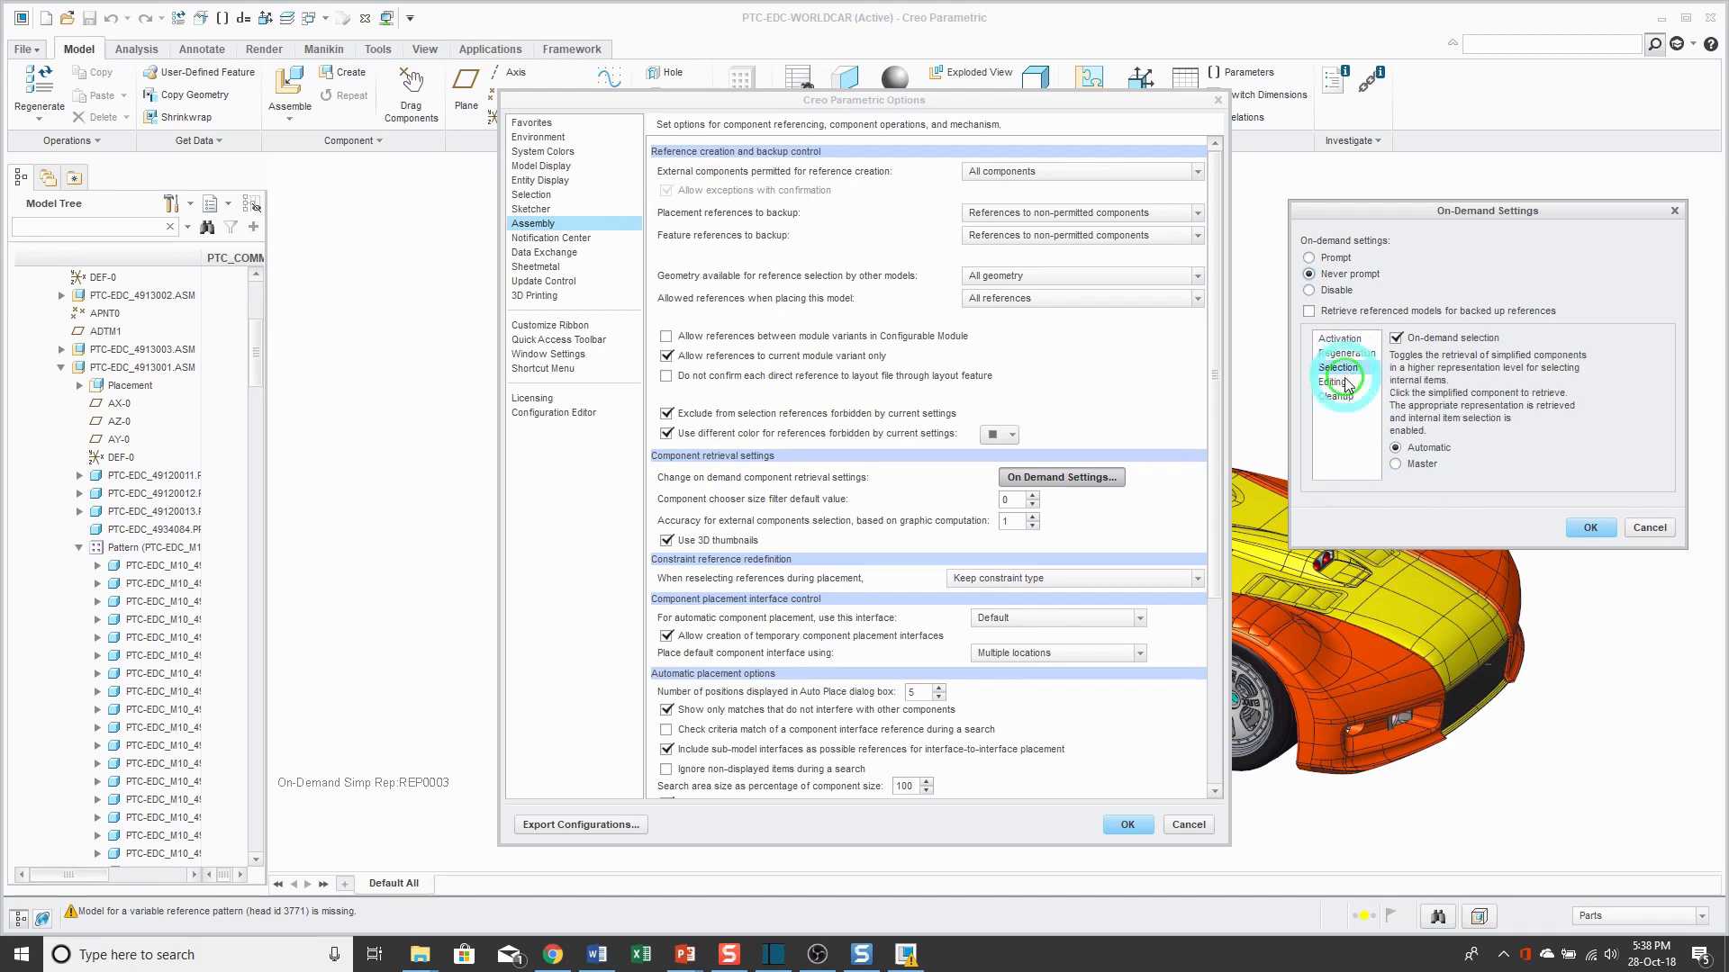
{"action": "left_click", "coordinate": [1334, 382]}
{"action": "left_click", "coordinate": [1335, 396]}
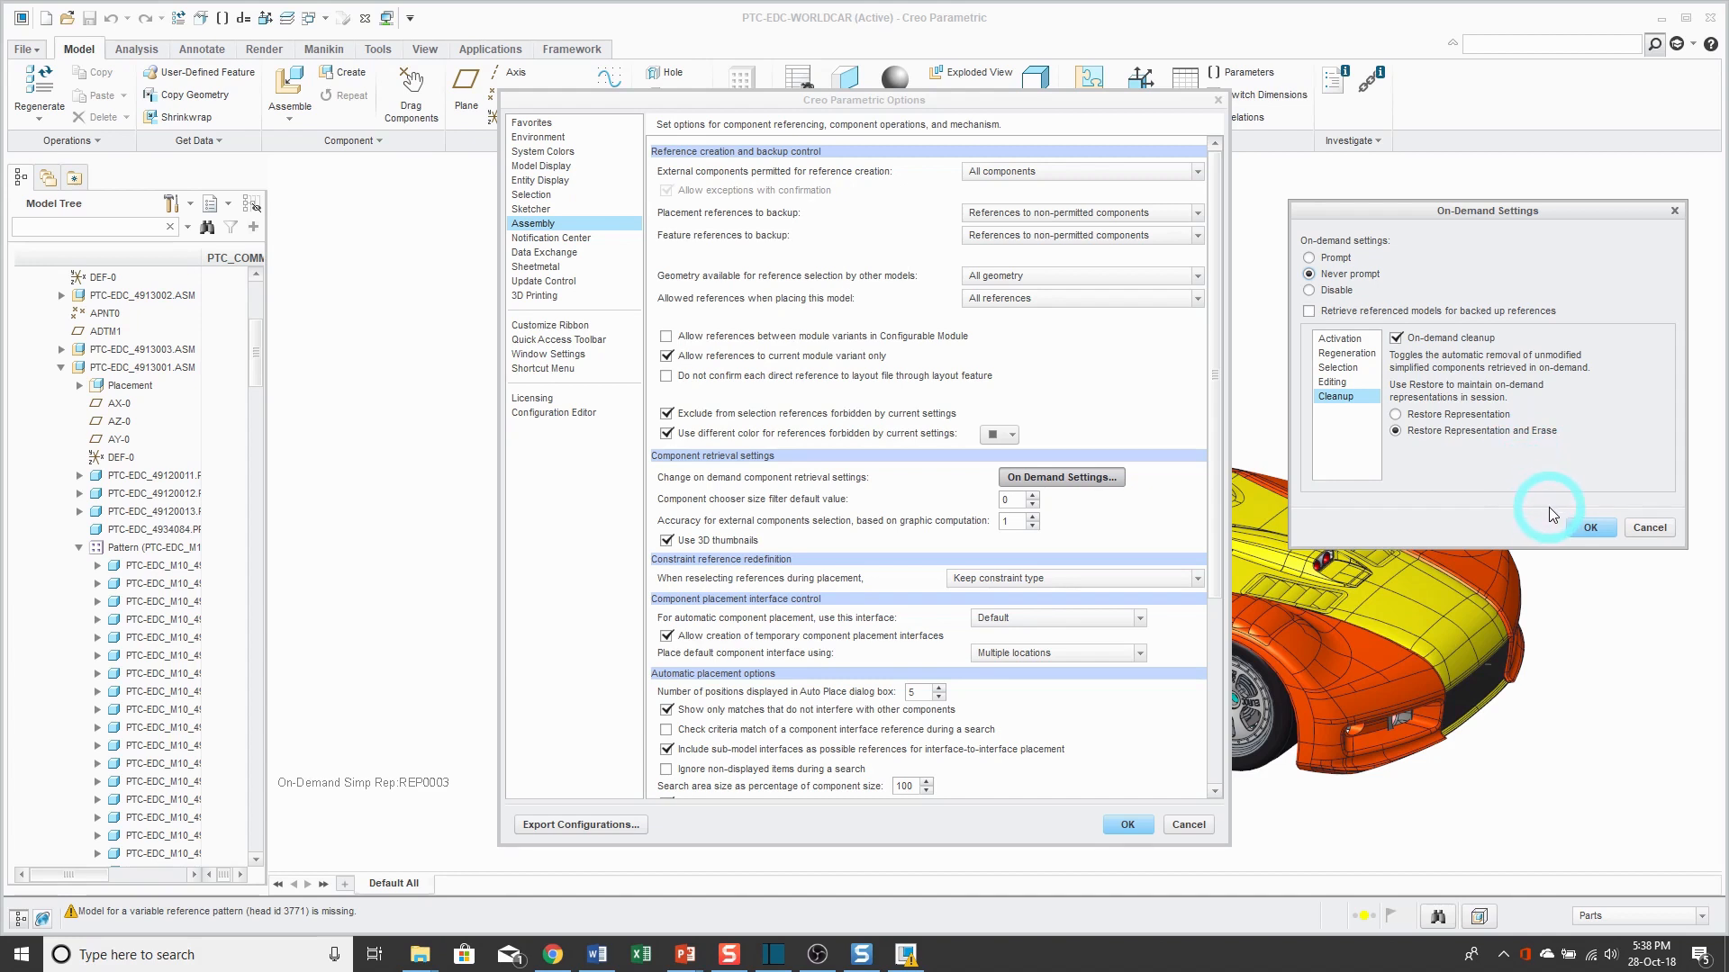
{"action": "left_click", "coordinate": [1590, 528]}
{"action": "left_click", "coordinate": [1124, 824]}
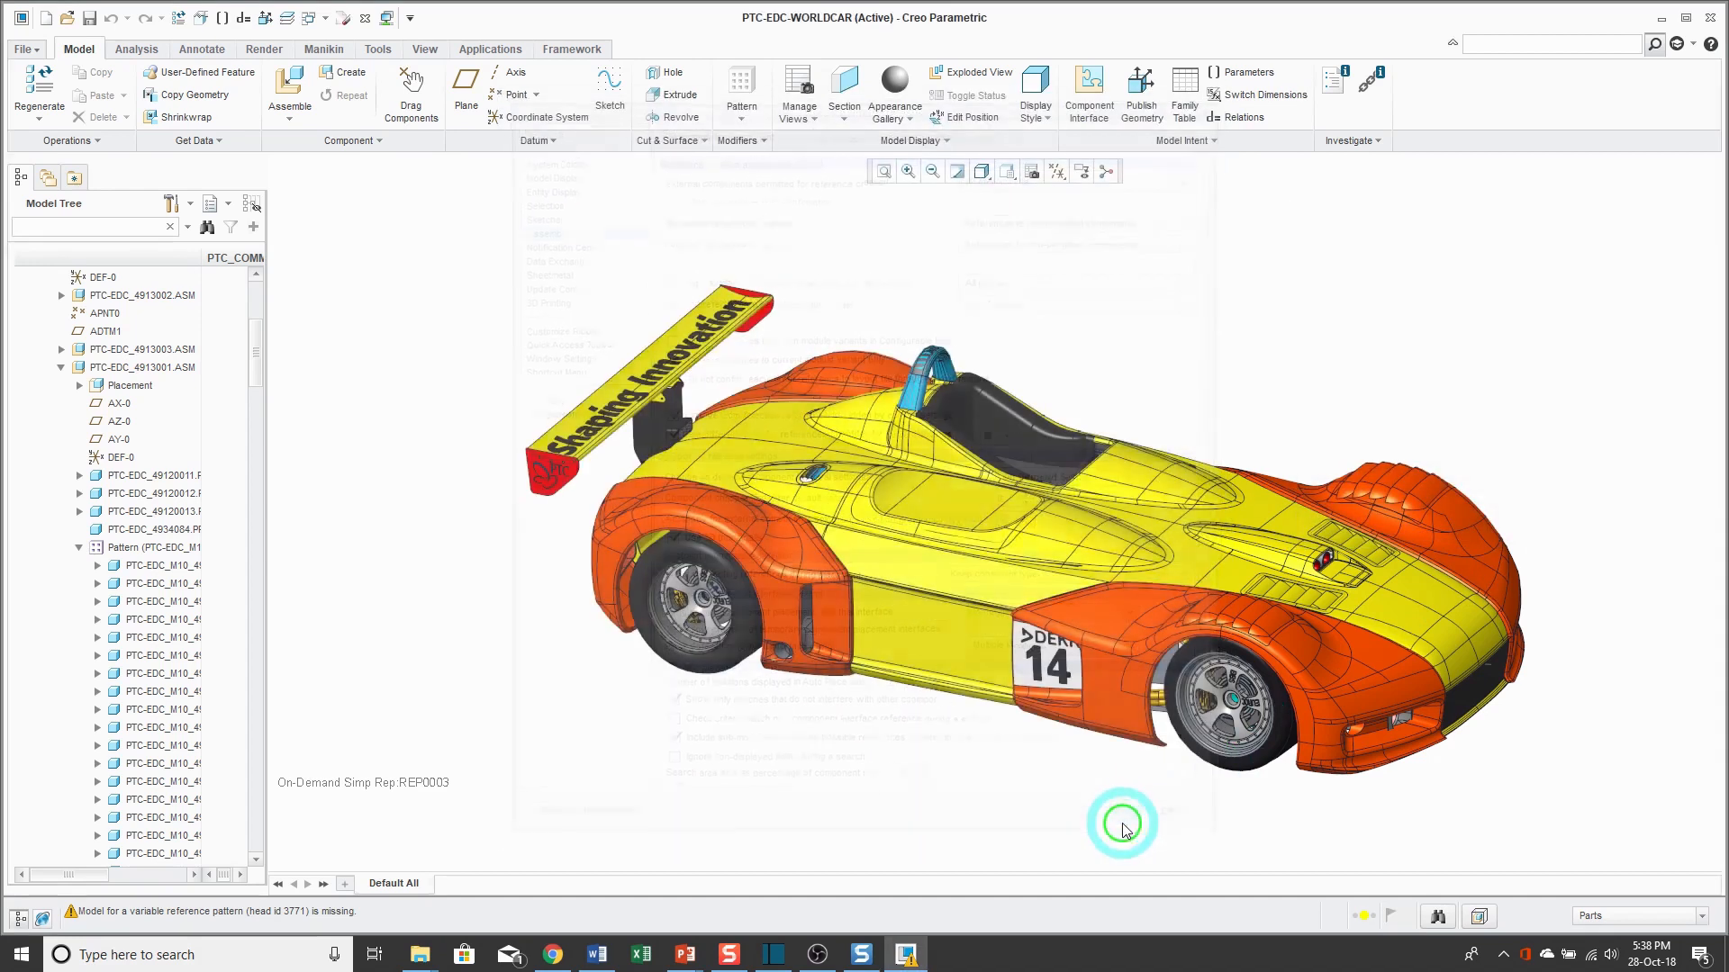